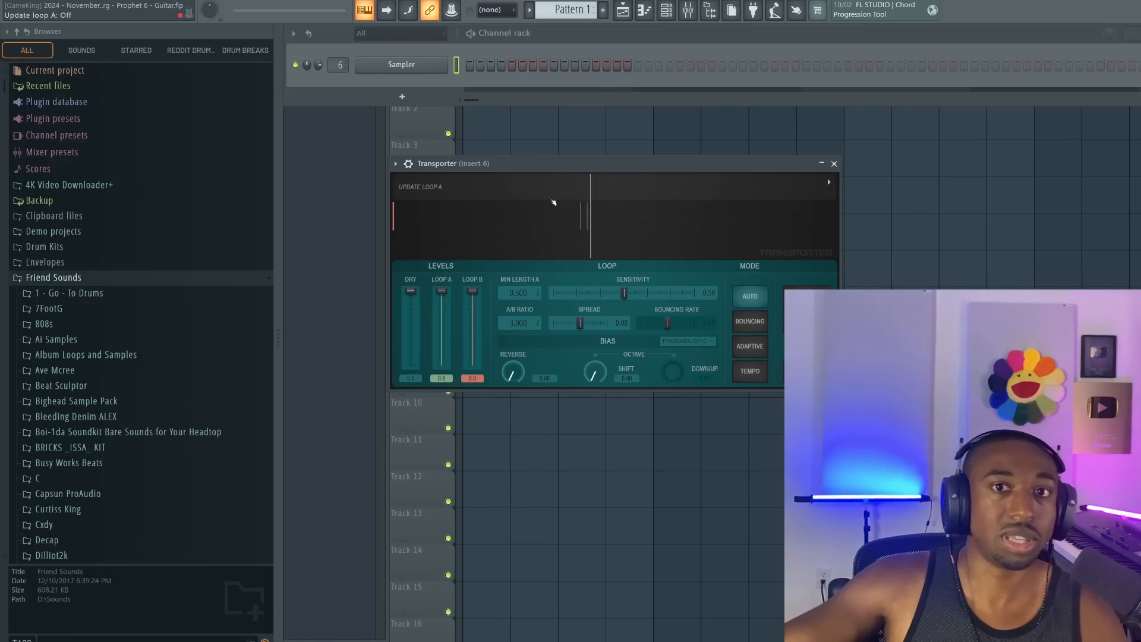
Replace the Sampler channel with the Busy Works Beats - Hypnos instrument
right_click(419, 66)
click(413, 77)
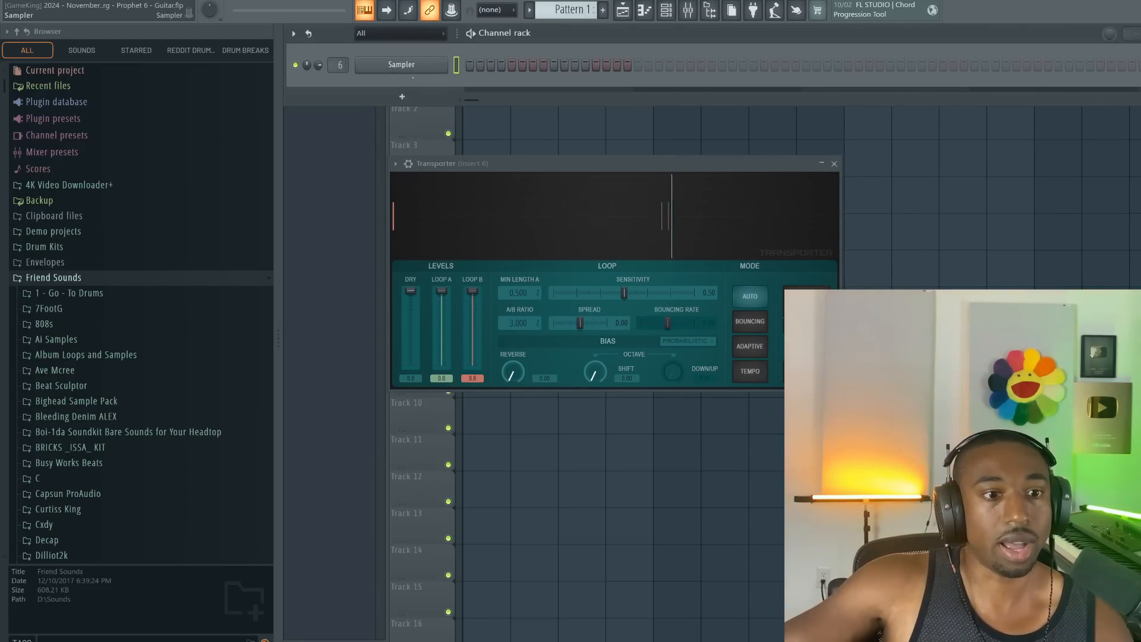
right_click(413, 67)
mouse_move(475, 176)
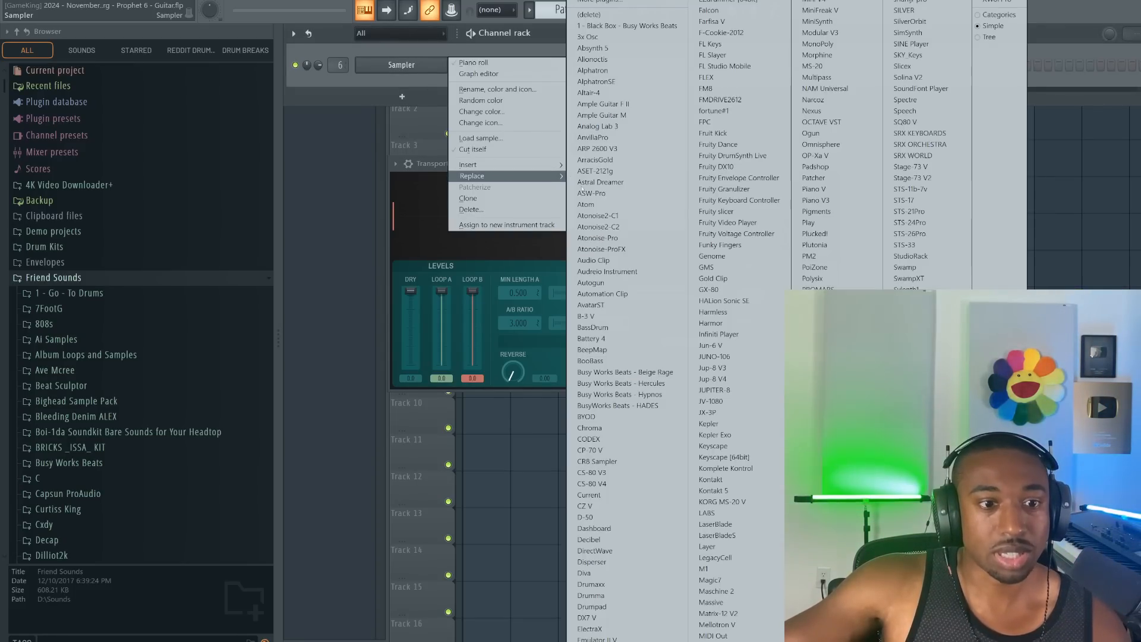
click(647, 394)
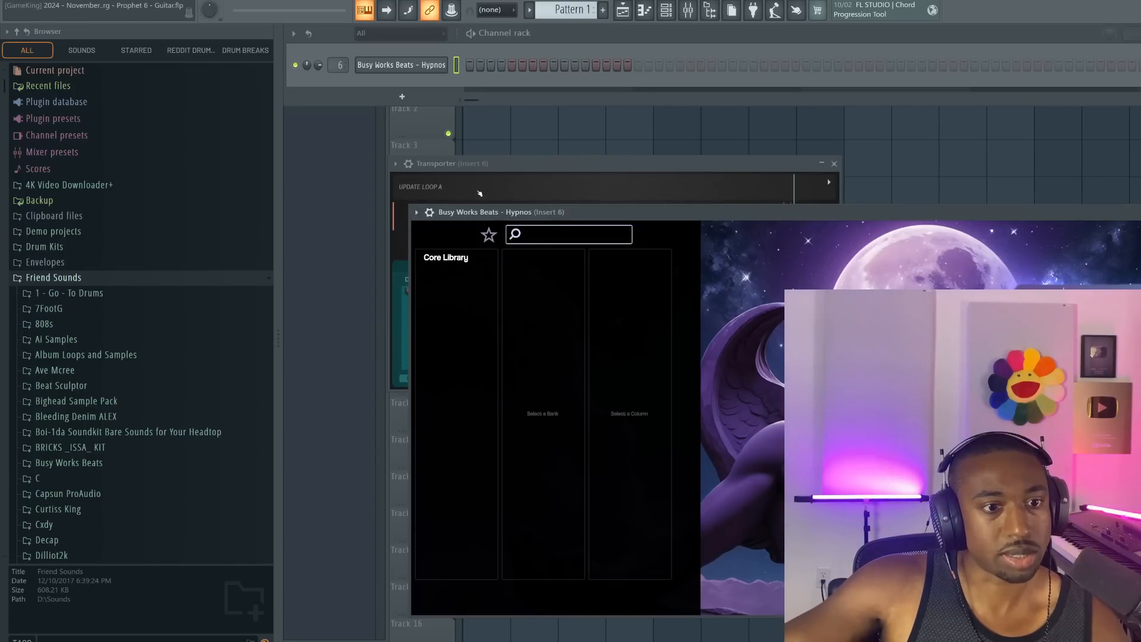
Bring the Transporter effect window forward and look through its options menu
click(479, 193)
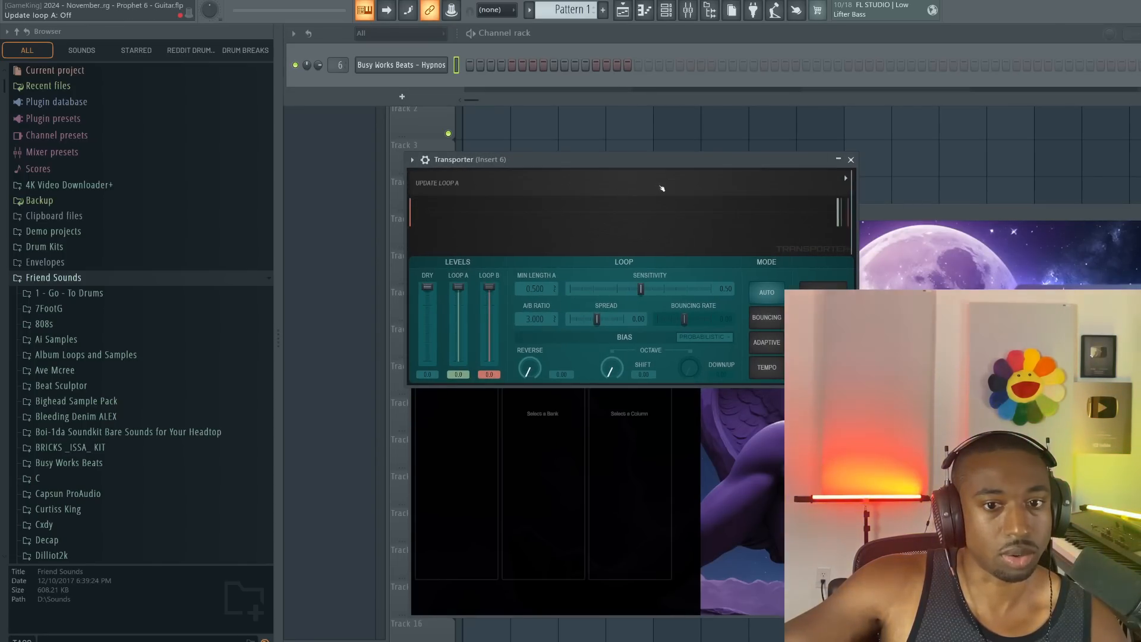
click(846, 179)
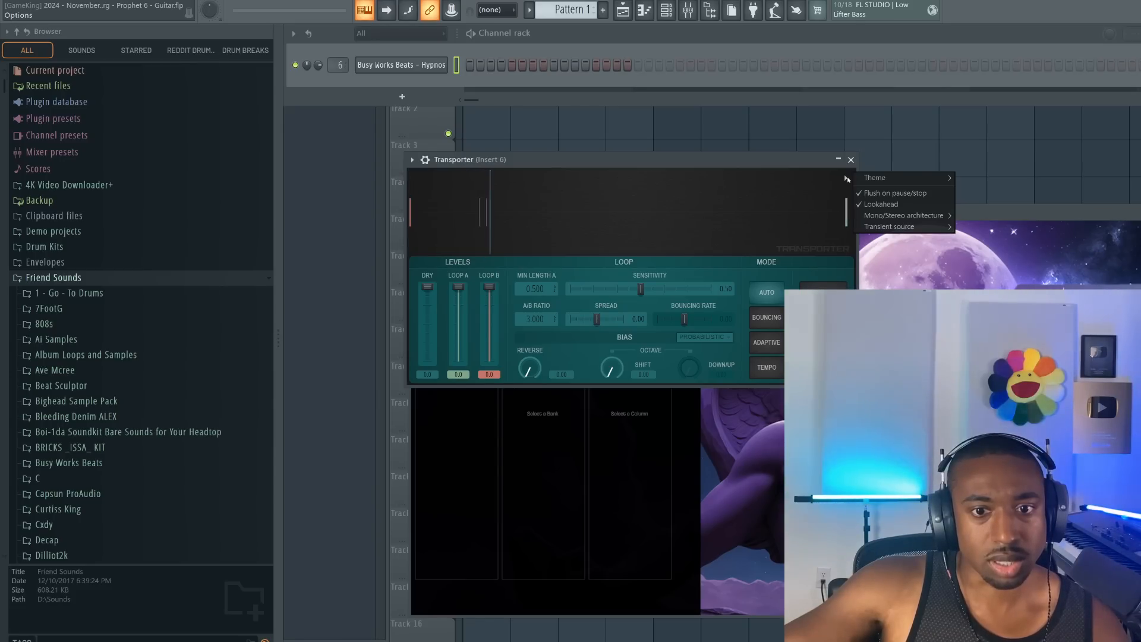
click(714, 172)
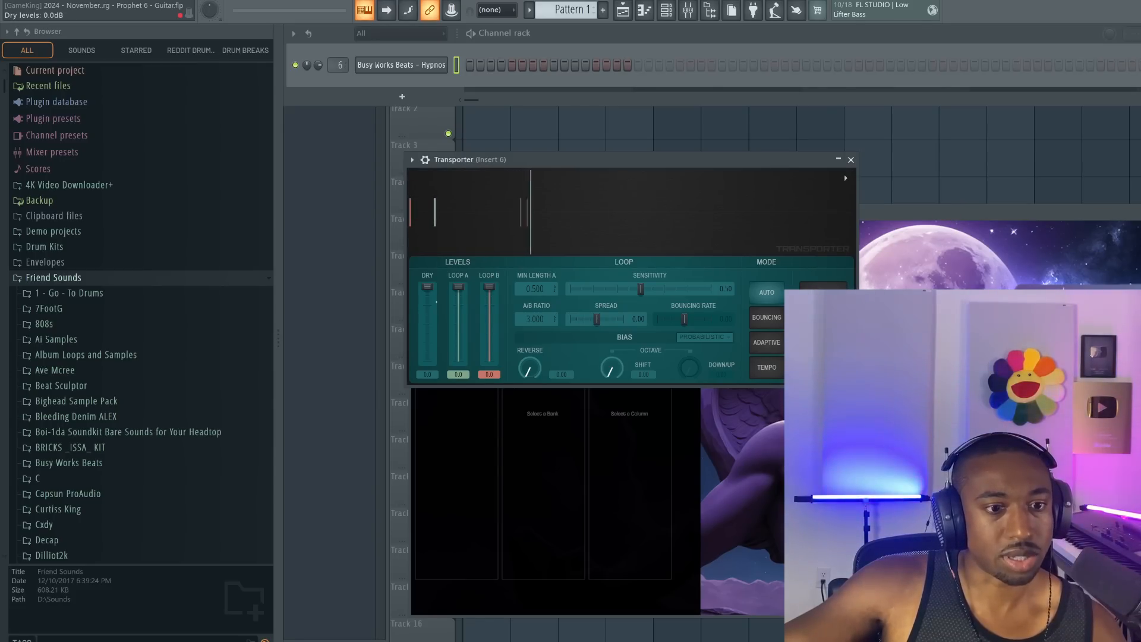
Open the Hypnos channel in the piano roll and place a one-bar D5 note at bar 1
right_click(444, 62)
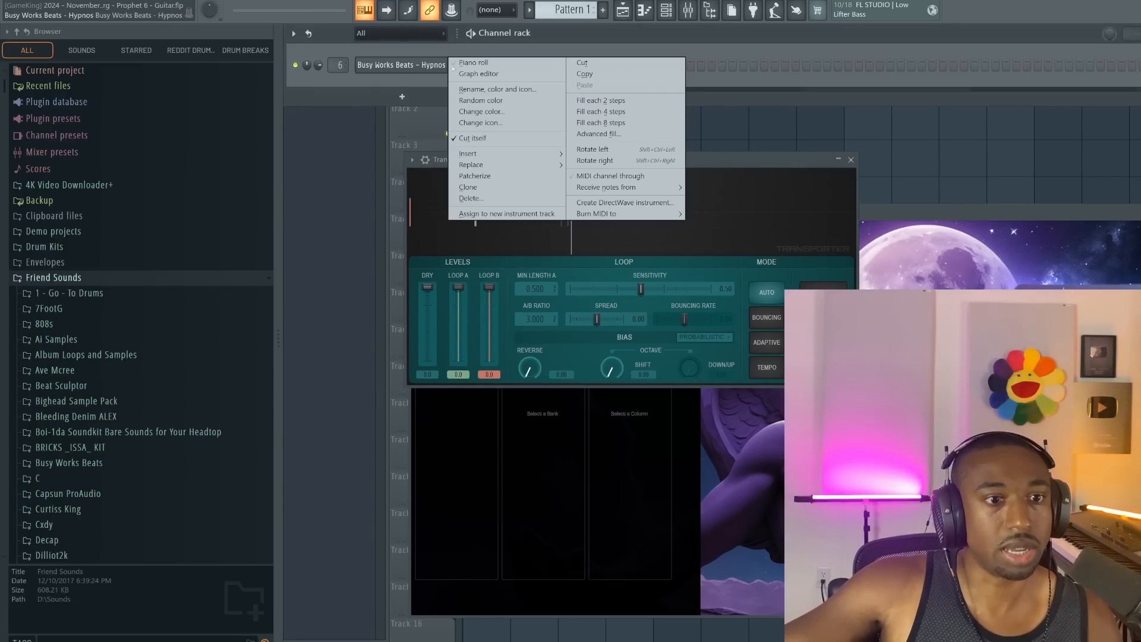
click(472, 63)
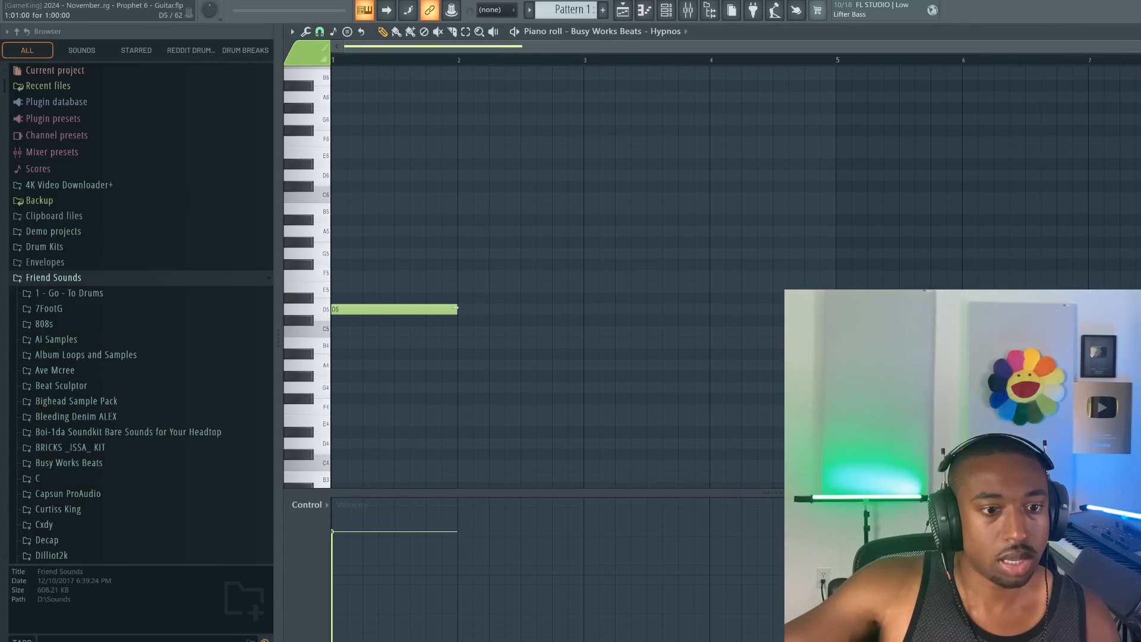
Choose a sound from the Pad category of Hypnos's Core Library and play the pattern to audition it
click(666, 10)
click(415, 66)
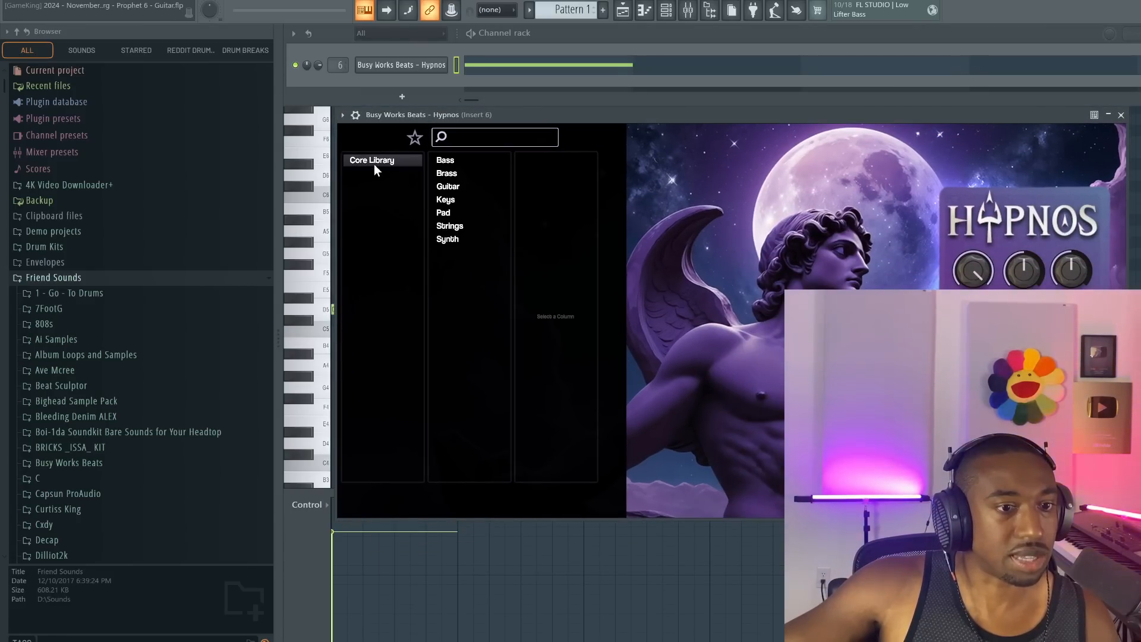
click(457, 212)
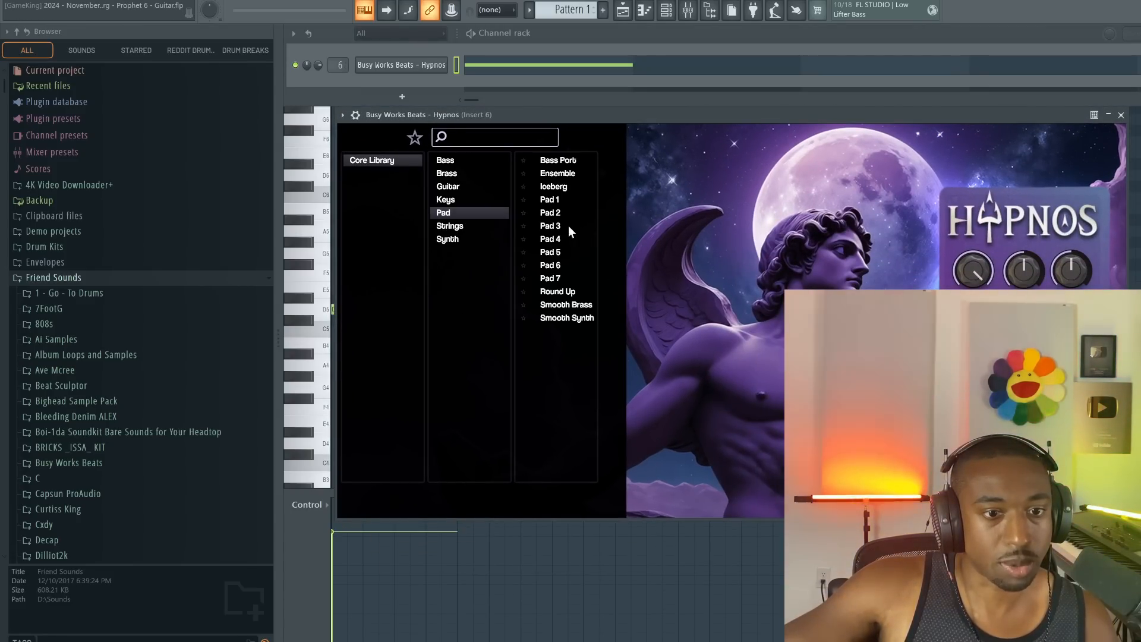
click(1122, 115)
key(space)
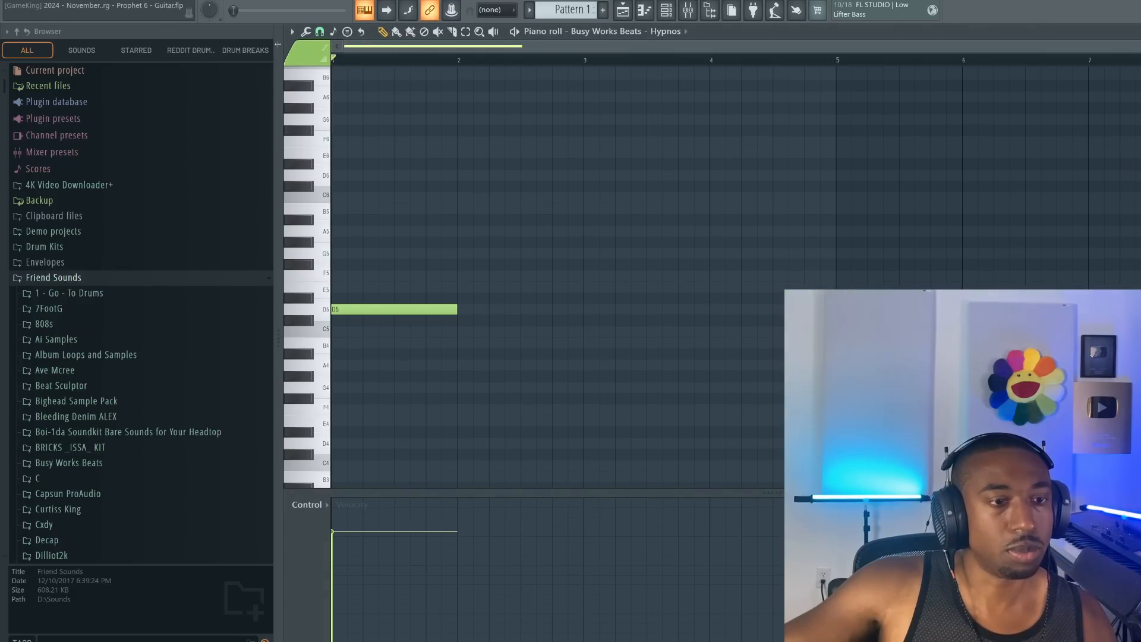
key(space)
Add a one-bar D4 note an octave below the existing note at bar 1
scroll(349, 361, down, 2)
click(336, 376)
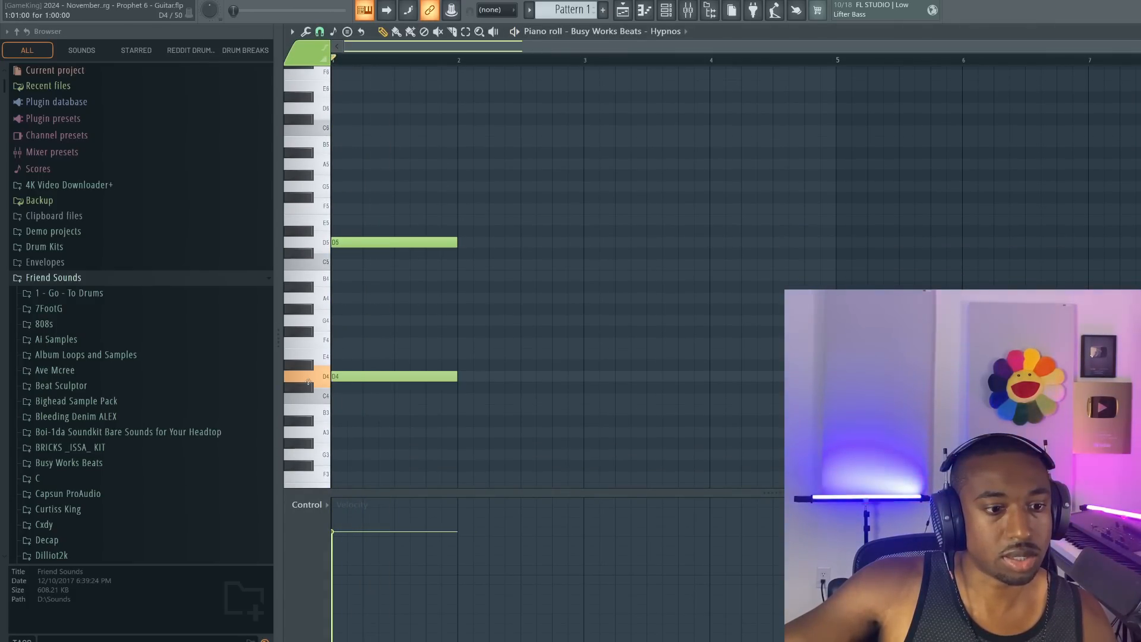
Show the Transporter effect loaded on mixer insert 6
key(F9)
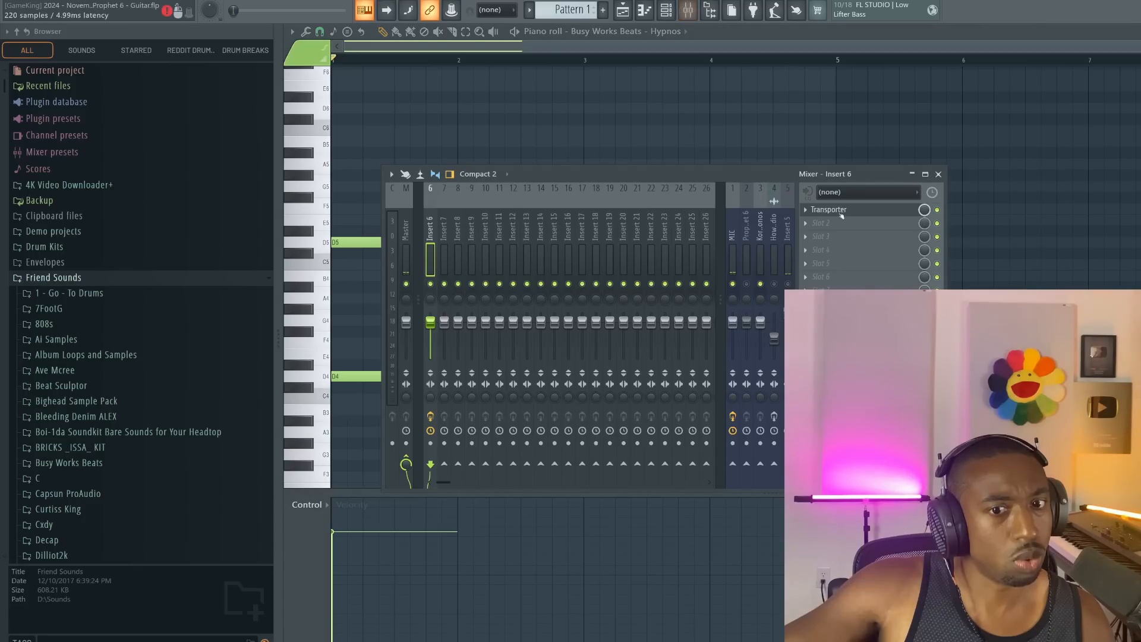
click(848, 213)
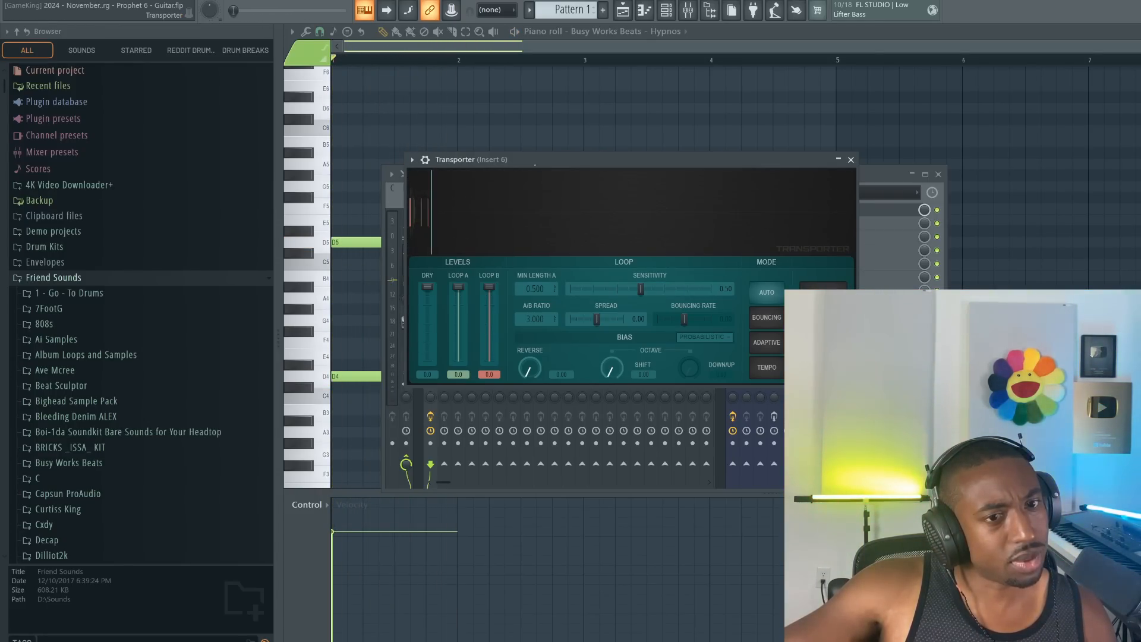
drag(414, 167, 718, 196)
Add one-bar D6, F6 and A6 notes at bar 1 to complete a D minor chord
click(333, 125)
scroll(374, 185, up, 2)
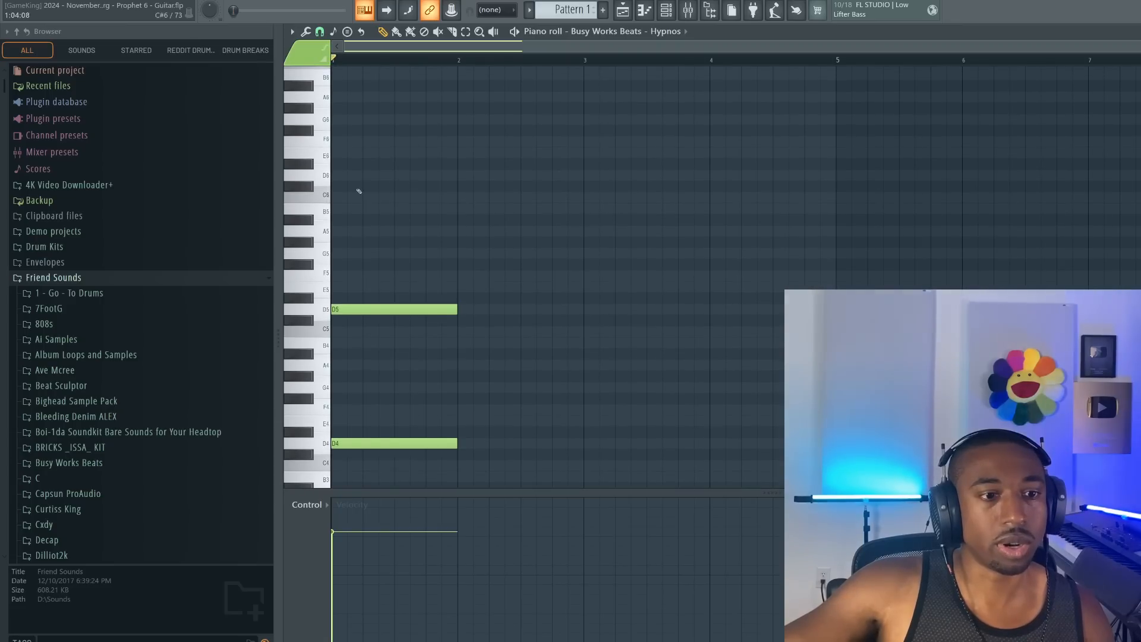
click(338, 142)
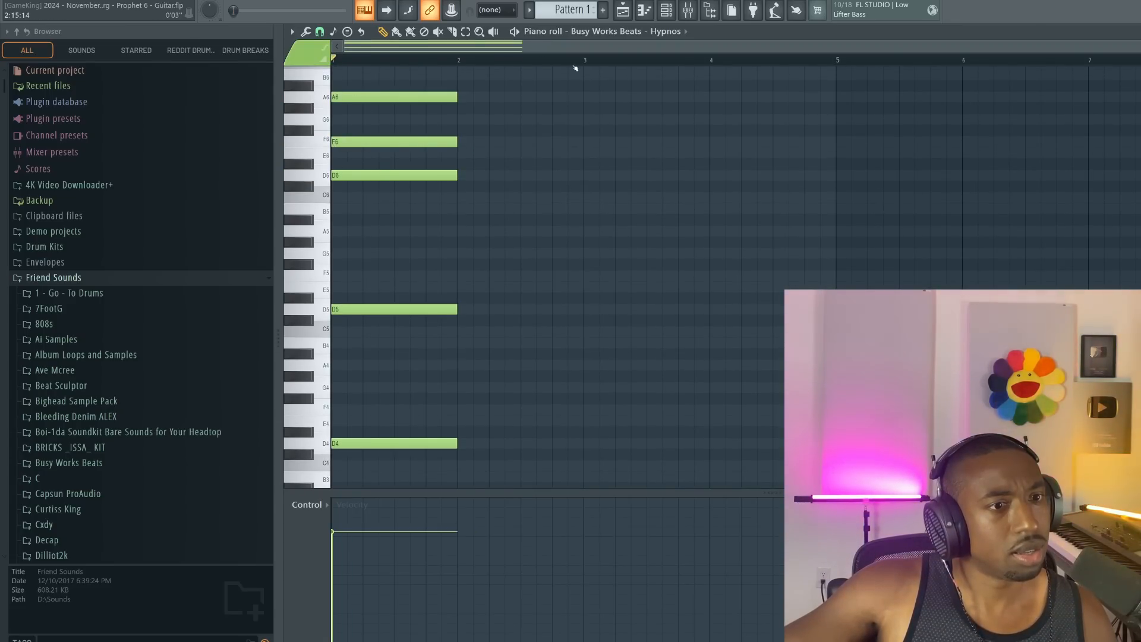
Transpose all the notes of the bar 1 chord down one octave
scroll(499, 136, up, 1)
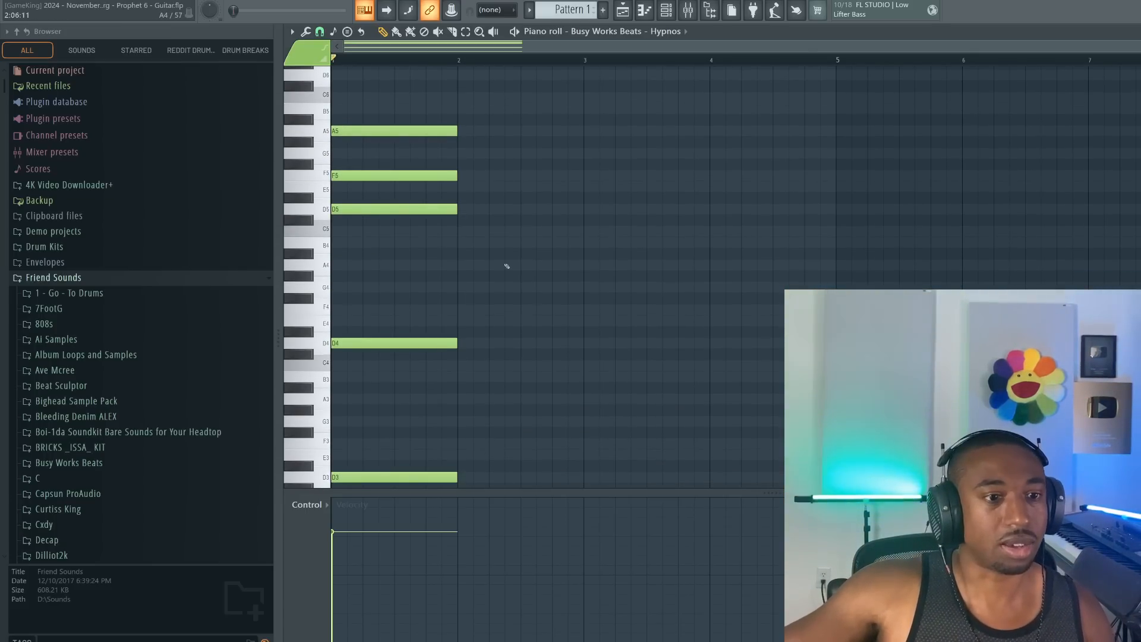
drag(484, 103, 293, 492)
key(ctrl+Down)
Duplicate the D minor chord into bar 2 and lower the copy five semitones to A minor
key(ctrl+b)
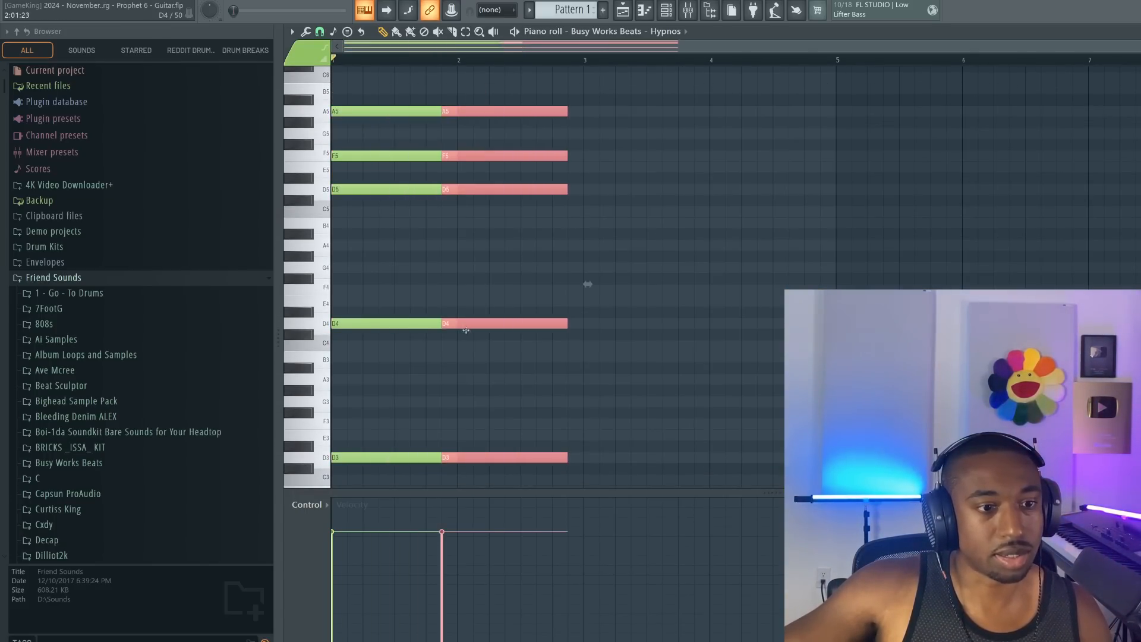
key(Down)
key(Down)
key(Down)
key(Down)
key(Down)
Duplicate the bar 2 chord into bar 3 and raise the copy five semitones to D minor
key(ctrl+b)
key(Up)
key(Up)
key(Up)
key(Up)
key(Up)
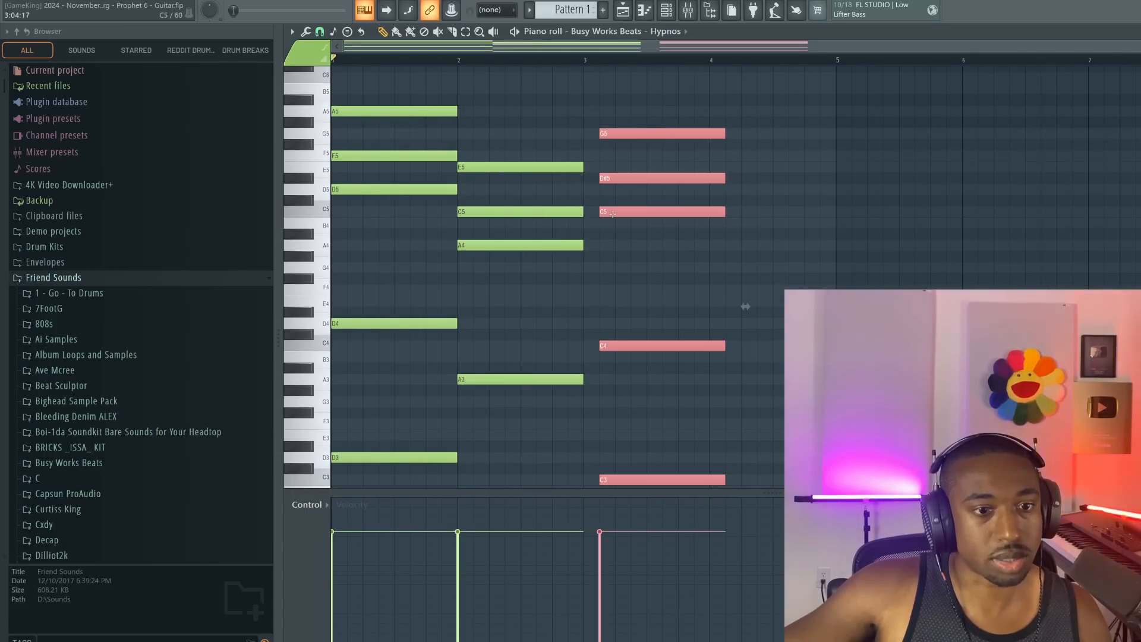
Start playback, duplicate the bar 3 chord into bar 4 and lower the copy five semitones to A minor
key(space)
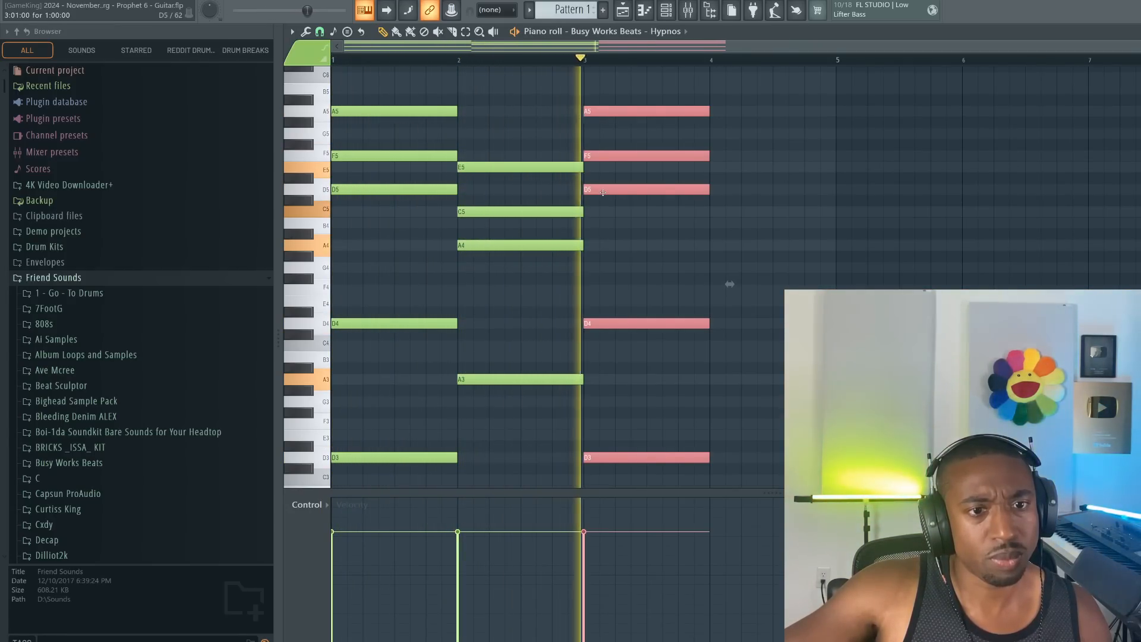
key(ctrl+b)
key(Down)
key(Down)
key(Down)
key(Down)
key(Down)
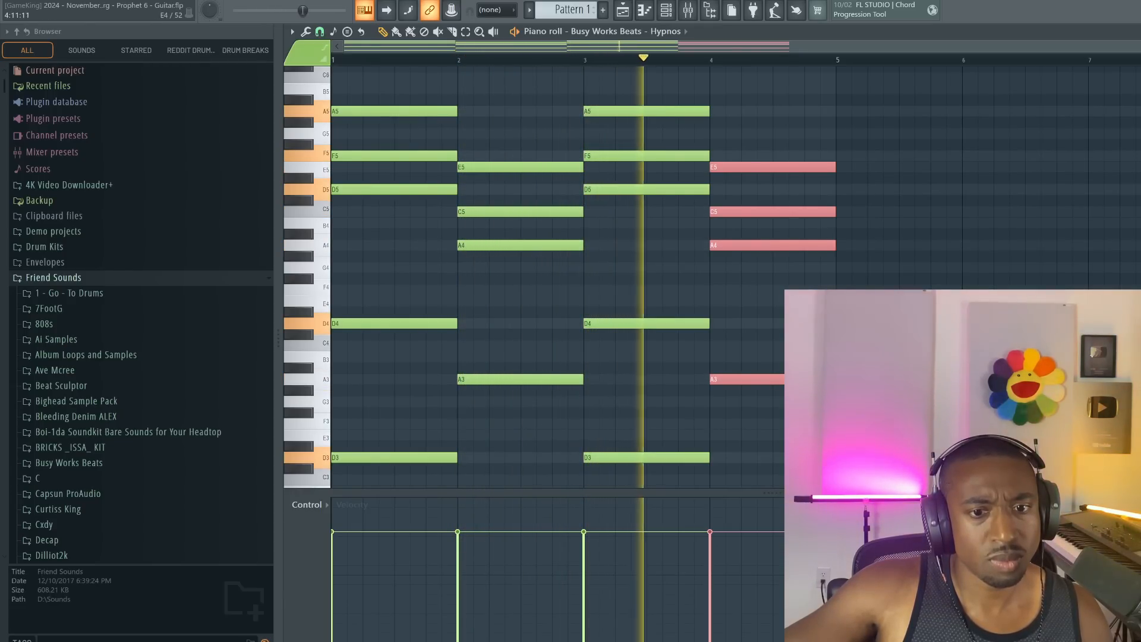
Add an E4 note starting halfway through bar 4 and stop playback
click(775, 301)
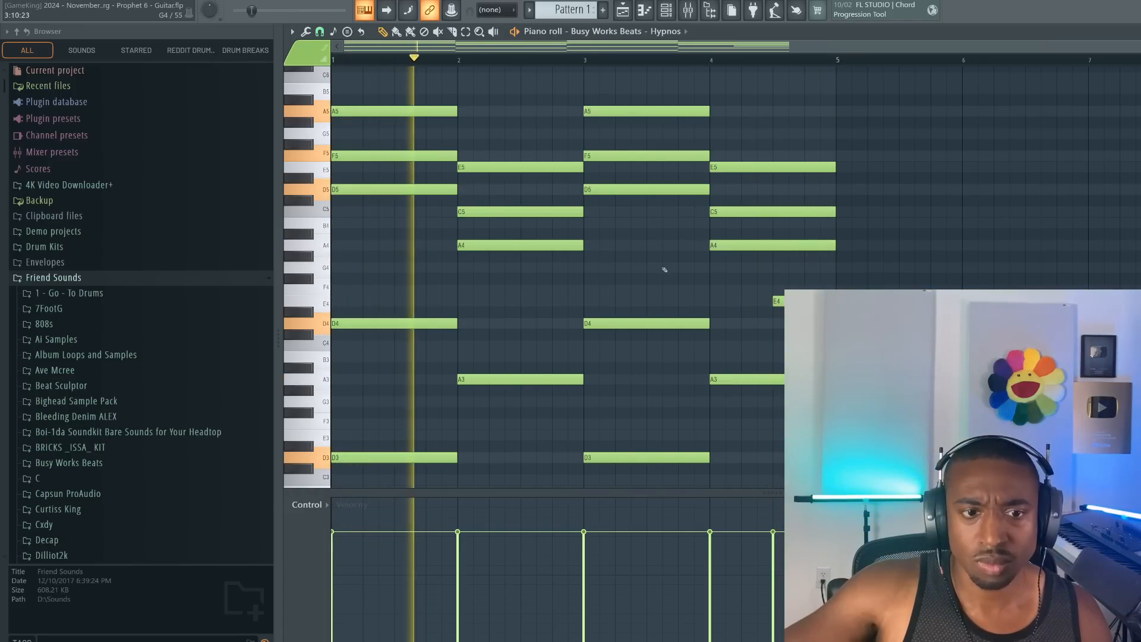
key(space)
Open the Transporter effect on mixer insert 6, reposition its window and play the pattern
key(F9)
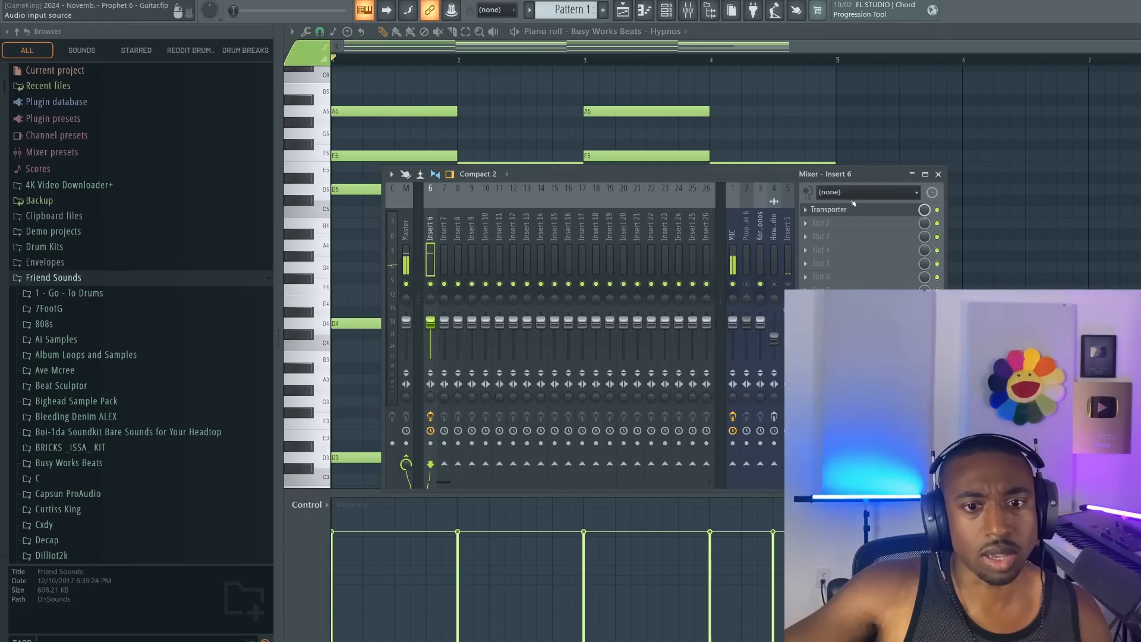
click(846, 214)
drag(789, 189, 491, 132)
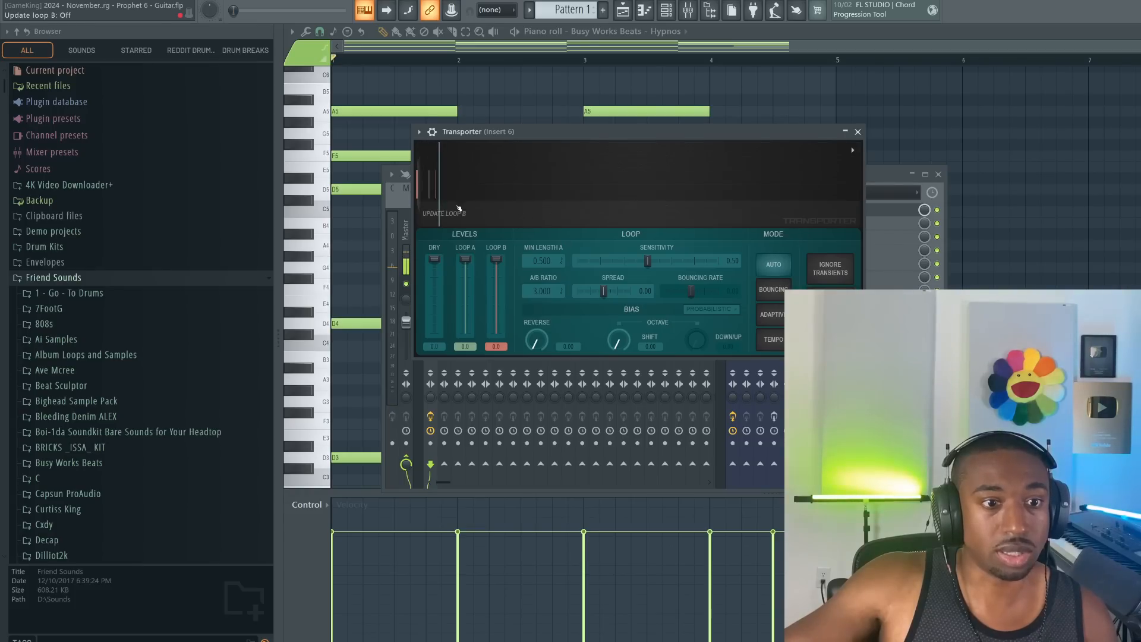
key(space)
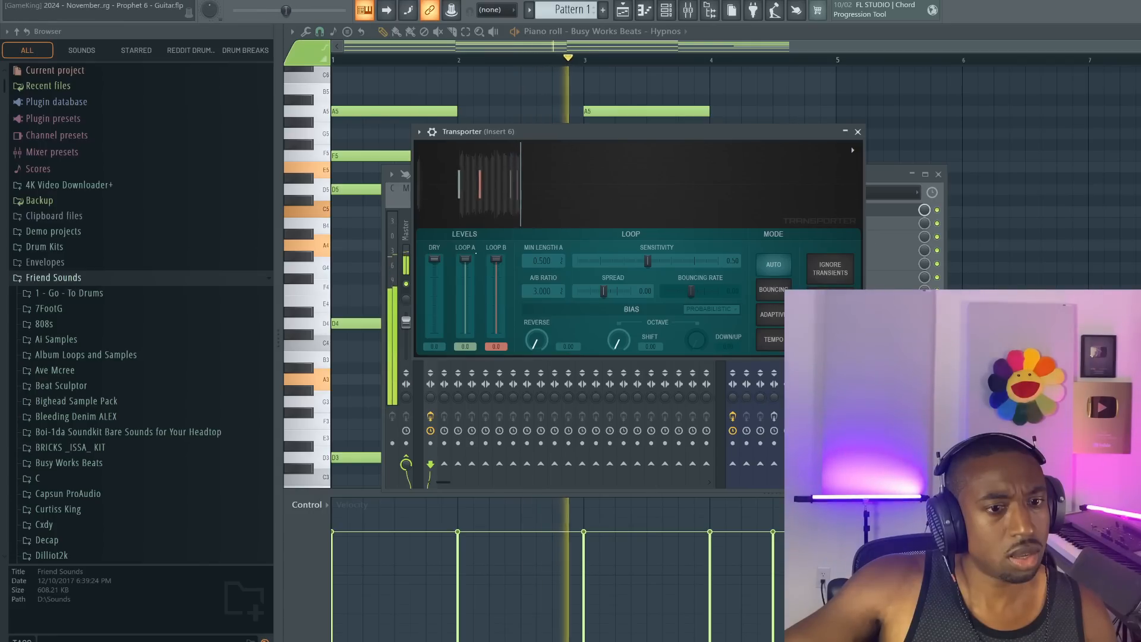
Silence Transporter's Dry and Loop B levels and leave only Loop A partly raised
drag(466, 259, 496, 334)
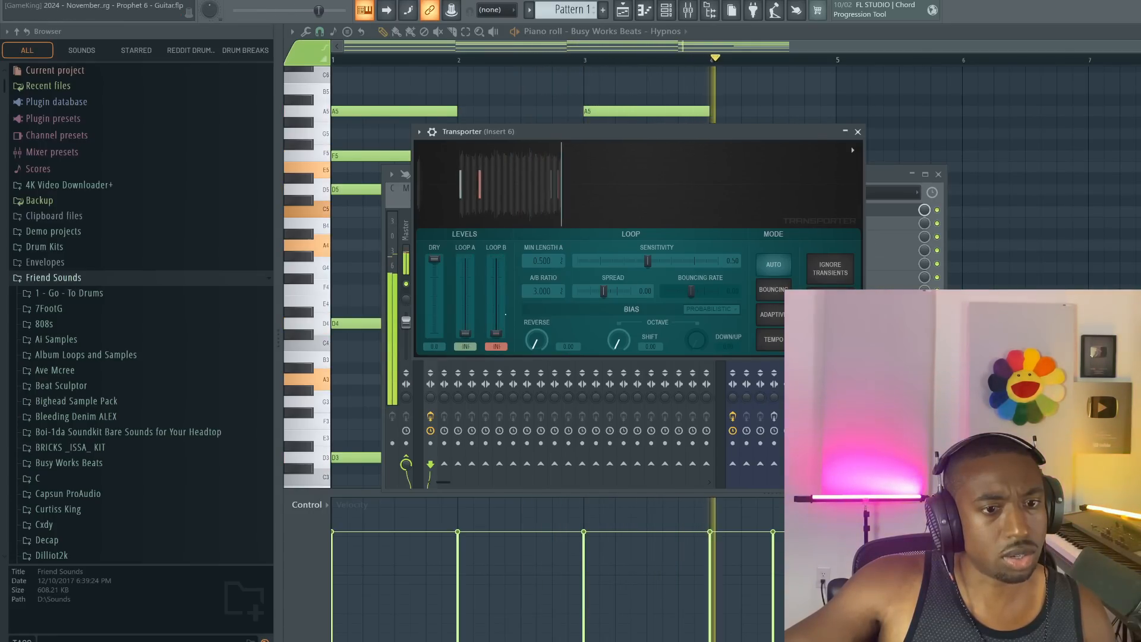
drag(434, 259, 466, 334)
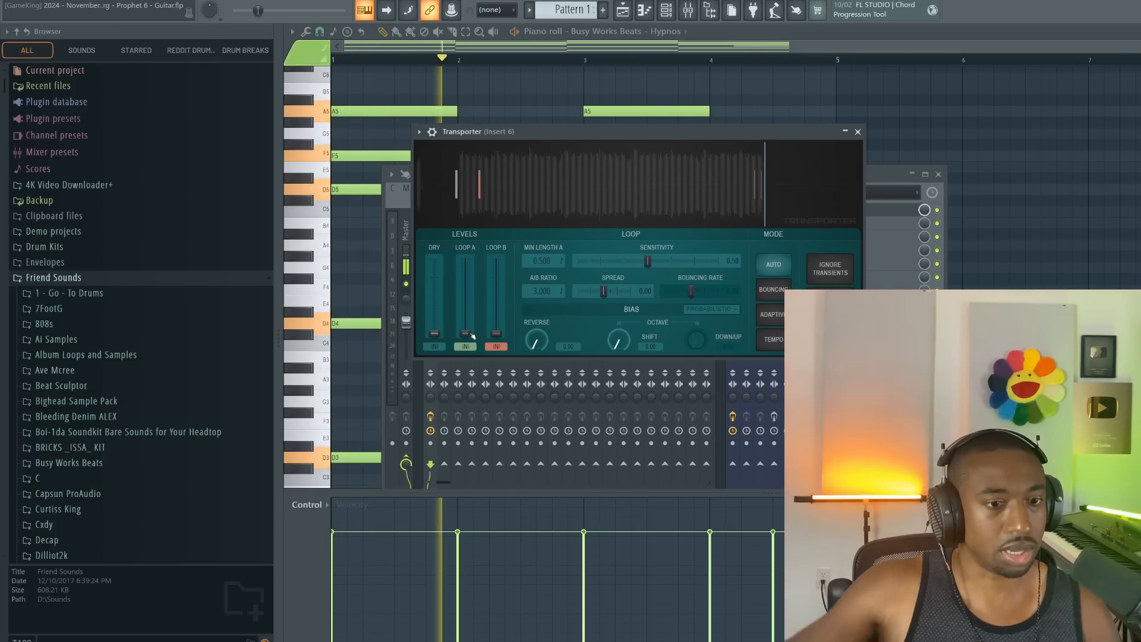
drag(466, 334, 465, 280)
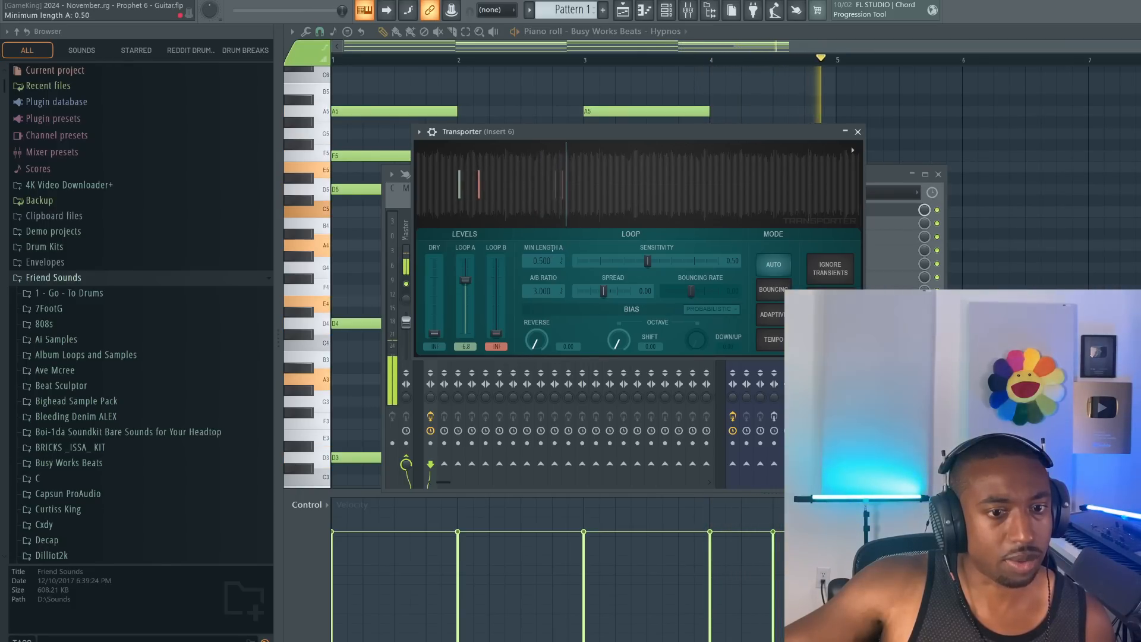
Set Transporter's minimum length A to 0.697 and its sensitivity to 0.11
drag(553, 261, 552, 240)
drag(648, 260, 592, 259)
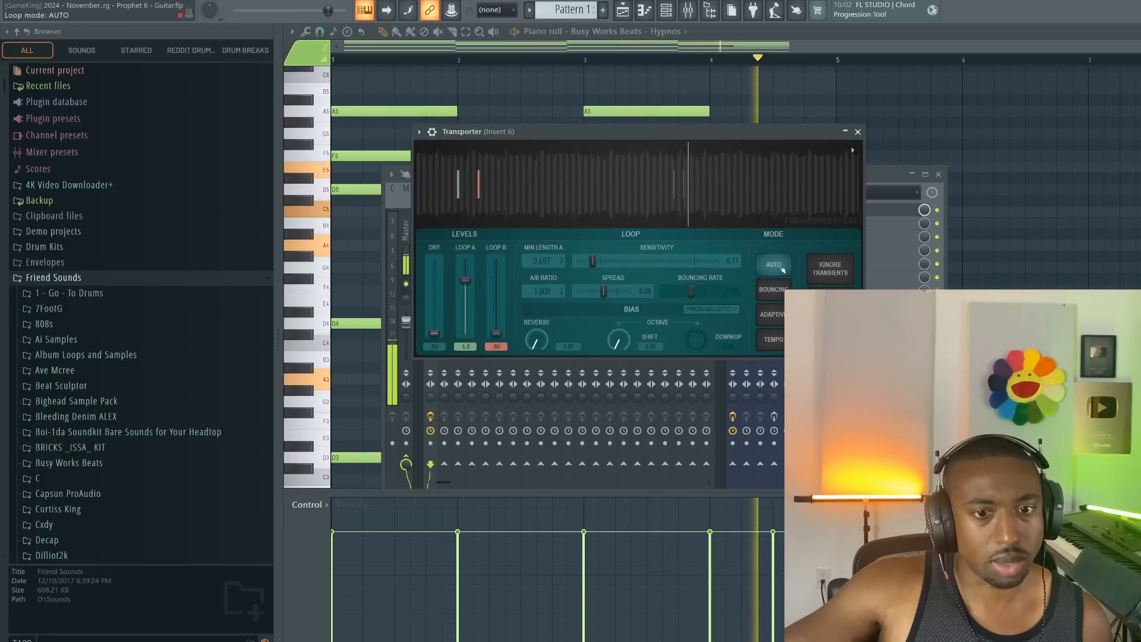
Try Transporter's Bouncing loop mode and raise the Loop A level slightly
click(782, 291)
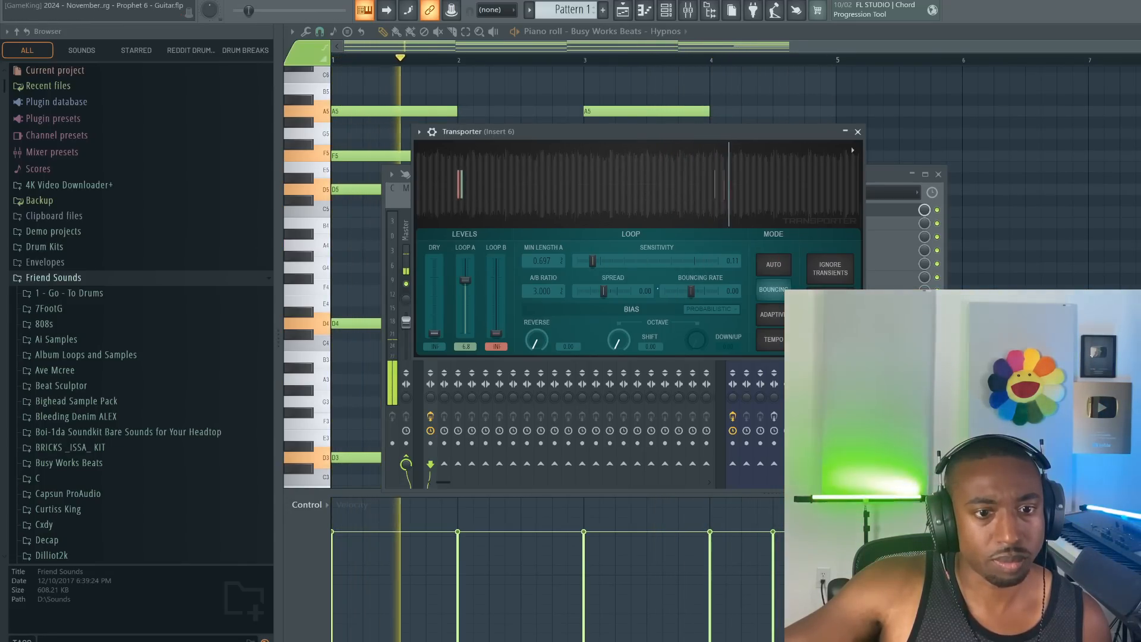
mouse_move(465, 280)
mouse_down()
mouse_move(465, 290)
mouse_move(465, 270)
mouse_up()
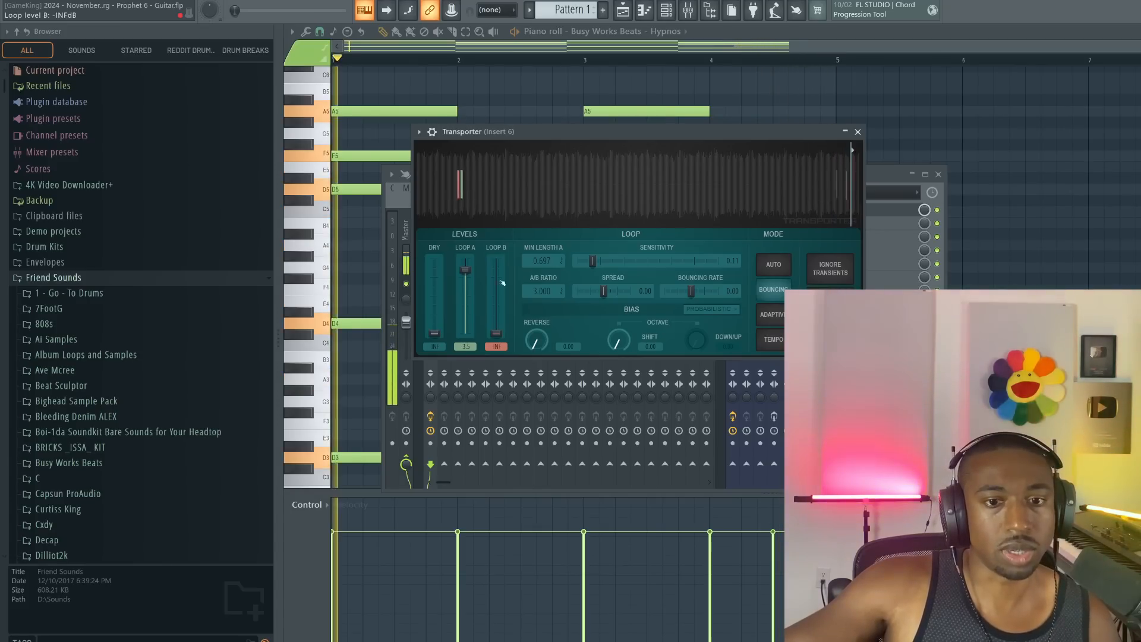
Try Transporter's Adaptive loop mode with the Loop A level at -4.0 dB
click(772, 314)
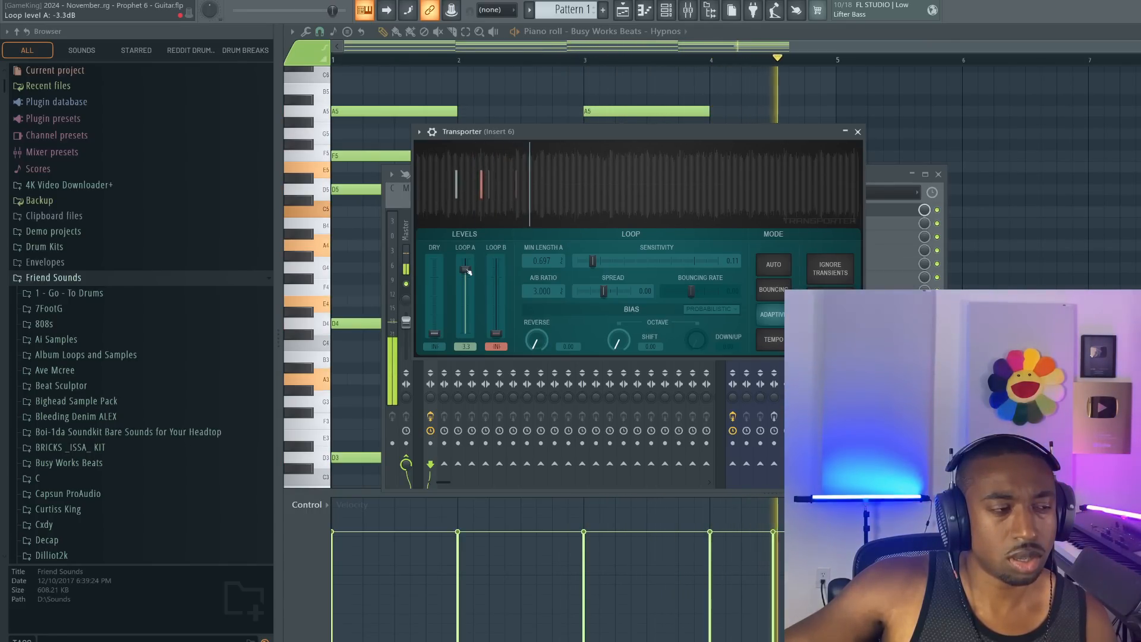
drag(468, 271, 468, 274)
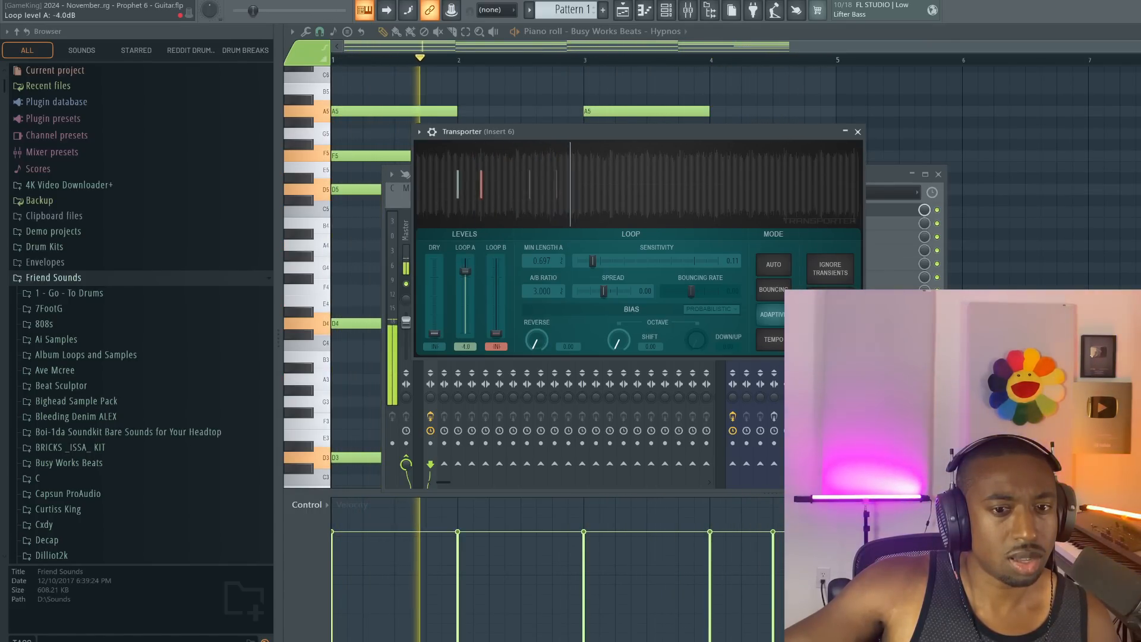
Switch Transporter's loop mode to Tempo and raise the Loop A level slightly
click(773, 340)
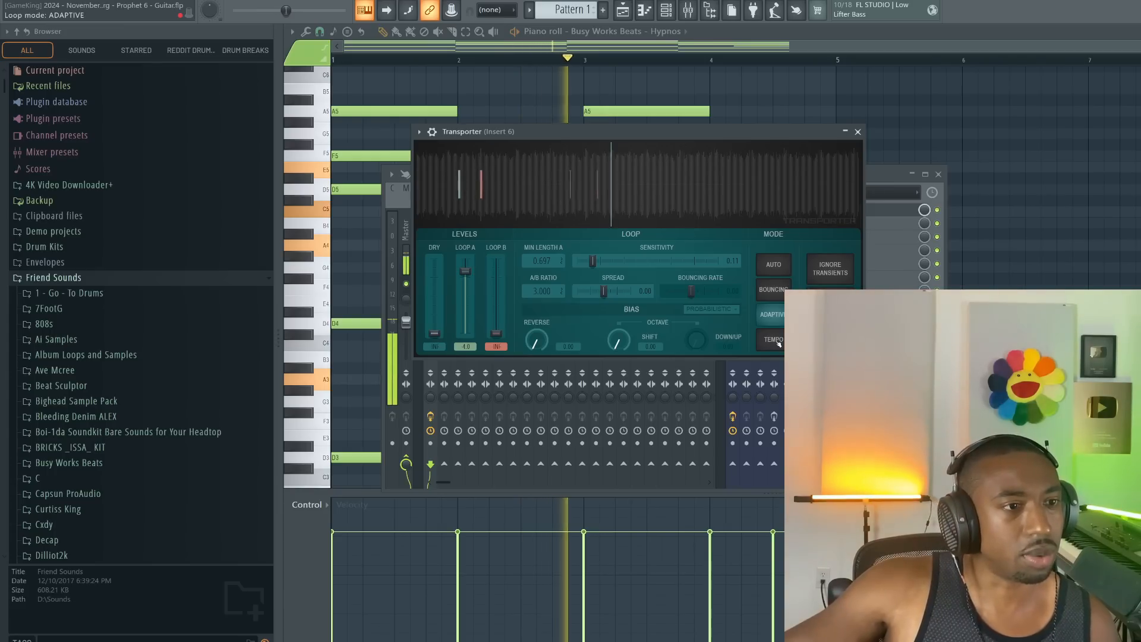
drag(465, 270, 465, 266)
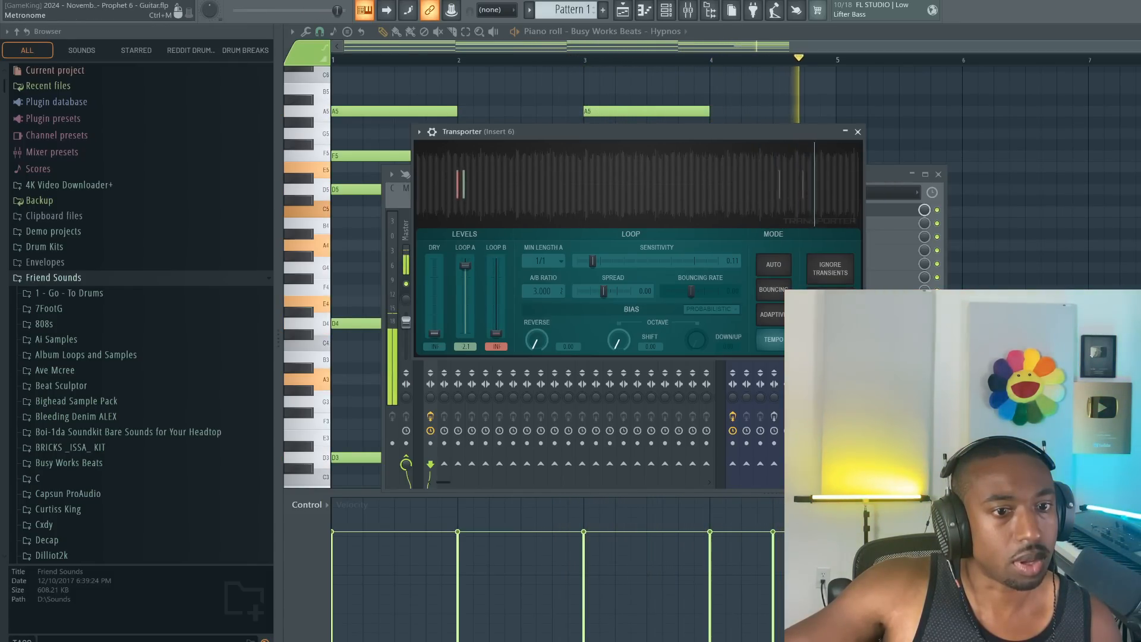
Raise Transporter's dry level to -16.9 dB and switch its loop mode to Auto while auditioning the progression
key(space)
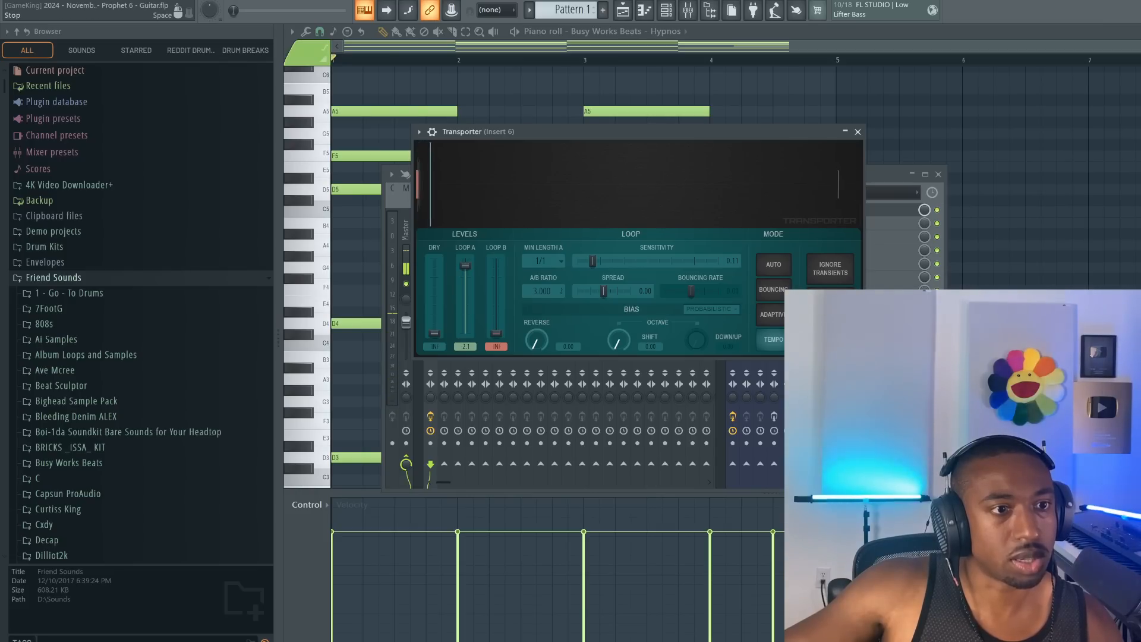
key(space)
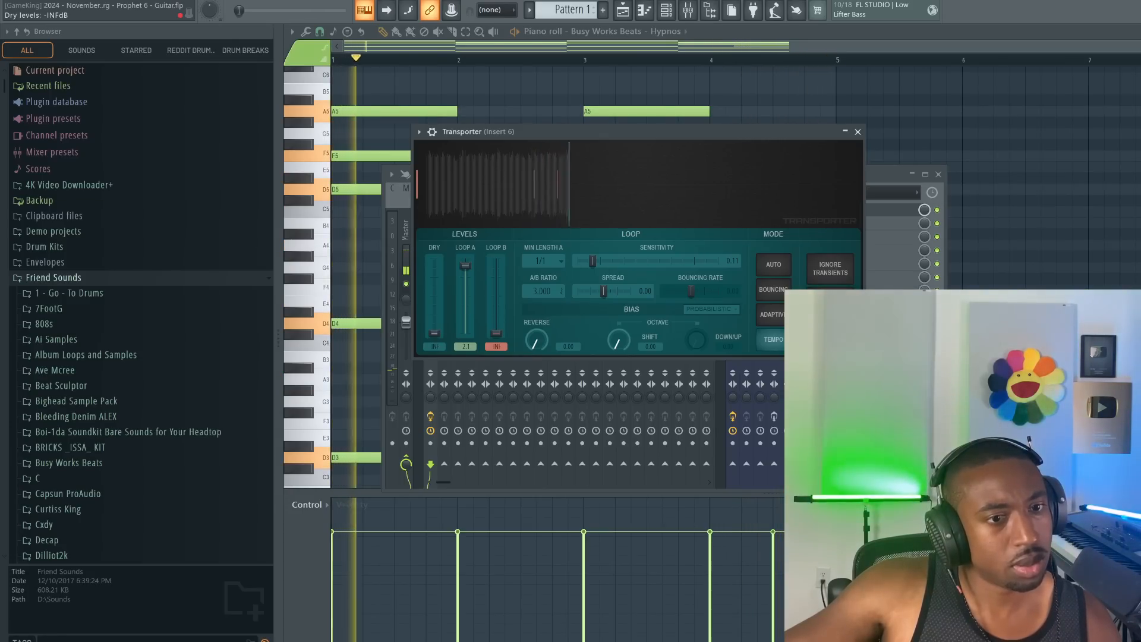
mouse_move(435, 334)
mouse_down()
mouse_move(434, 274)
mouse_move(434, 334)
mouse_move(434, 318)
mouse_up()
click(787, 268)
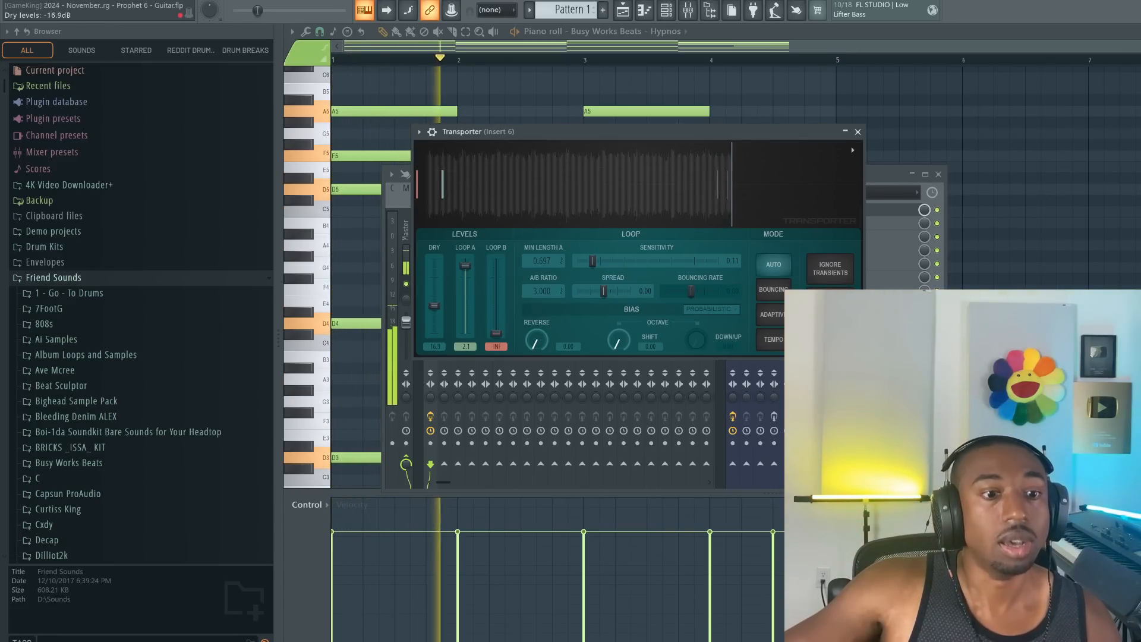
key(space)
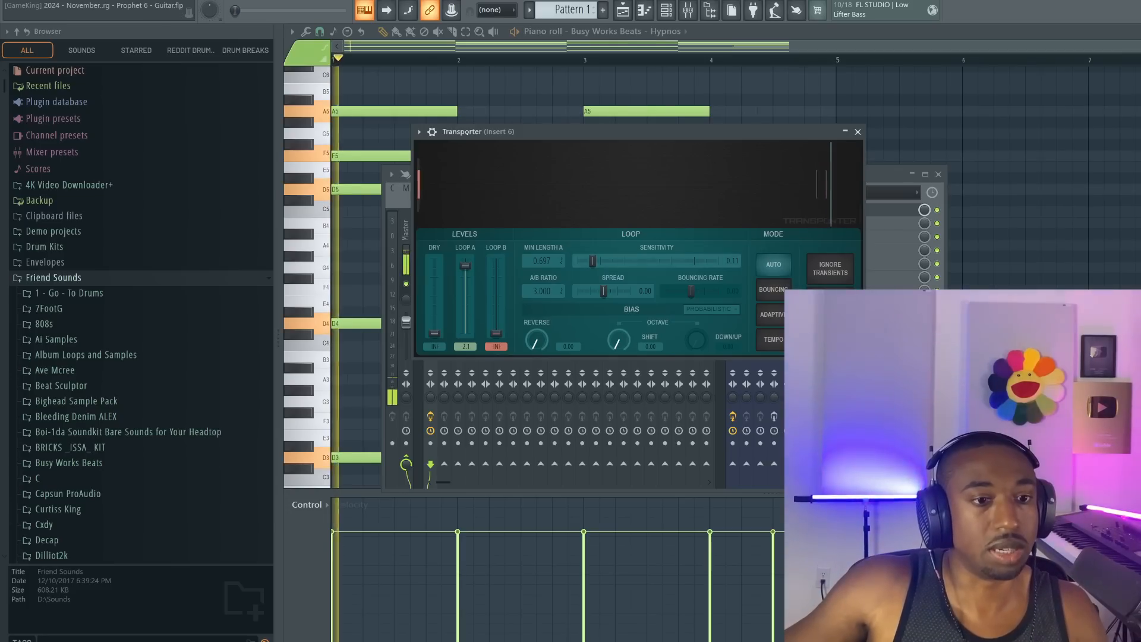
Play the progression through Transporter with only Loop B audible and update the loop A/B points several times
key(space)
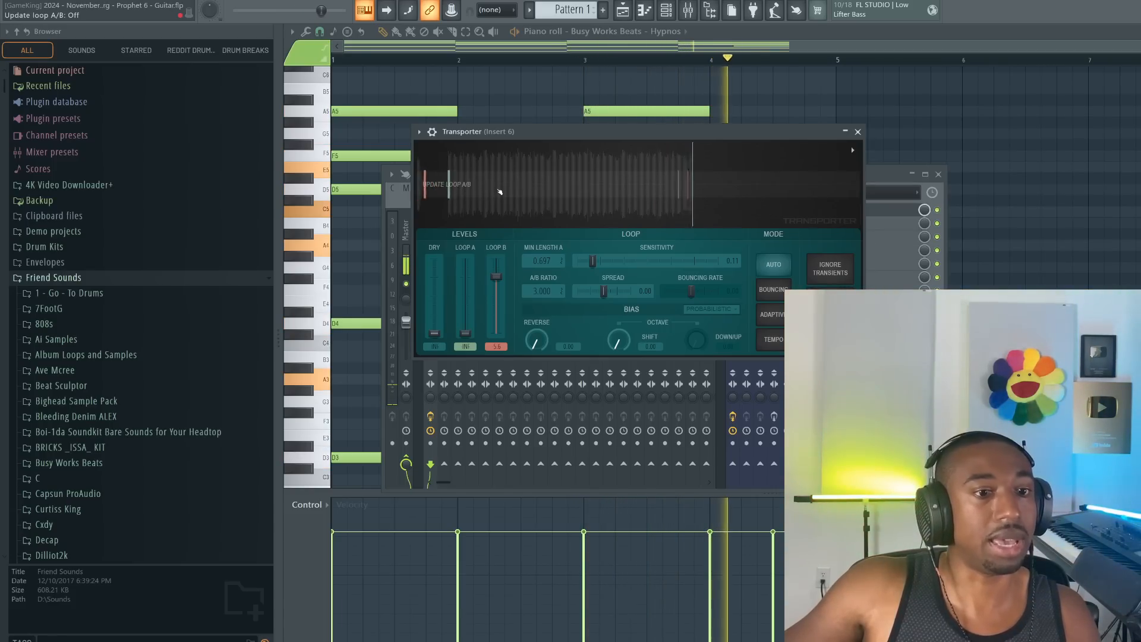
click(540, 214)
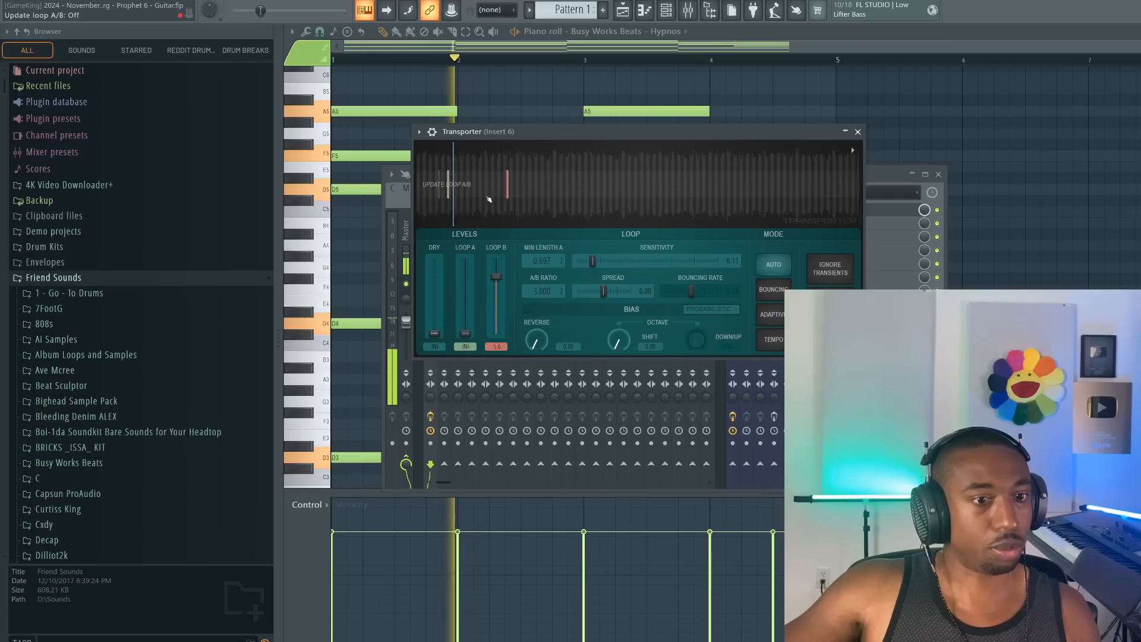
click(535, 215)
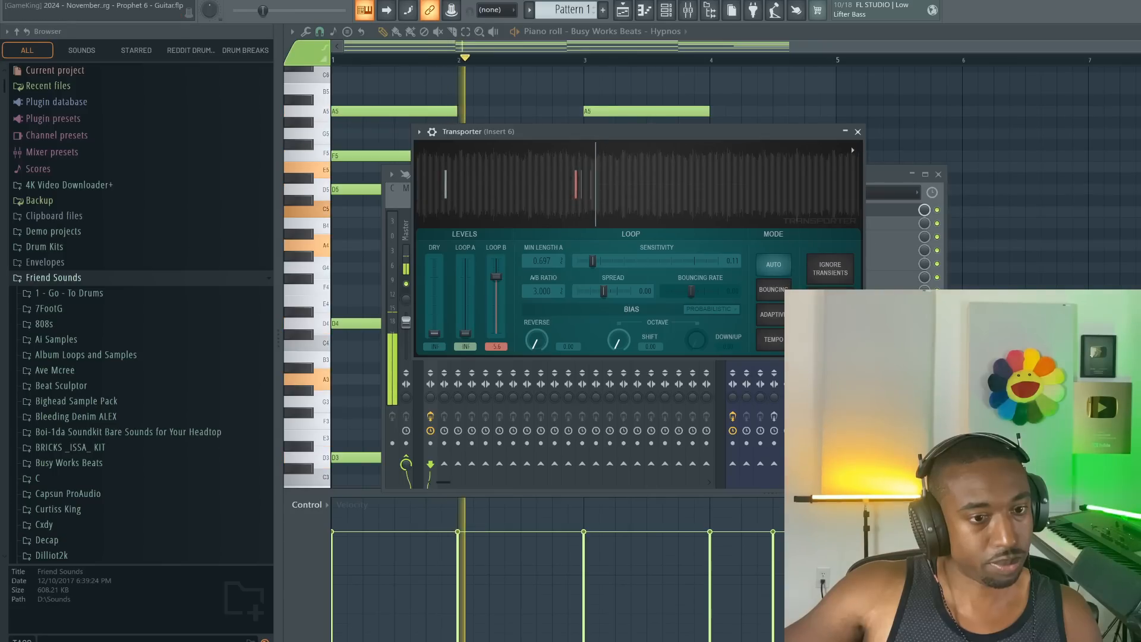
click(543, 217)
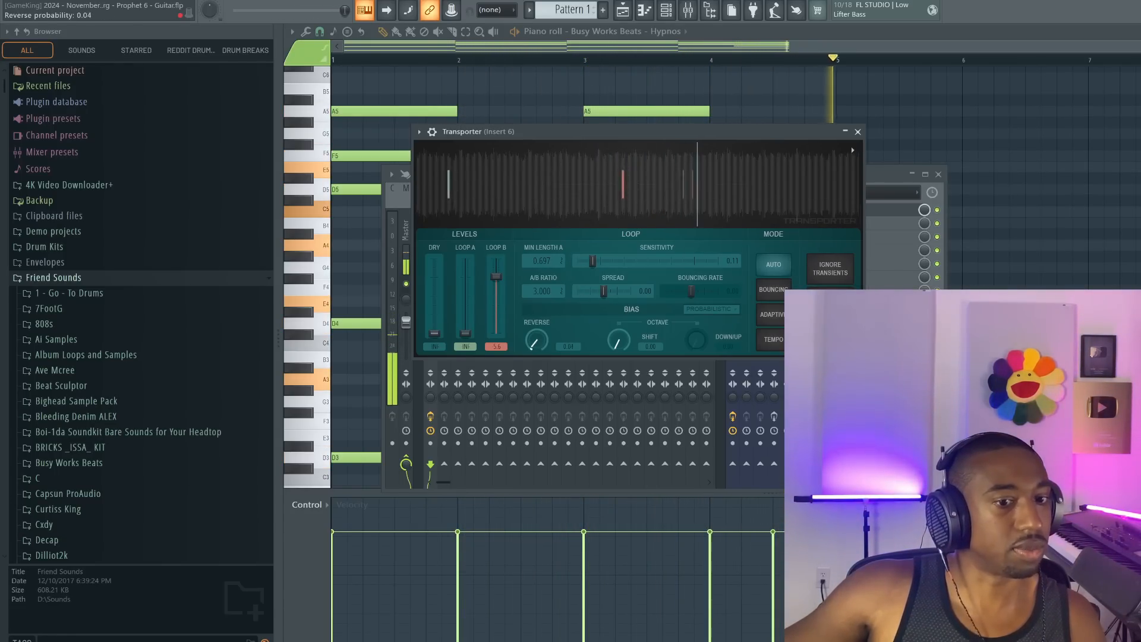
Raise Transporter's reverse probability to about 0.6 and switch to Bouncing mode with a bouncing rate of 0.22
drag(537, 340, 537, 291)
click(773, 290)
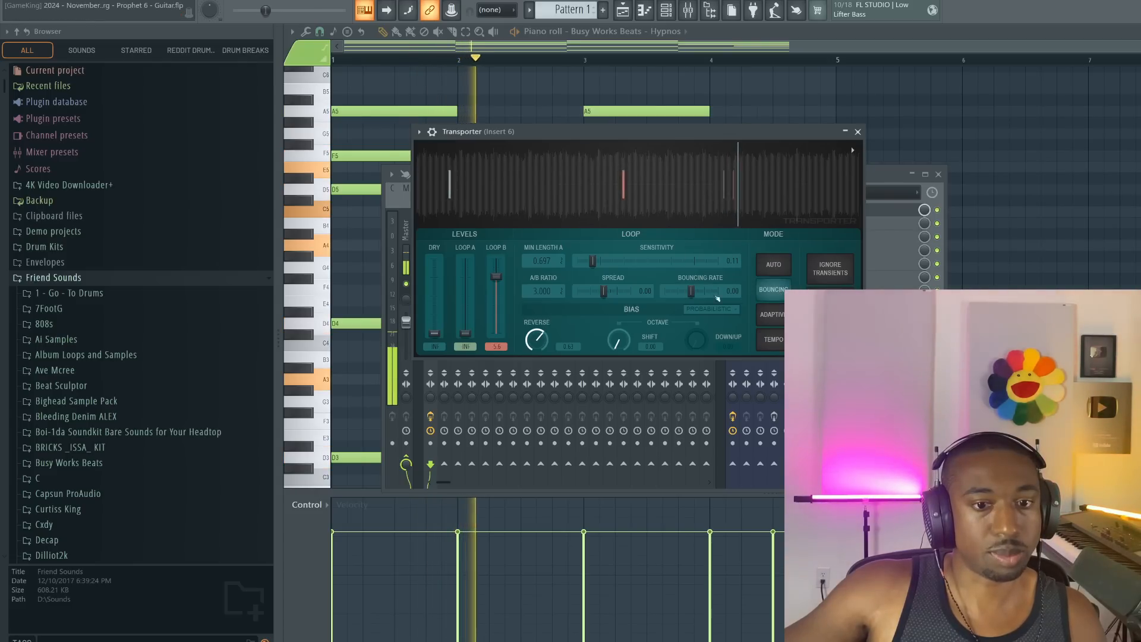
drag(706, 296, 714, 295)
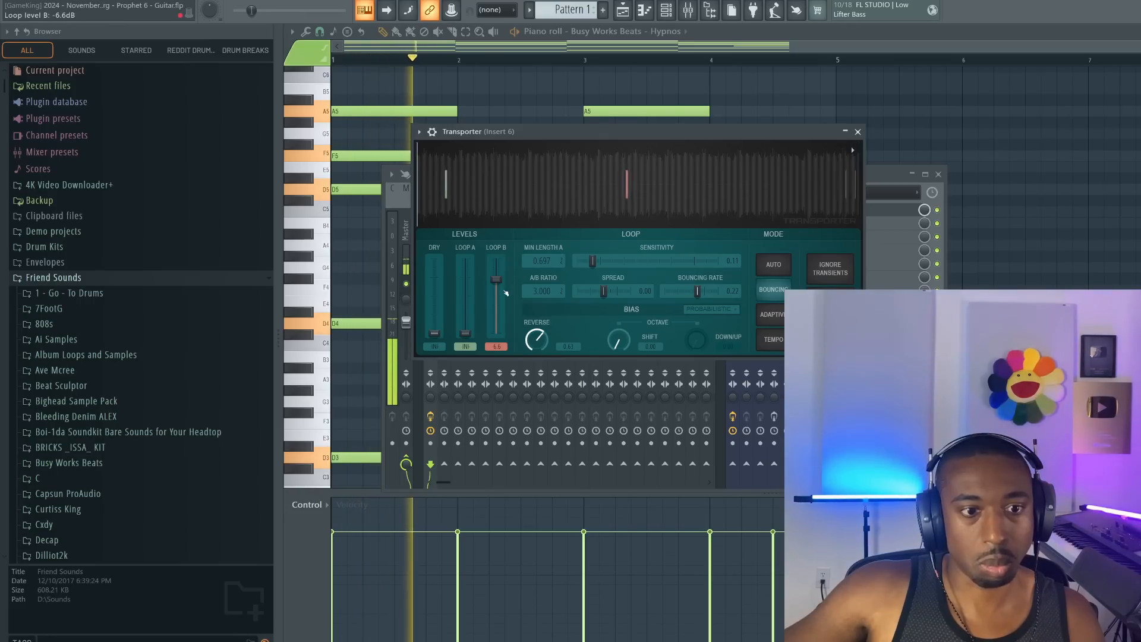
drag(537, 340, 537, 344)
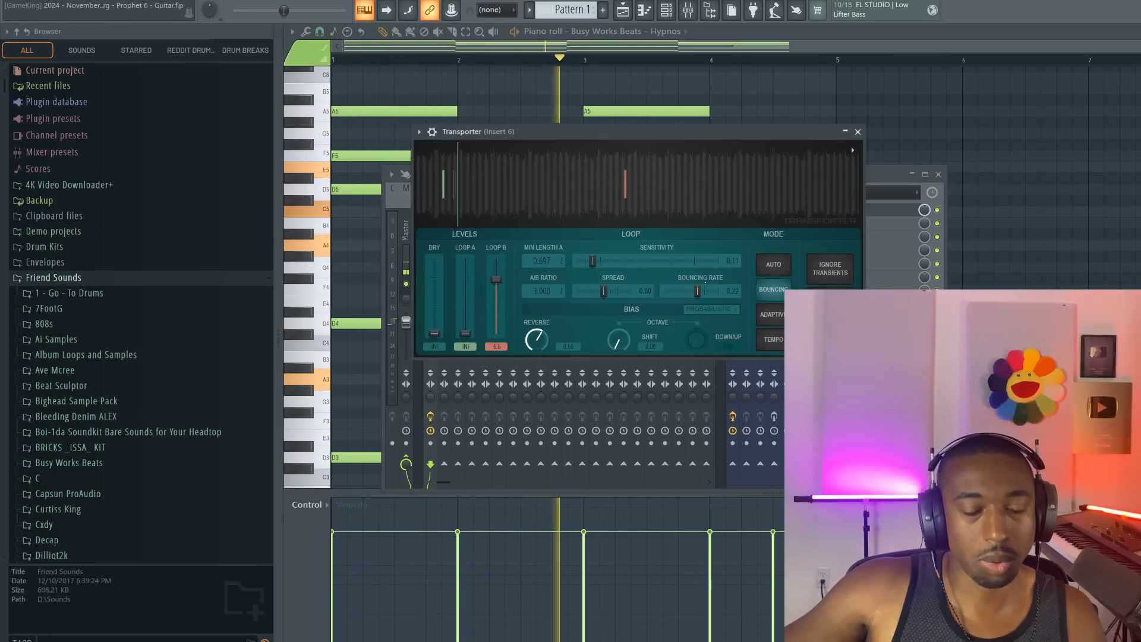
Adjust Transporter's loop settings to sensitivity 0.87, minimum length A 0.95, spread 0.50 and a slightly negative bouncing rate
drag(604, 261, 641, 259)
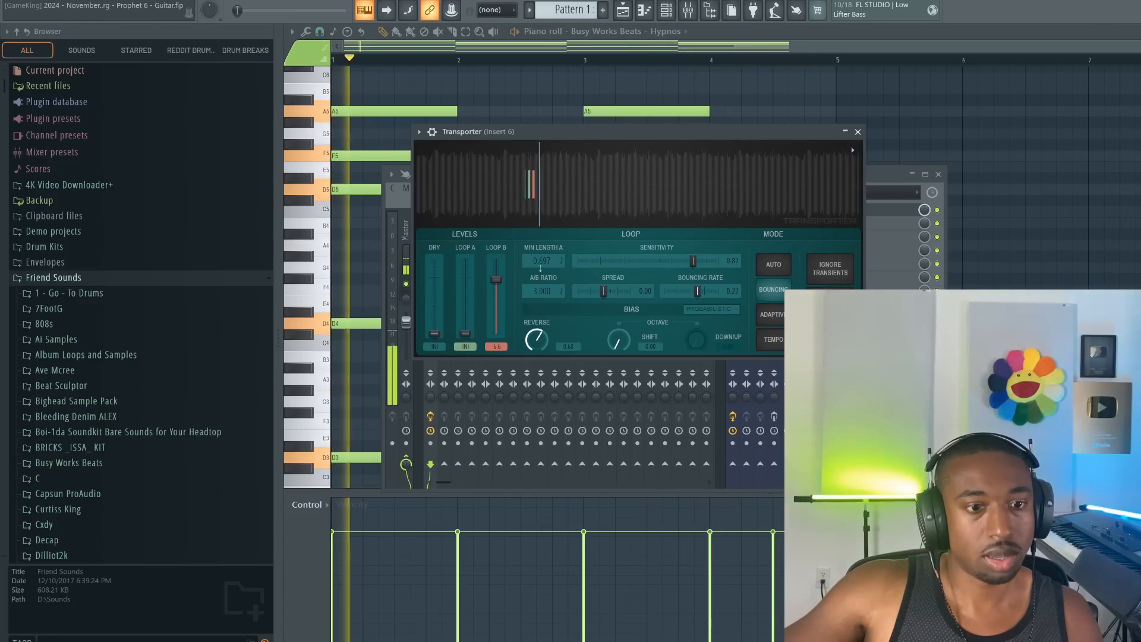
drag(542, 261, 542, 249)
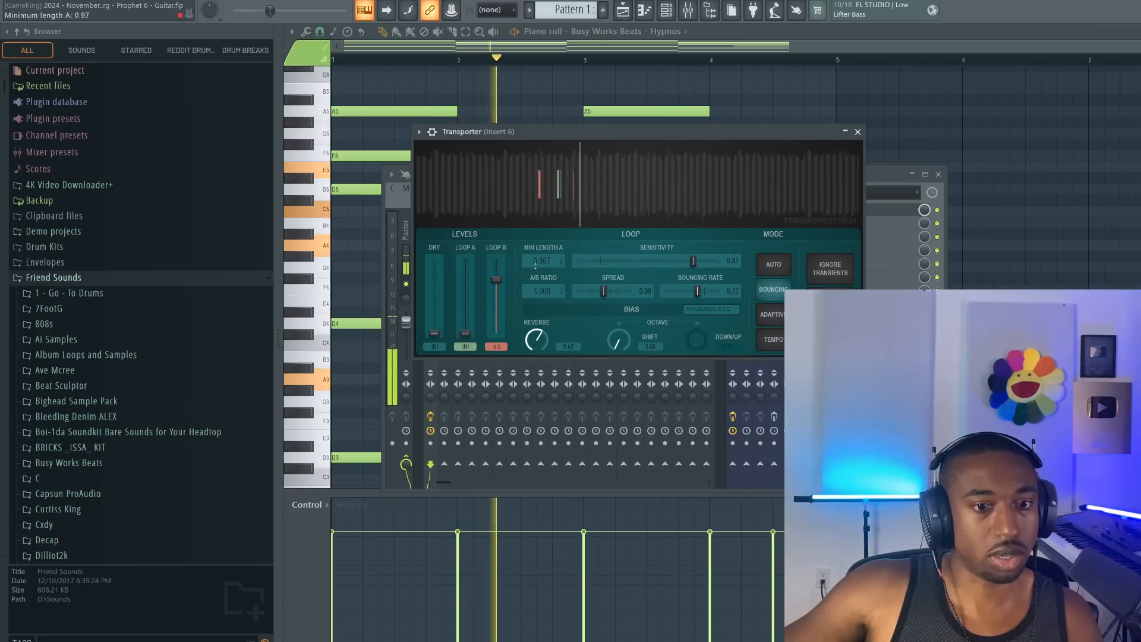
drag(547, 262, 551, 263)
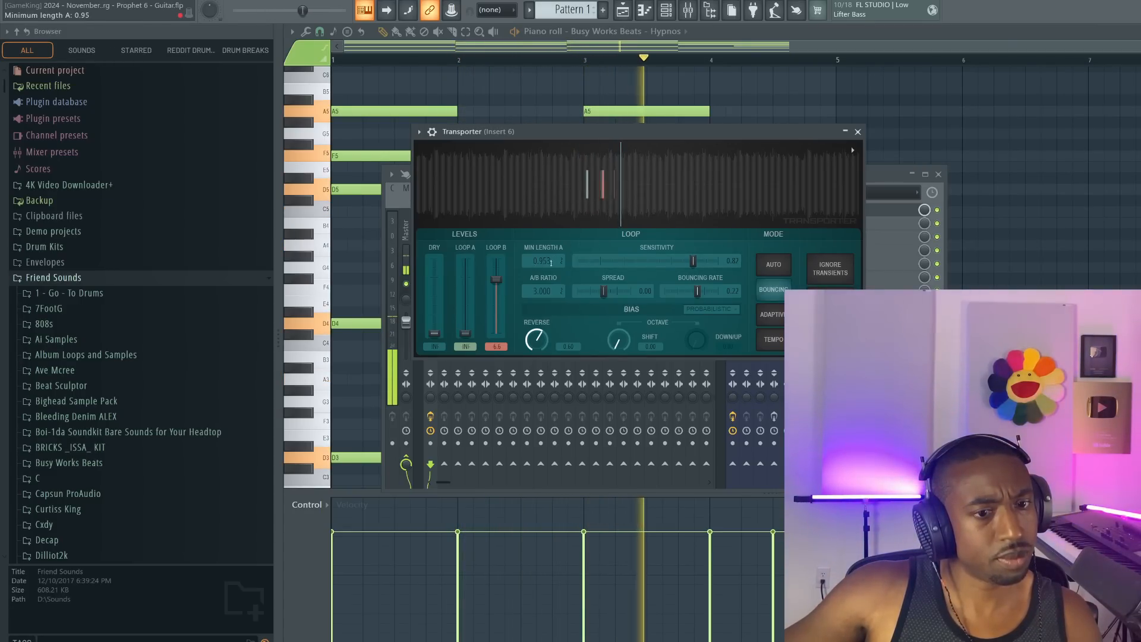
mouse_move(603, 291)
mouse_down()
mouse_move(624, 292)
mouse_move(613, 291)
mouse_up()
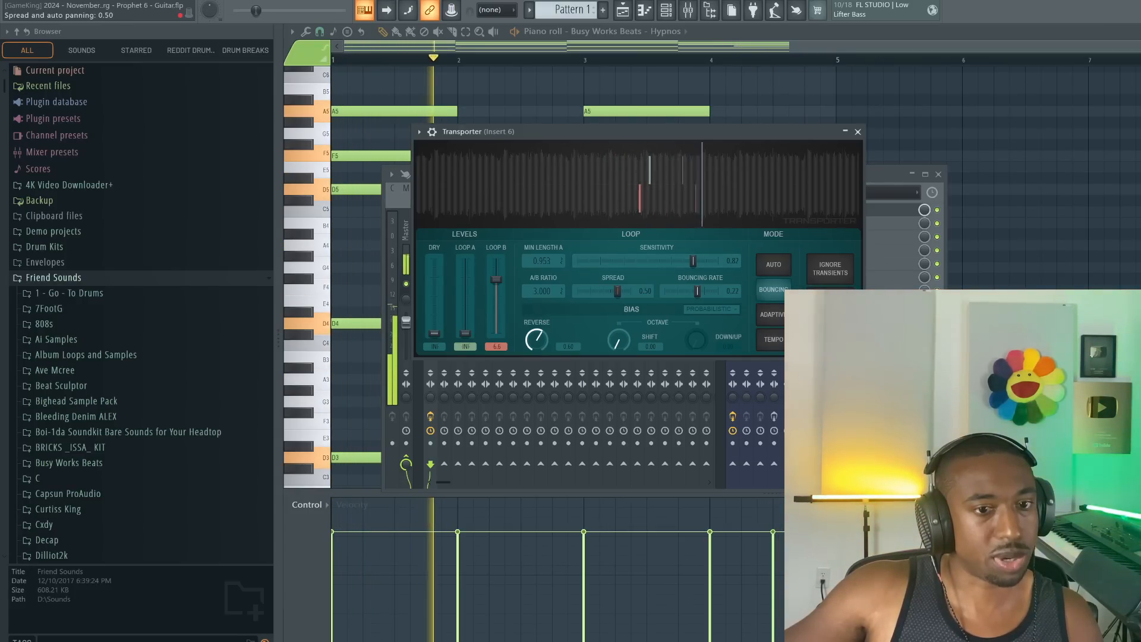
drag(699, 292, 688, 291)
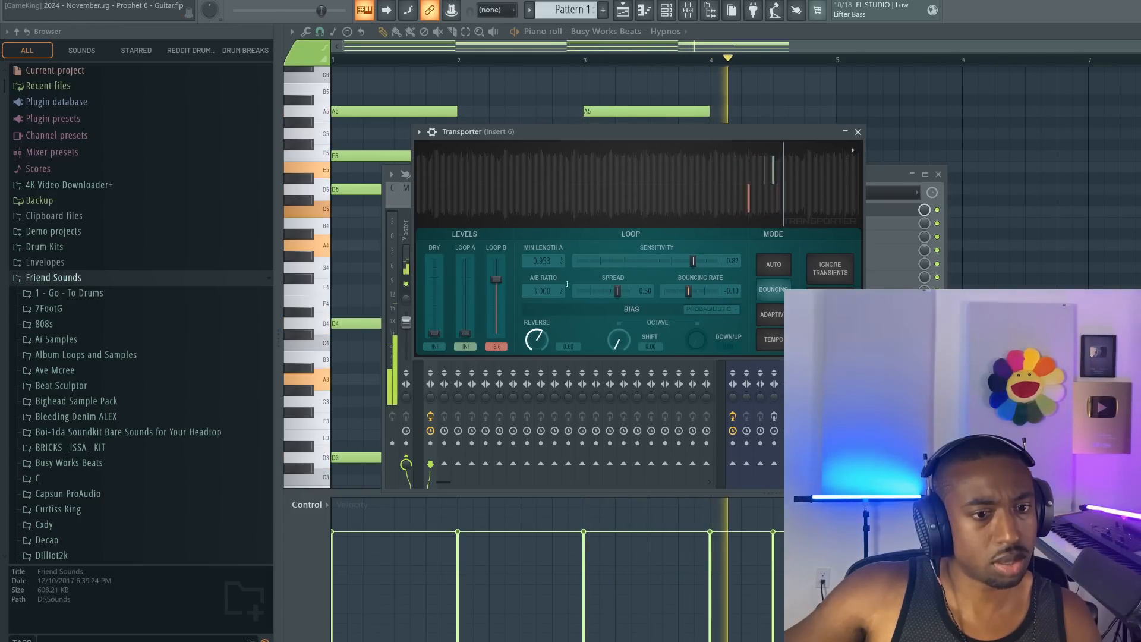
Raise Transporter's octave shift and up/down bias to the maximum and bring in some of the dry level
drag(618, 340, 619, 395)
drag(618, 340, 619, 285)
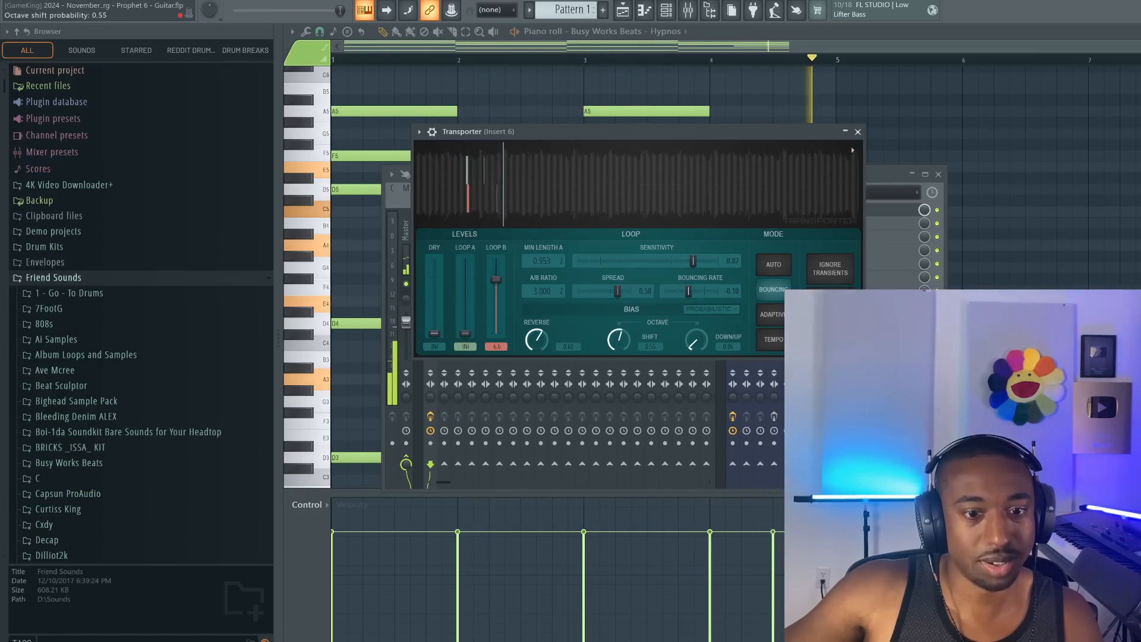
drag(696, 339, 695, 282)
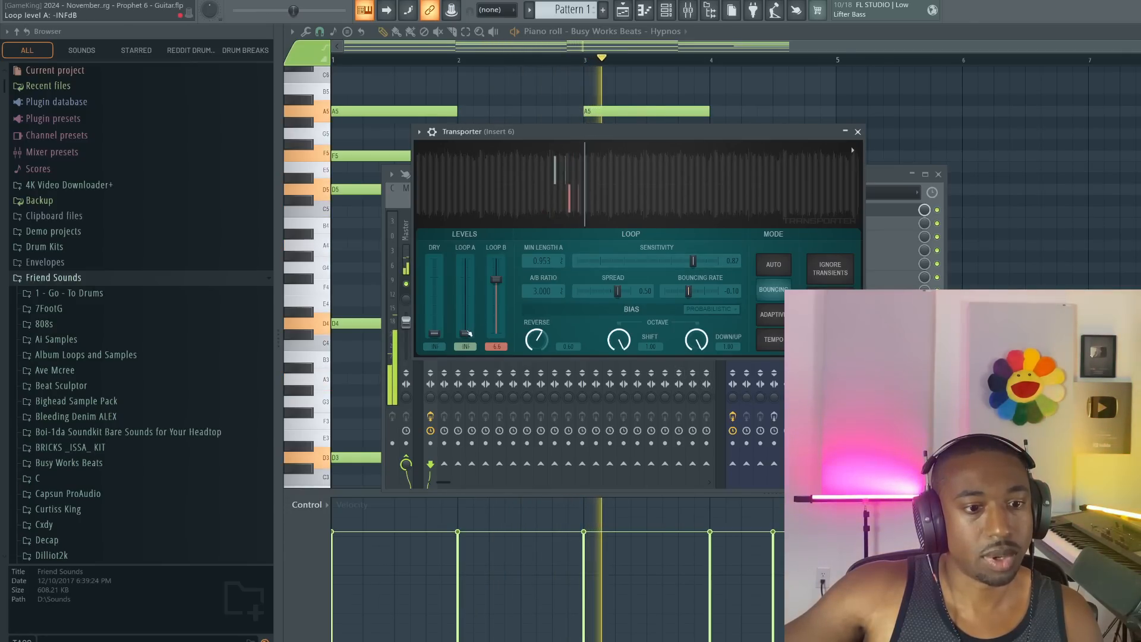
drag(434, 333, 435, 294)
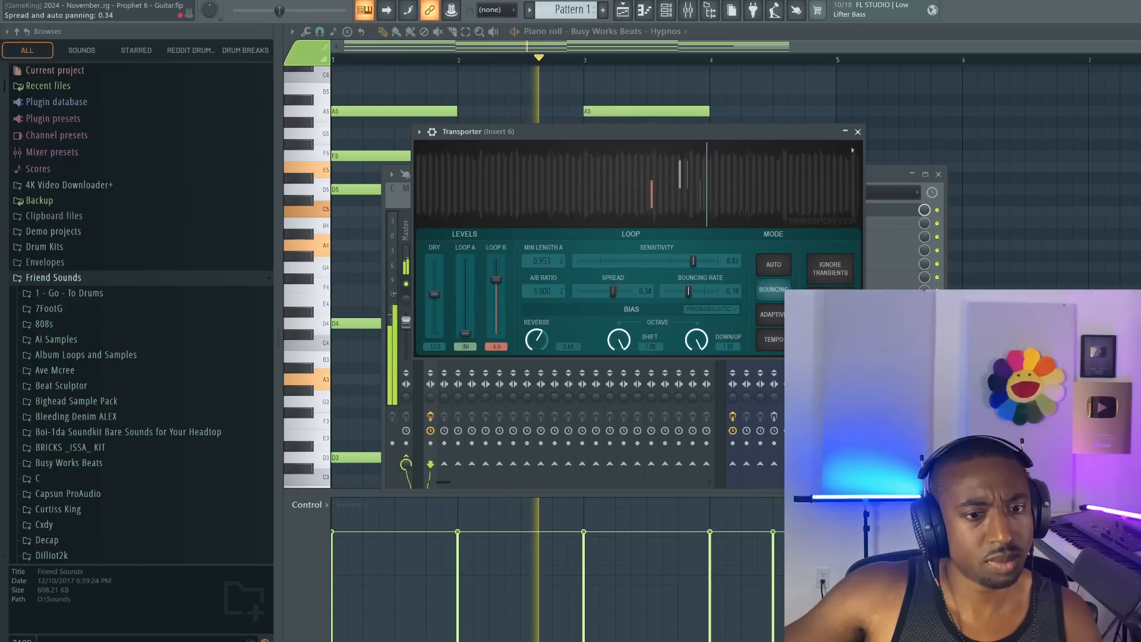
Narrow Transporter's spread to 0.19, set its bias to Deterministic, then stop playback and close the effect and mixer
drag(618, 291, 609, 291)
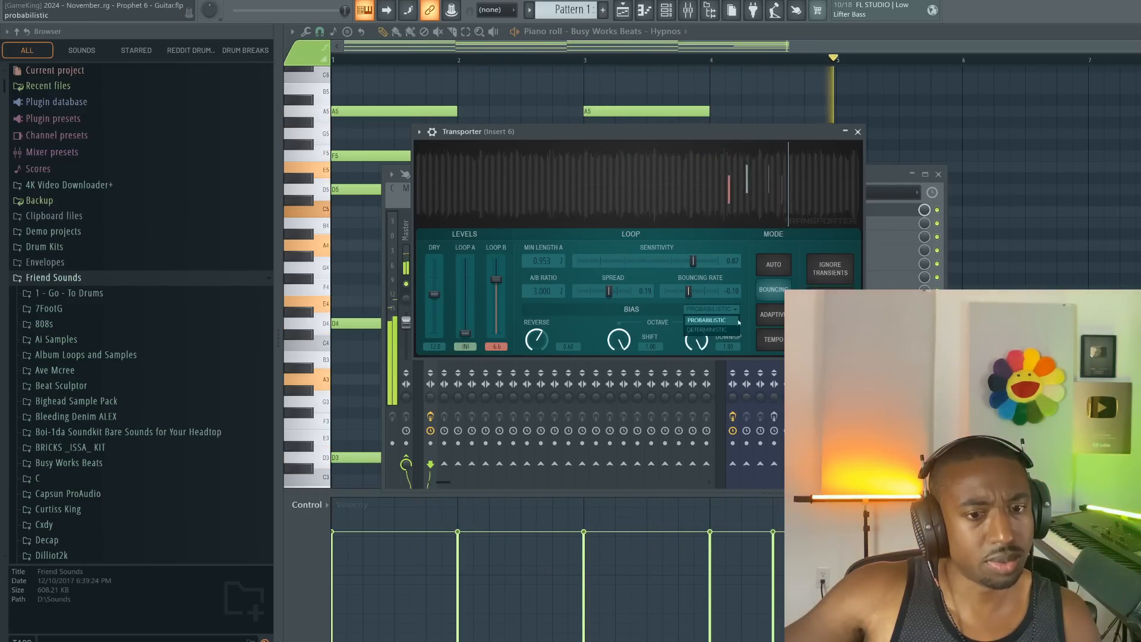
click(701, 308)
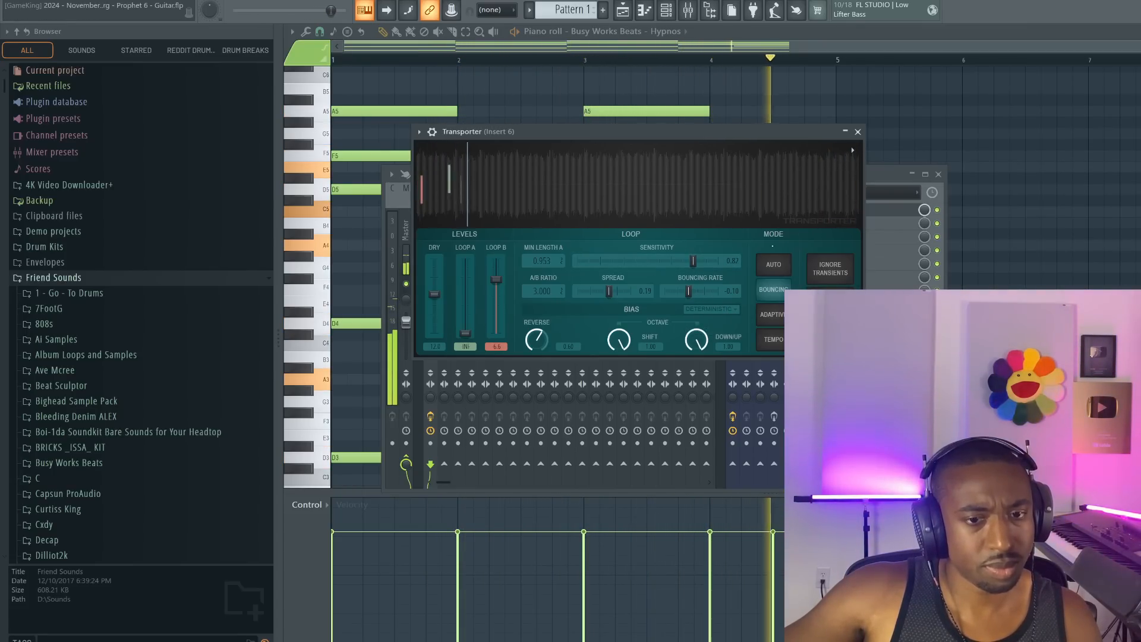
click(858, 132)
key(space)
key(F9)
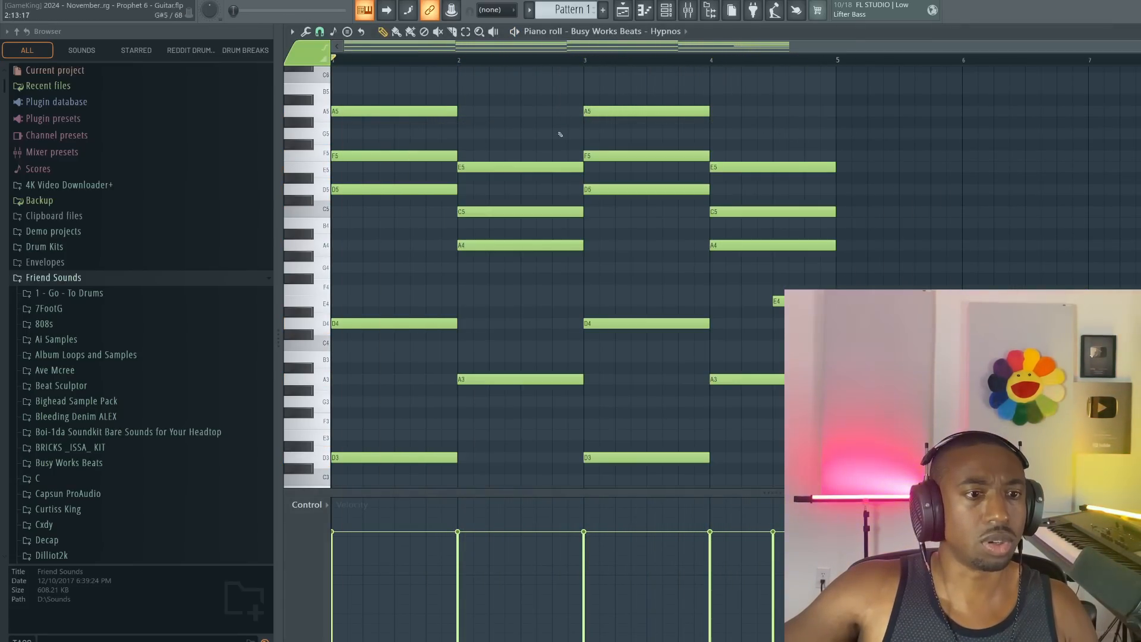
Add an A6 note at the start of bar 1 above the chords and shorten it to one beat
scroll(560, 134, up, 3)
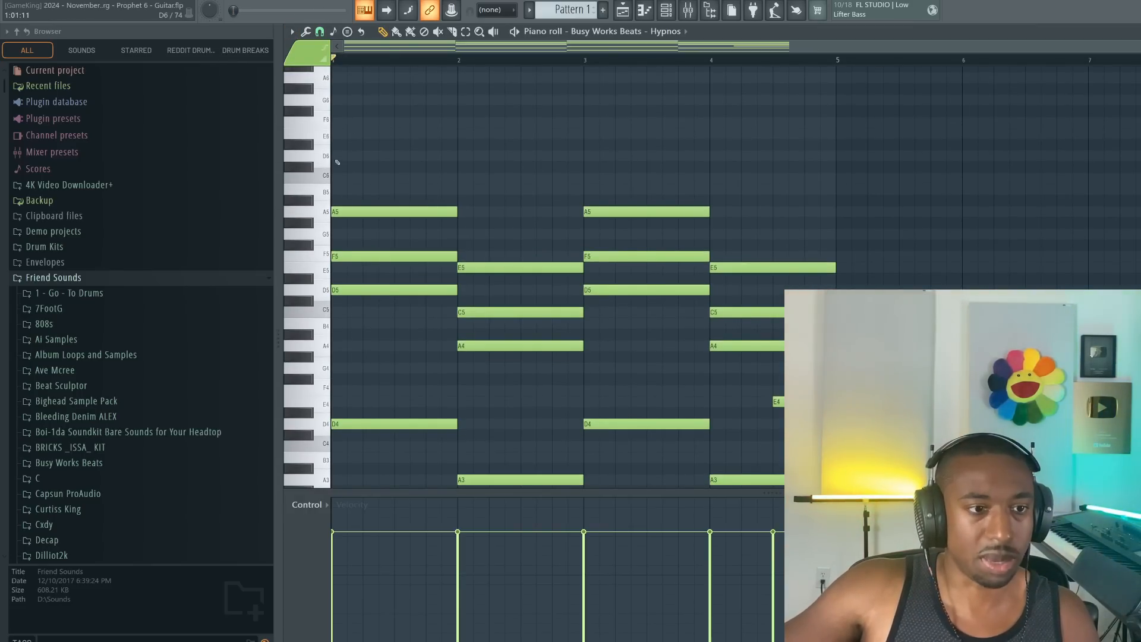
click(343, 157)
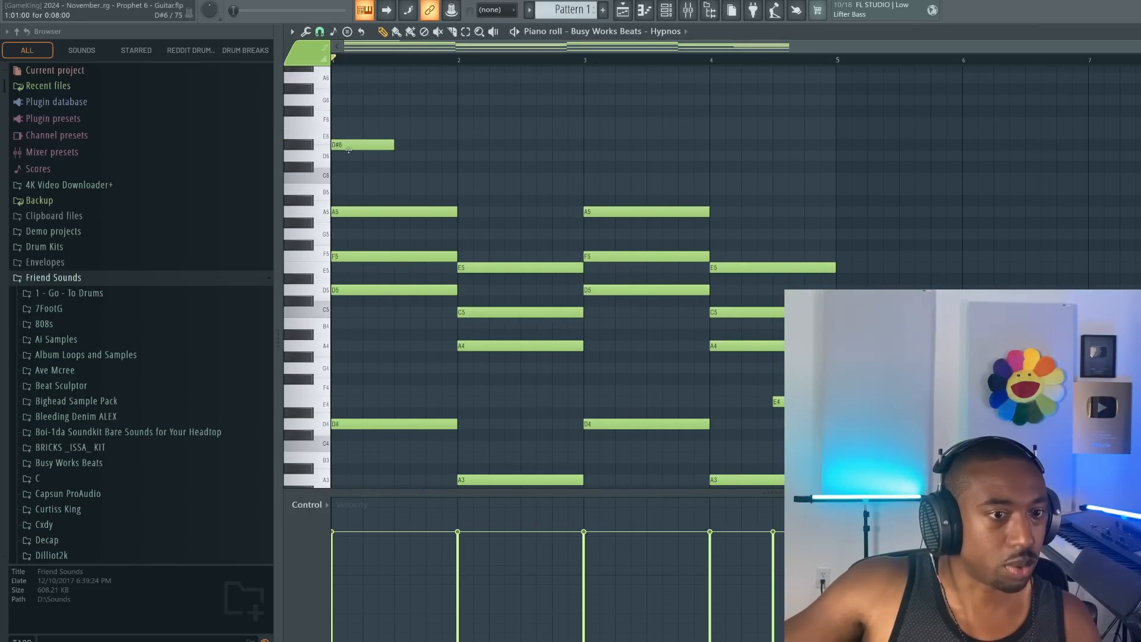
drag(348, 159, 351, 81)
scroll(383, 132, up, 2)
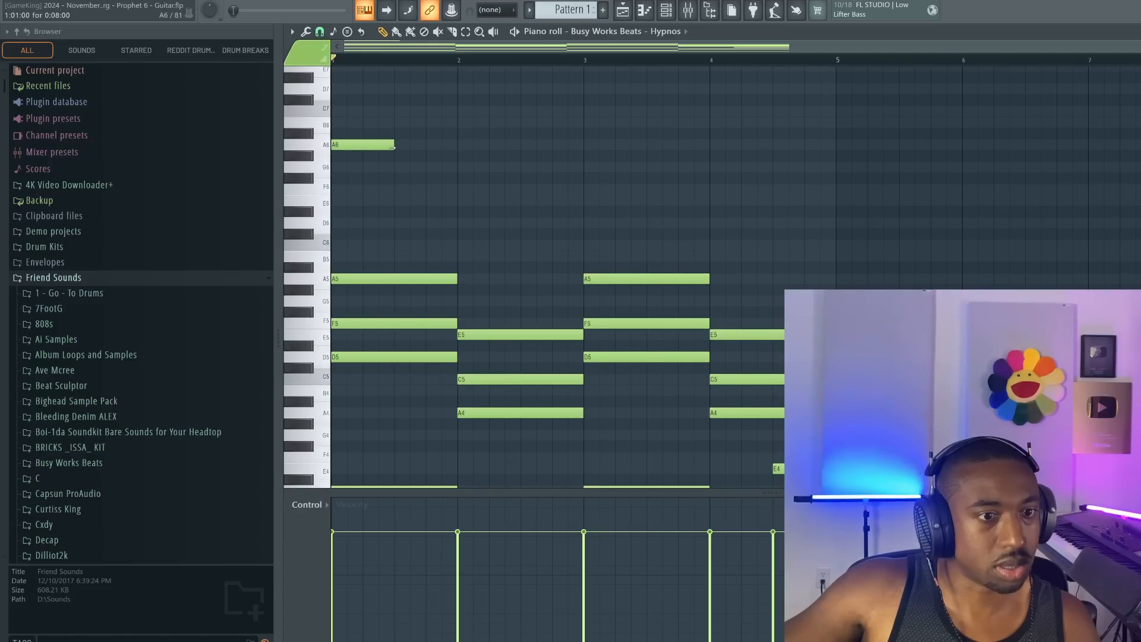
drag(392, 146, 363, 148)
scroll(368, 143, up, 1)
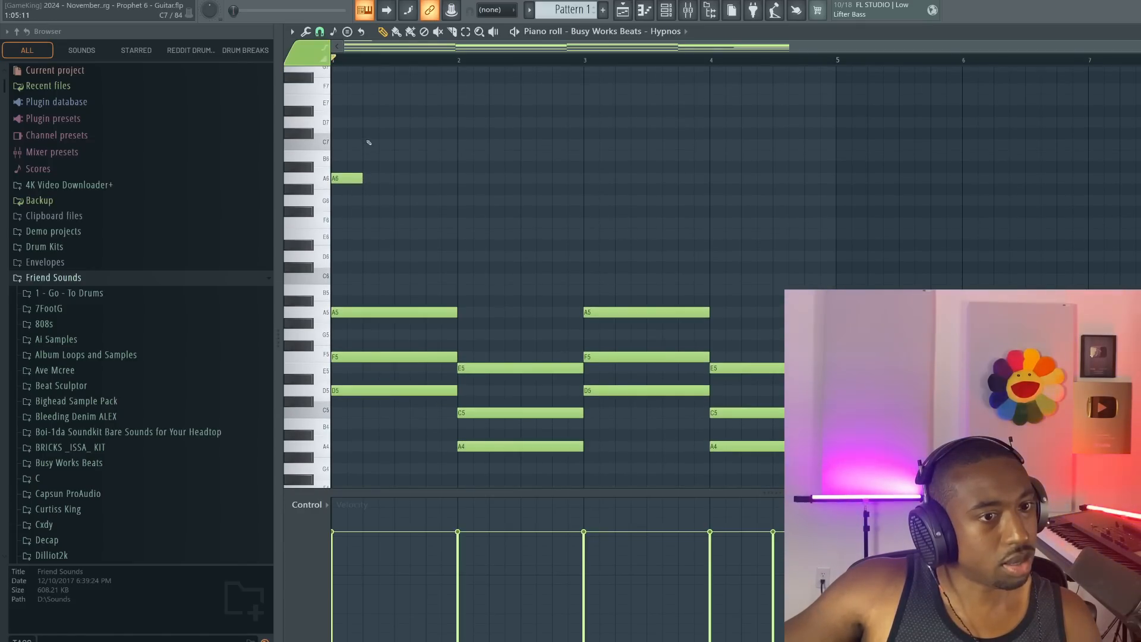
Fill the rest of bar 1 with one-beat E7, A6 and E7 notes and audition the melody
click(371, 101)
click(408, 179)
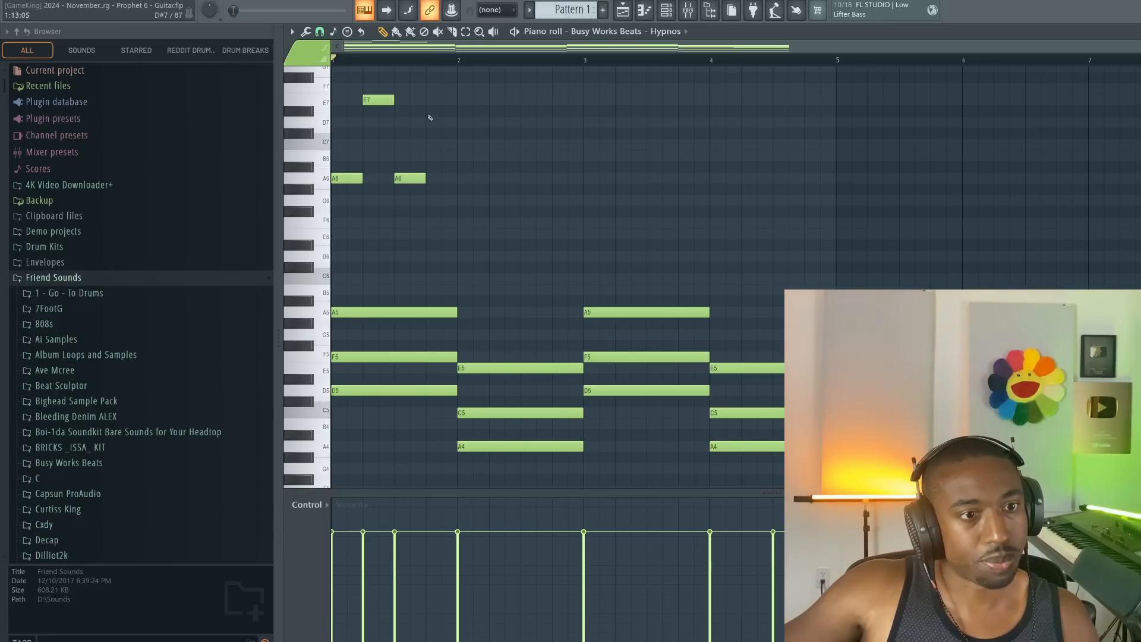
click(432, 100)
key(space)
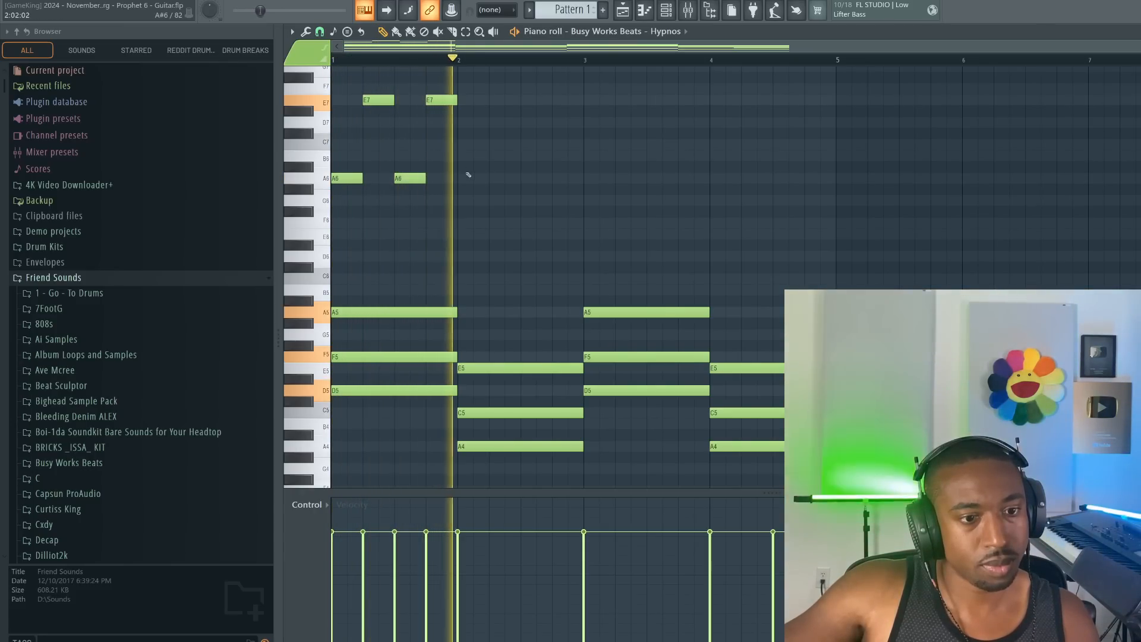
key(space)
Copy the bar 1 melody into bar 2 transposed to start on E6, and duplicate both bars into bars 3 and 4
drag(483, 214, 357, 93)
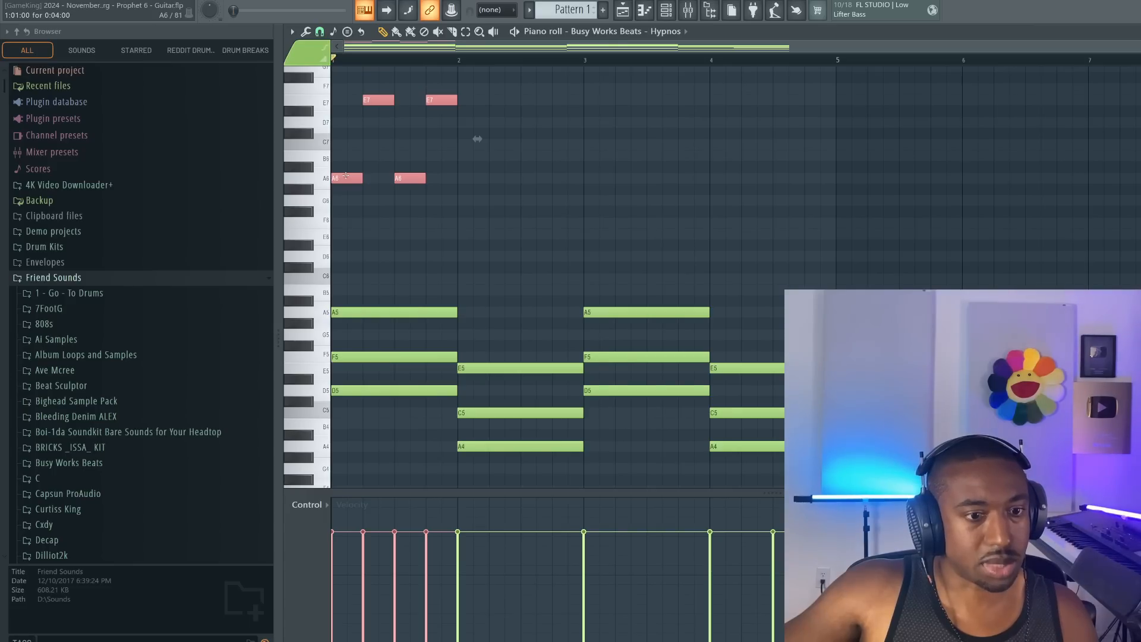
drag(346, 176, 472, 232)
drag(576, 261, 357, 95)
drag(340, 176, 593, 171)
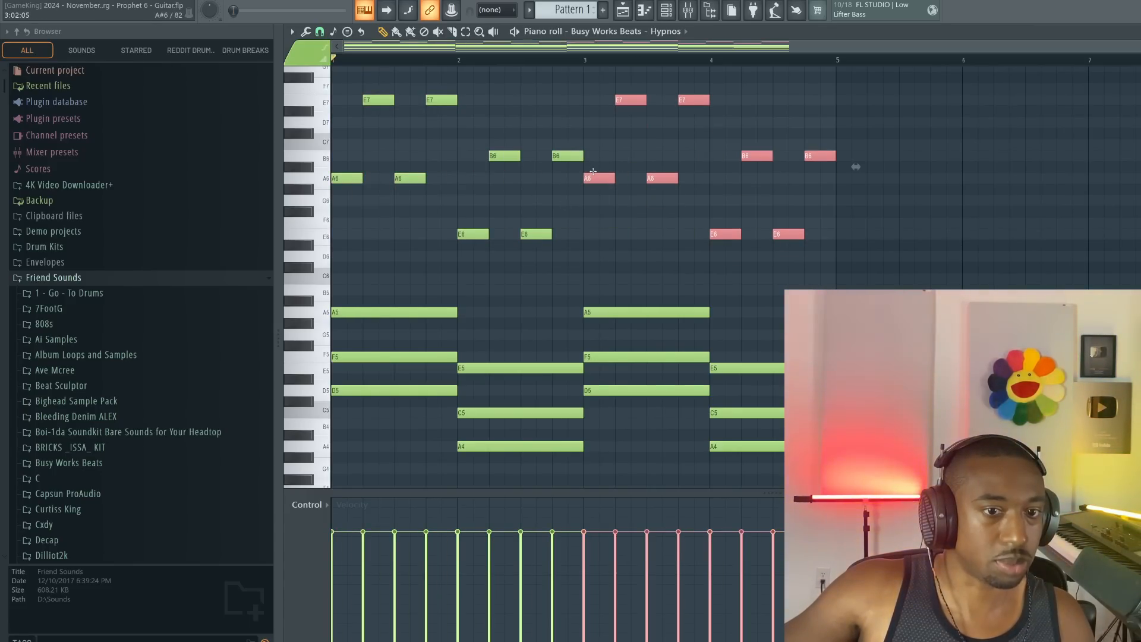
click(607, 209)
Play back the chords with the new melody and check the effects on mixer insert 6
key(space)
click(666, 10)
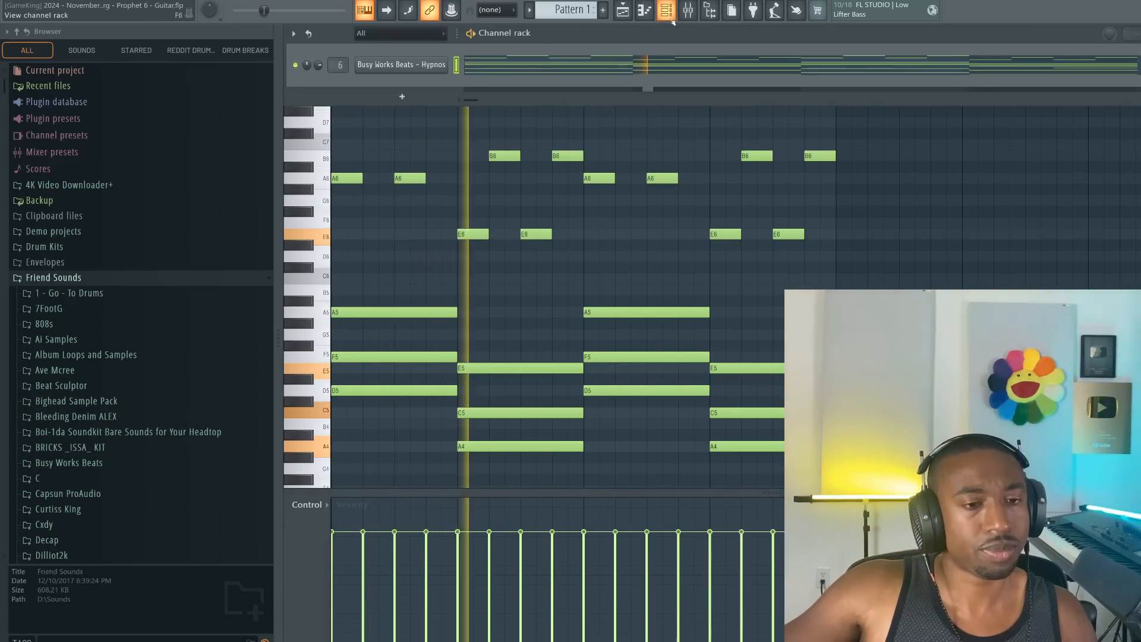
key(space)
click(688, 12)
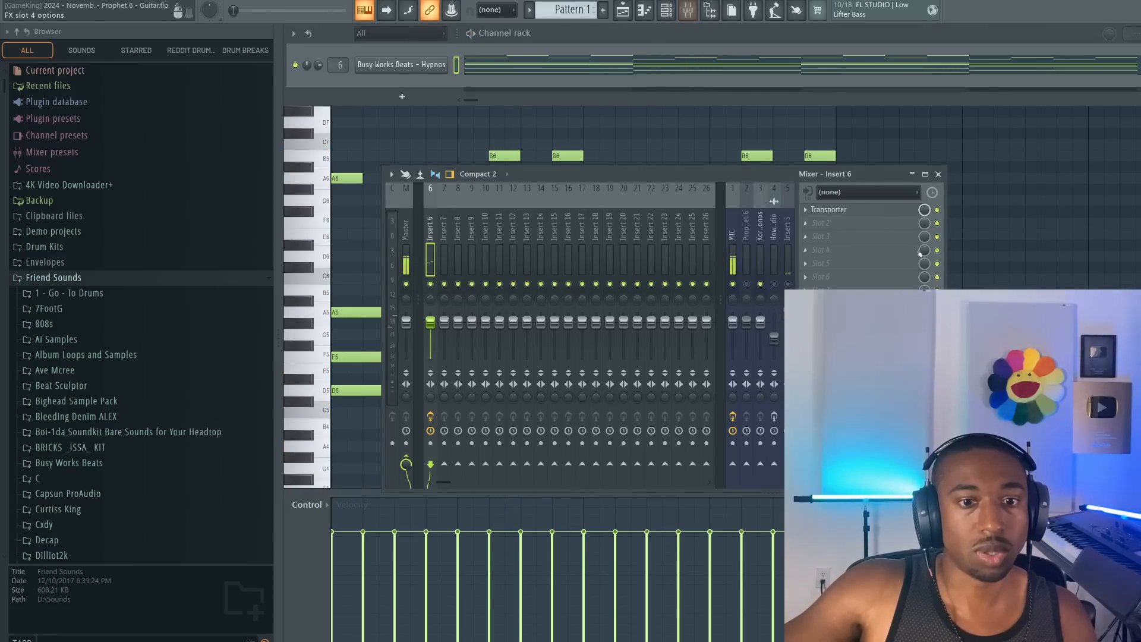
key(space)
click(1001, 216)
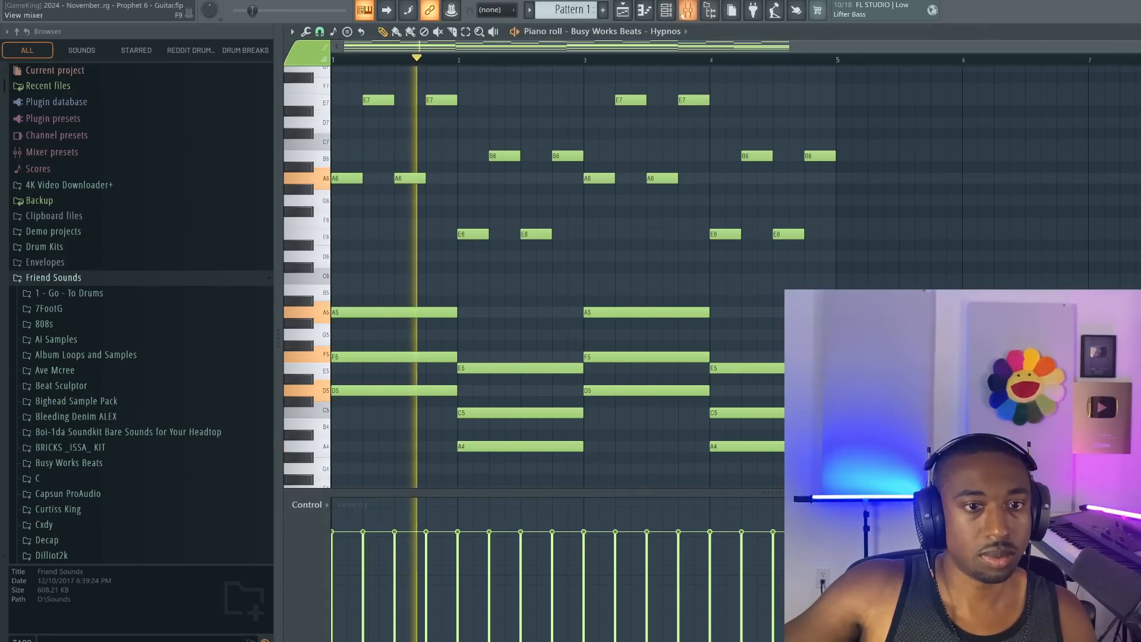
Open the Hypnos instrument, stop playback and choose the Pad 4 preset
click(666, 11)
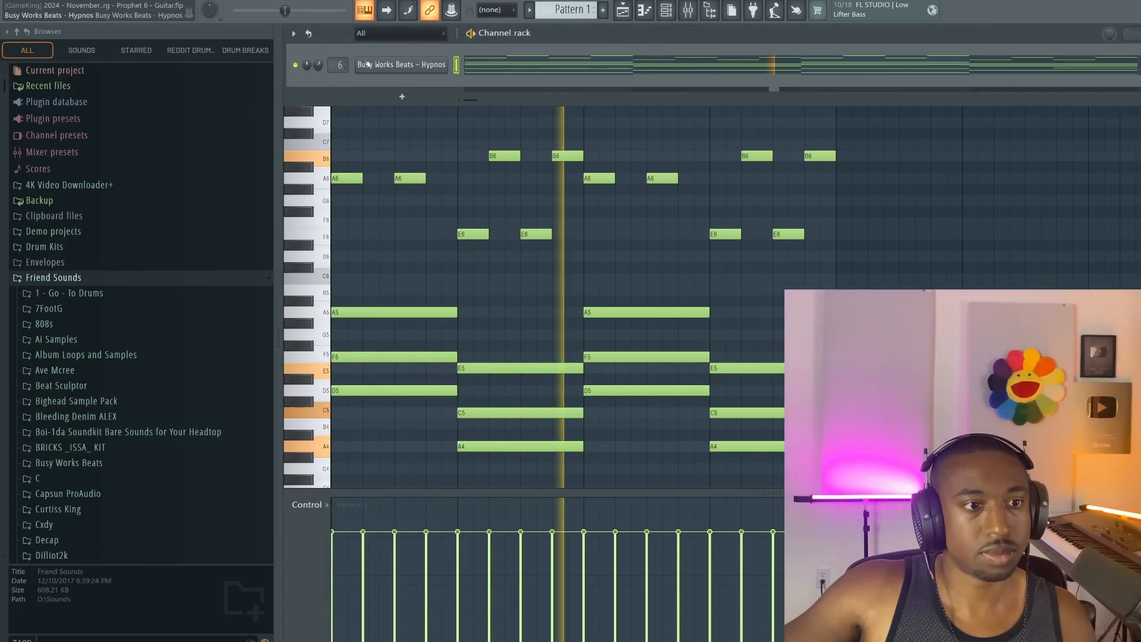
click(386, 65)
key(space)
click(564, 238)
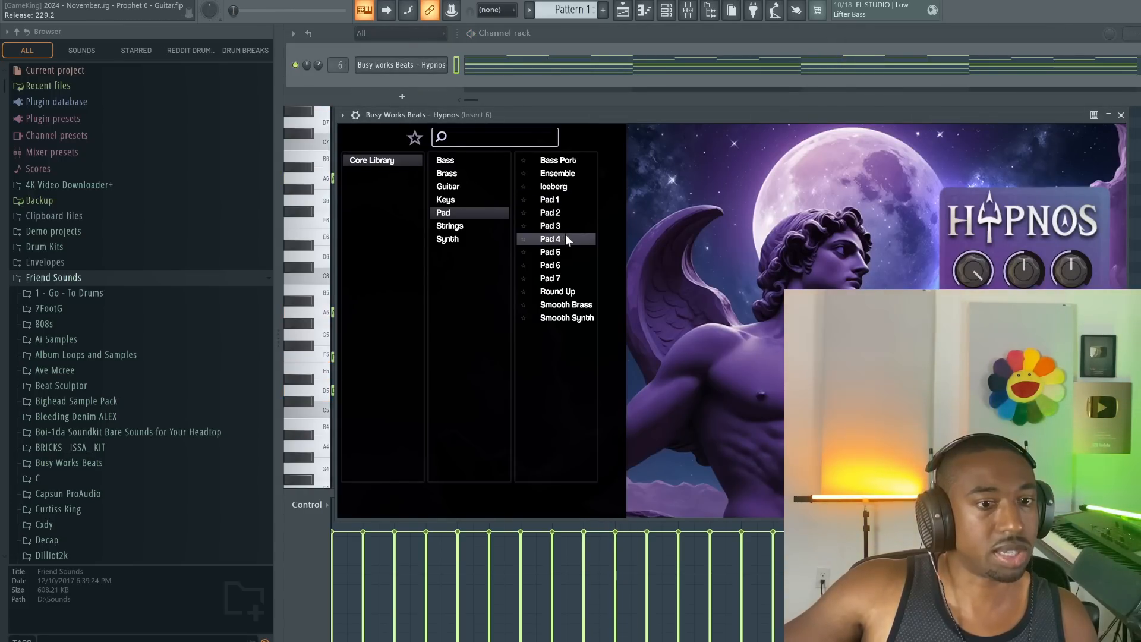
Play the pattern with the current pad sound and open the Transporter effect on mixer insert 6
key(space)
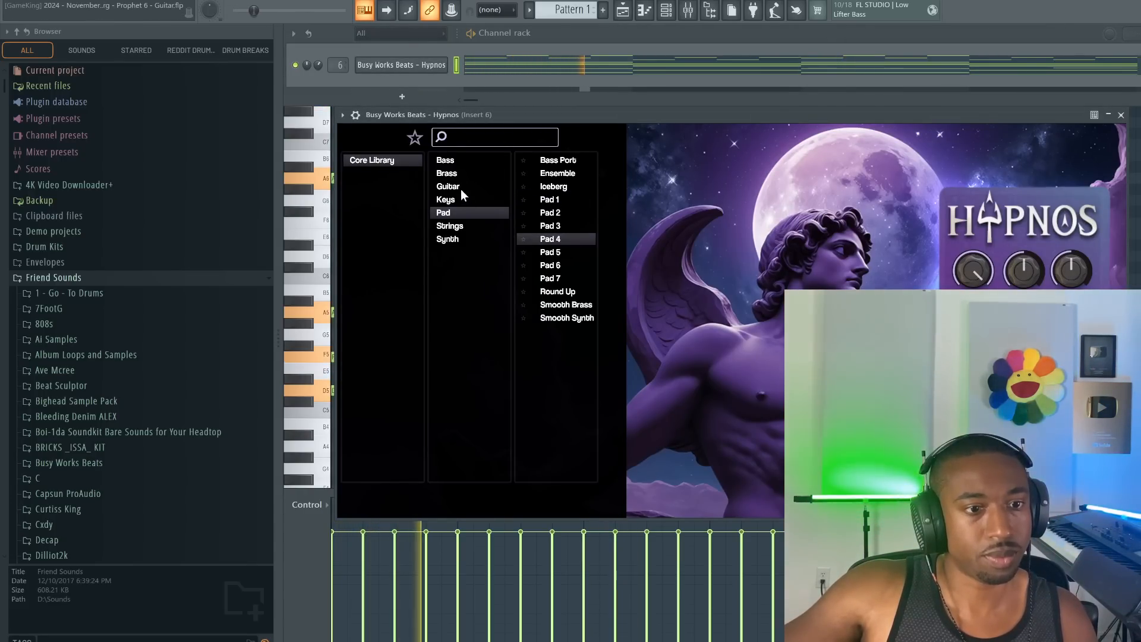
drag(318, 65, 318, 59)
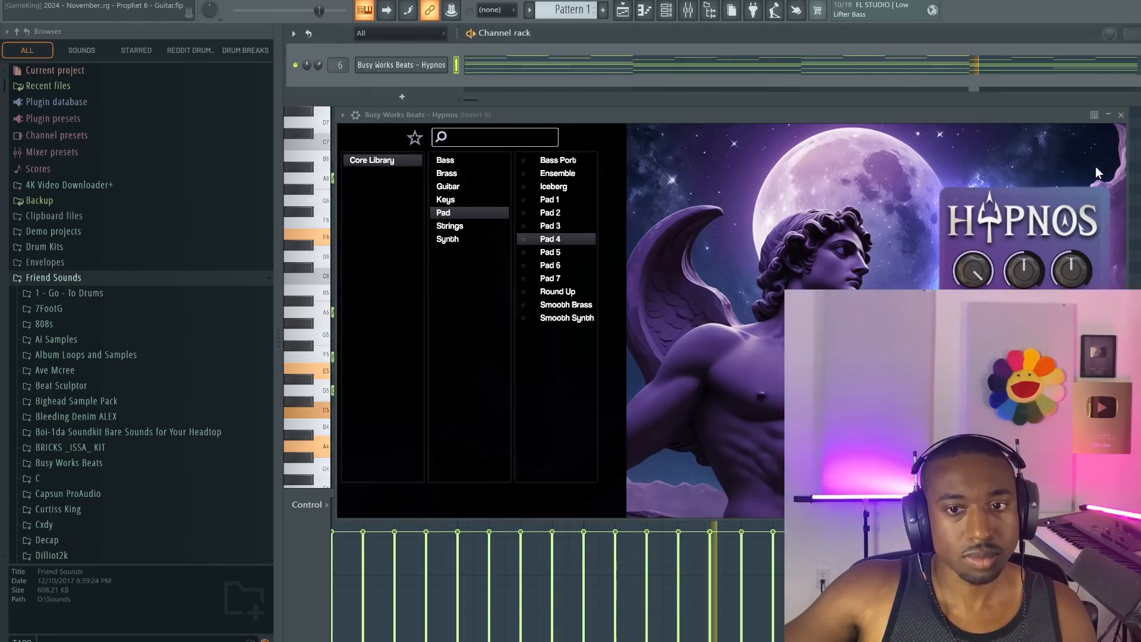
click(1123, 114)
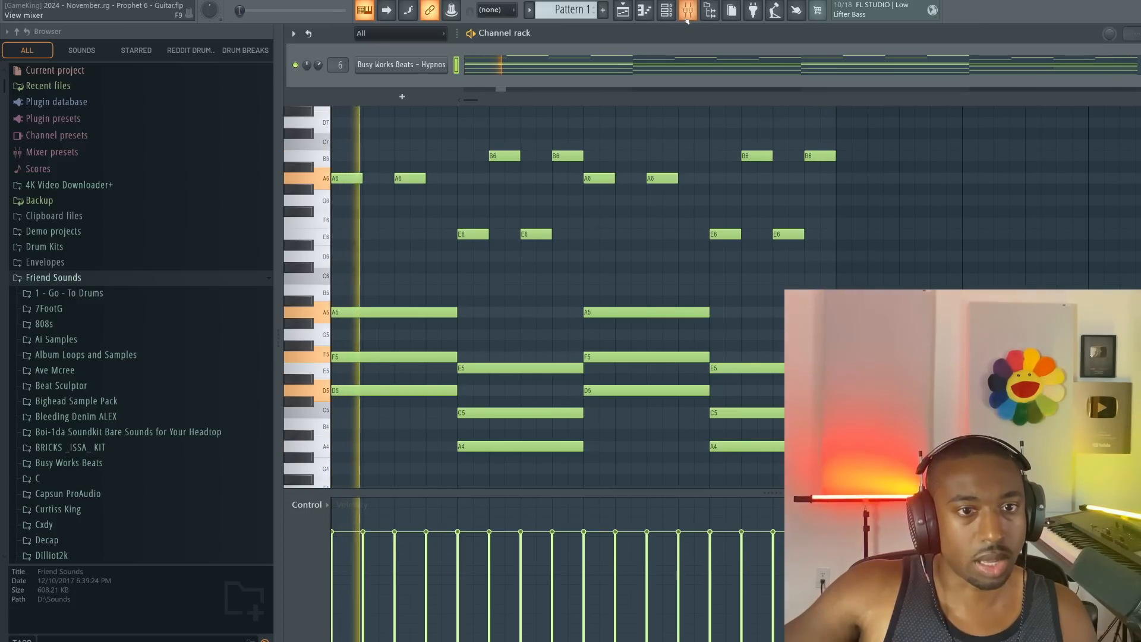
key(F9)
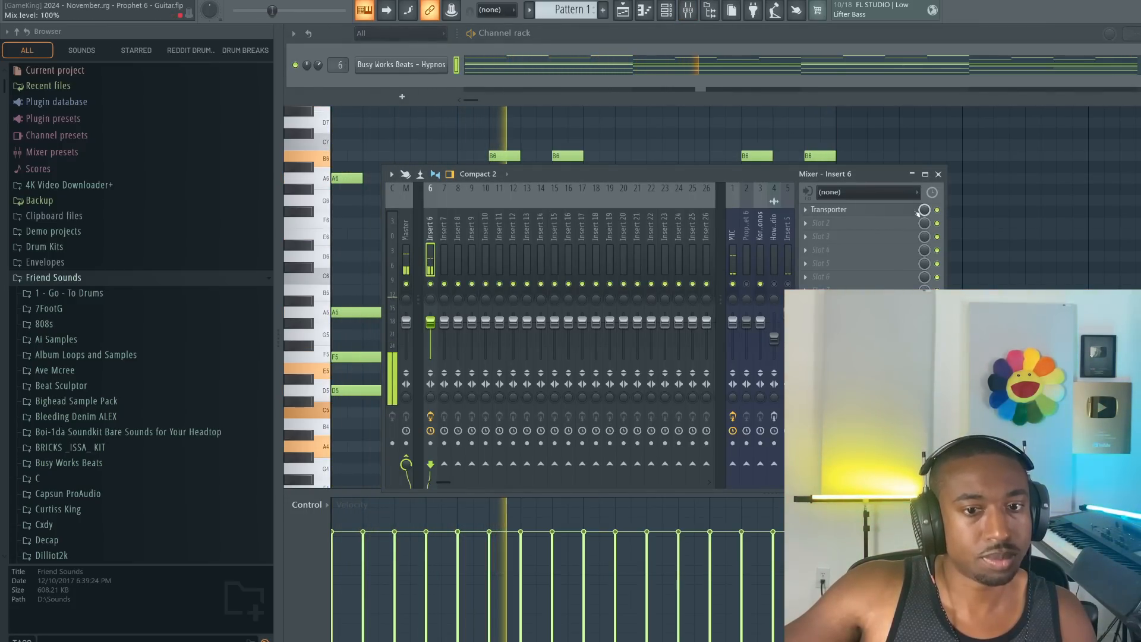
click(895, 213)
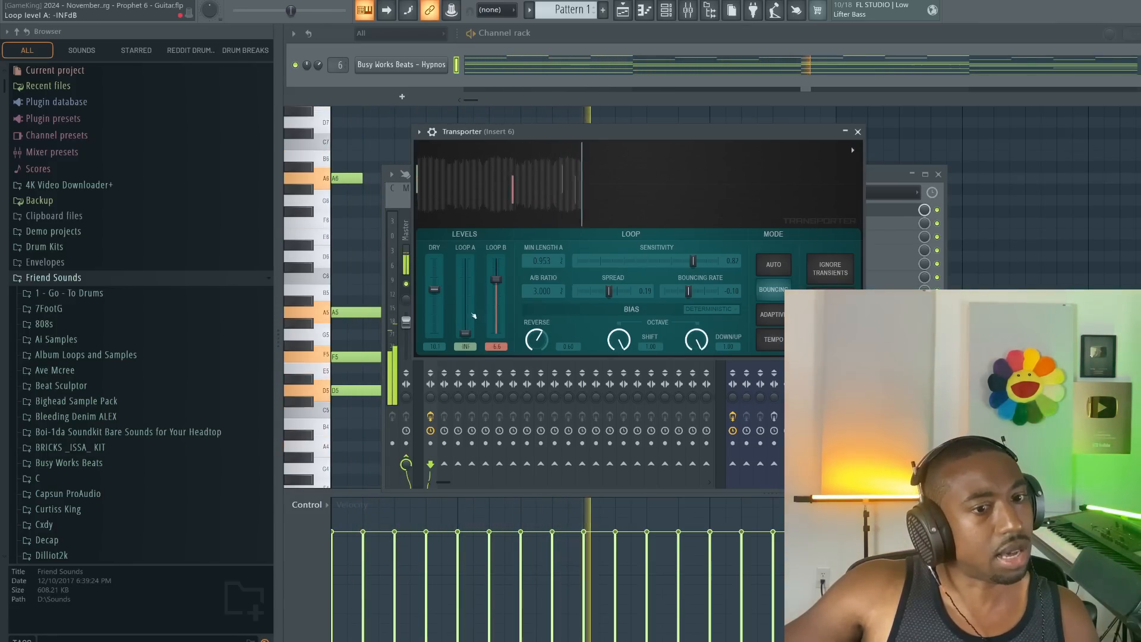
Lower Transporter's reverse bias, rebalance the levels with Loop A at about -10.9 dB and a louder dry signal, and stop playback
drag(536, 340, 537, 379)
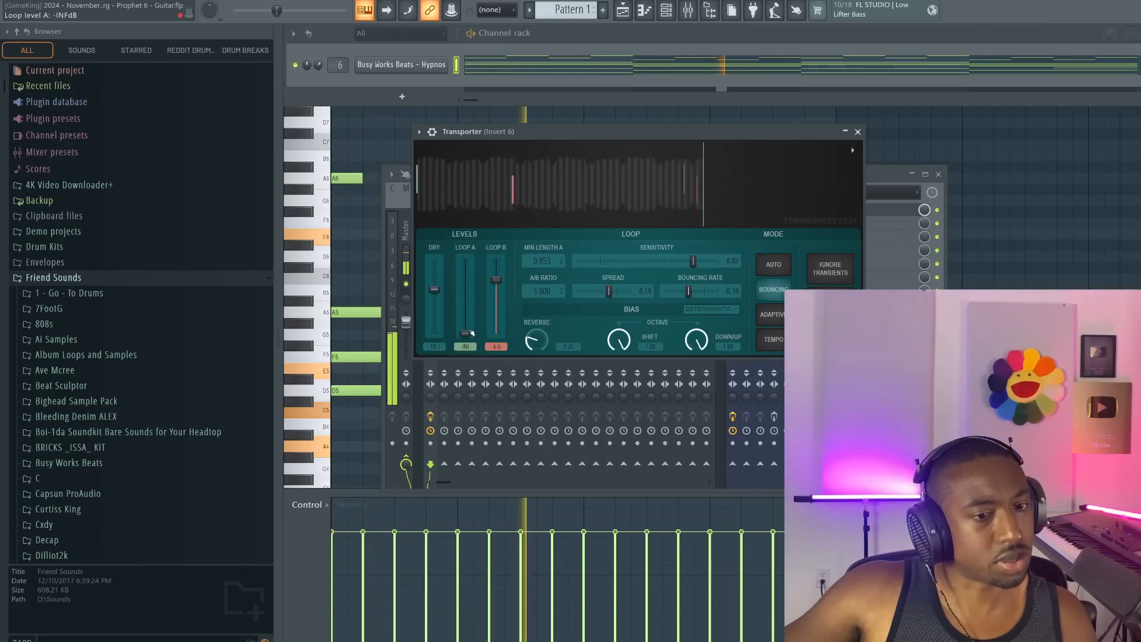
drag(465, 333, 466, 280)
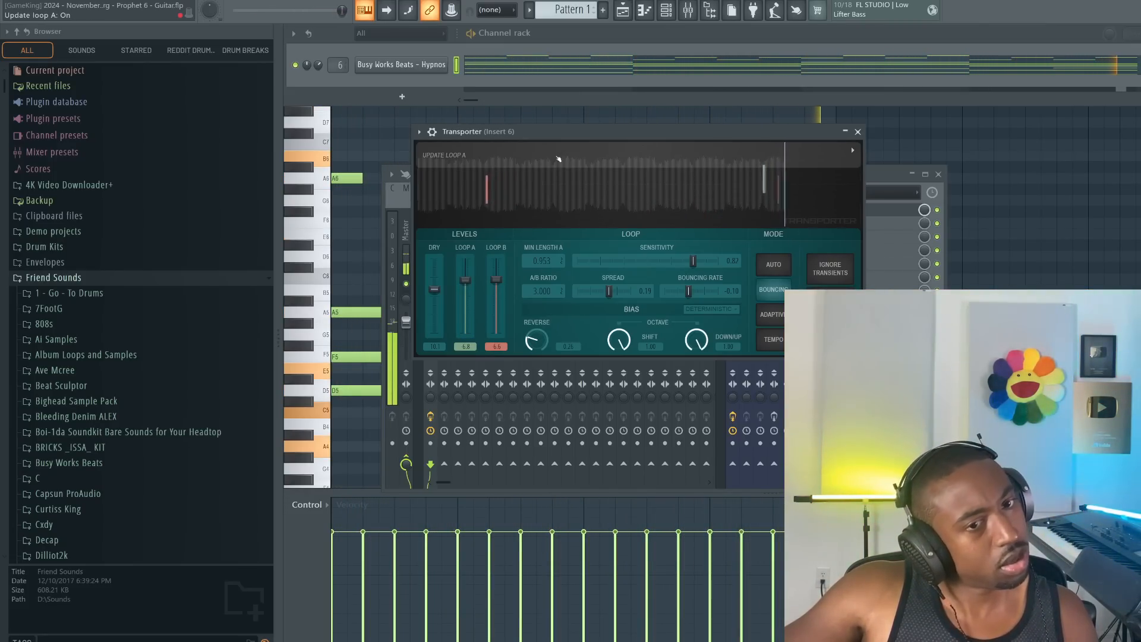
drag(465, 280, 434, 286)
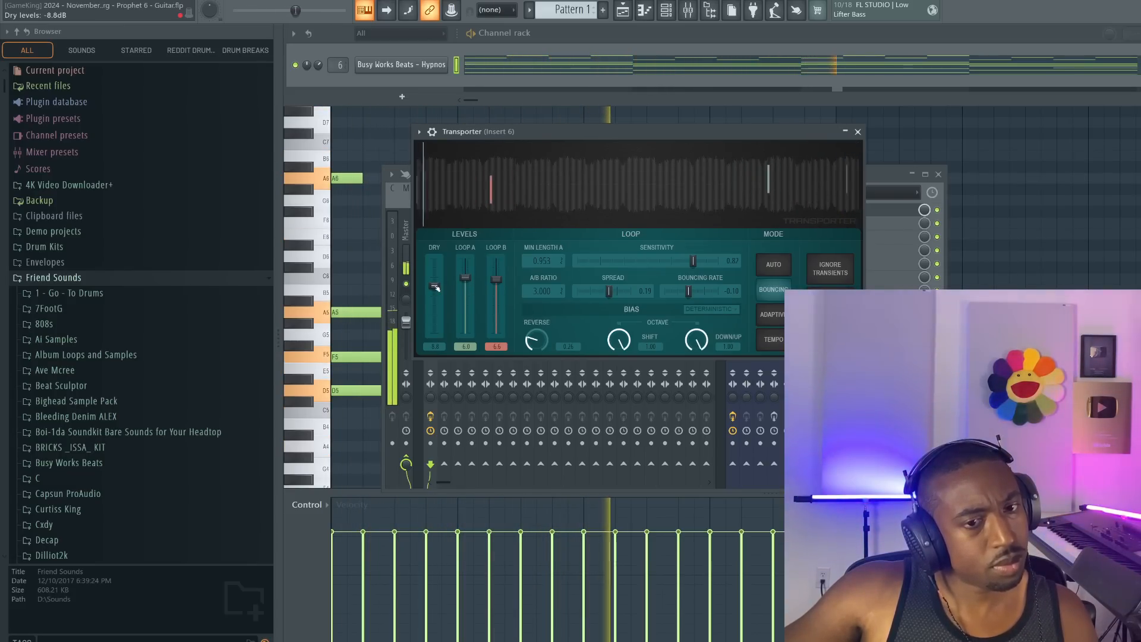
drag(465, 277, 465, 291)
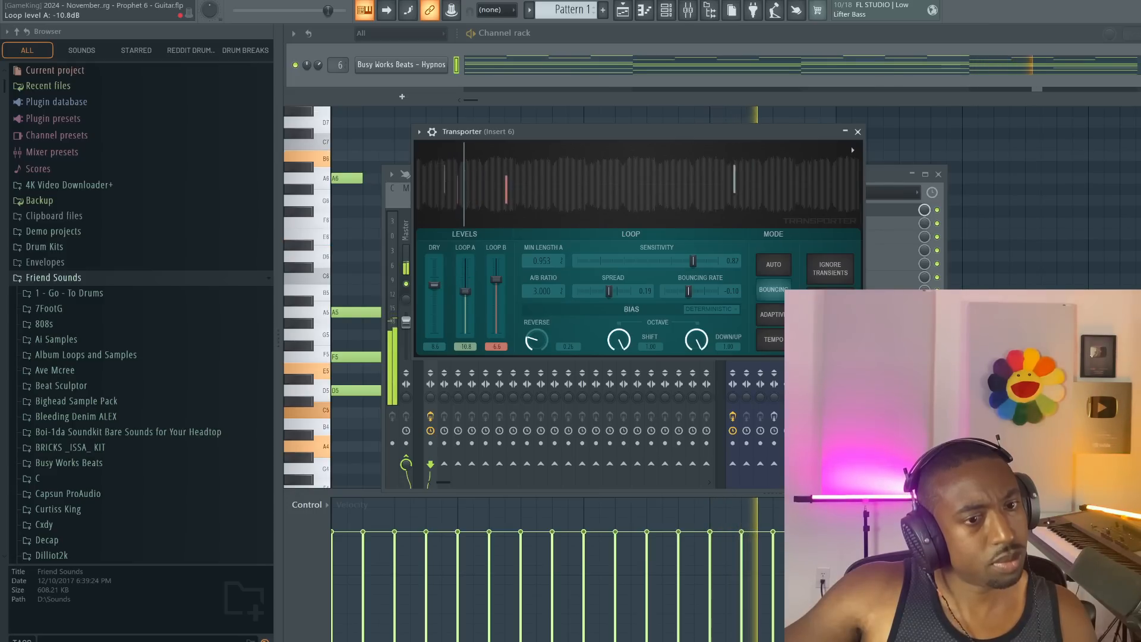
key(space)
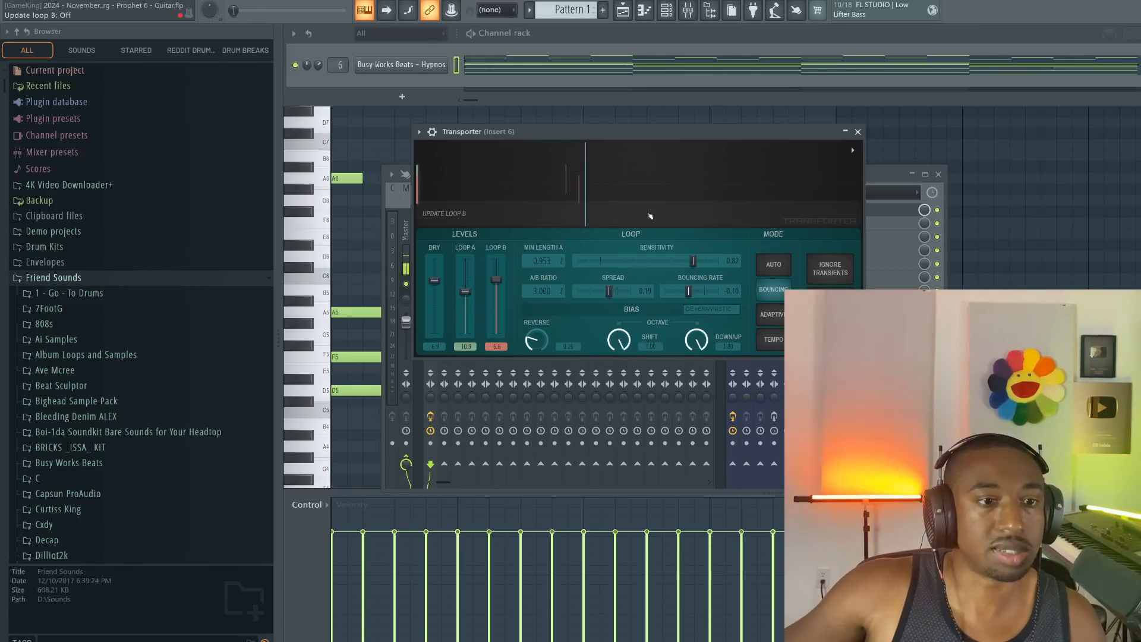
Delete the sustained chord notes below the melody in the Hypnos piano roll
click(494, 76)
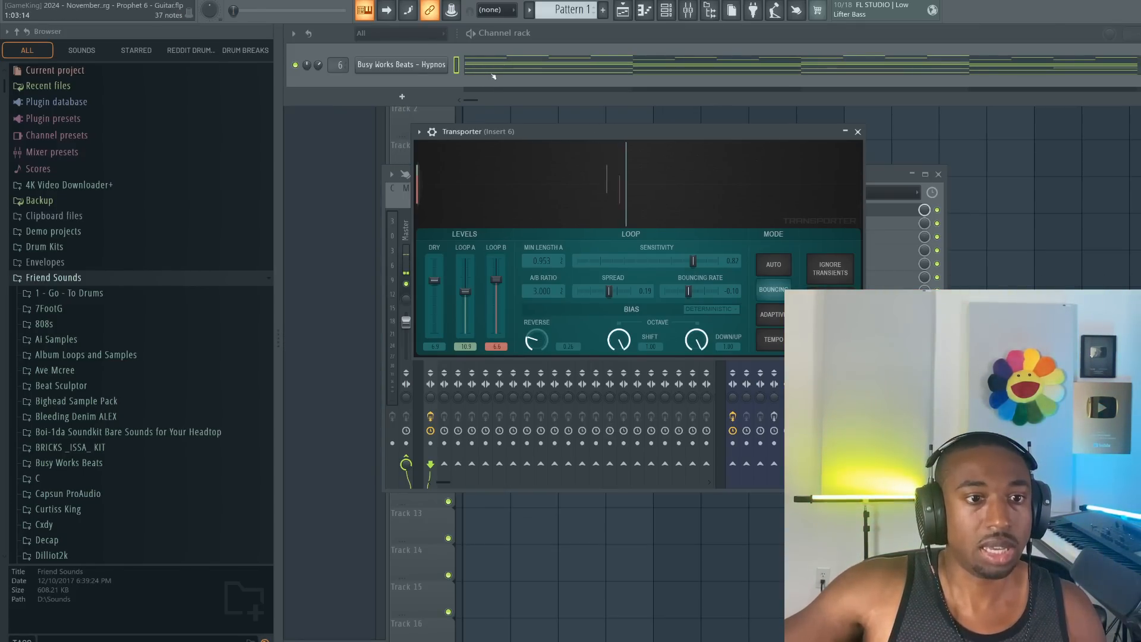
drag(791, 238, 350, 480)
key(Delete)
scroll(492, 332, up, 5)
scroll(507, 315, up, 5)
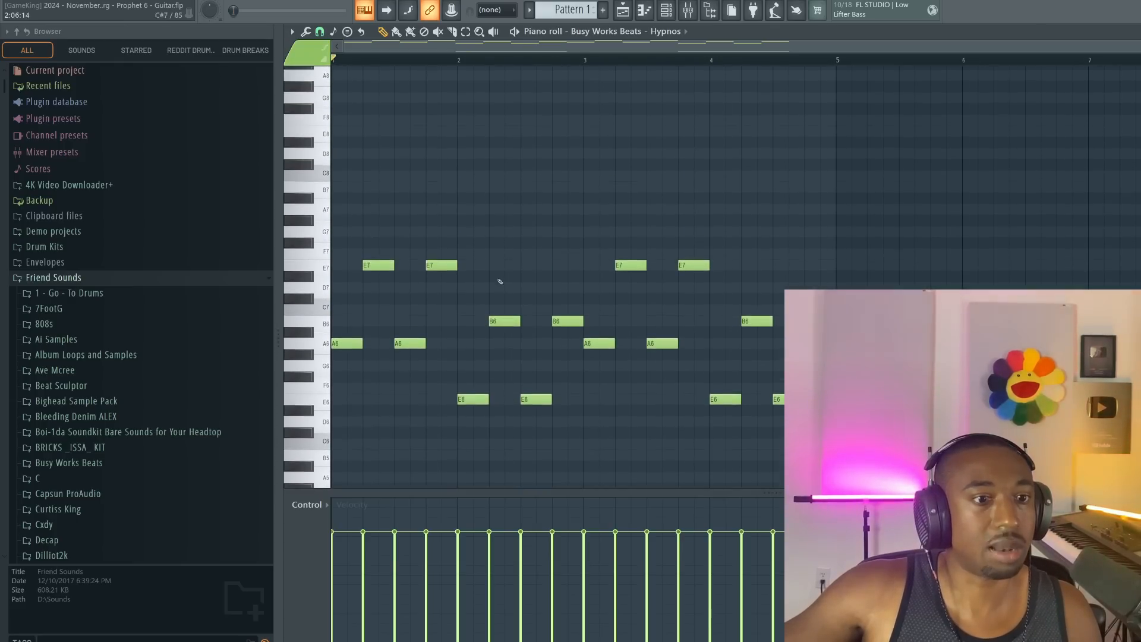
Play the remaining melody and switch Hypnos to the Hero preset in the Guitar category
key(space)
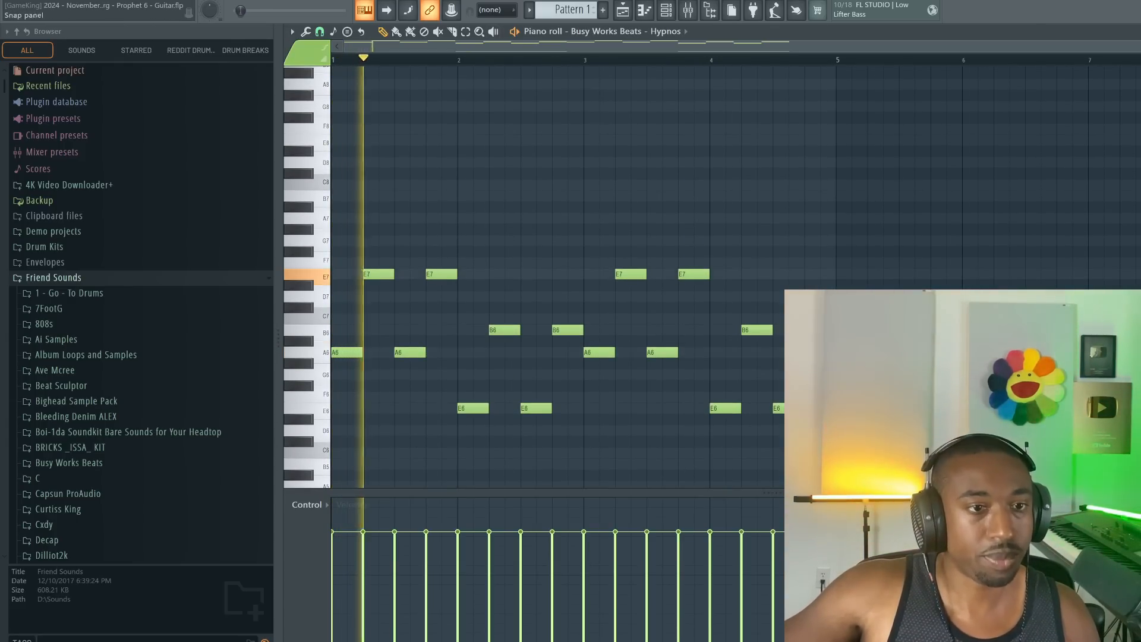
key(F6)
click(437, 70)
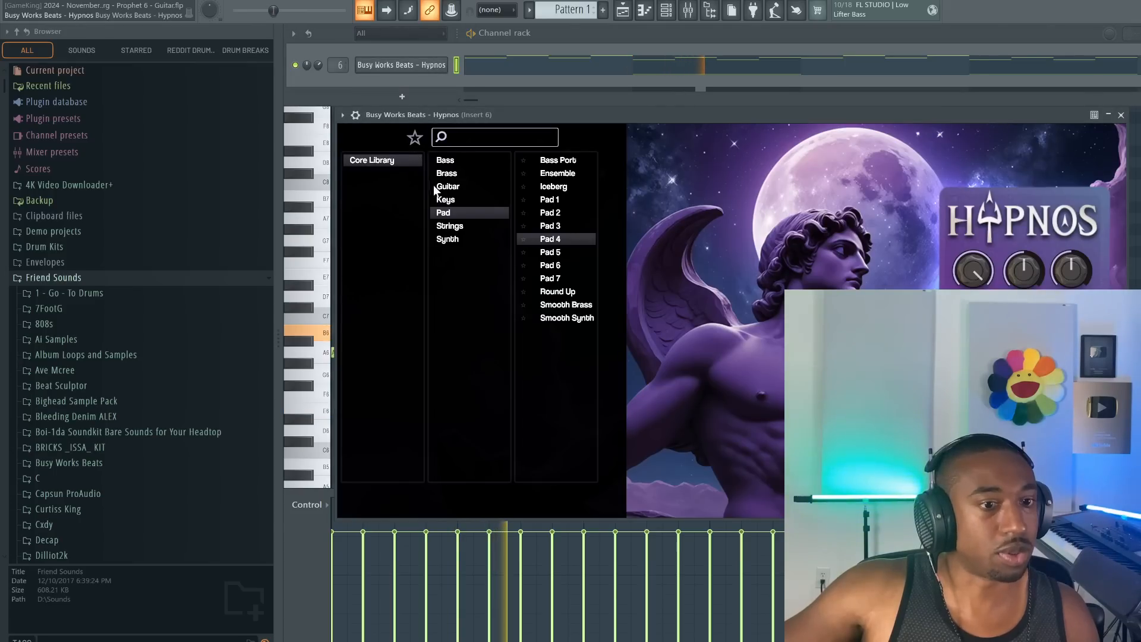
click(465, 187)
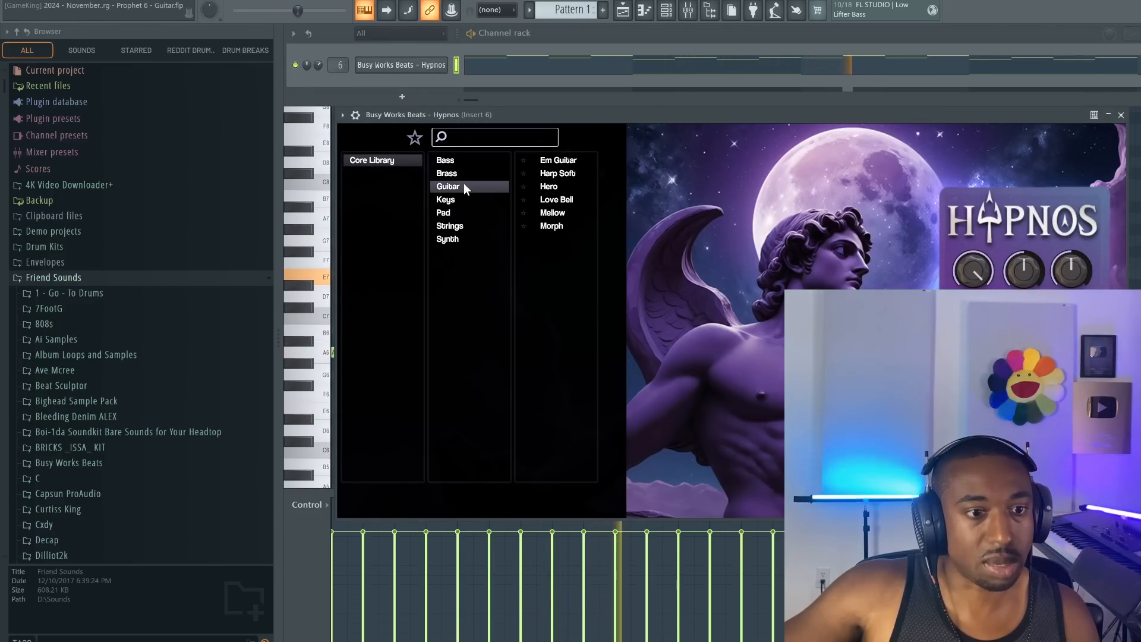
click(554, 187)
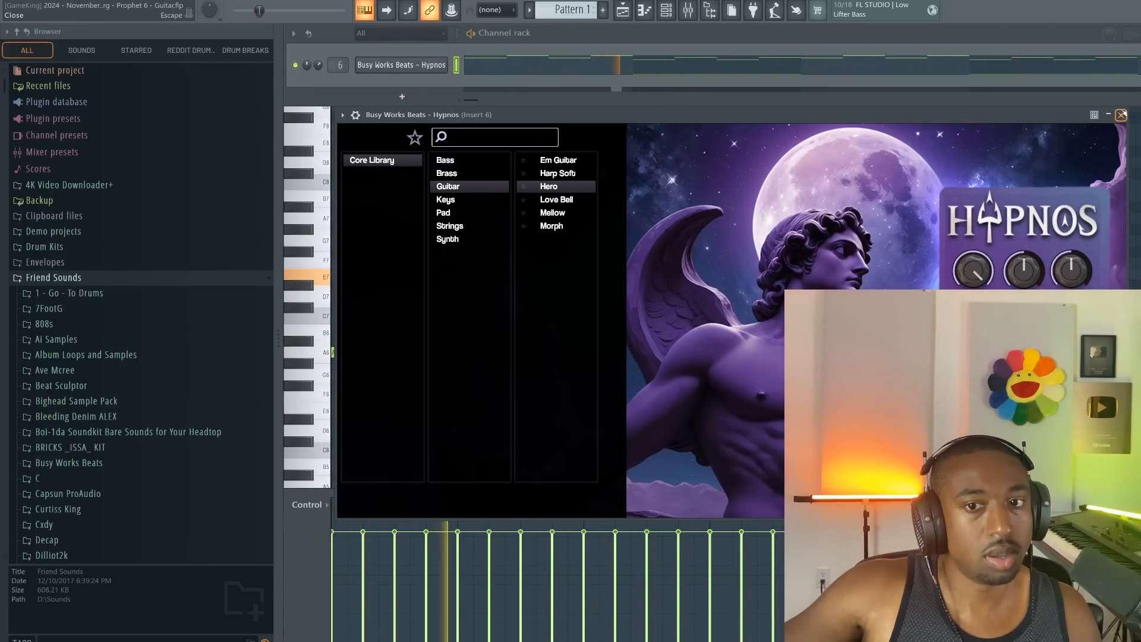
Bypass Transporter on mixer insert 6 to audition the guitar melody dry
click(1121, 115)
click(688, 14)
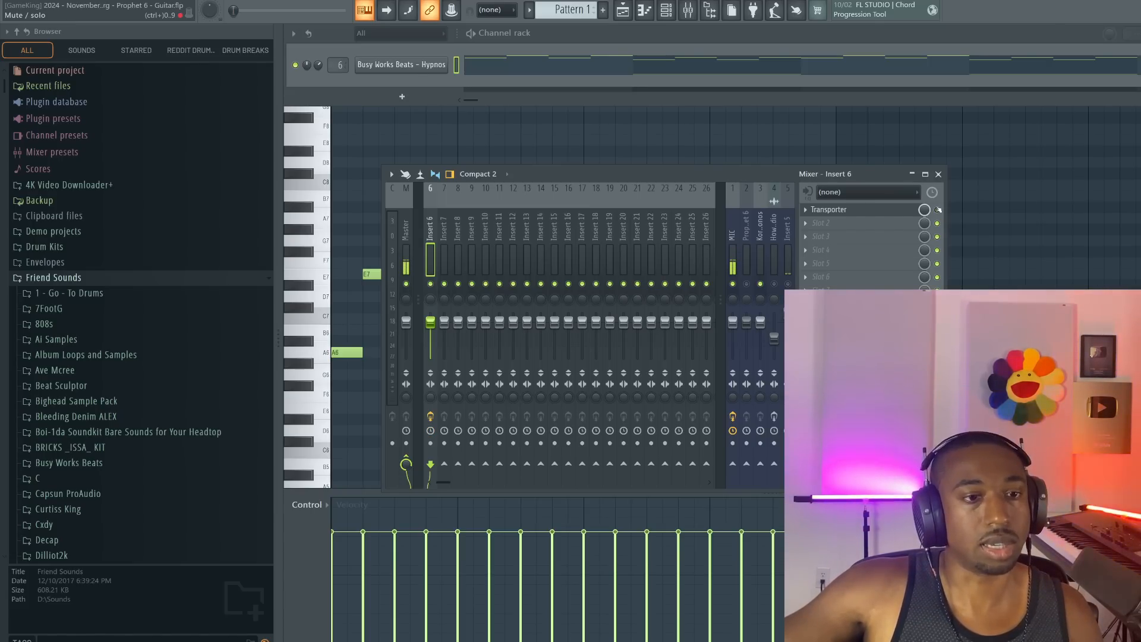
click(938, 209)
key(space)
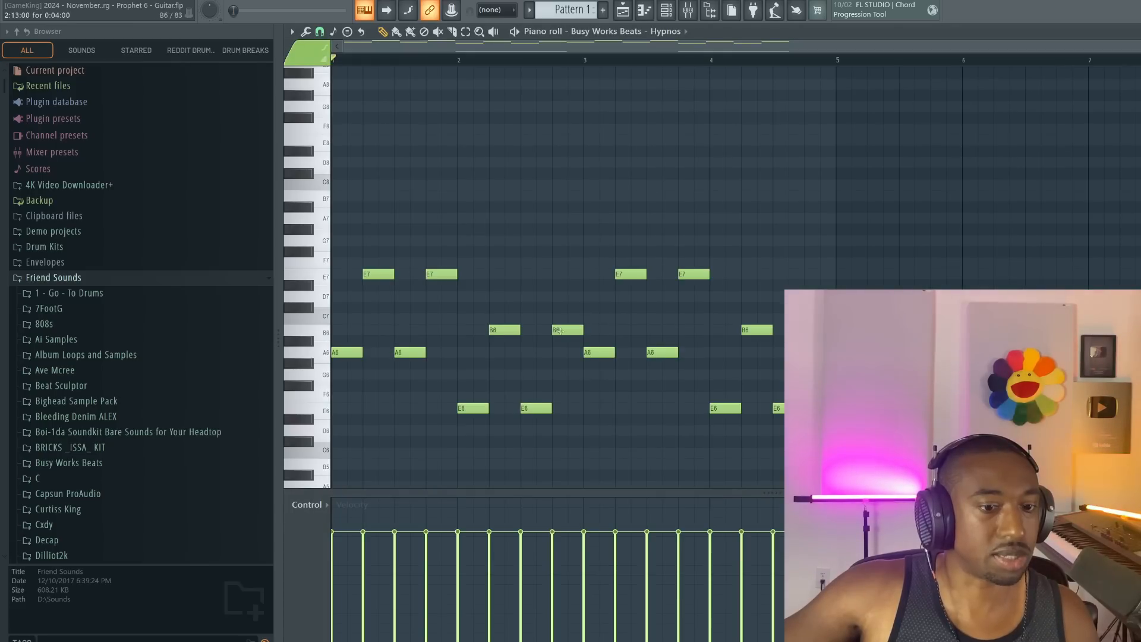
Audition the notes without the effect, re-enable Transporter on mixer insert 6 and restart playback
scroll(470, 368, down, 4)
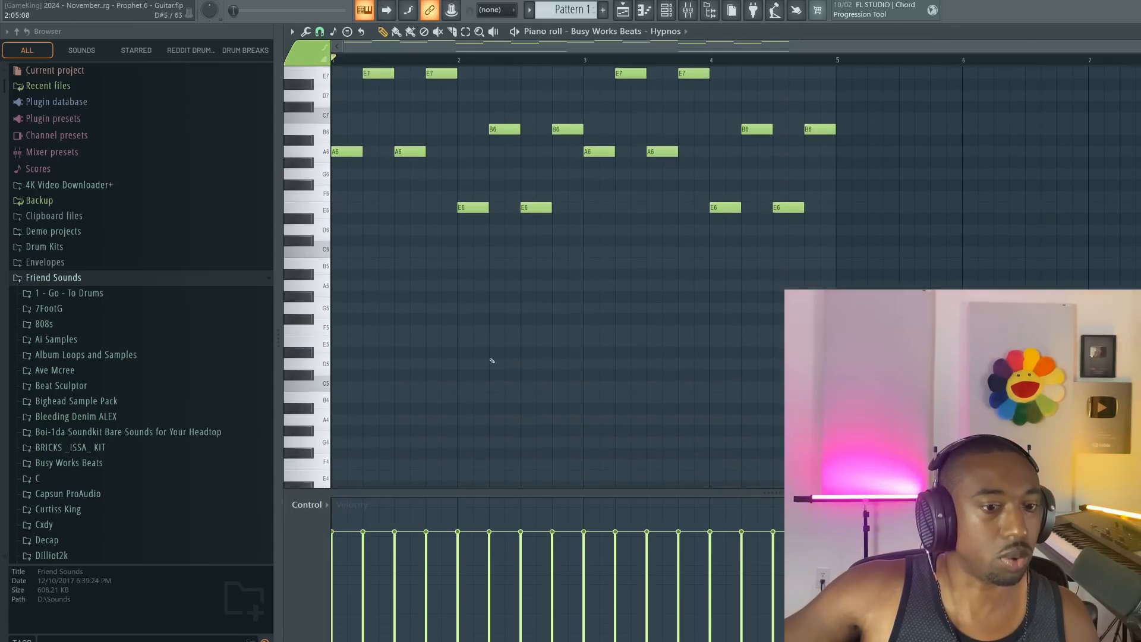
scroll(438, 376, down, 6)
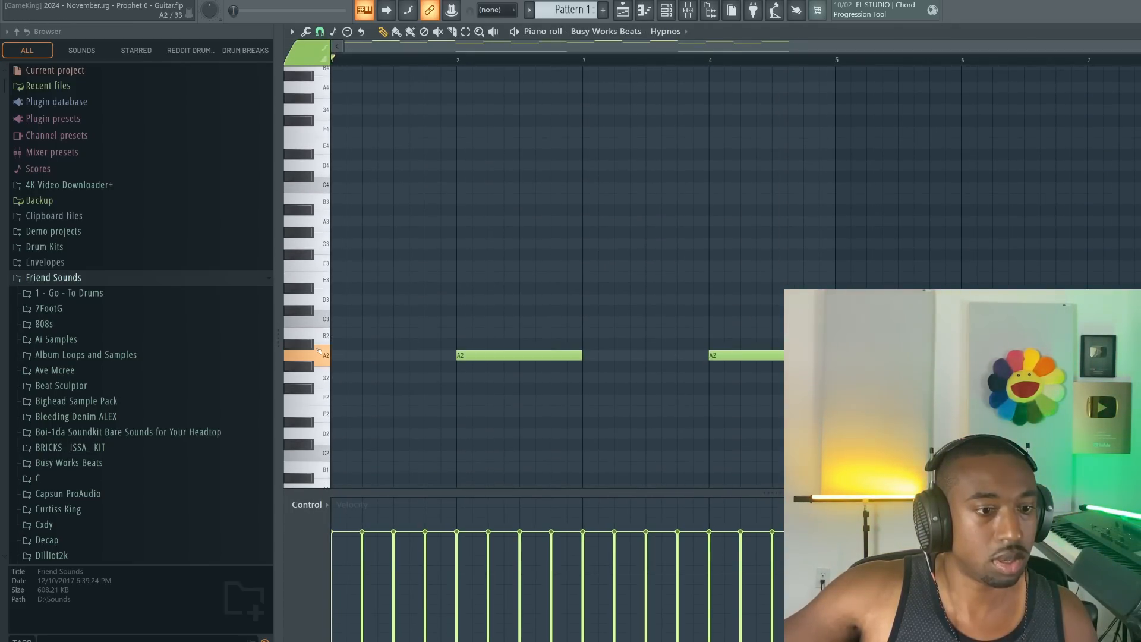
click(667, 10)
key(space)
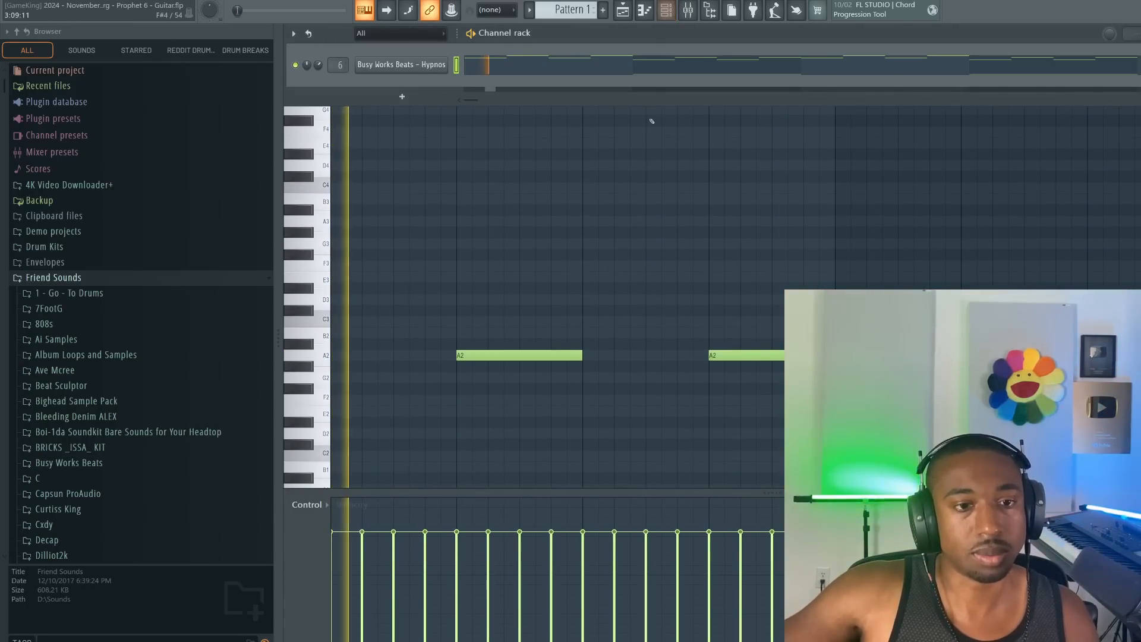
click(688, 11)
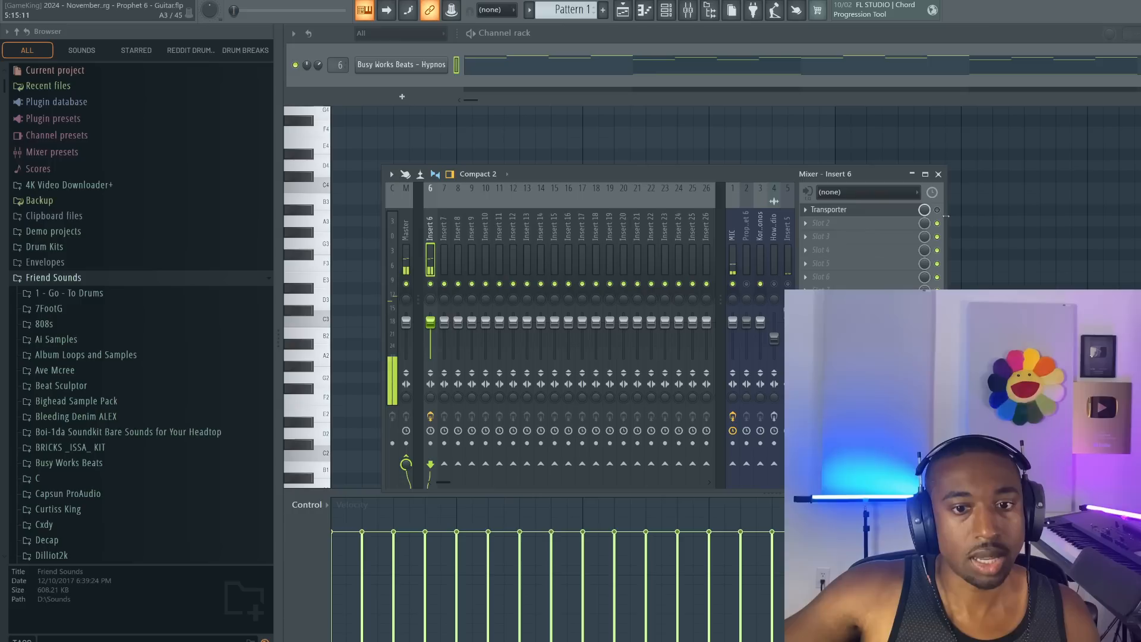
key(space)
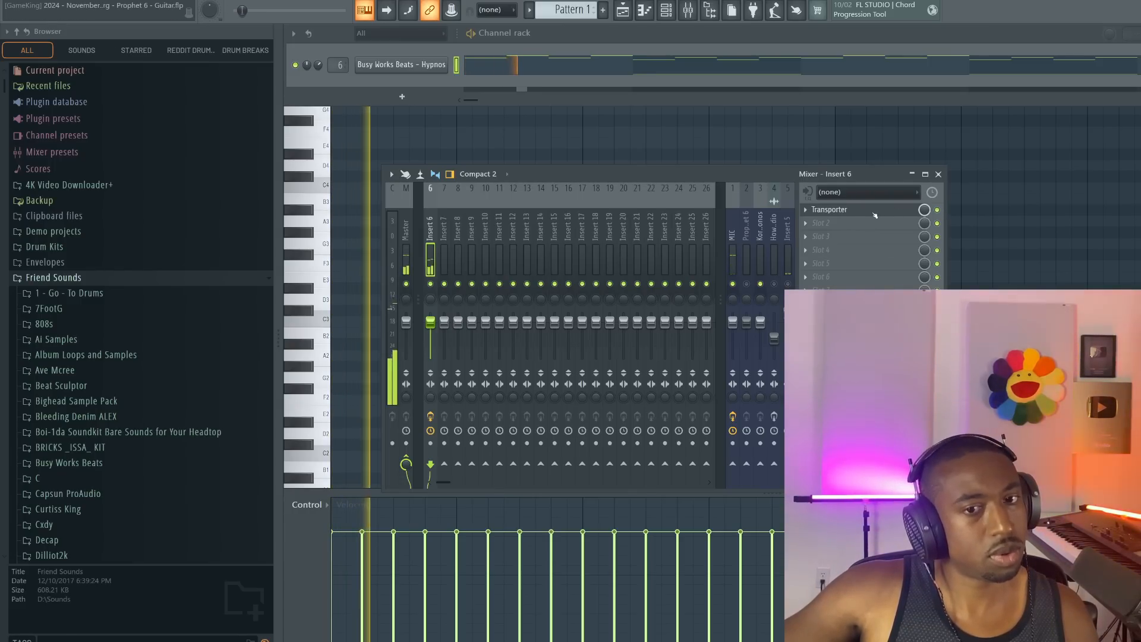
Compare Transporter's Auto, Bouncing, Adaptive and Tempo loop modes during playback and leave it on Tempo
click(874, 211)
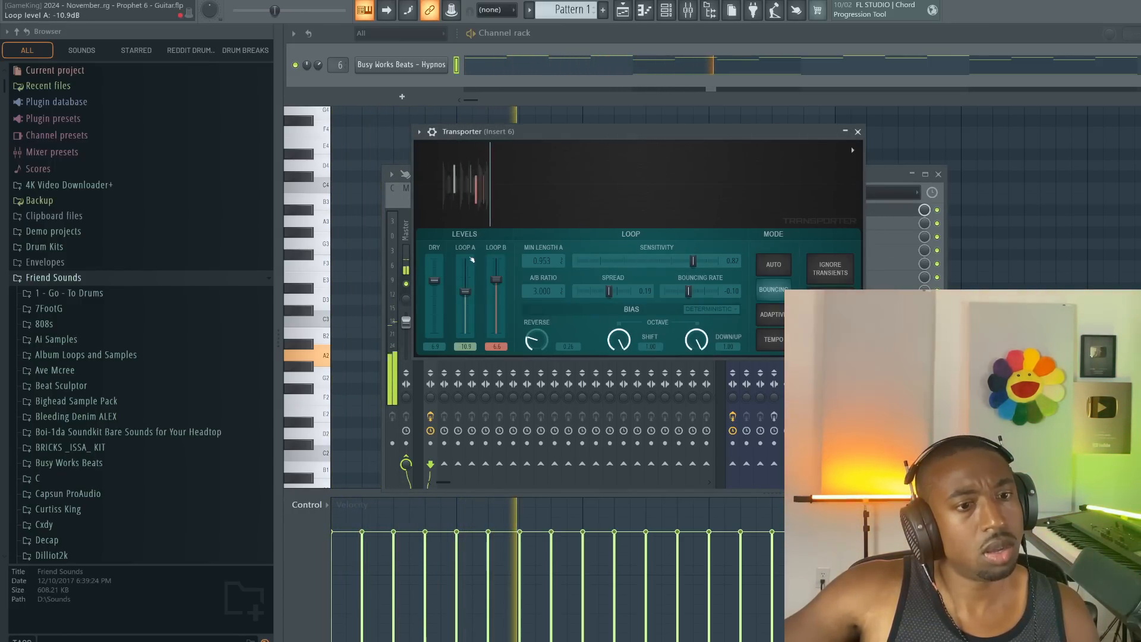
click(502, 162)
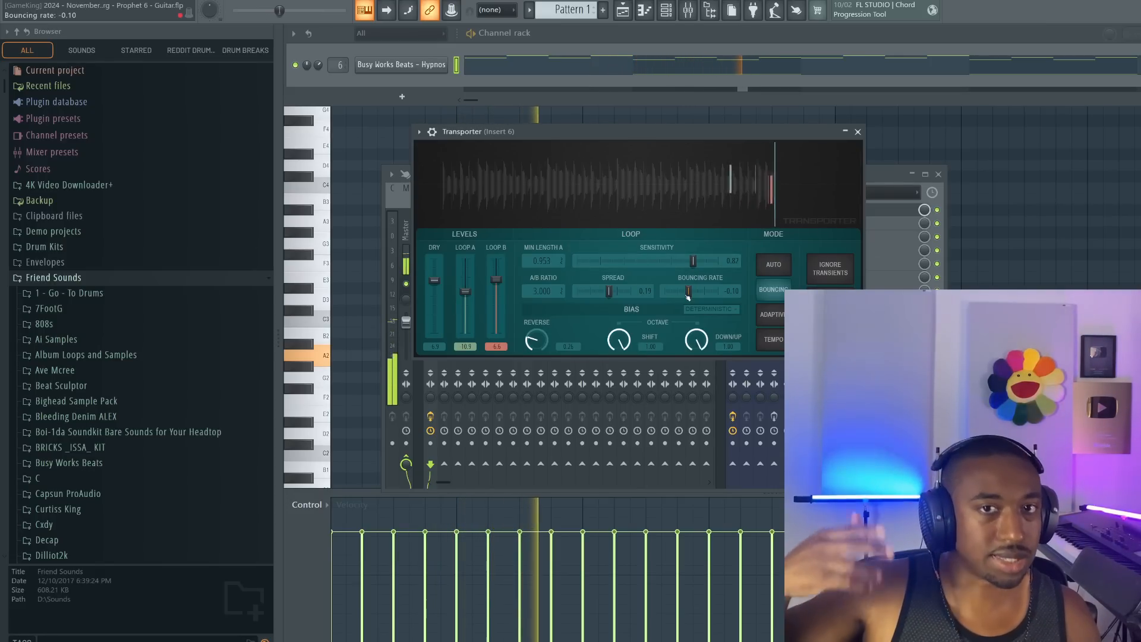
click(773, 265)
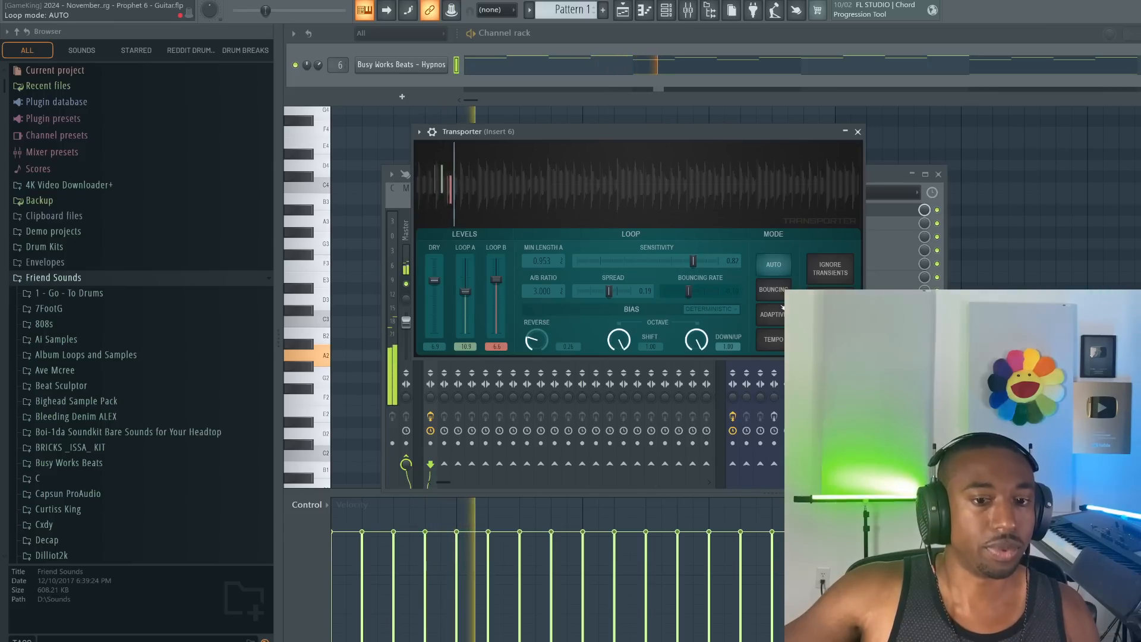
click(777, 294)
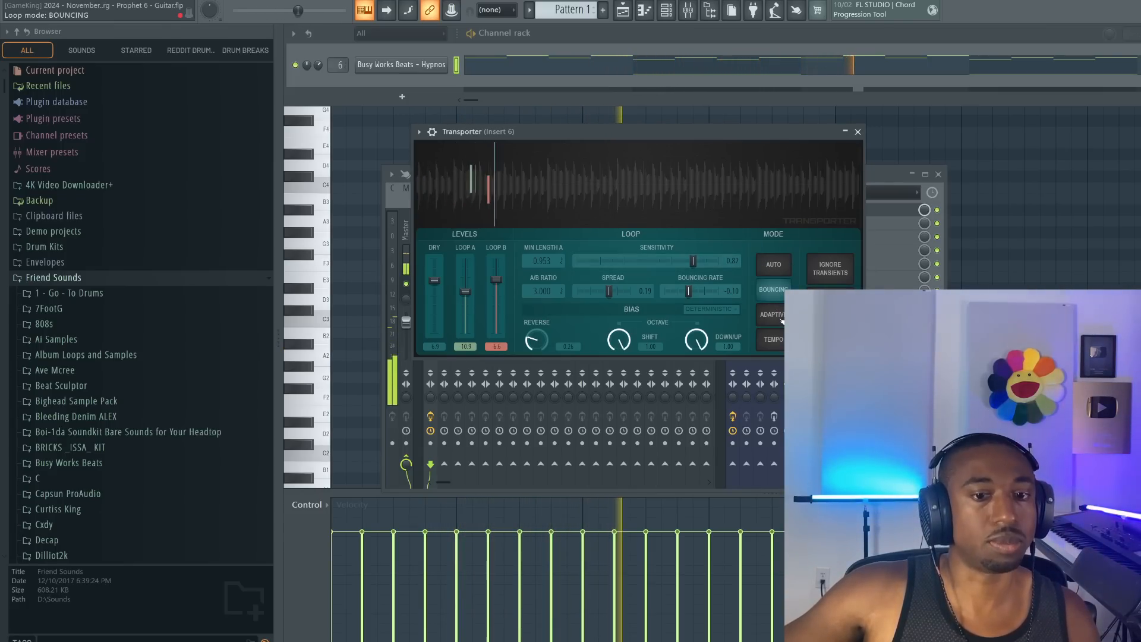
click(772, 315)
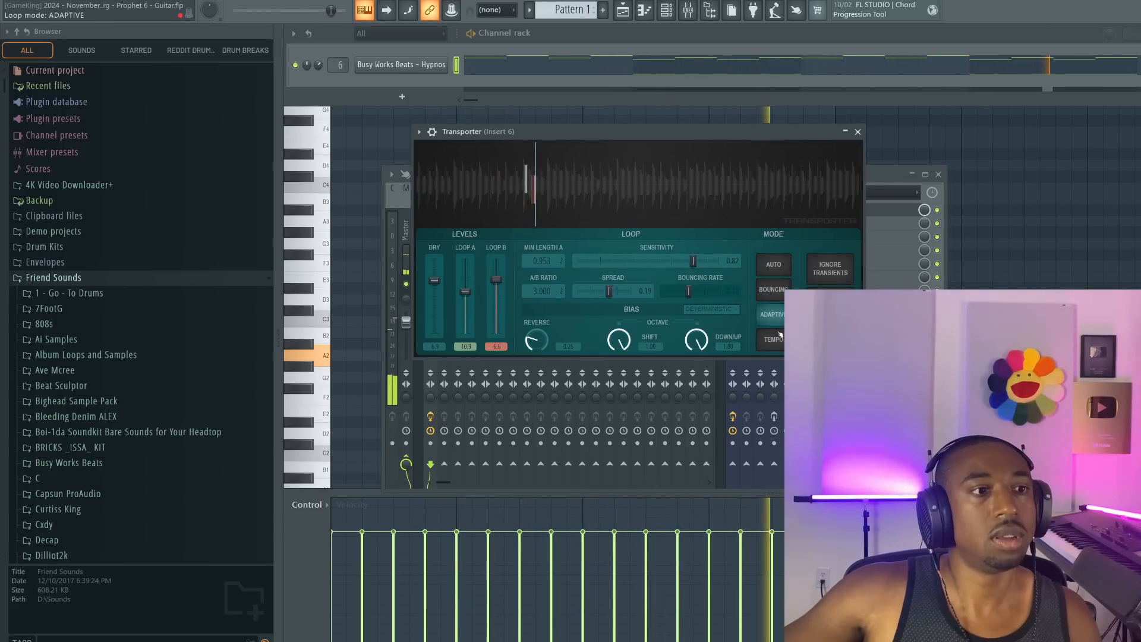
click(776, 272)
click(773, 339)
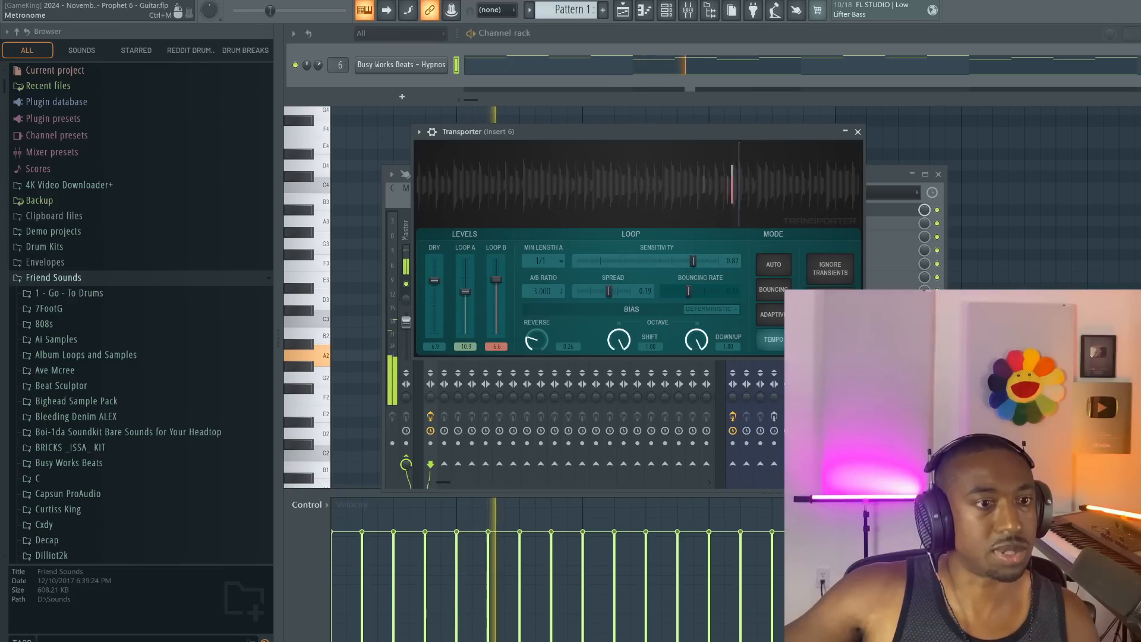
click(768, 297)
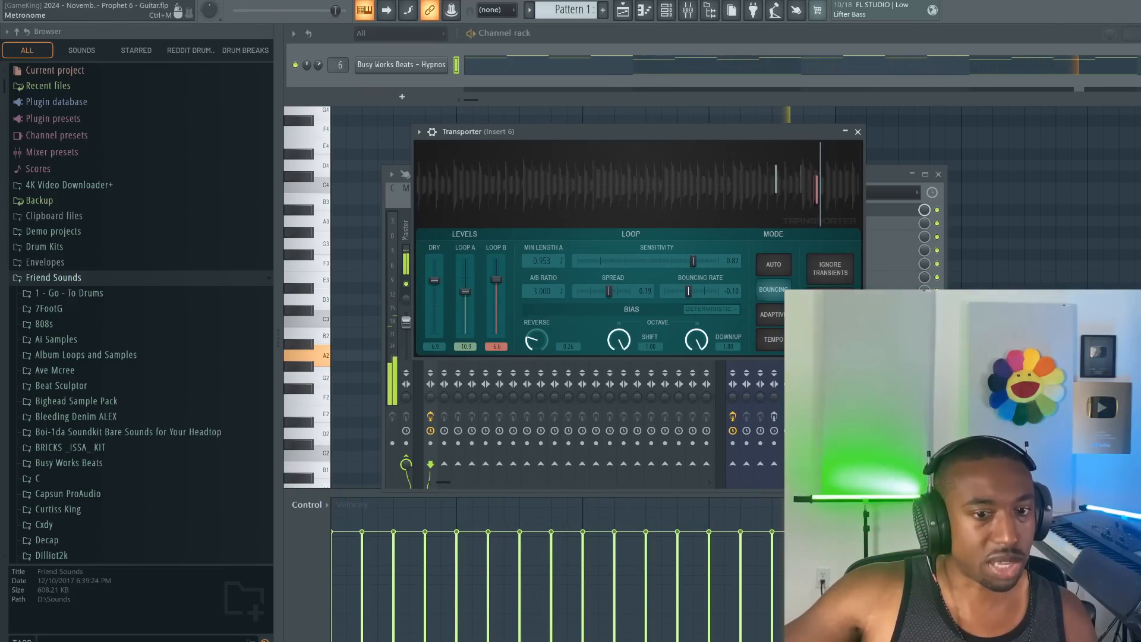
click(770, 341)
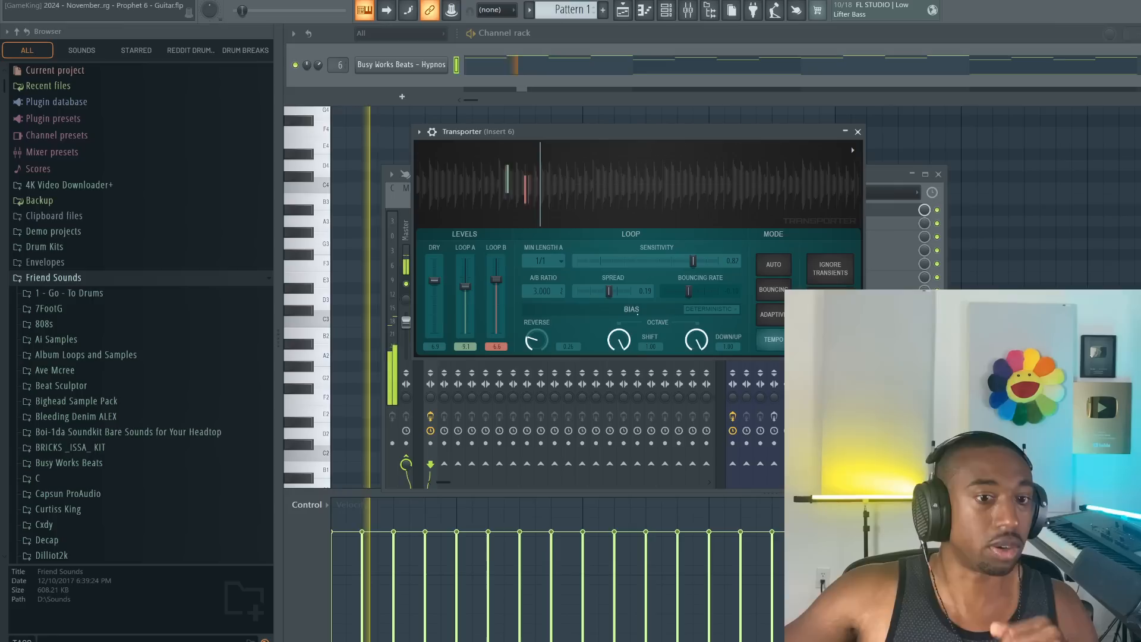
Try a 1/4 minimum loop length in Transporter, reduce sensitivity to about 0.03 and set Min Length A to 1/8 triplet
click(561, 262)
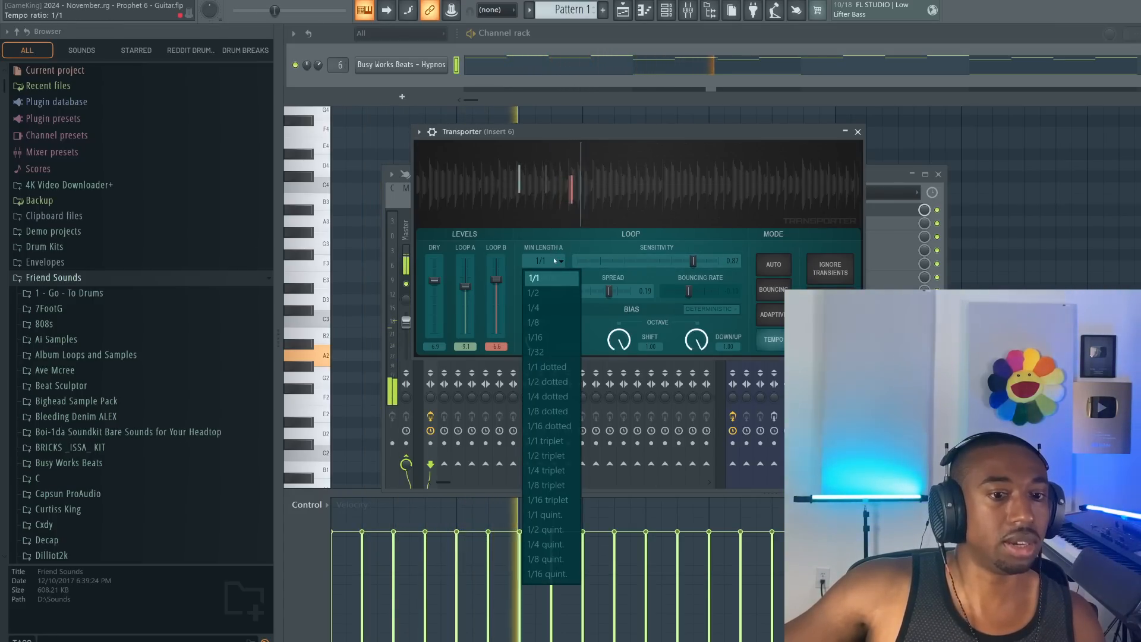
click(551, 307)
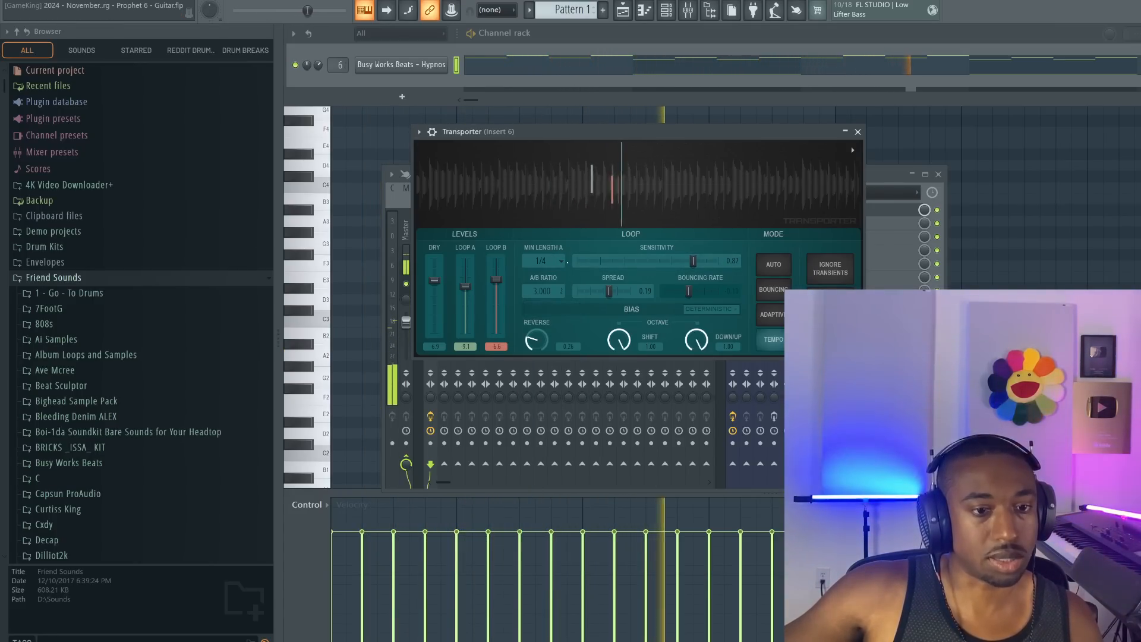
drag(625, 264, 581, 261)
click(542, 261)
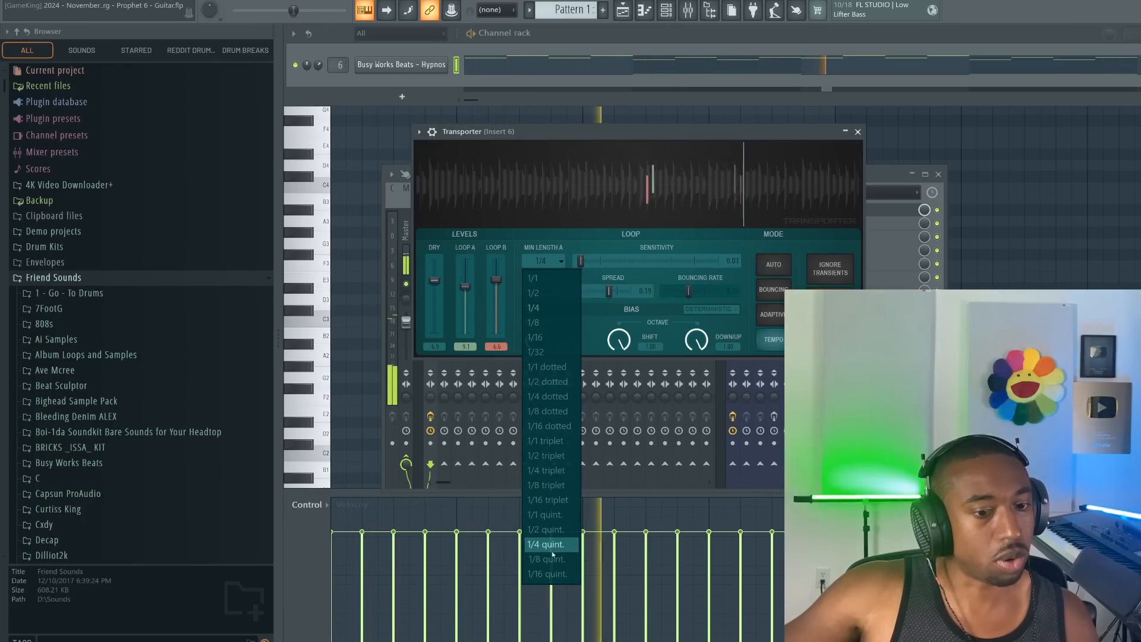
click(547, 485)
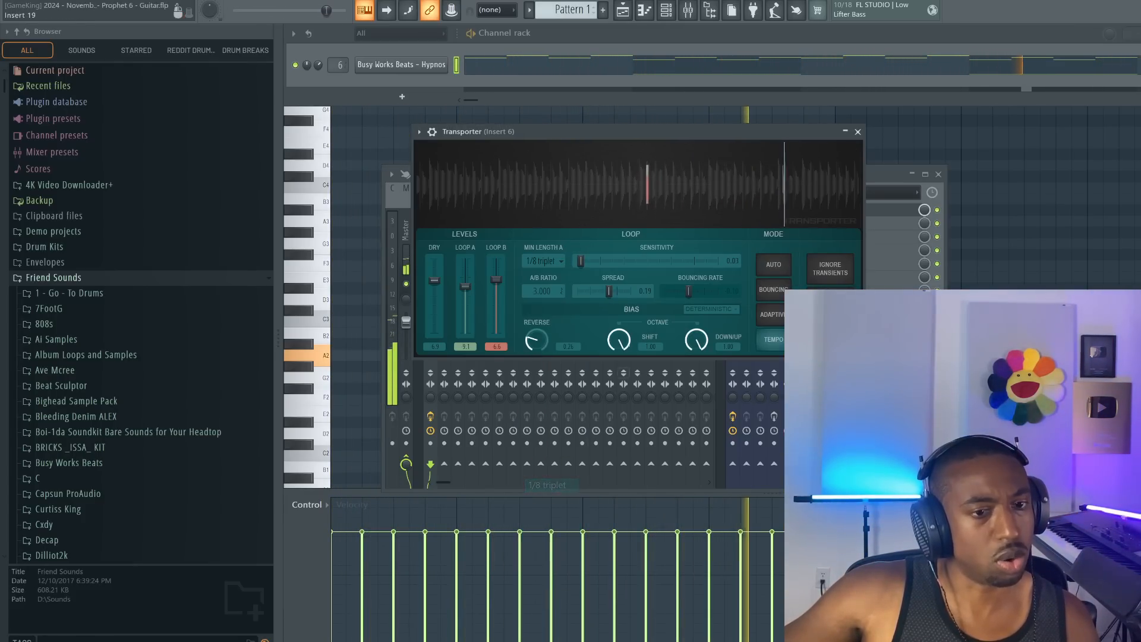
Reduce Transporter's sensitivity, lower loop A to -12.6 dB and loop B to -10.5 dB, and widen the spread to 0.57
drag(588, 261, 580, 261)
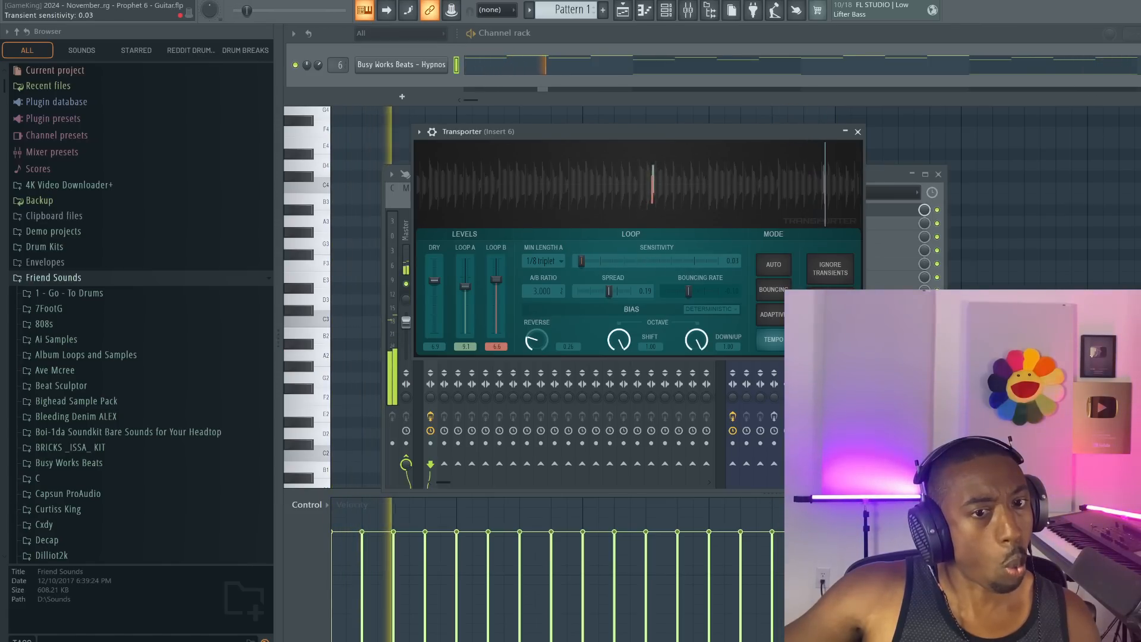
drag(466, 287, 497, 291)
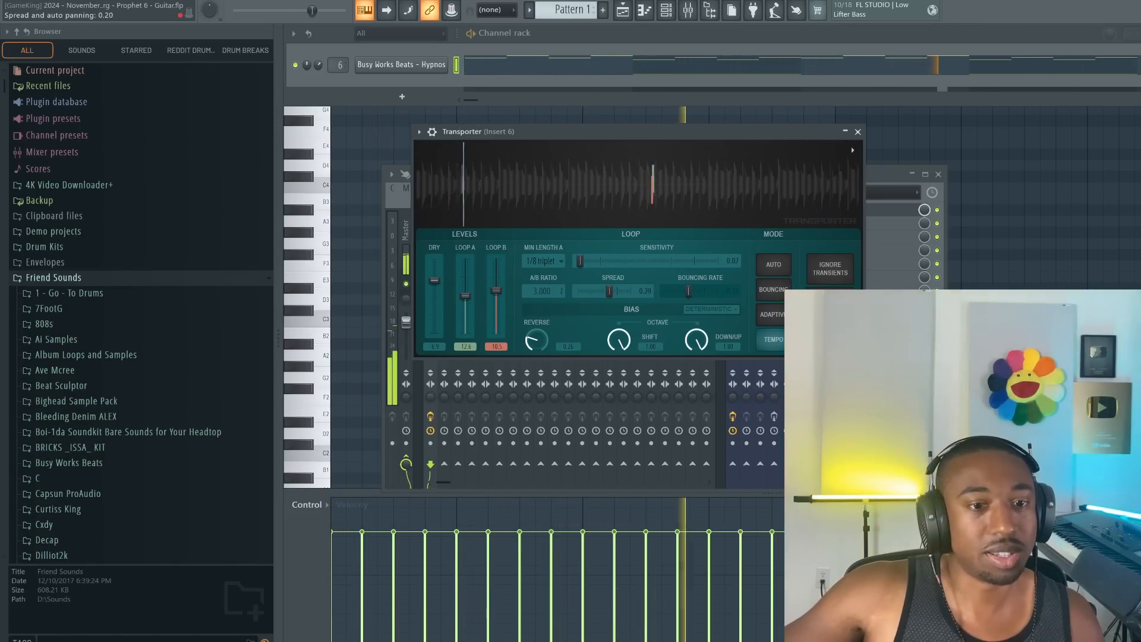
drag(610, 292, 622, 295)
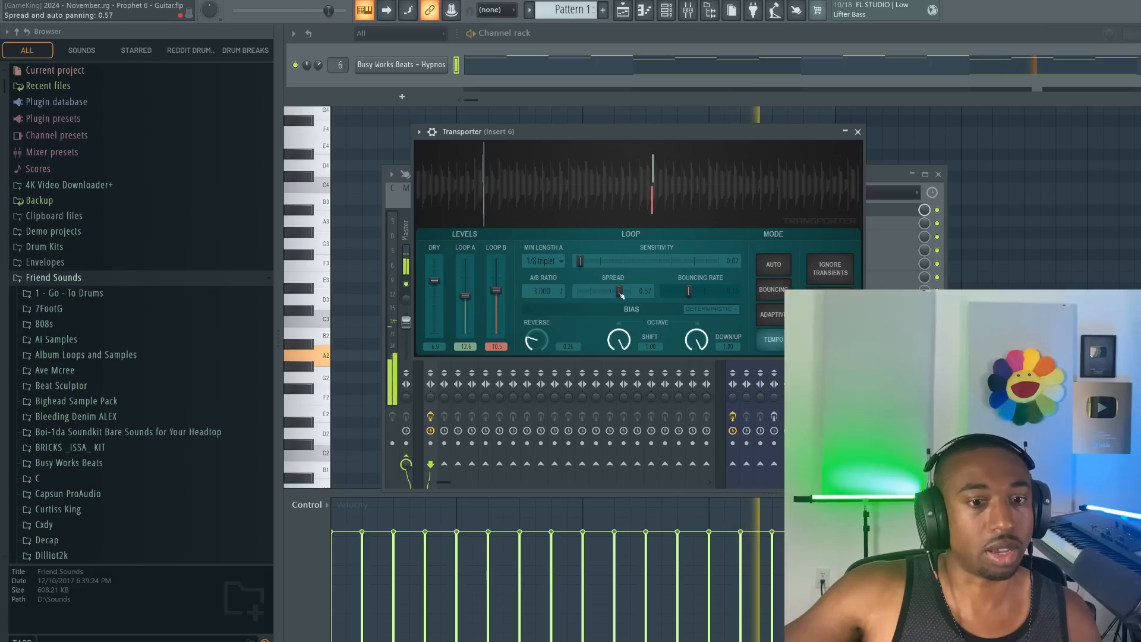
Switch Transporter to Bouncing mode, raise loop A to about -8.5 dB with loop B slightly louder, and close the plugin
click(764, 293)
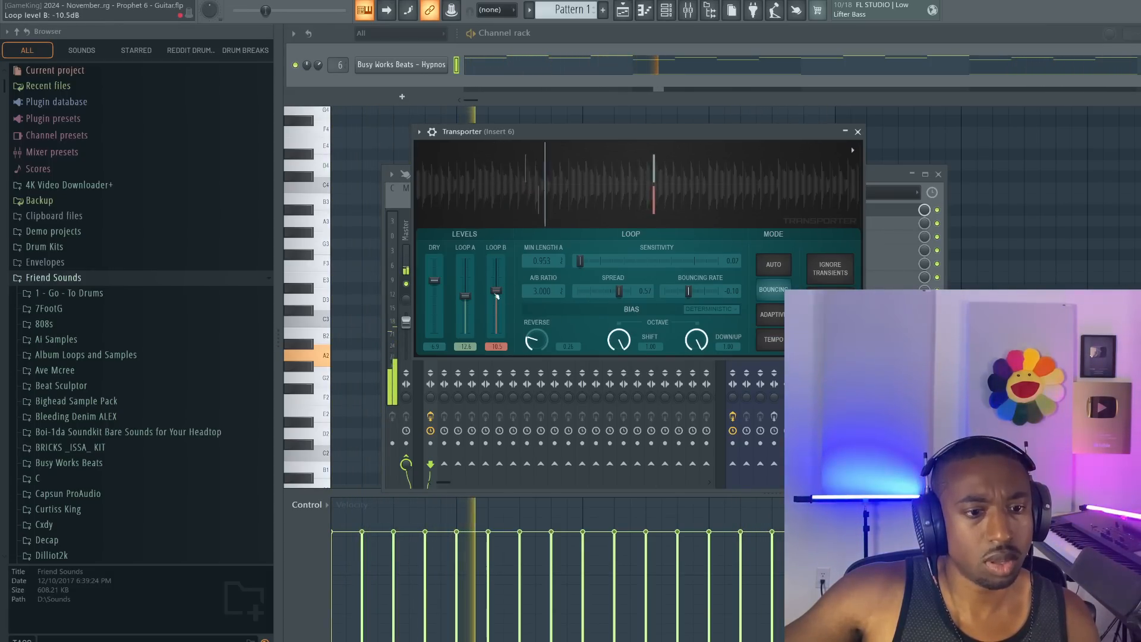
drag(496, 295, 466, 286)
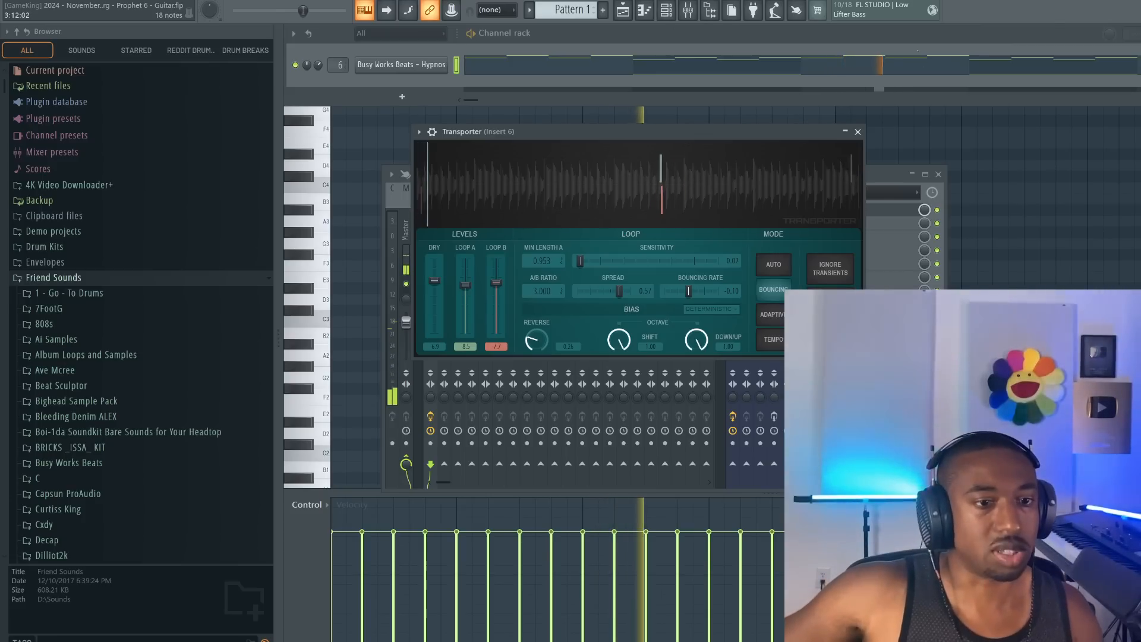
click(858, 132)
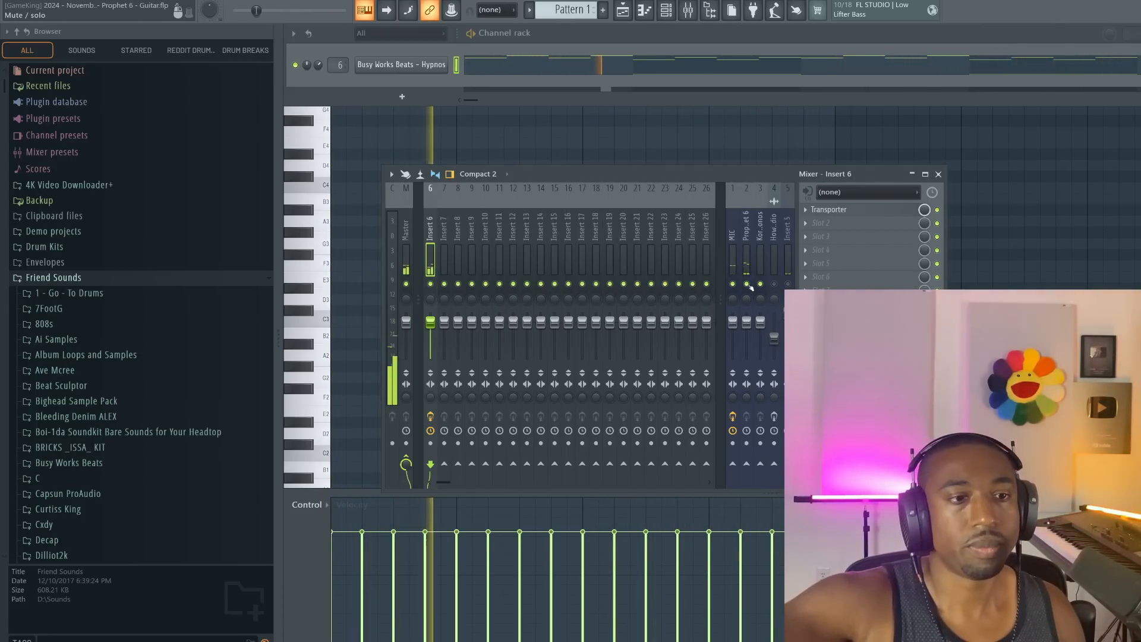
Stop playback and duplicate the Pattern 1 clip three times on playlist Track 1, filling bars 1 to 16
key(space)
click(622, 10)
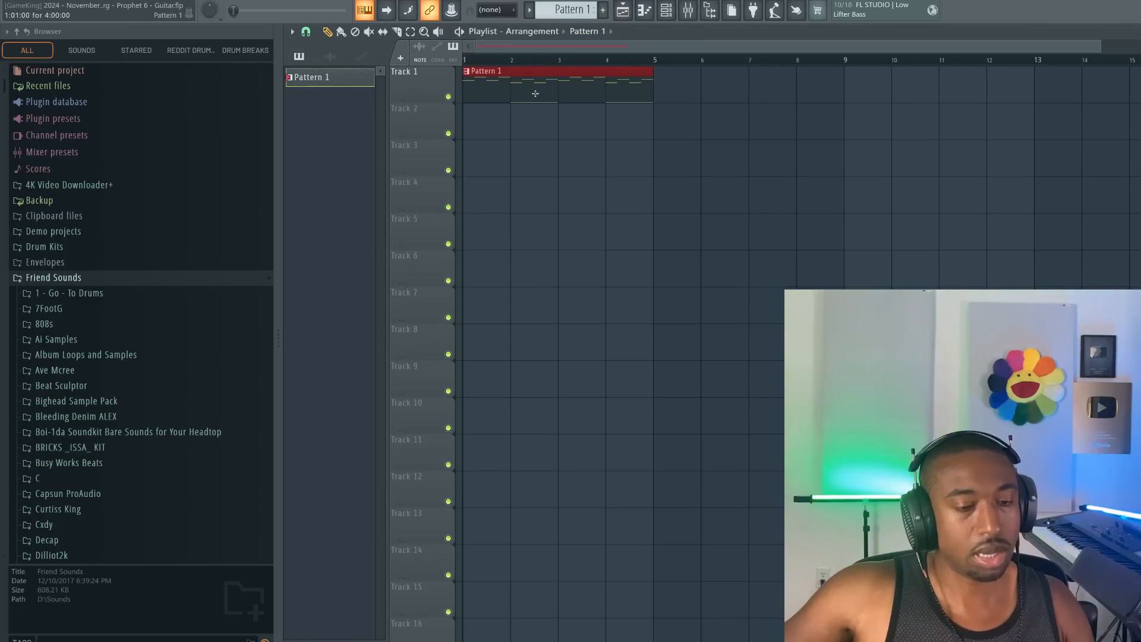
key(ctrl+b)
key(ctrl+b)
key(ctrl+b)
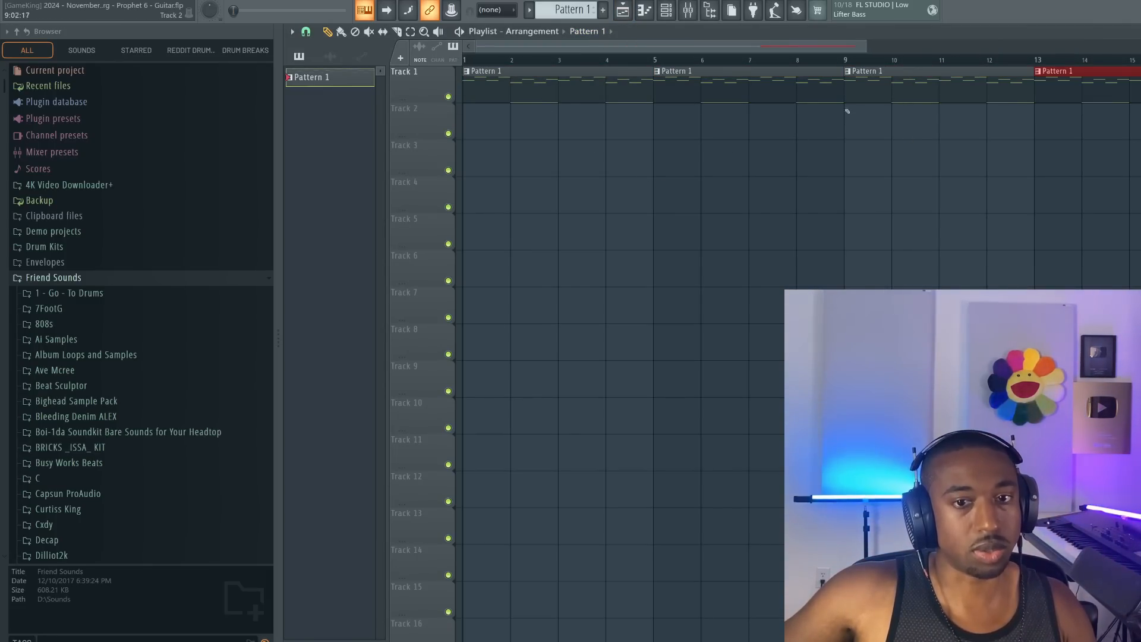
scroll(603, 66, down, 4)
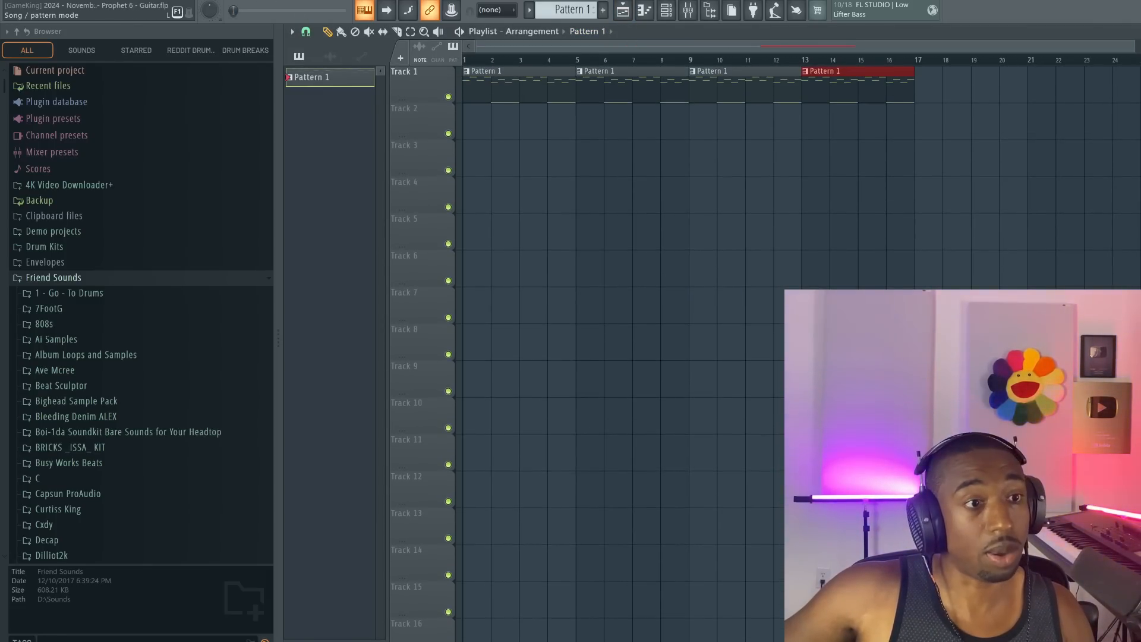
Arm the Prophet 6 mixer track, record a take alongside the four patterns, and trim the recorded clip at bar 17
click(689, 19)
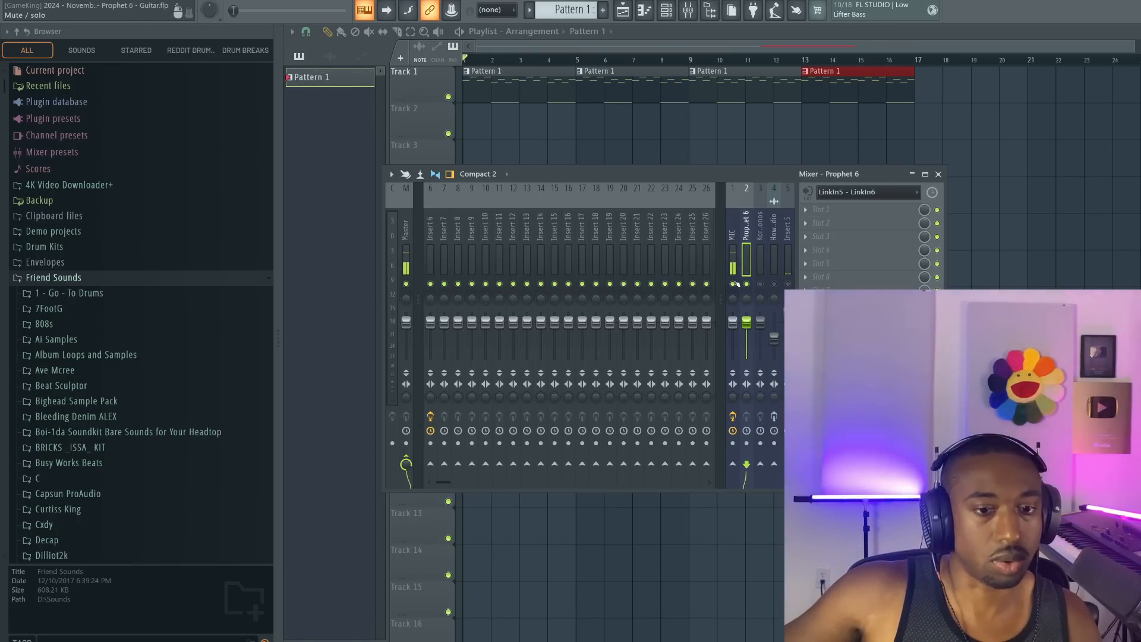
click(748, 444)
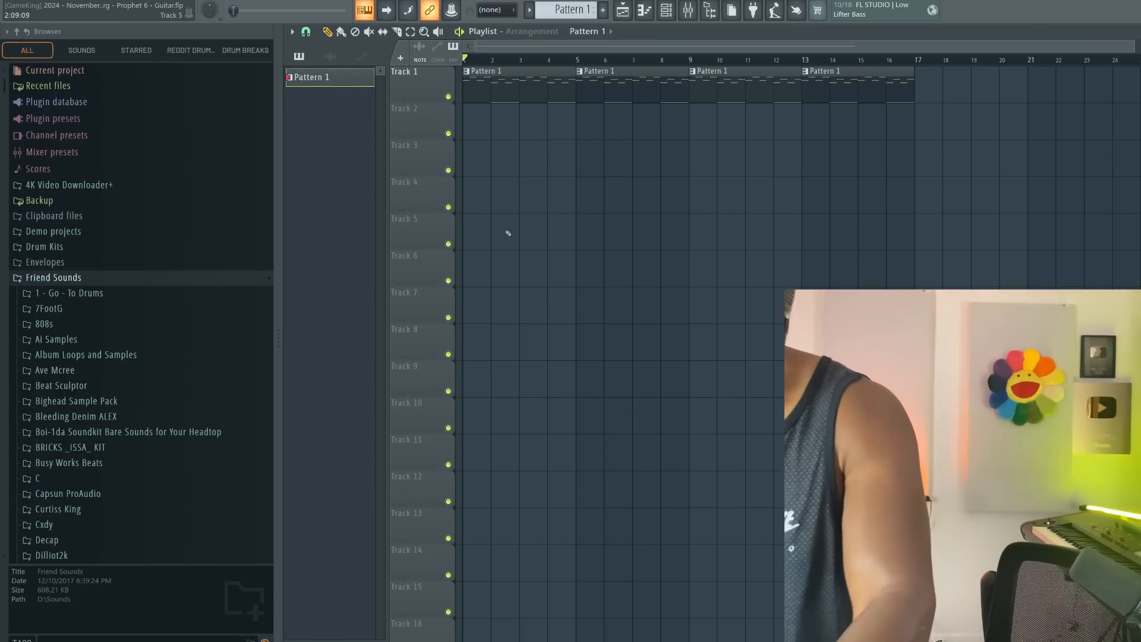
key(space)
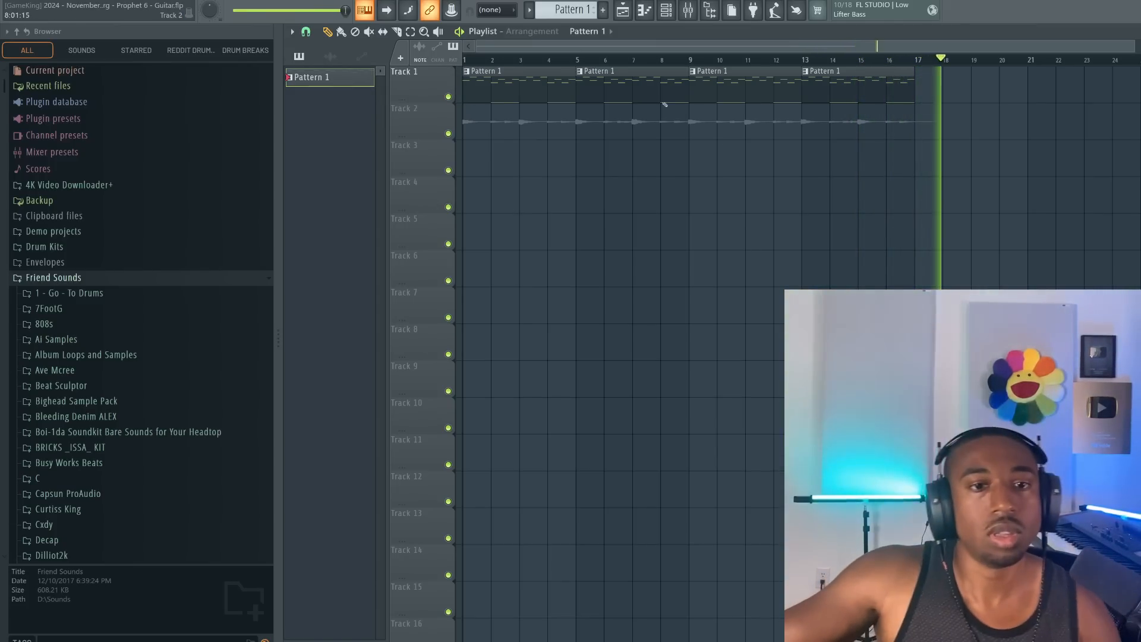
key(space)
key(F9)
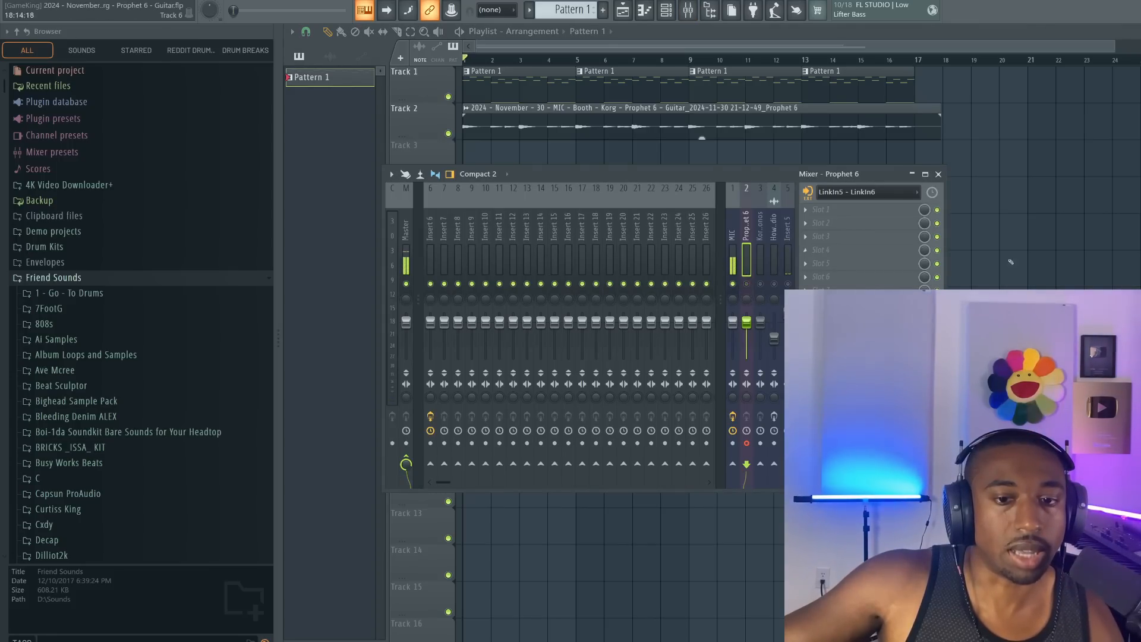
key(F9)
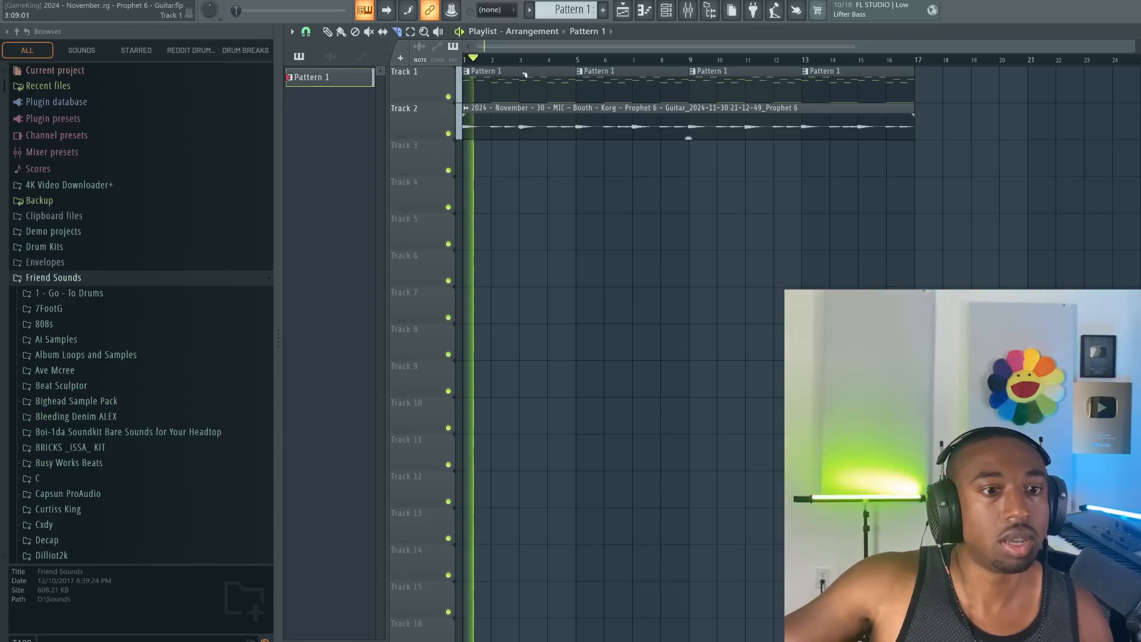
Open Transporter on mixer insert 6, trigger Update Loop A/B during song playback, and close the plugin
key(space)
click(695, 14)
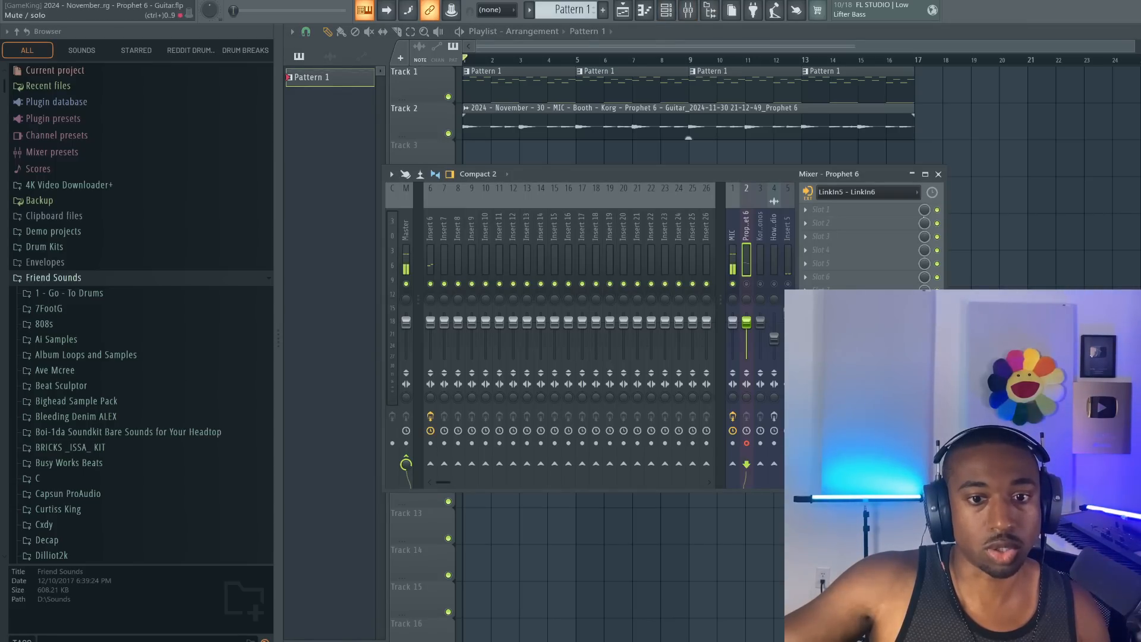
click(872, 215)
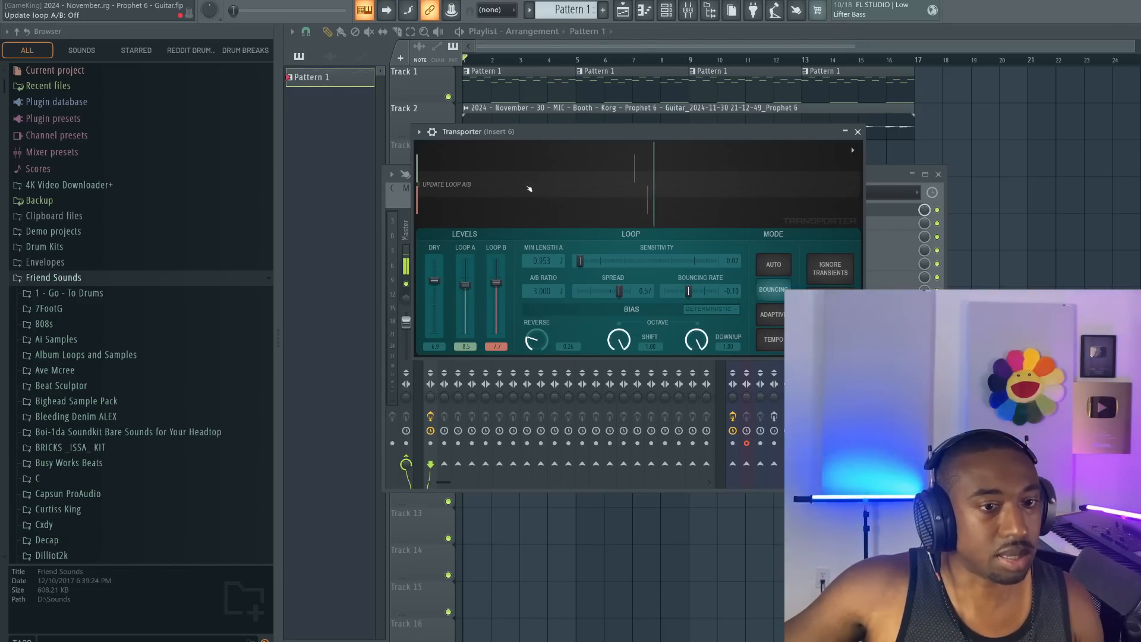
key(space)
click(526, 187)
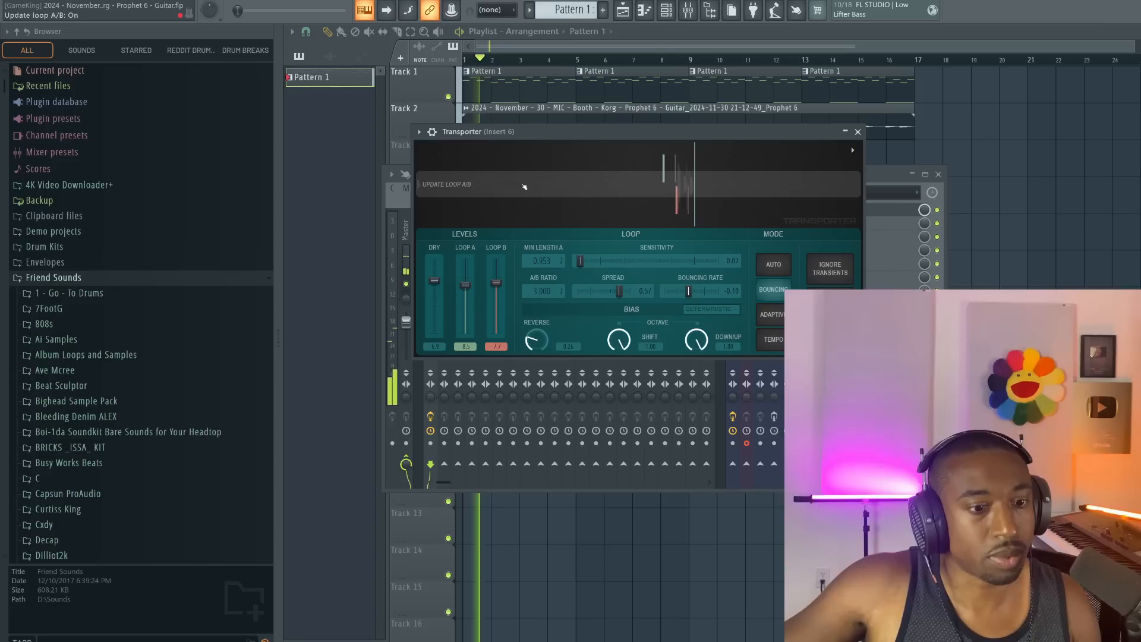
click(524, 187)
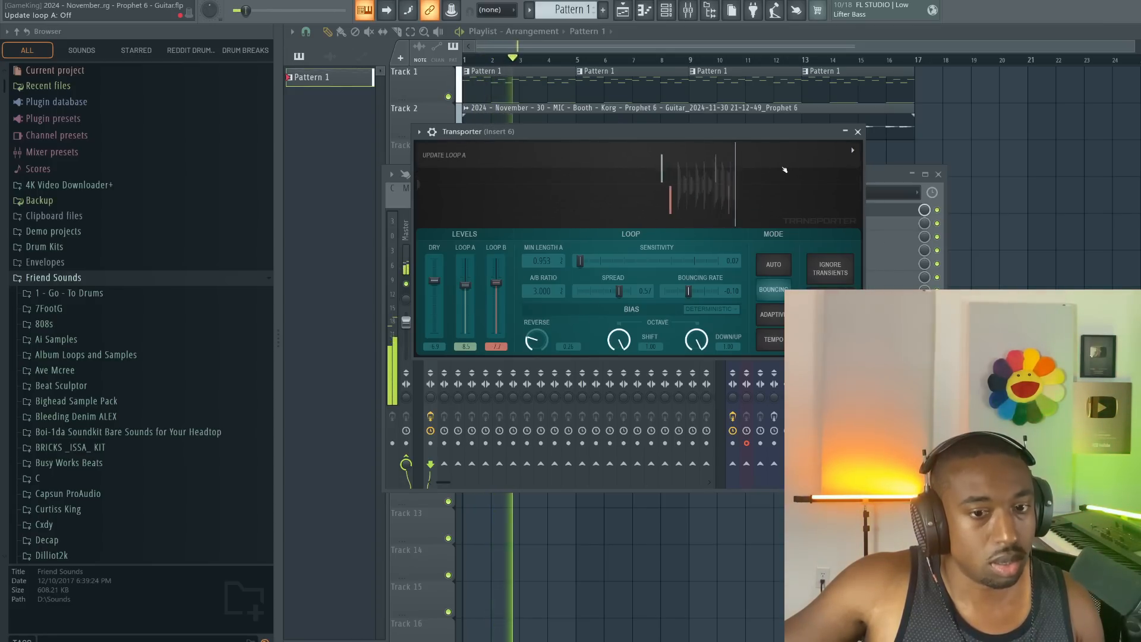
click(857, 132)
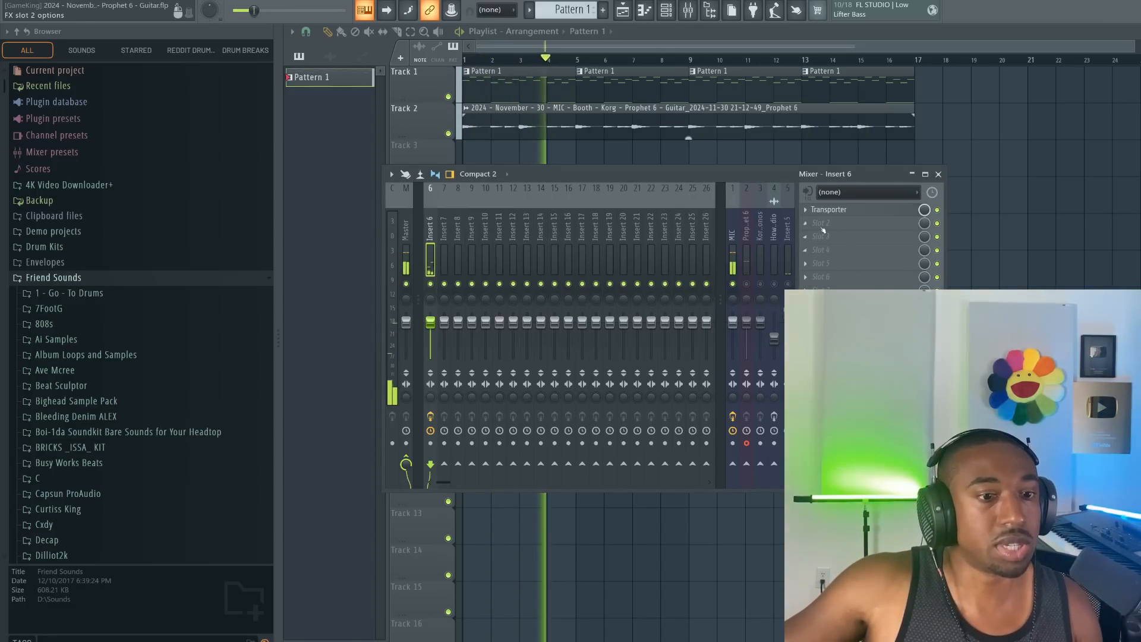
Load LuxeVerb in slot 2 of mixer insert 6, enable its feedback section and raise the feedback gain to 44%
click(823, 230)
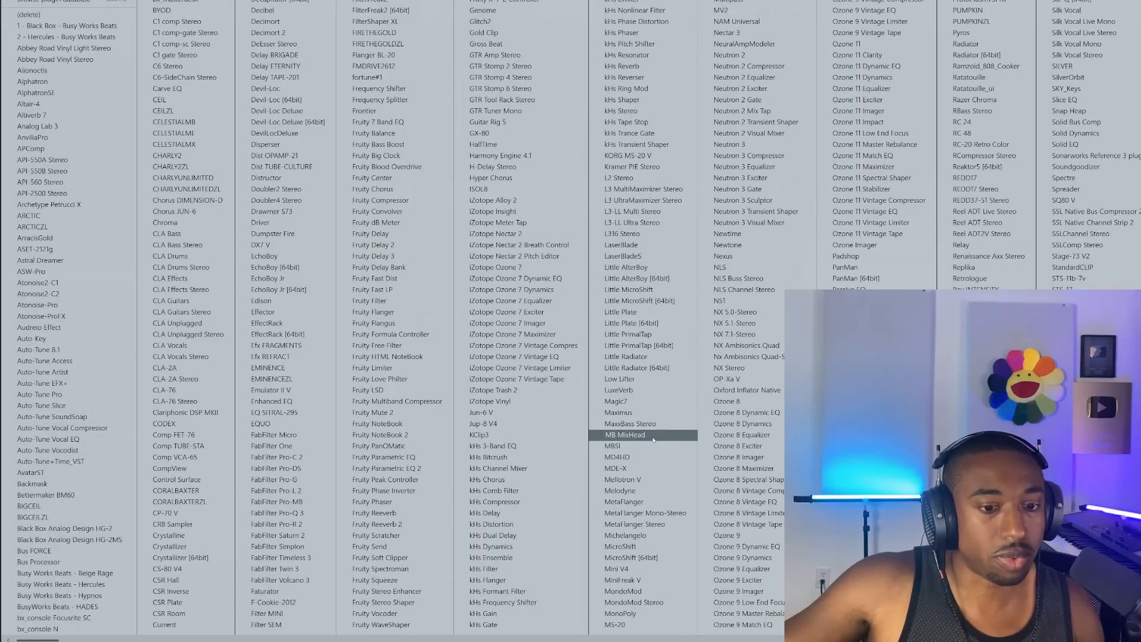
click(640, 392)
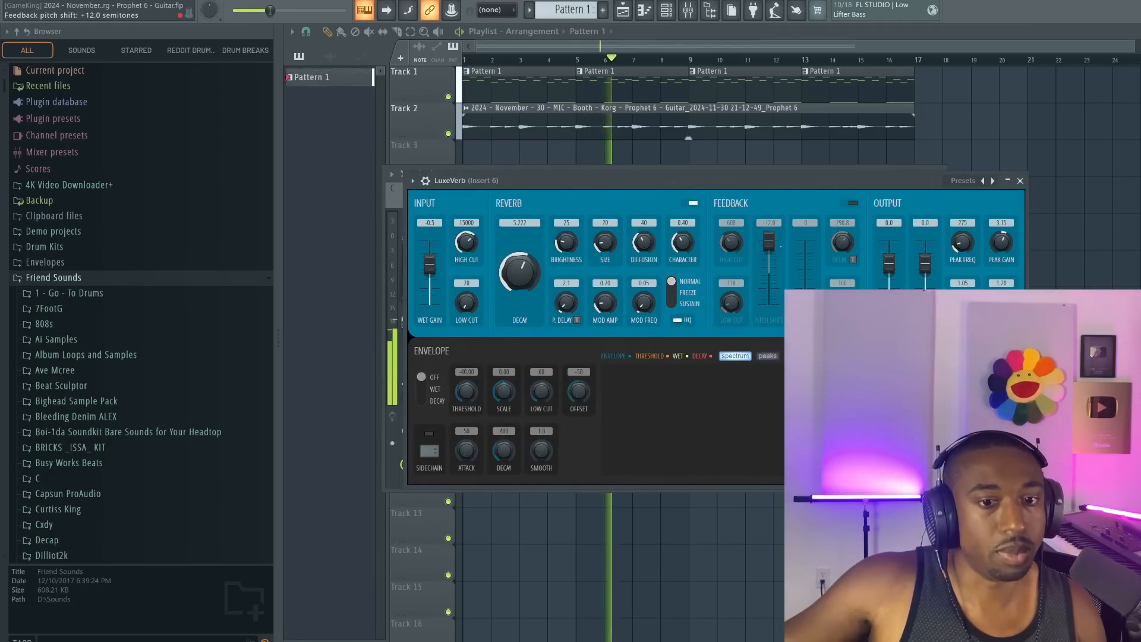
click(852, 203)
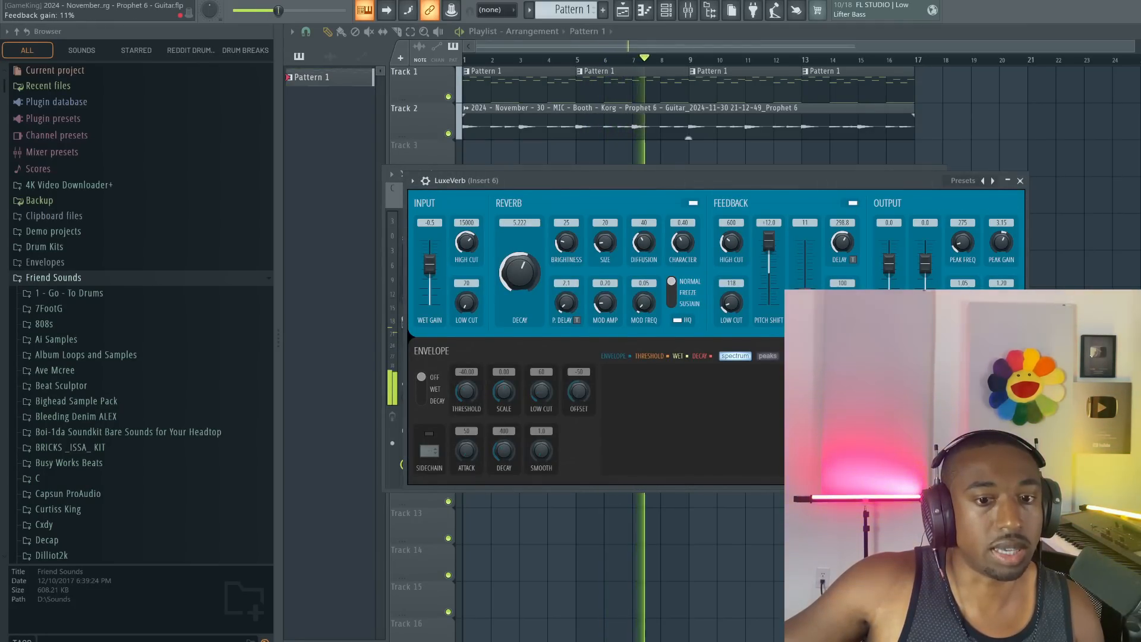
drag(805, 303, 804, 276)
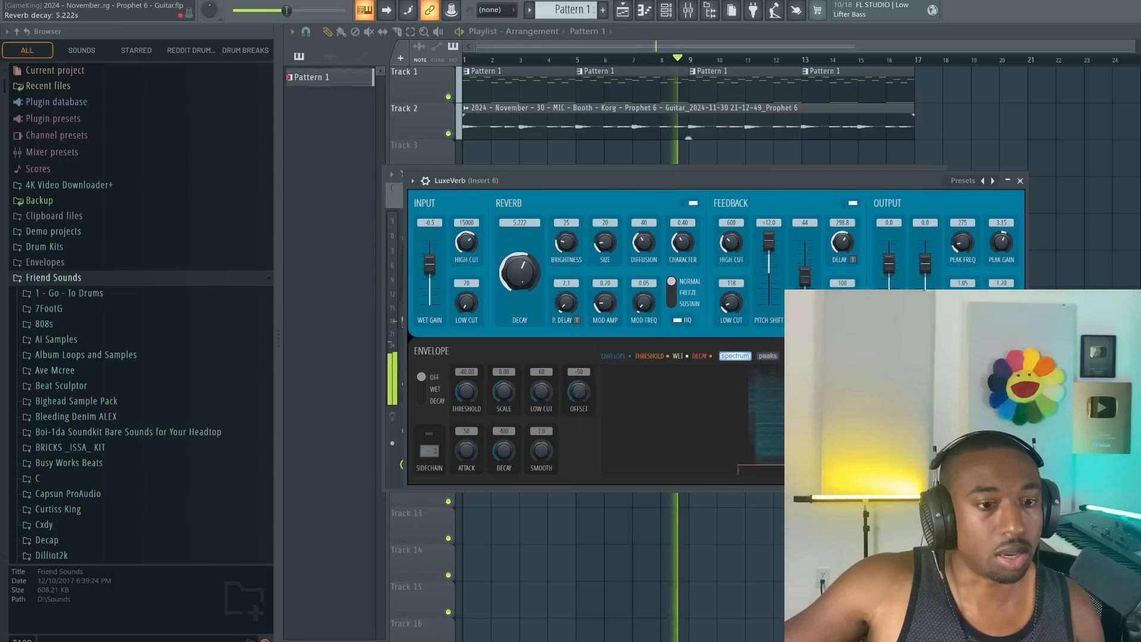
Set LuxeVerb's output levels to -19.8 and 2.1 dB, reverb decay to 8.102 s and feedback pitch shift to -12 semitones
drag(889, 263, 889, 282)
drag(855, 177, 829, 161)
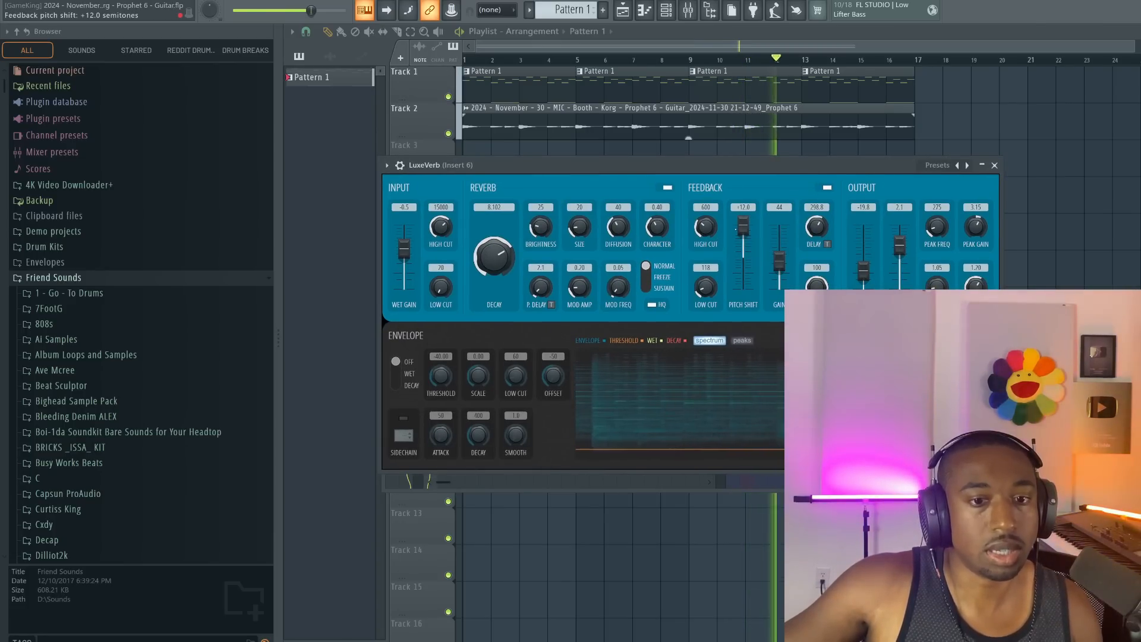
drag(743, 286, 742, 290)
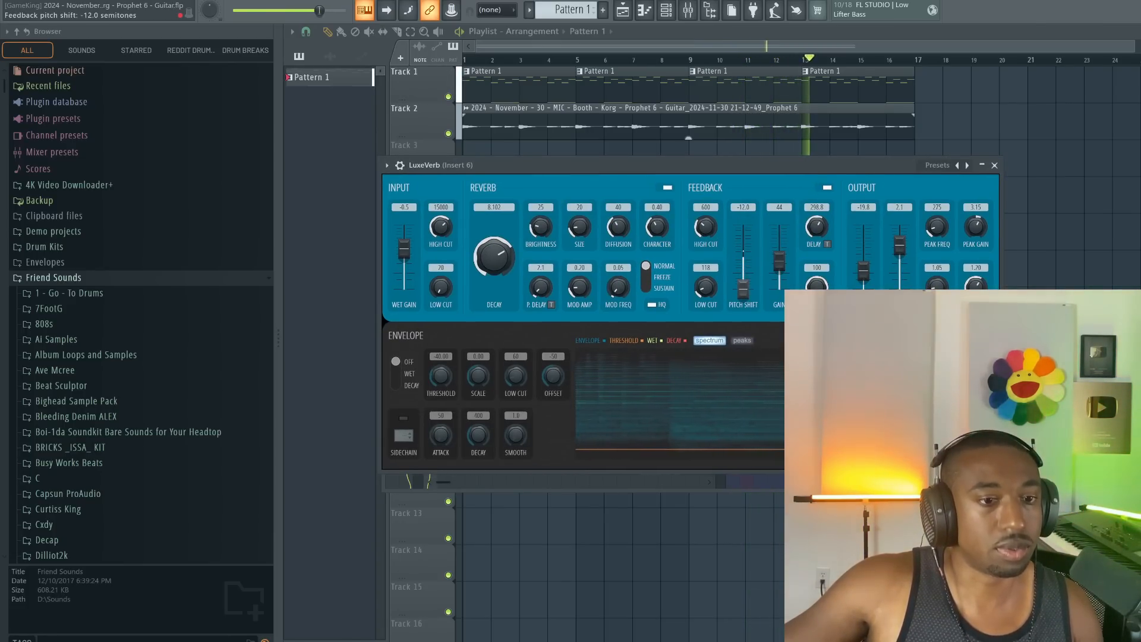
key(Escape)
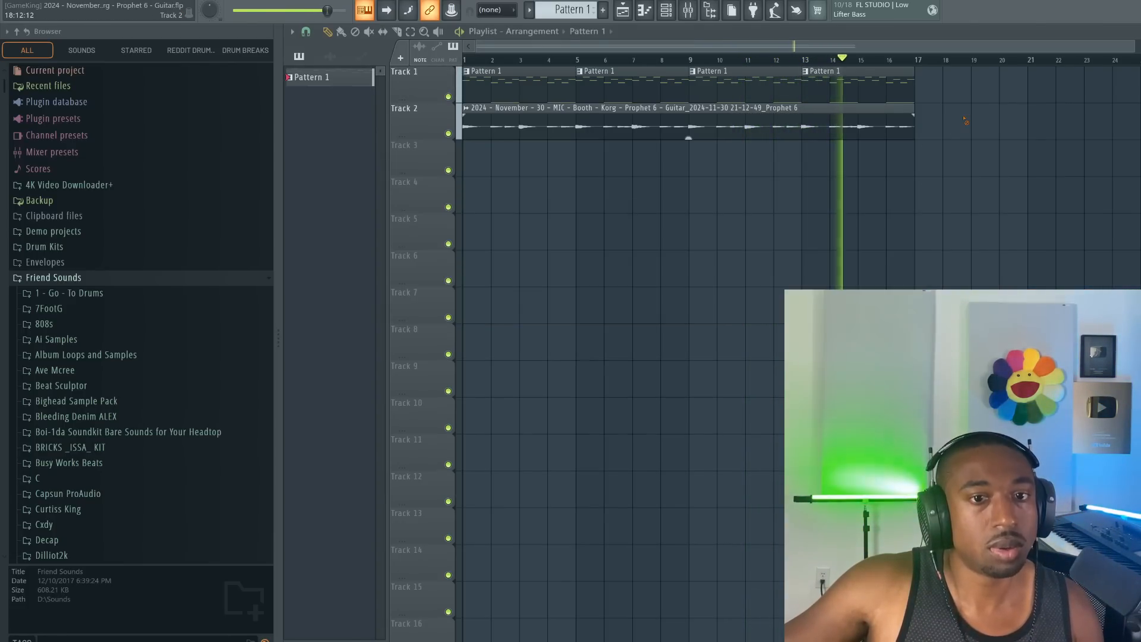
Route the recorded Prophet 6 audio channel to mixer insert 8, restart playback and save the project
click(668, 18)
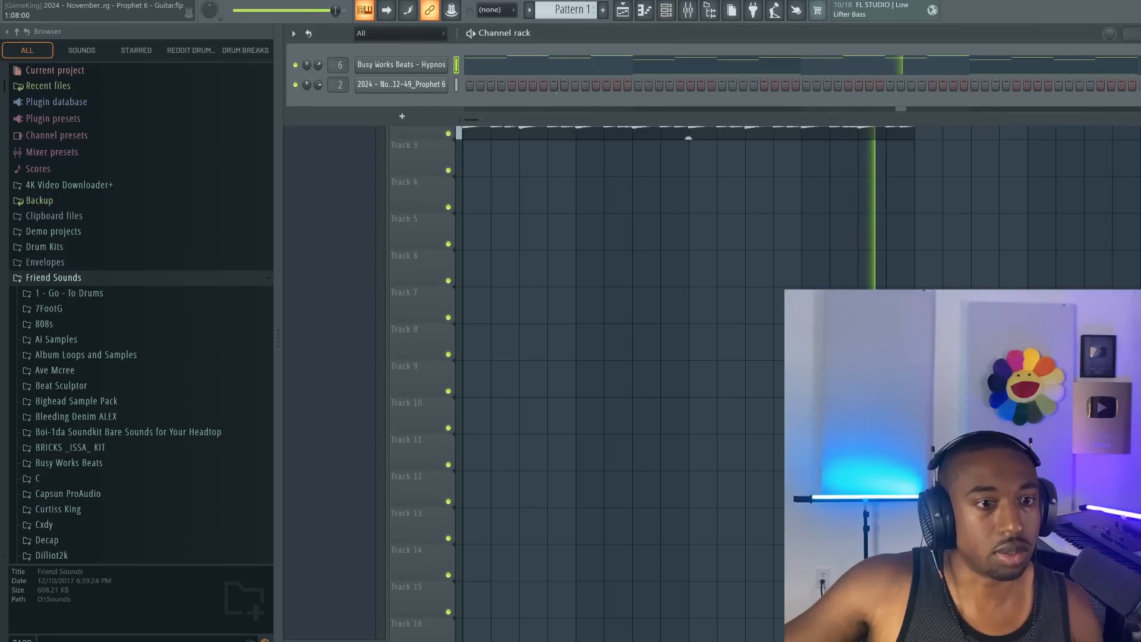
key(F9)
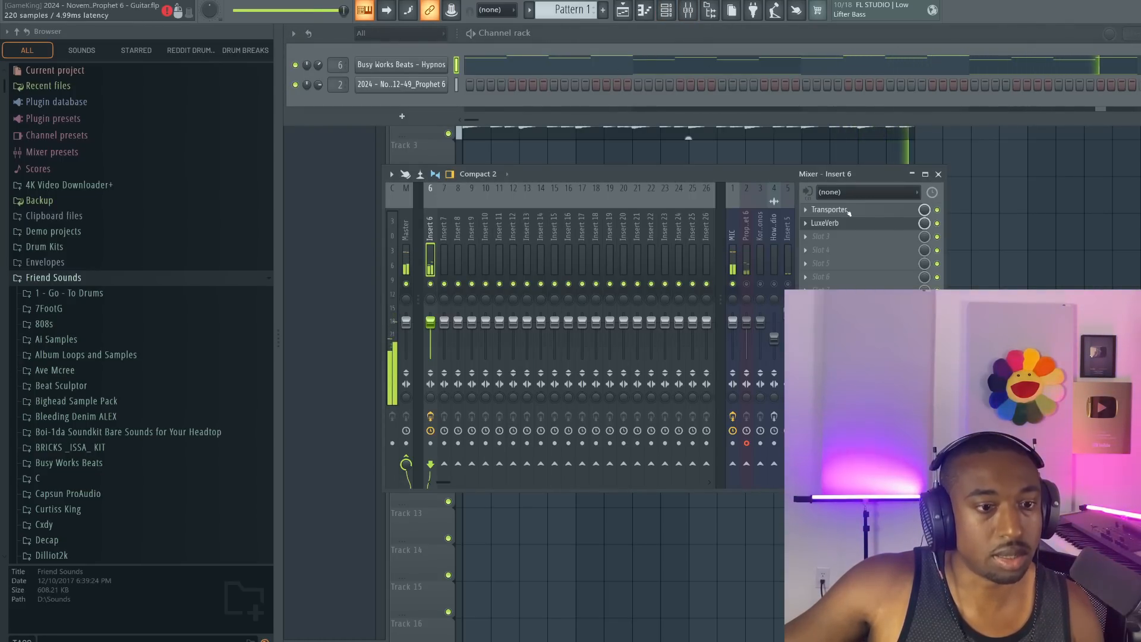
click(1059, 227)
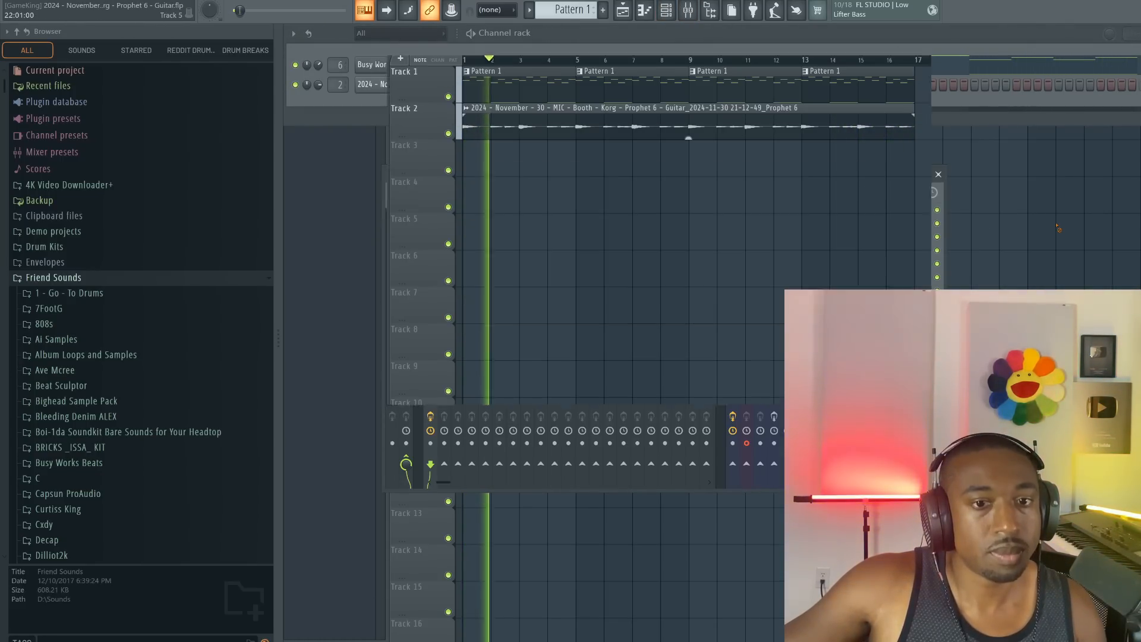
click(666, 10)
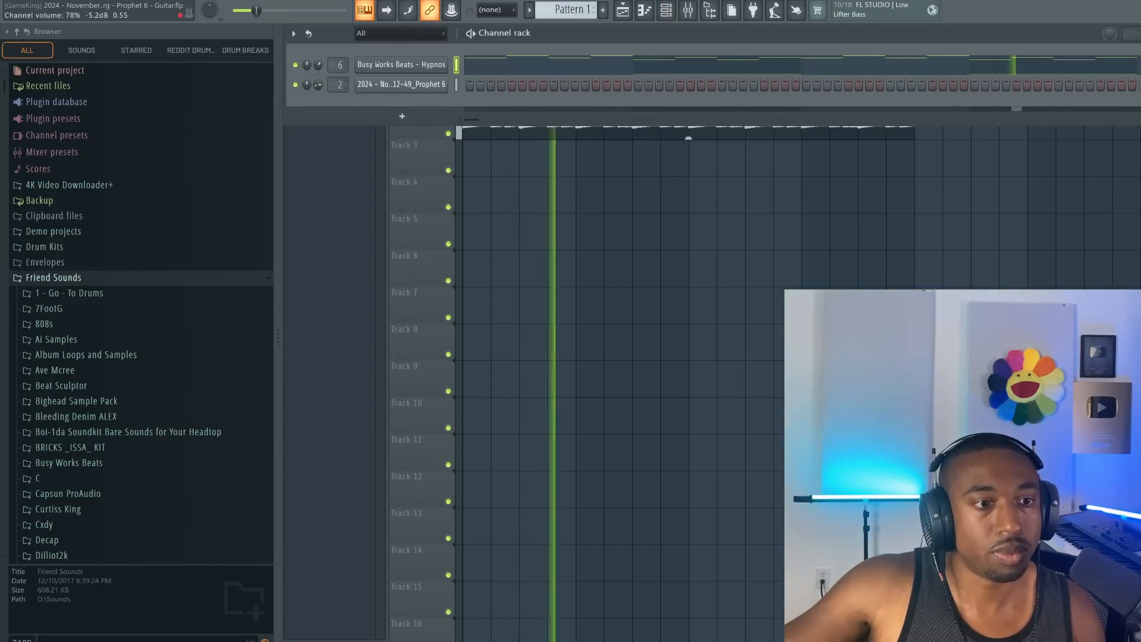
key(space)
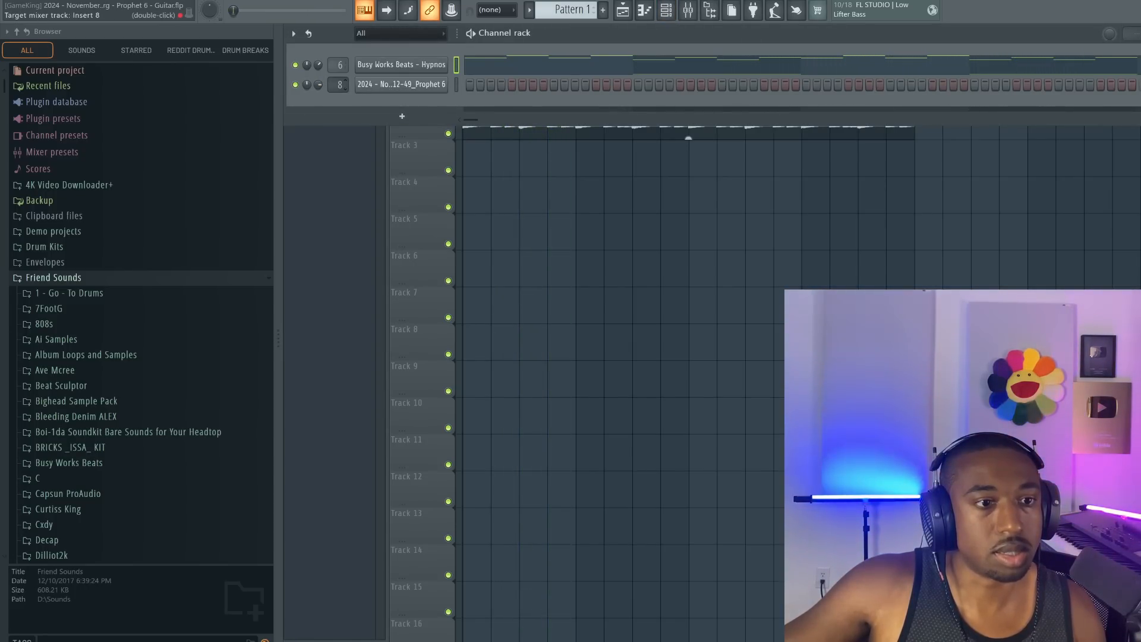
key(space)
click(598, 218)
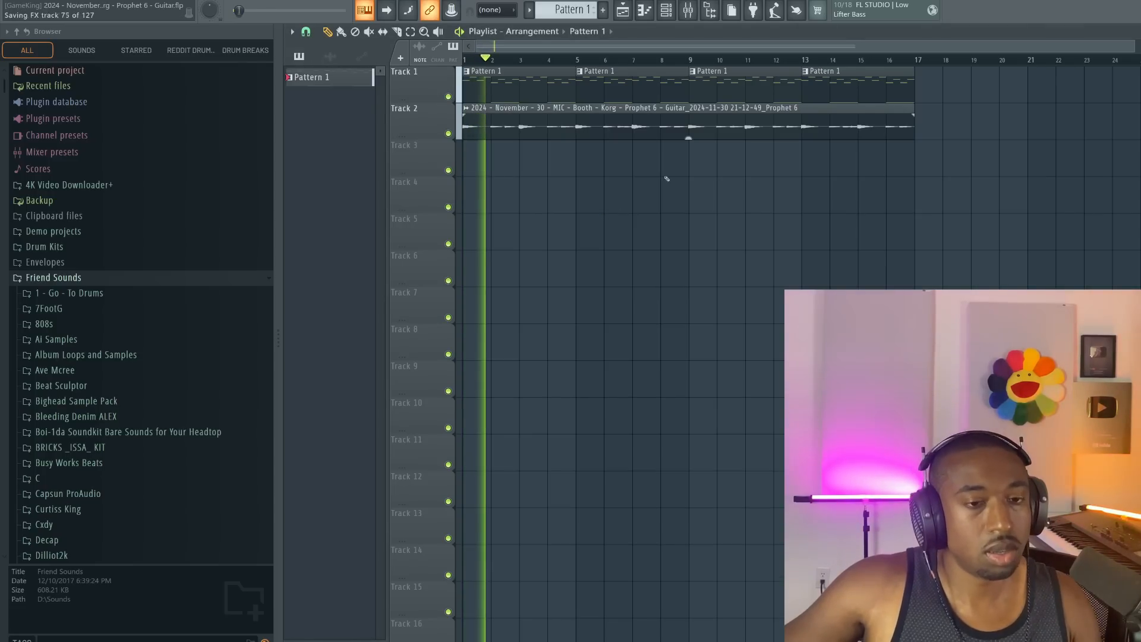
Set the recorded audio clip's gain on playlist Track 2 to 8.1 dB and check insert 8 in the mixer
drag(688, 137, 688, 95)
click(687, 10)
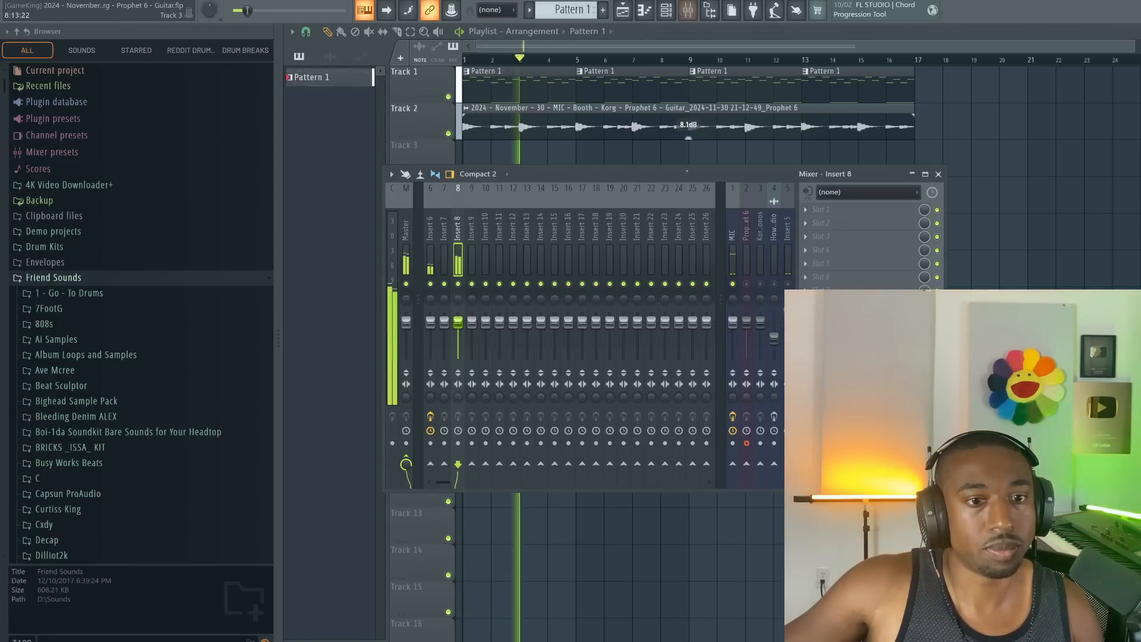
click(582, 149)
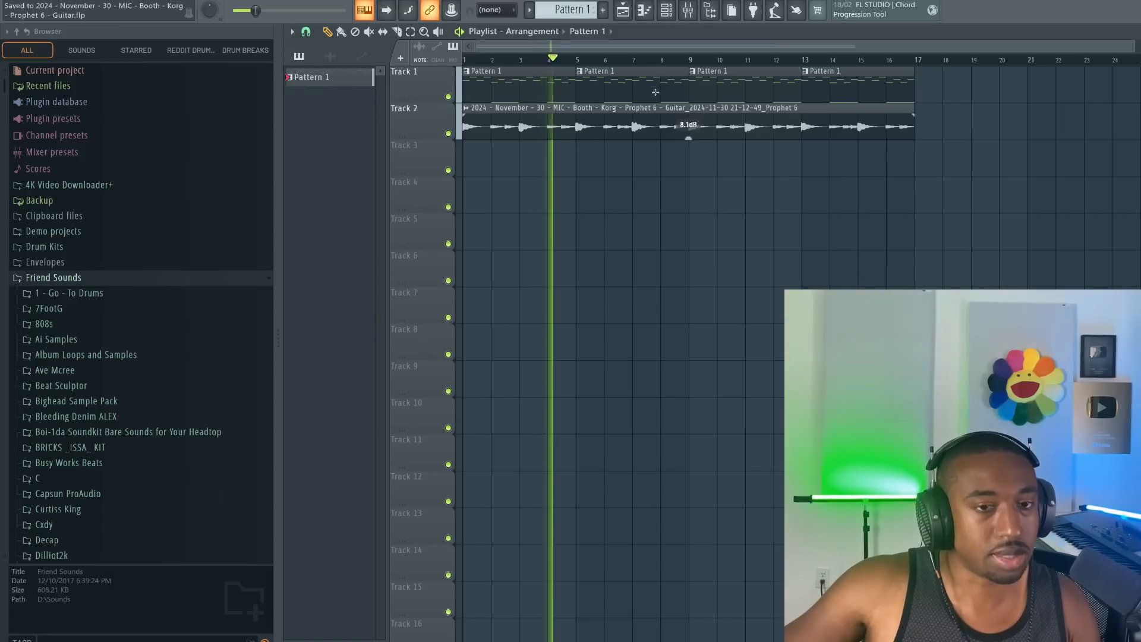
click(688, 10)
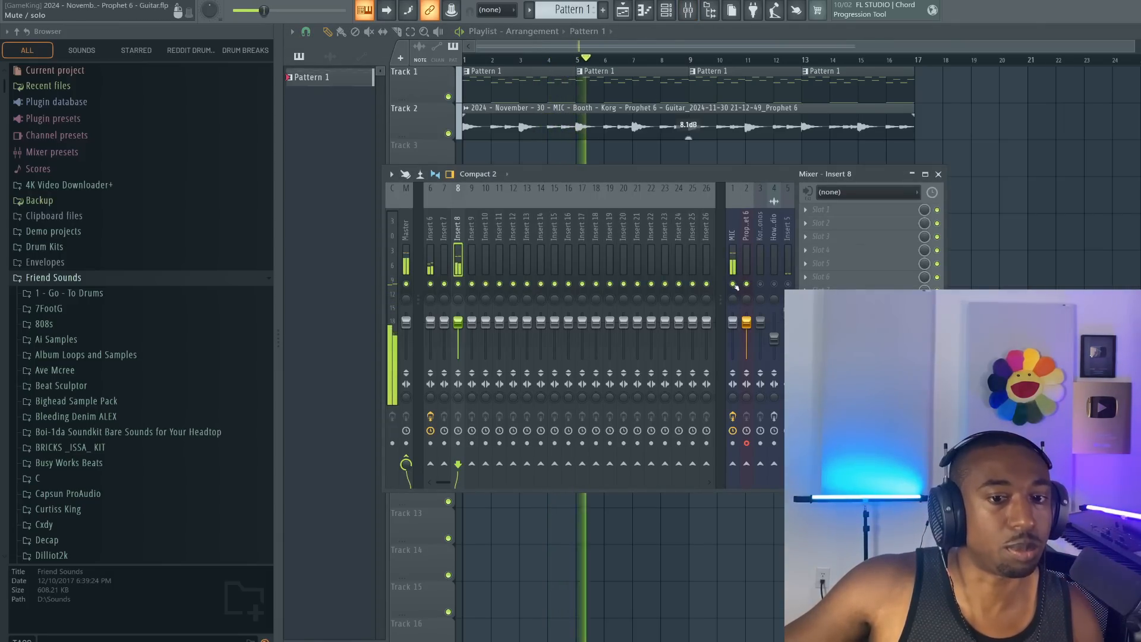
Unmute the Prophet 6 input in the mixer and record a second Prophet 6 take onto playlist Track 3
click(1091, 306)
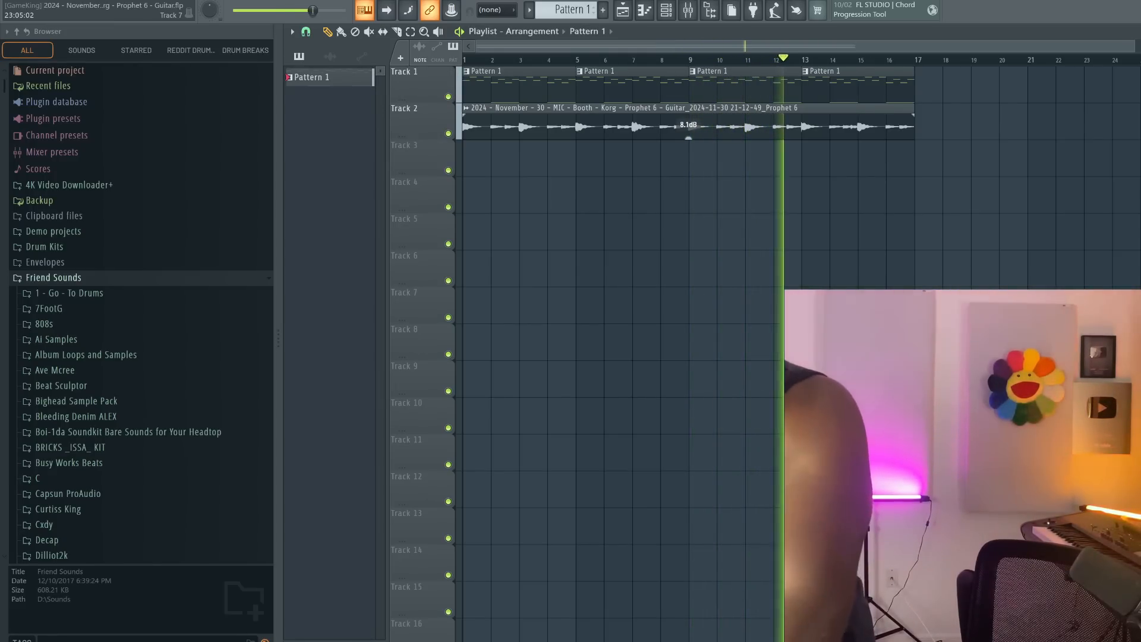
key(space)
click(688, 10)
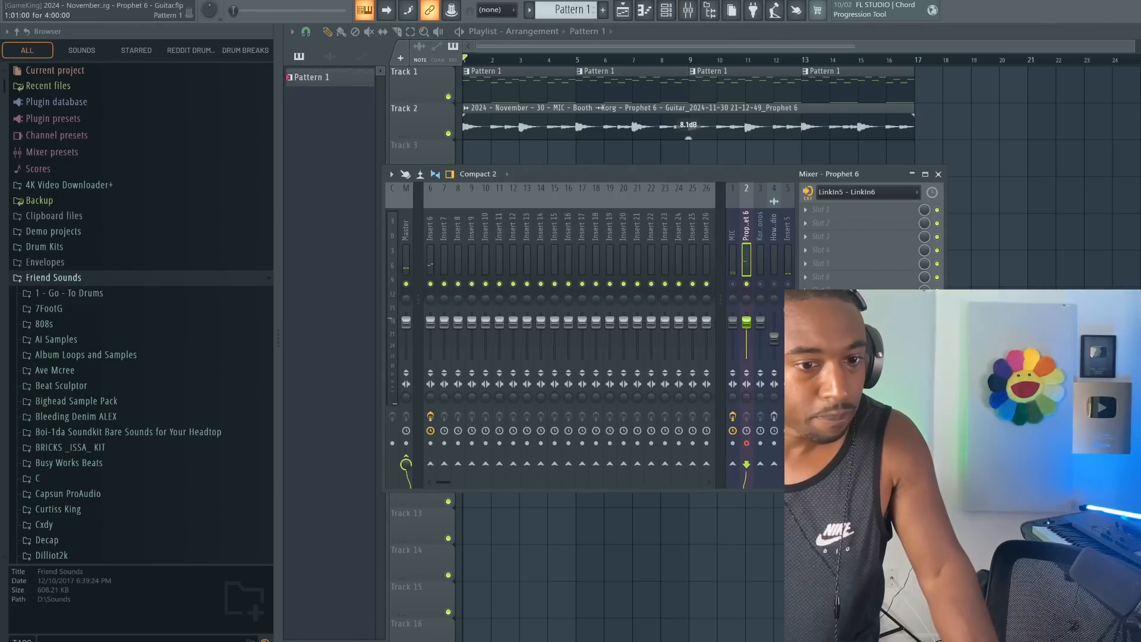
key(F9)
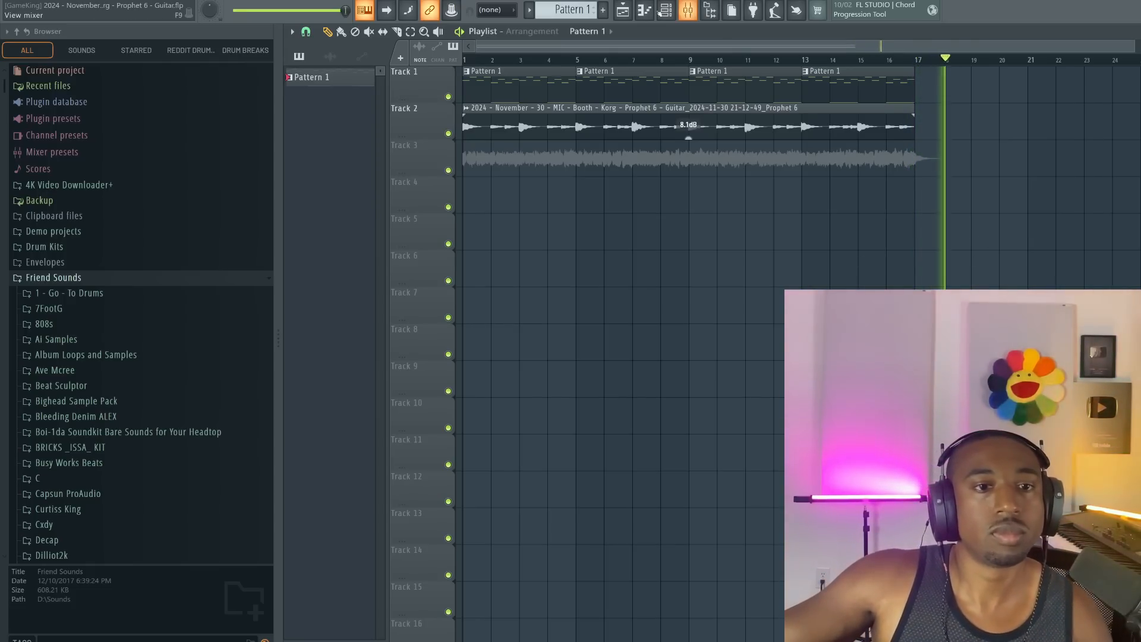
key(space)
click(687, 17)
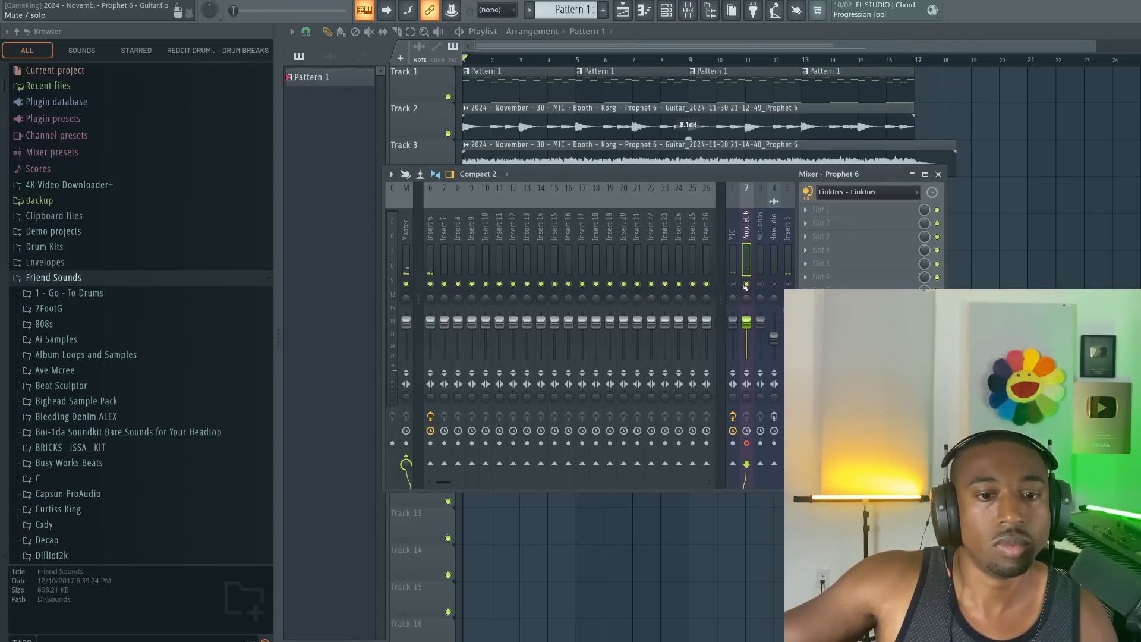
key(F9)
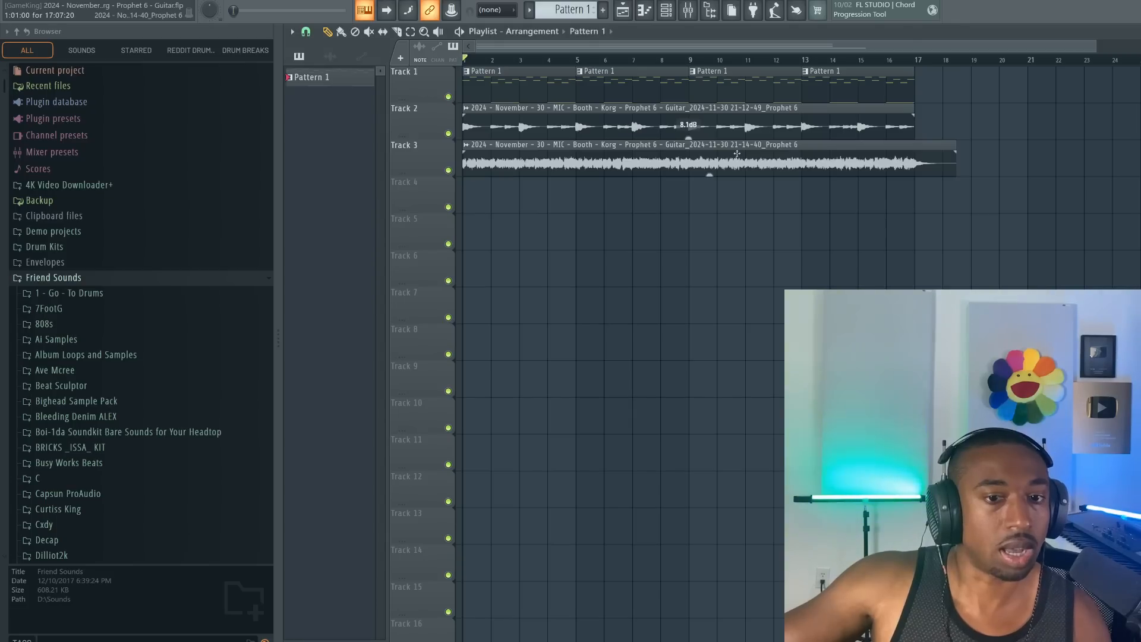
Route the Track 3 audio clip to mixer insert 8 and trim the clip to end at bar 17
double_click(738, 157)
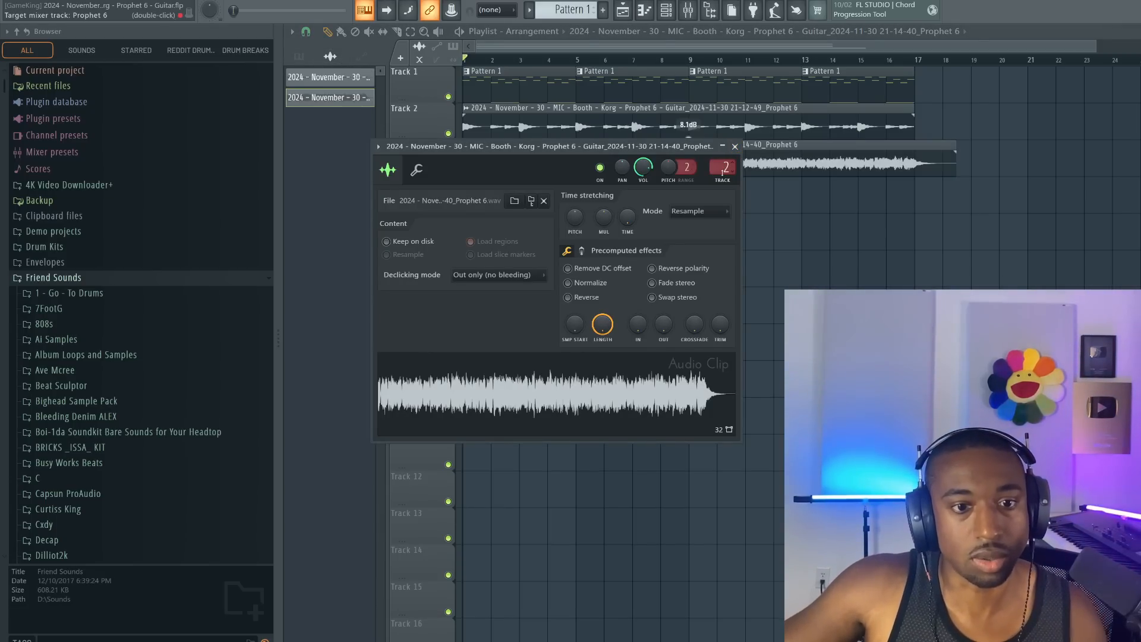
click(709, 10)
key(Escape)
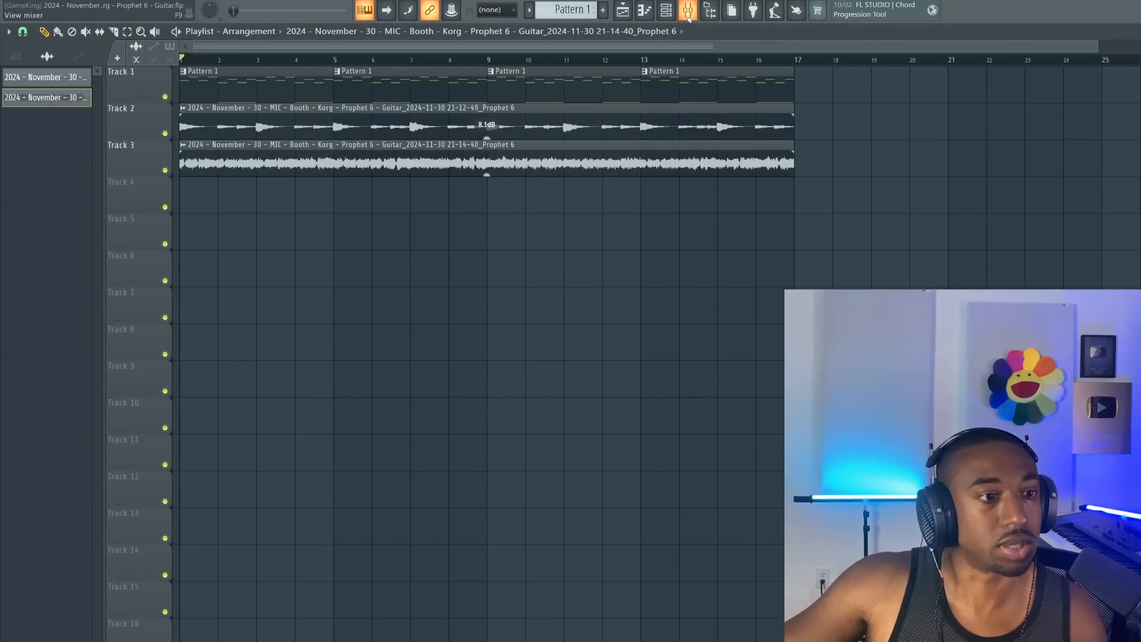
click(687, 11)
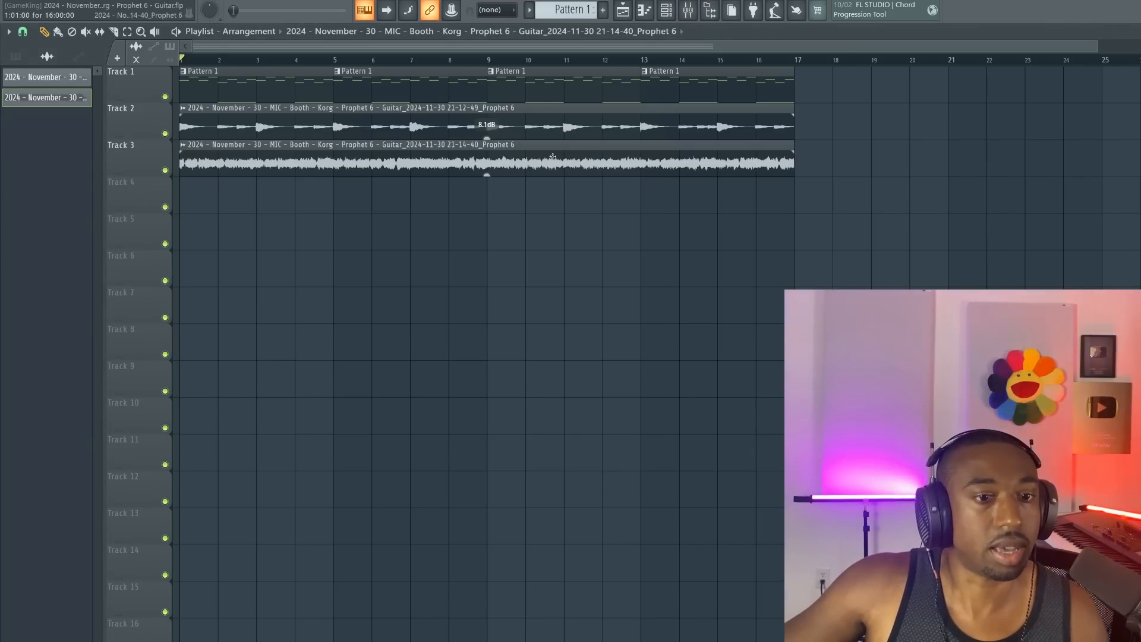
double_click(553, 156)
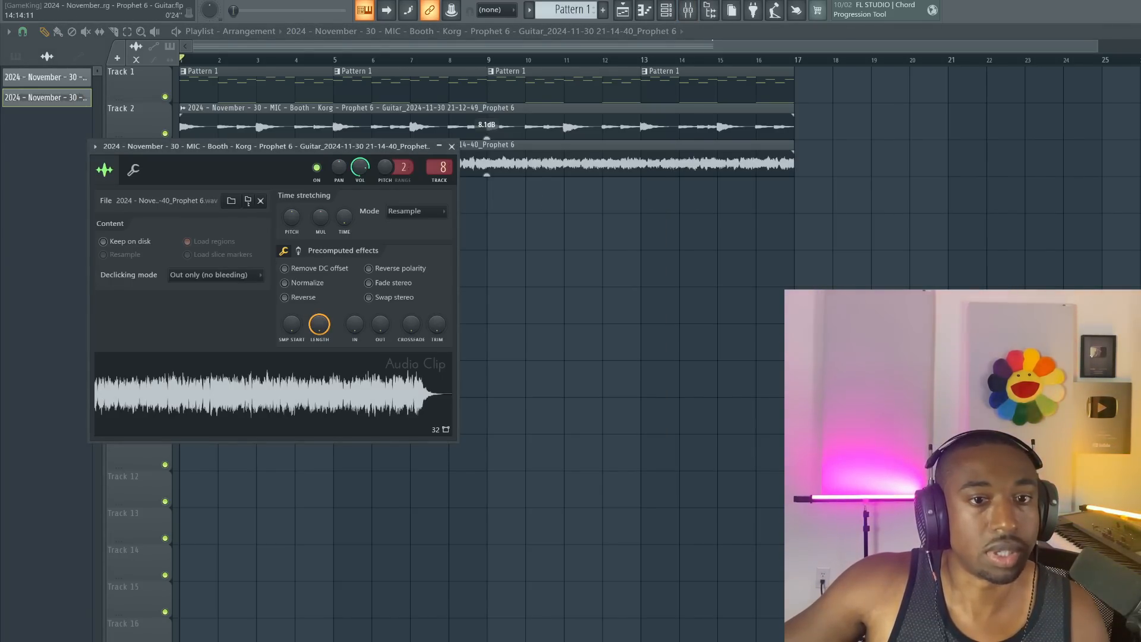
Lower insert 8's fader, load Transporter in its slot 1 and play the arrangement
click(701, 11)
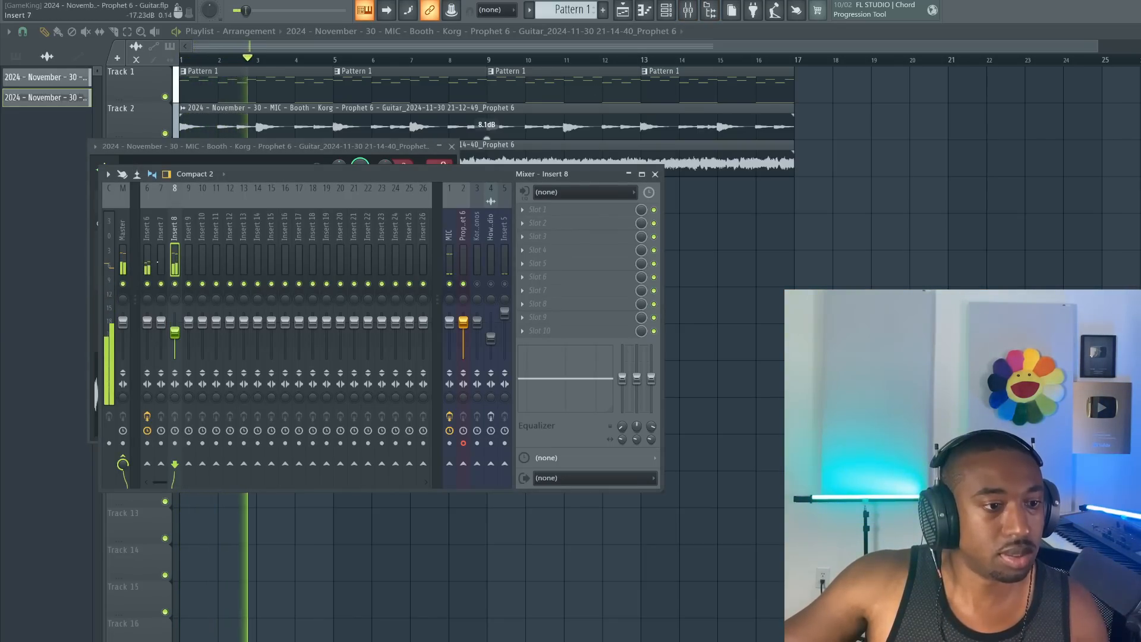
click(148, 261)
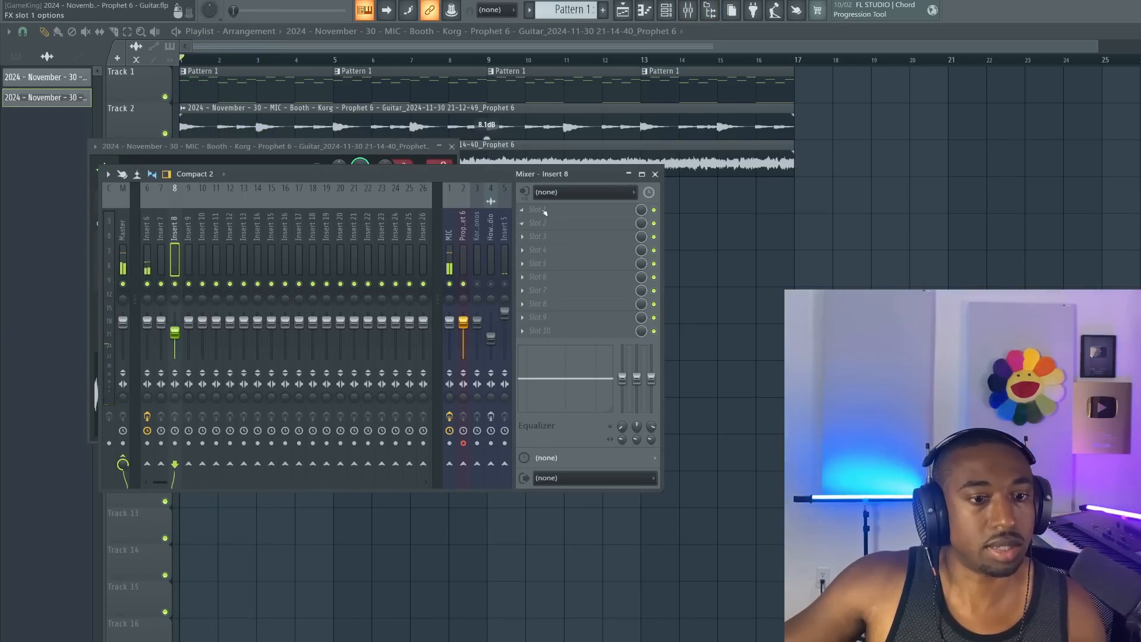
click(544, 212)
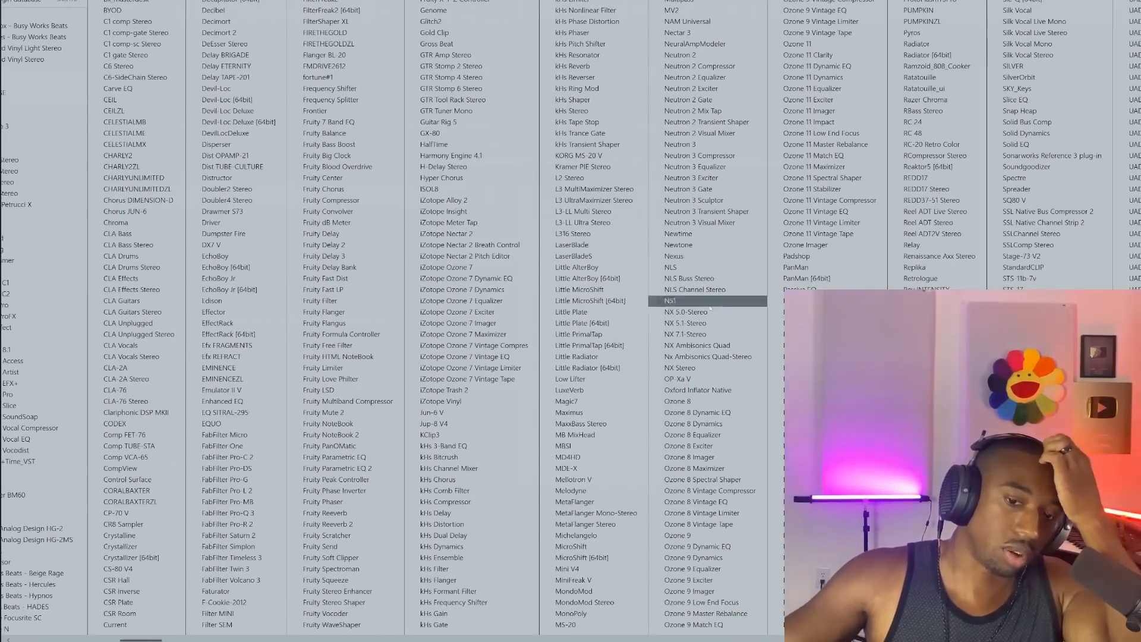
click(1021, 490)
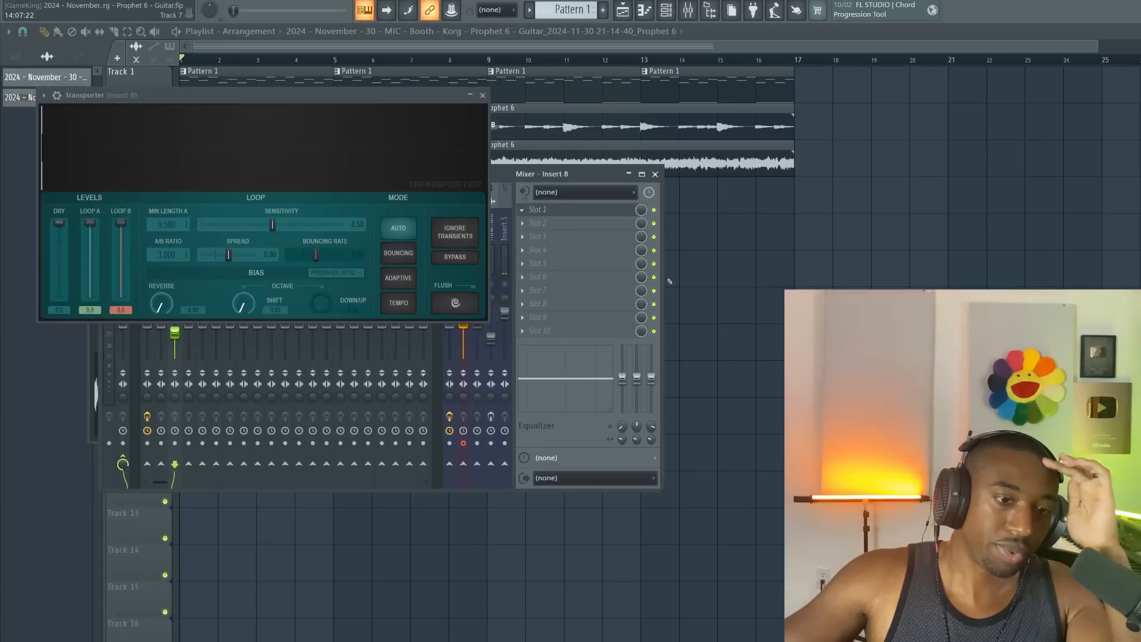
drag(275, 93, 682, 152)
key(space)
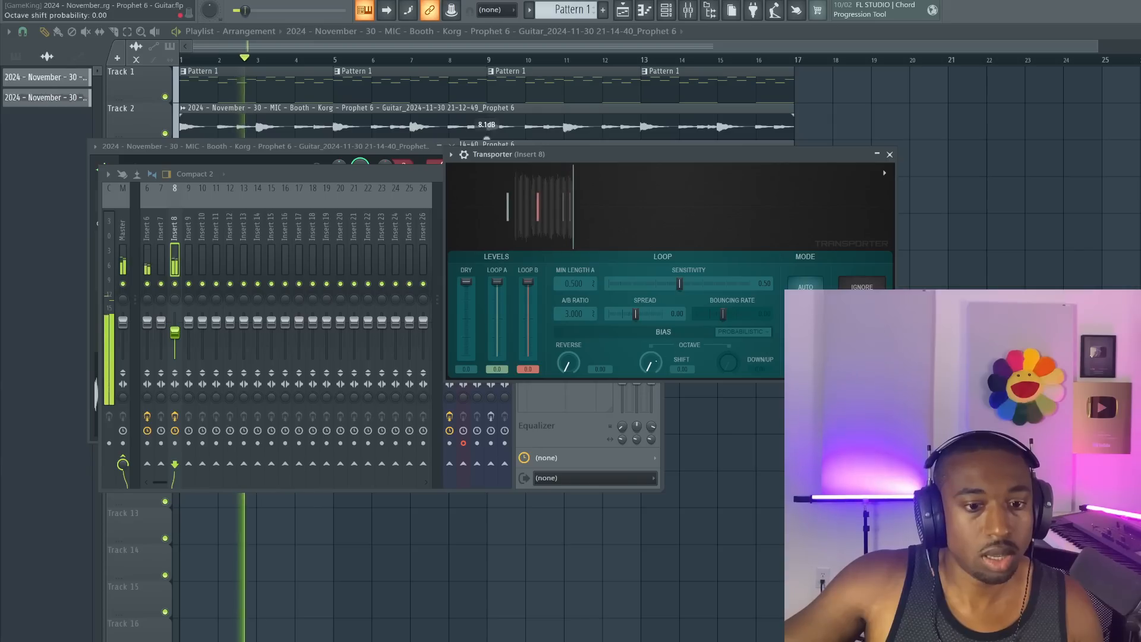
Set Transporter's octave shift to about 0.99, its down/up bias to 1.00 and the loop B level to -11.9 dB
drag(649, 368, 647, 364)
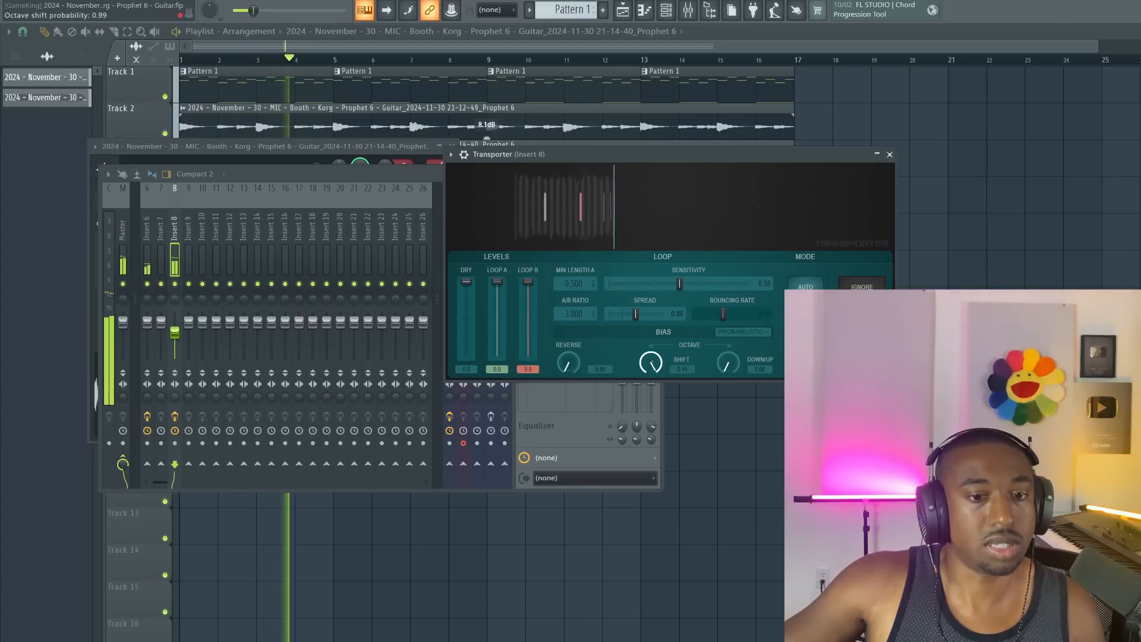
drag(727, 362, 727, 348)
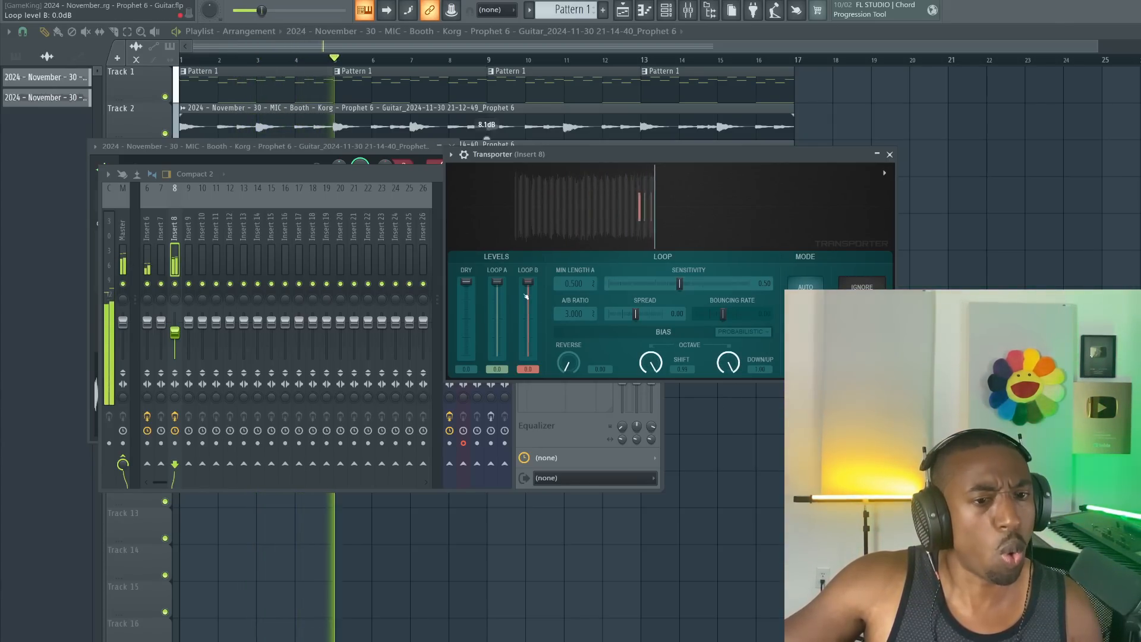
drag(528, 290, 528, 307)
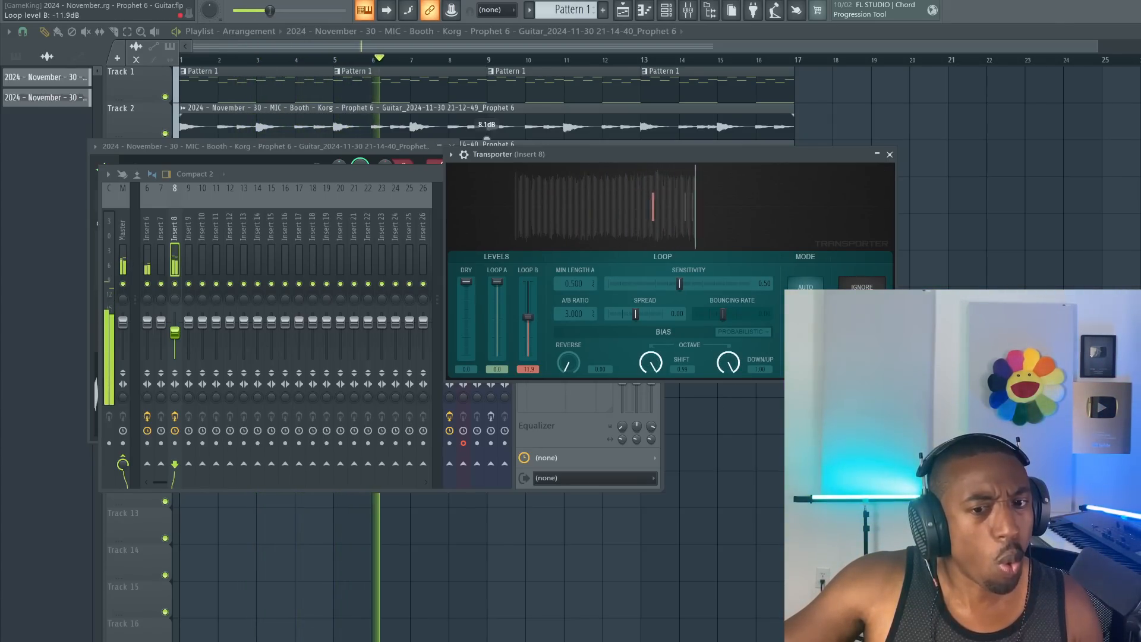
Switch Transporter on insert 8 to Tempo mode with a sensitivity of 0.75 and a minimum loop A length of 1/1
click(805, 286)
drag(679, 284, 714, 284)
click(593, 284)
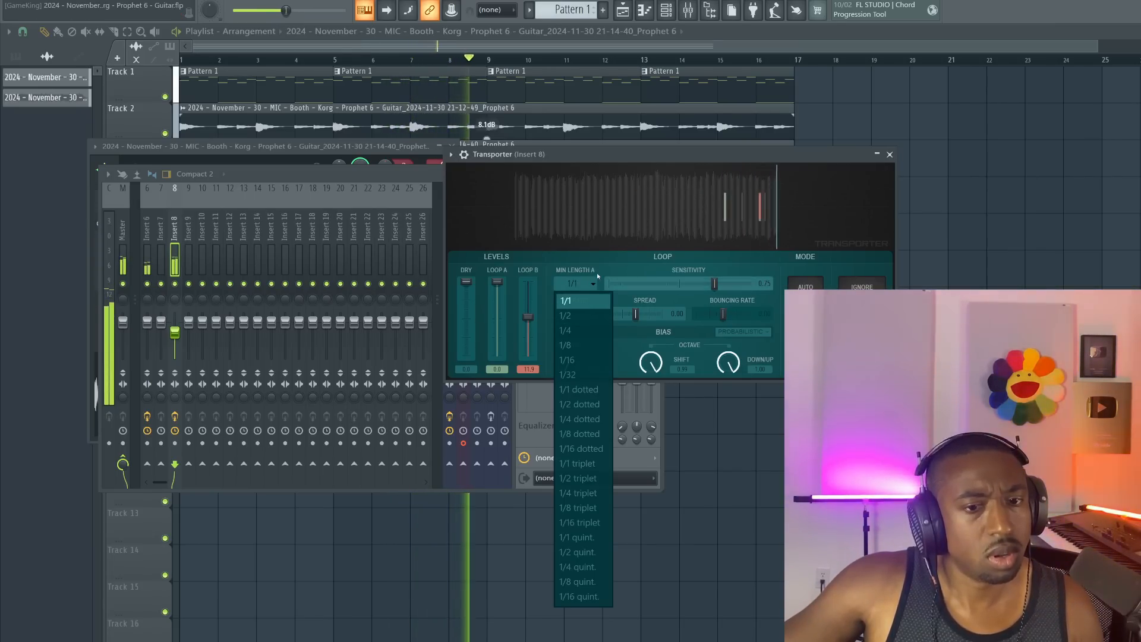
click(597, 276)
click(586, 284)
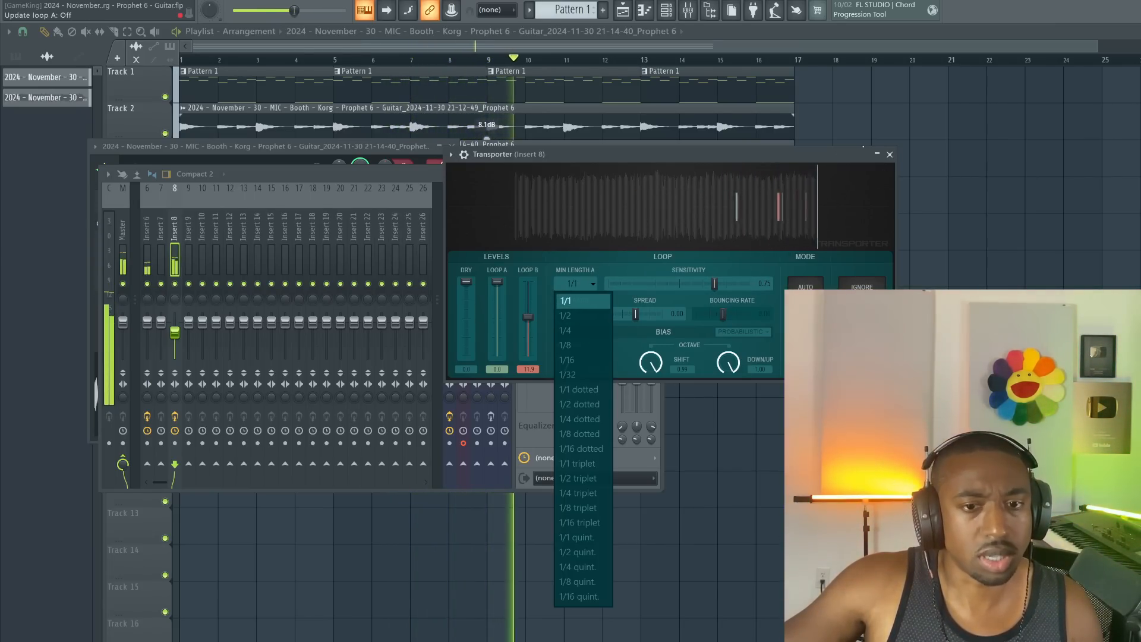
Disable Transporter in slot 1 of mixer insert 8, replay the arrangement and save the project
click(890, 154)
click(889, 154)
key(F12)
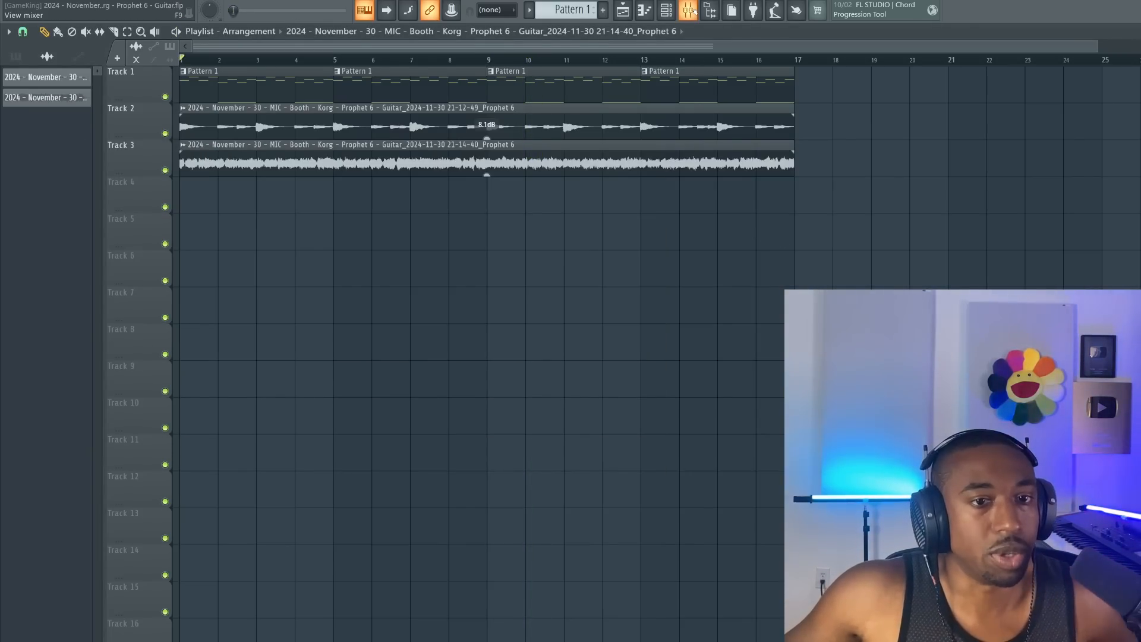
key(F9)
key(F9)
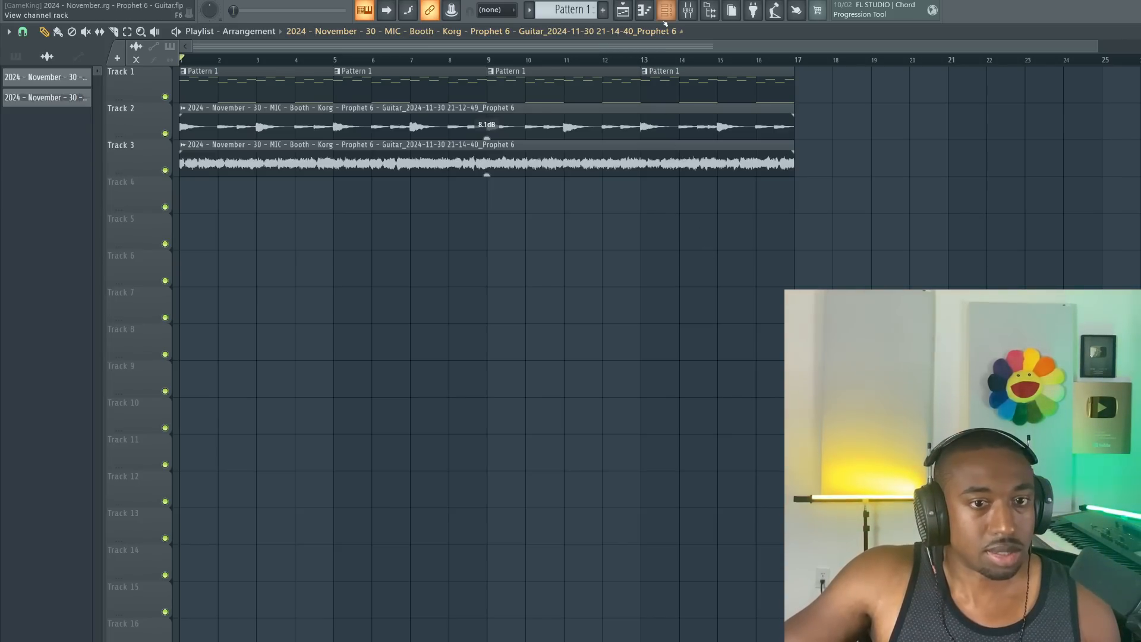
key(space)
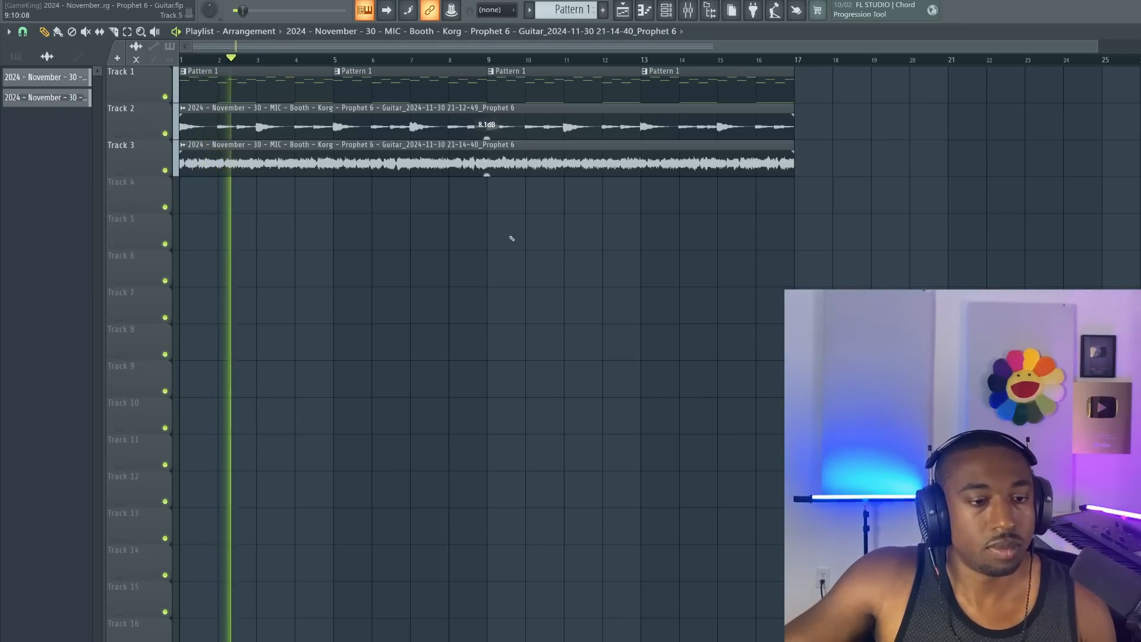
key(ctrl+s)
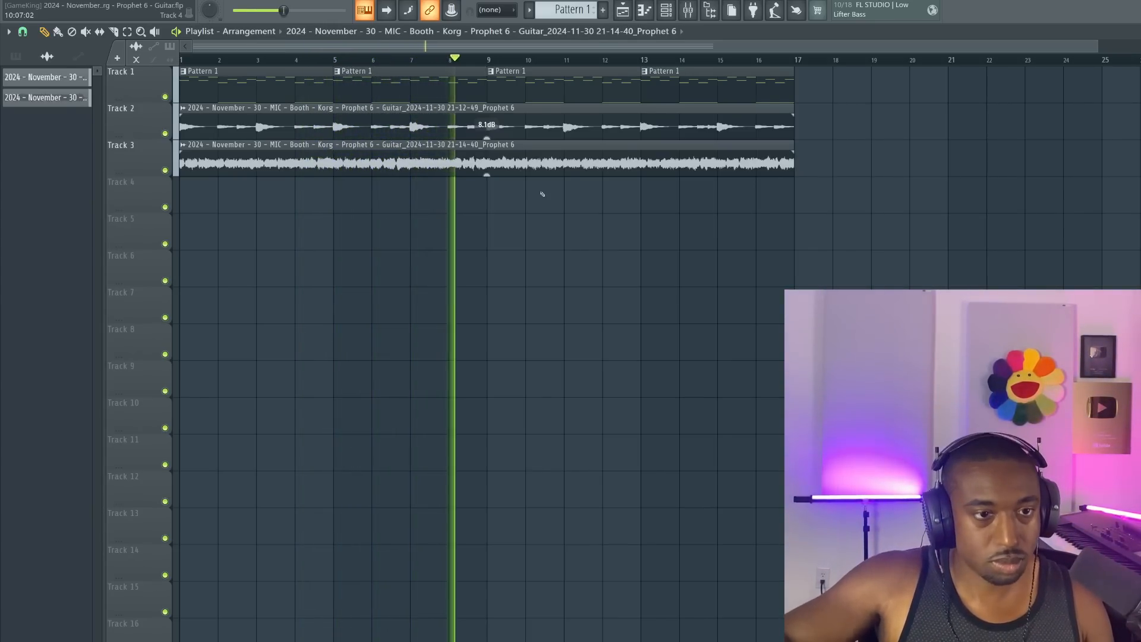
Create an automation clip for LuxeVerb's mix level on insert 6 and lower its start point to the minimum
click(688, 10)
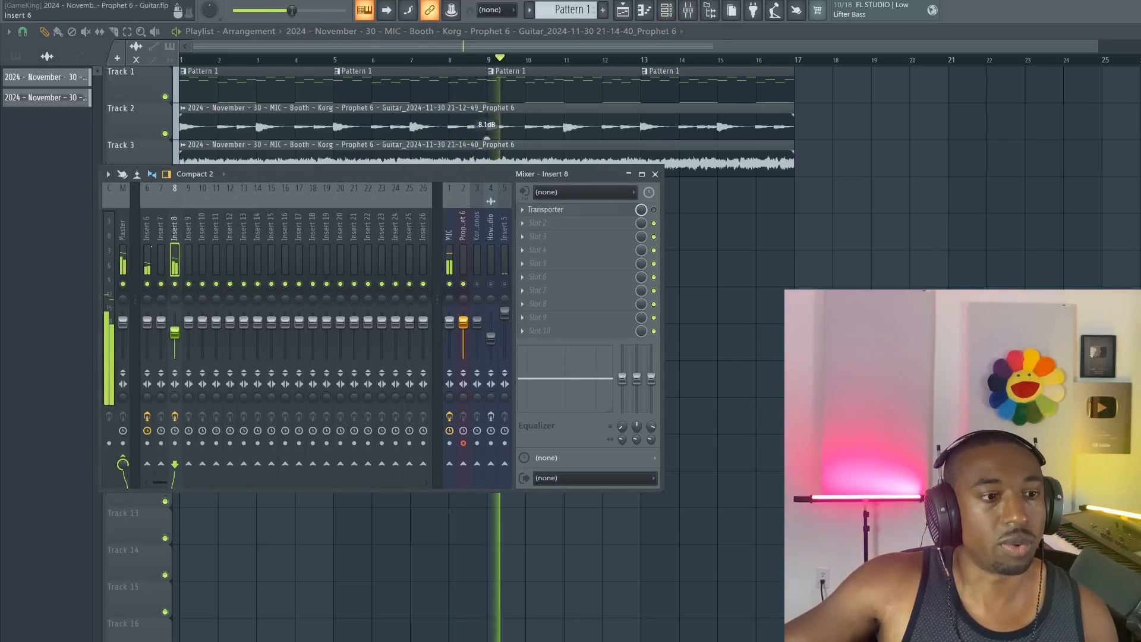
click(146, 238)
right_click(641, 223)
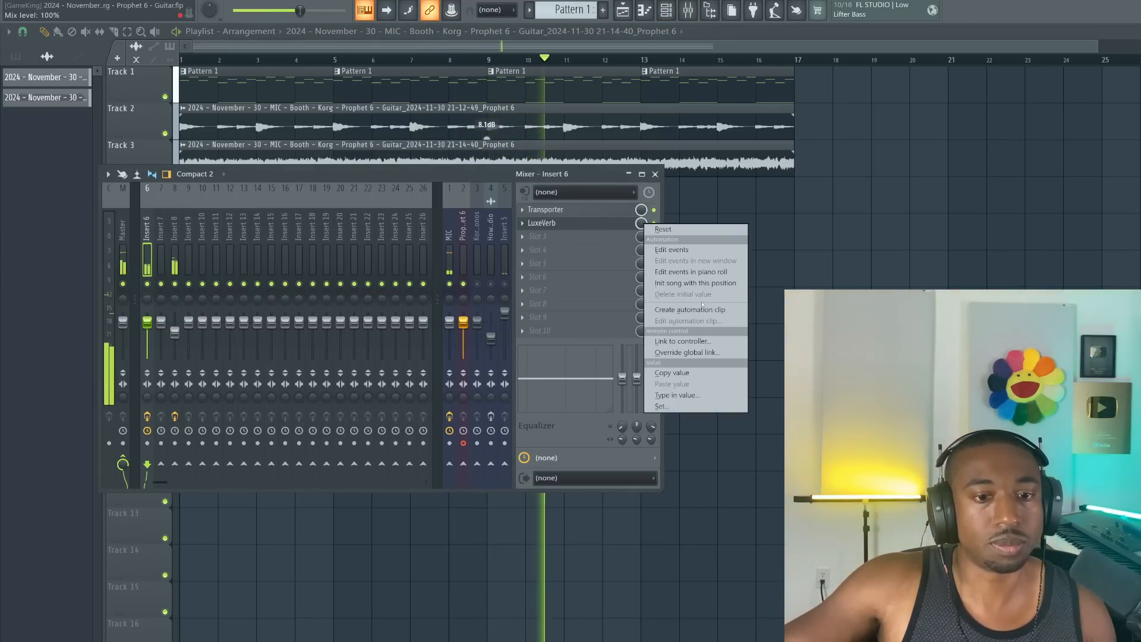
click(684, 308)
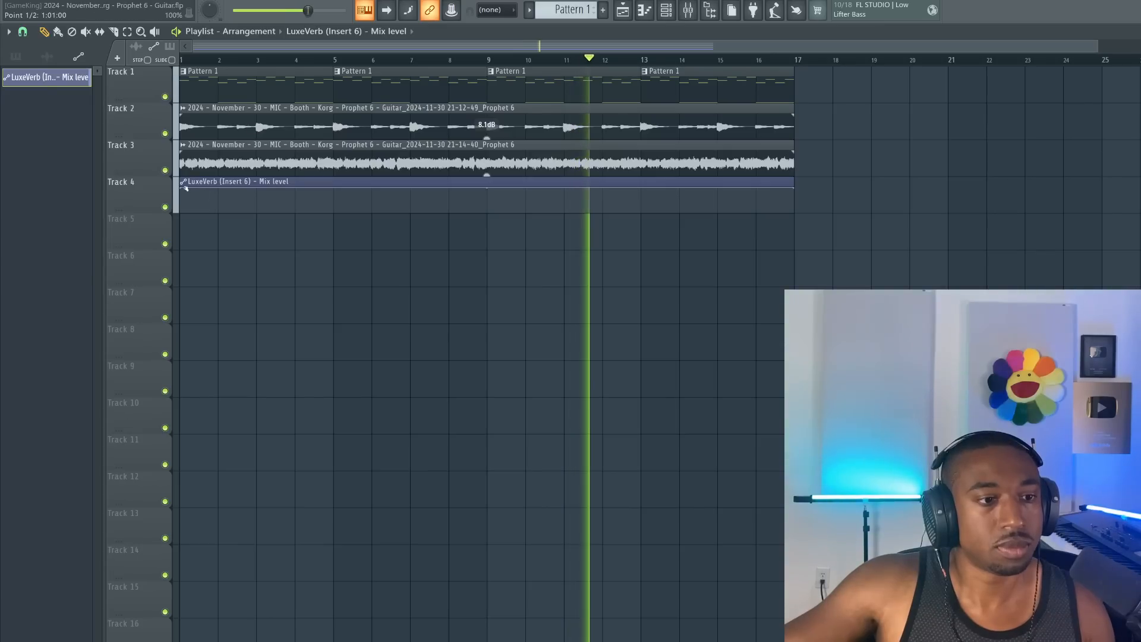
key(space)
key(space)
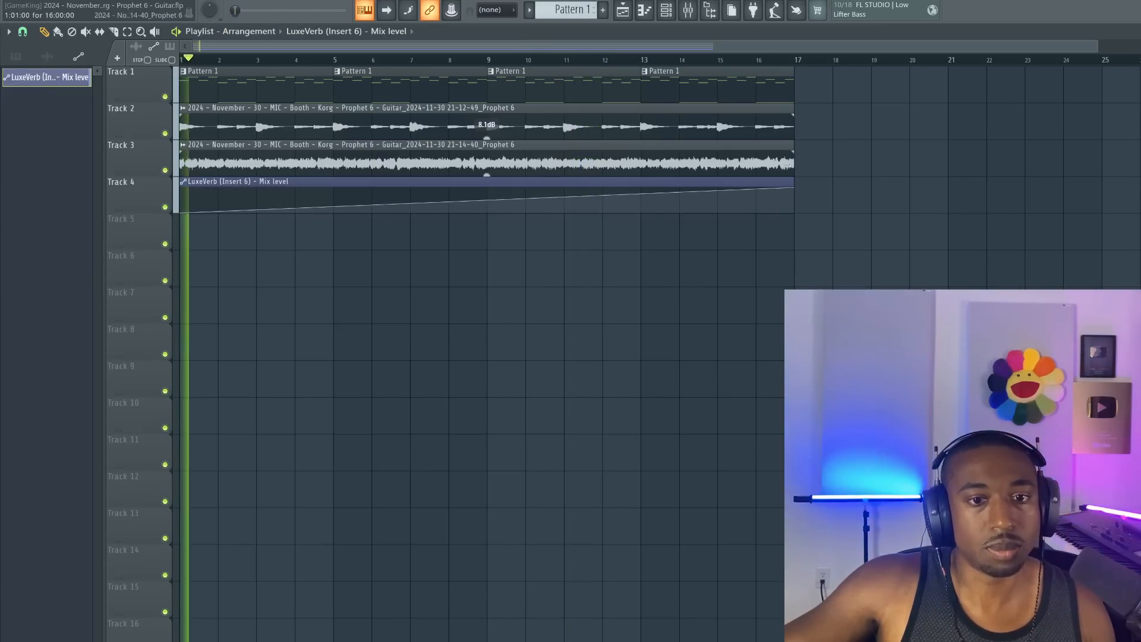
Duplicate the clips on Tracks 1 to 3 from bar 17 and extend the LuxeVerb mix automation across the copies
key(ctrl+a)
key(ctrl+b)
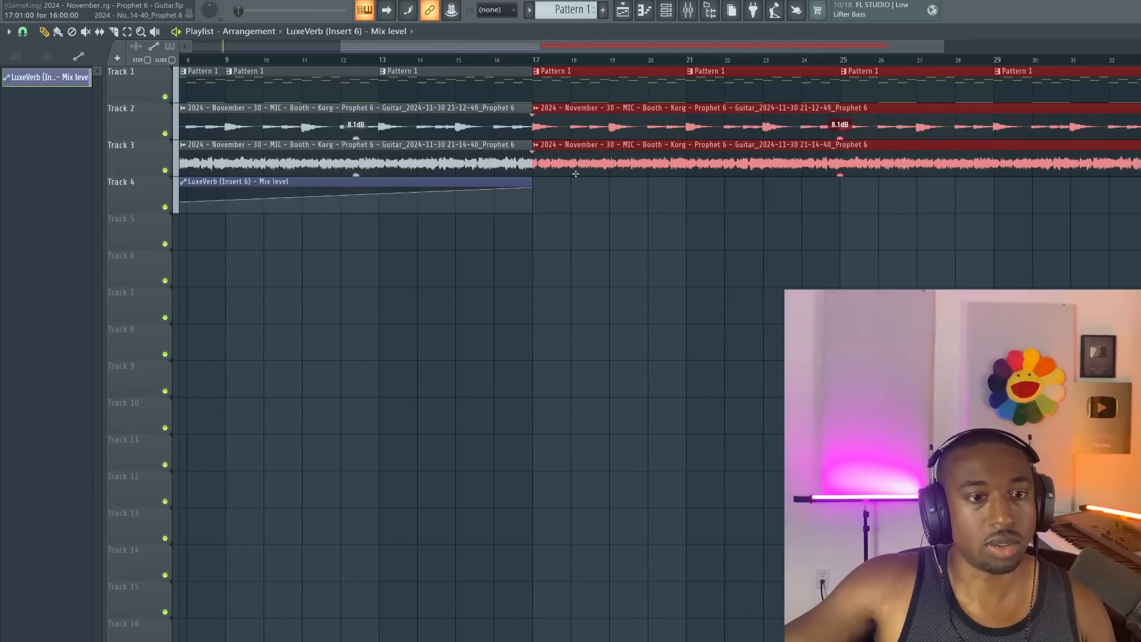
drag(533, 186, 1138, 187)
Open Transporter on mixer insert 6 and trigger Update Loop A/B several times during playback, then return to the playlist
click(688, 10)
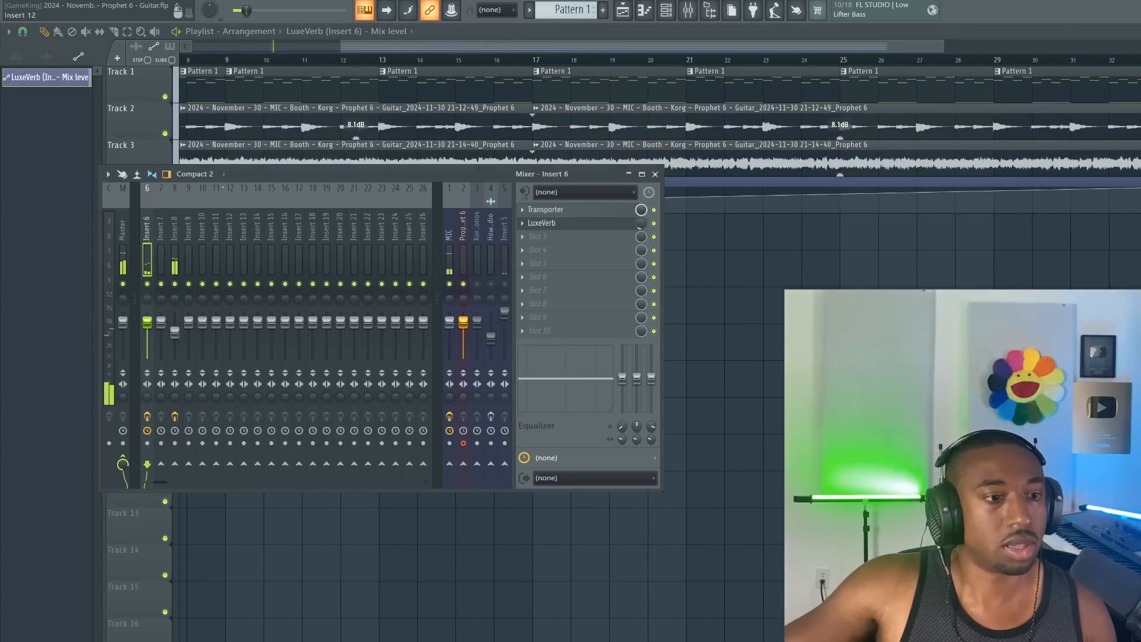
click(579, 213)
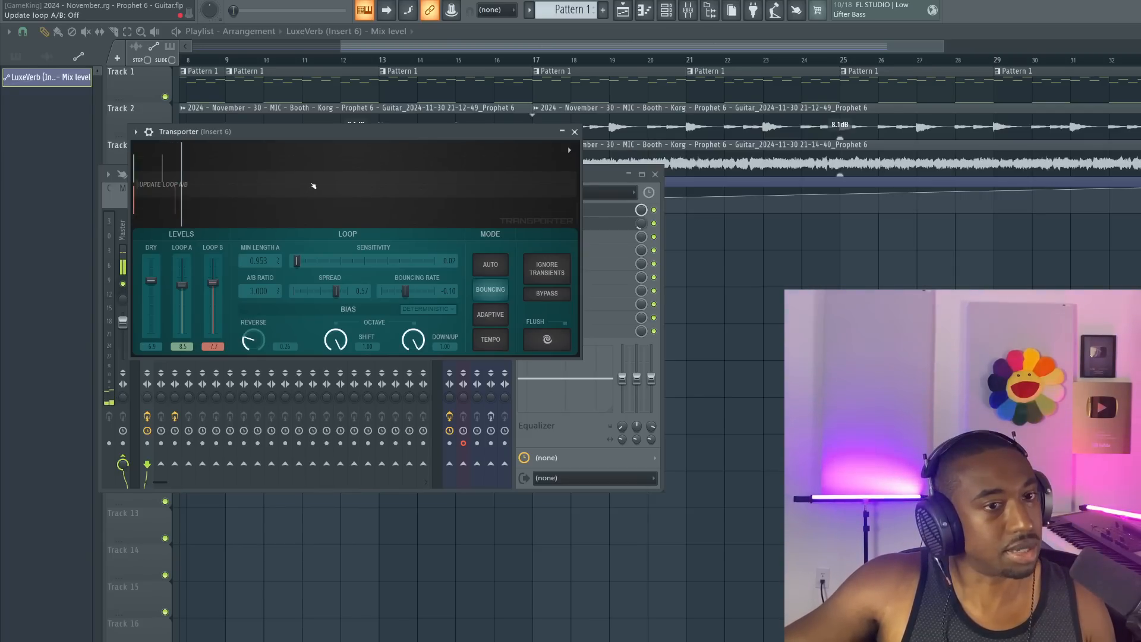
click(313, 186)
click(313, 186)
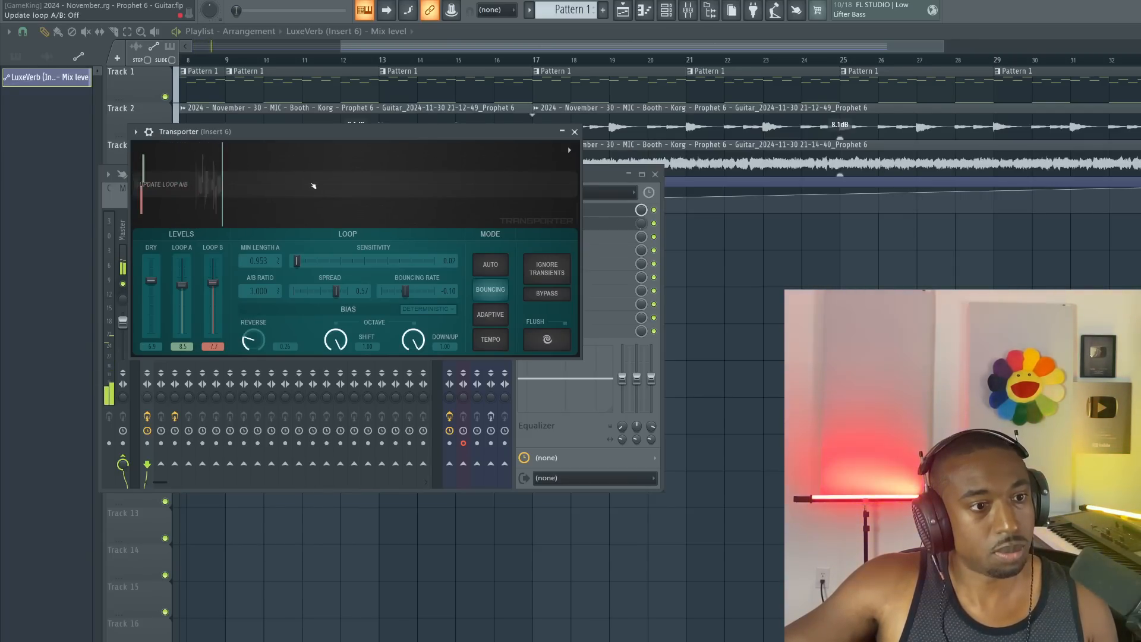
click(313, 186)
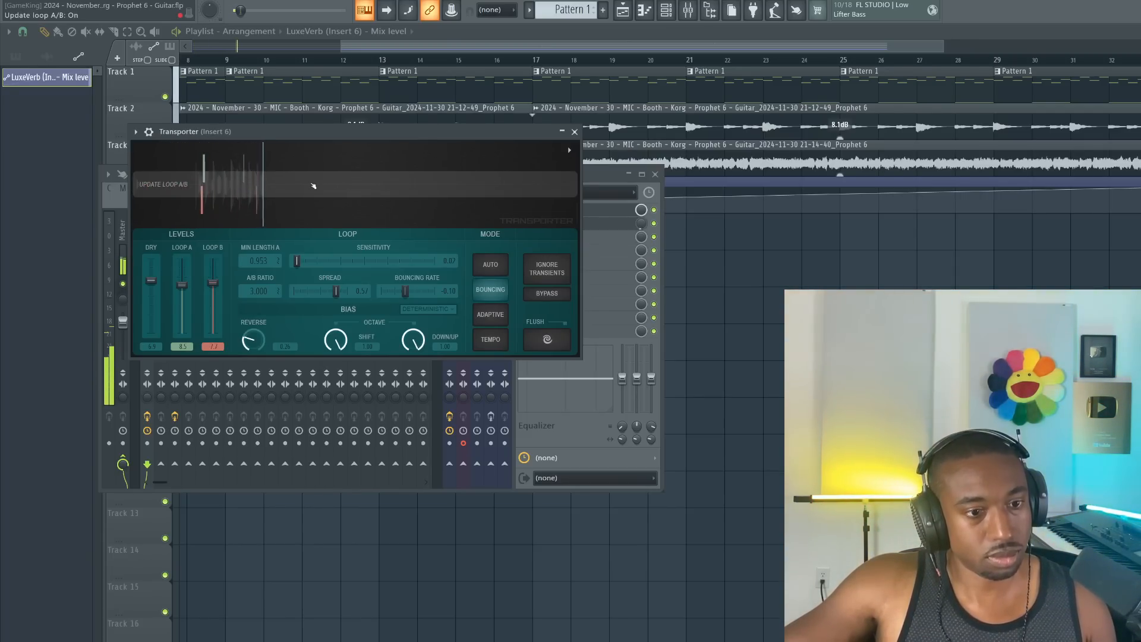
click(314, 187)
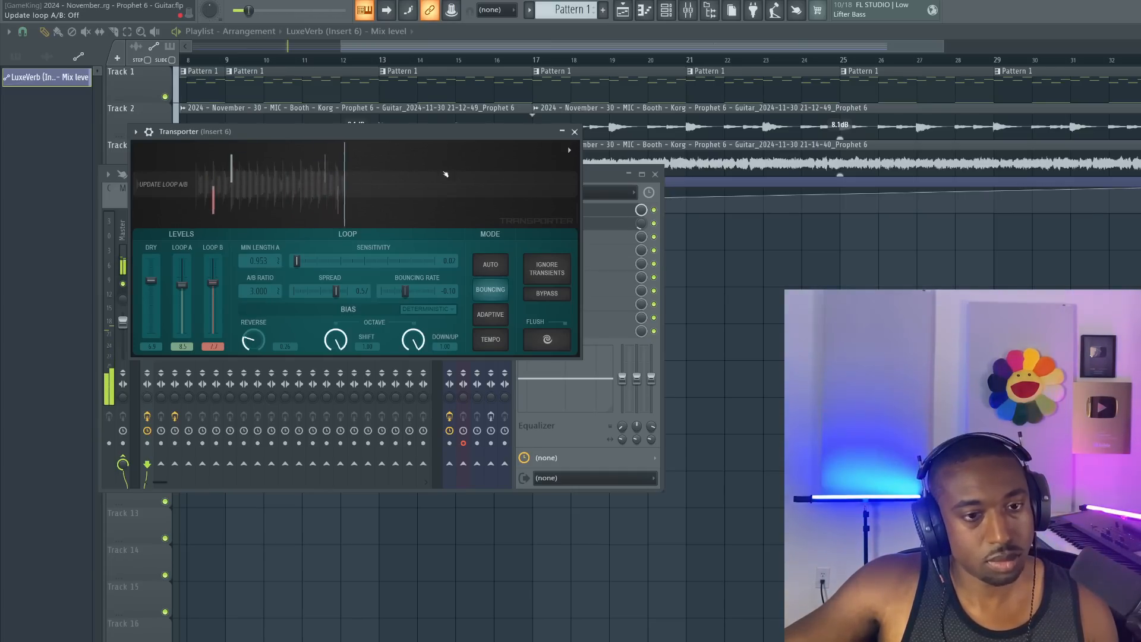
click(574, 131)
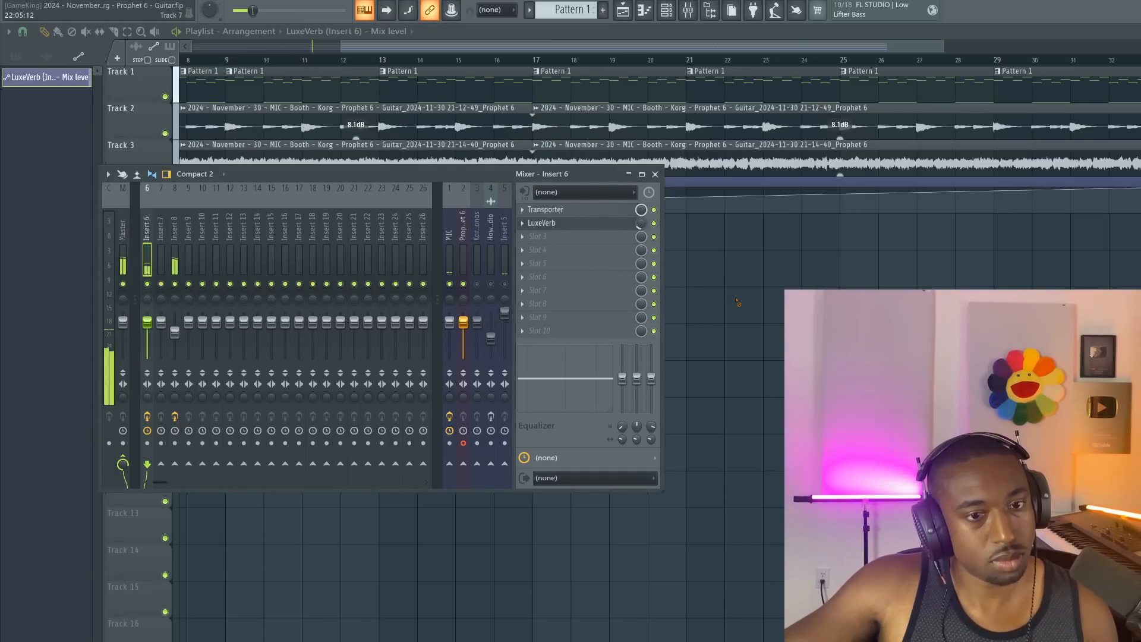
key(F9)
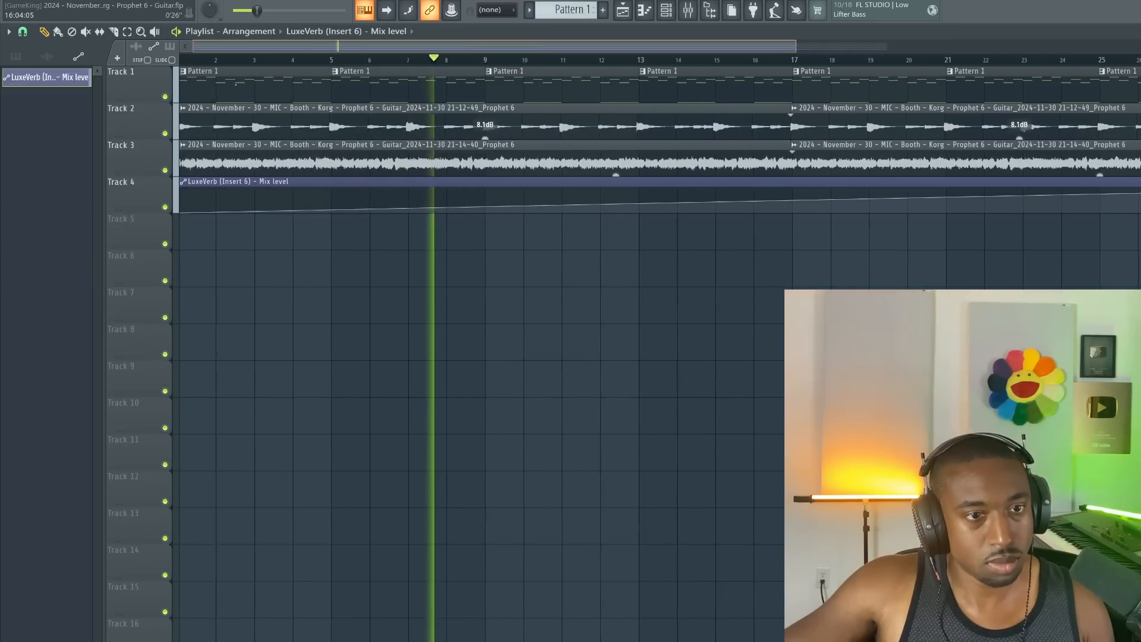
Open Transporter on mixer insert 6 and switch its theme to Dark, followed by Light
click(687, 9)
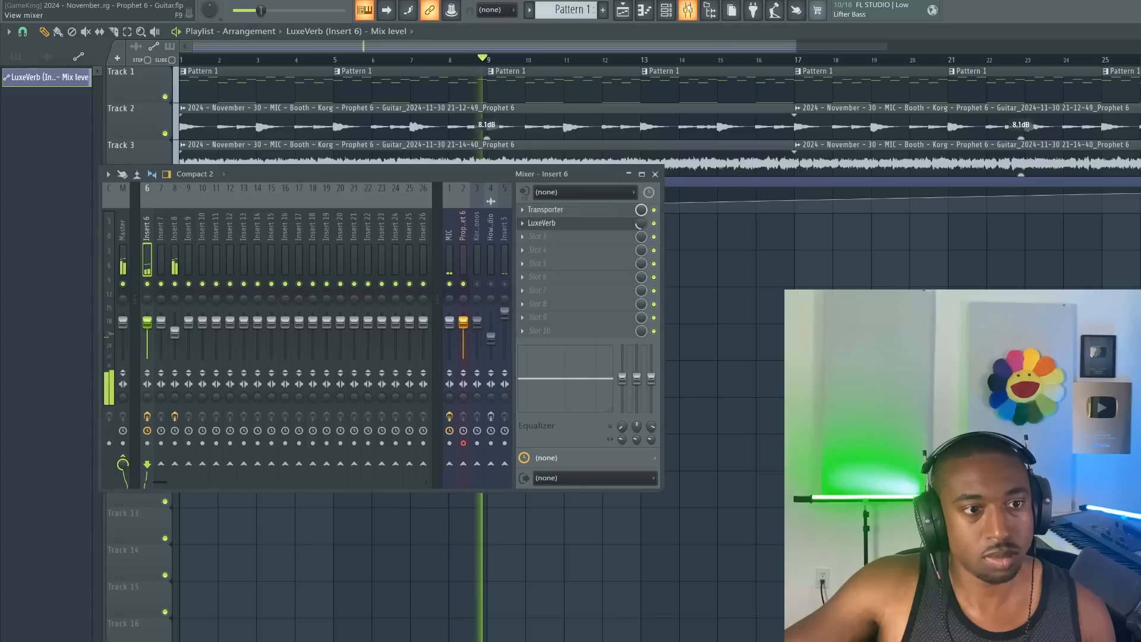
click(544, 209)
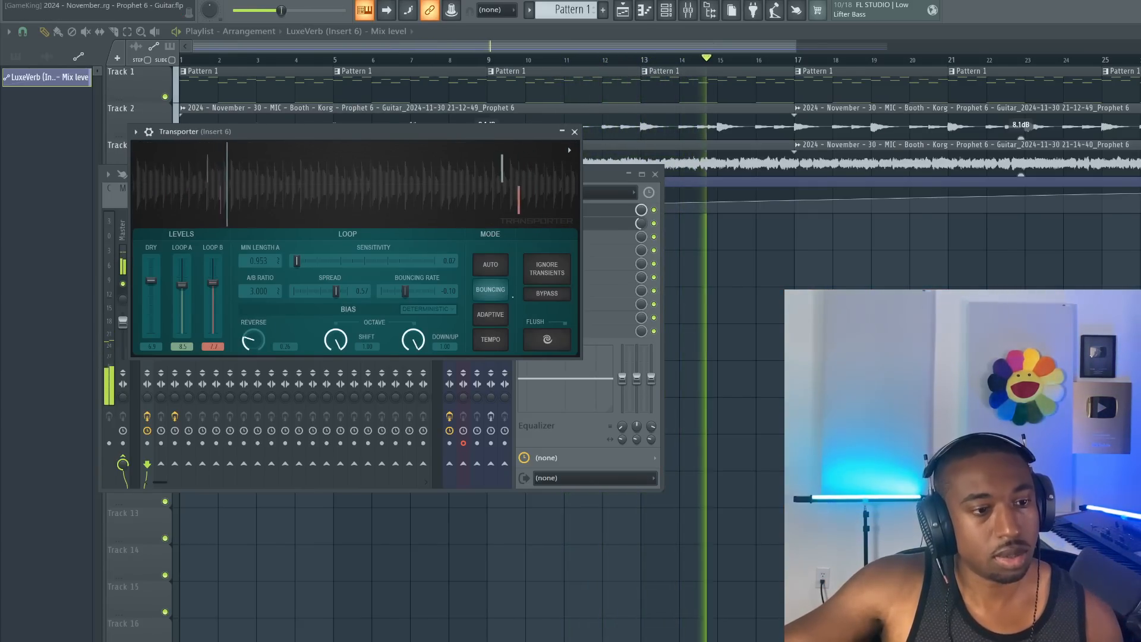
click(569, 151)
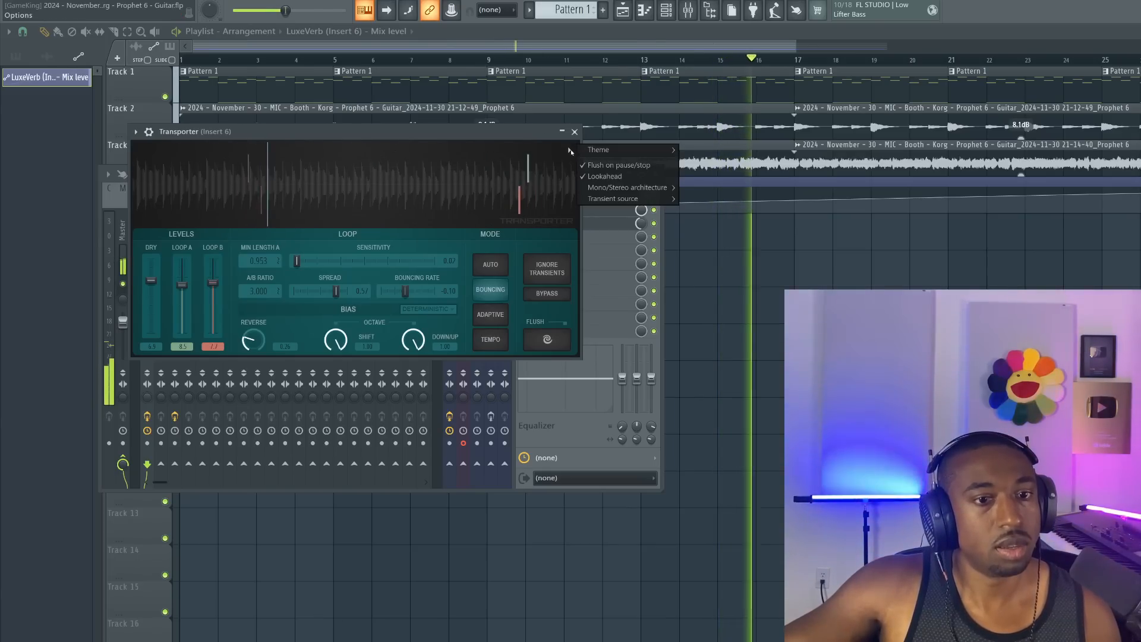
mouse_move(654, 150)
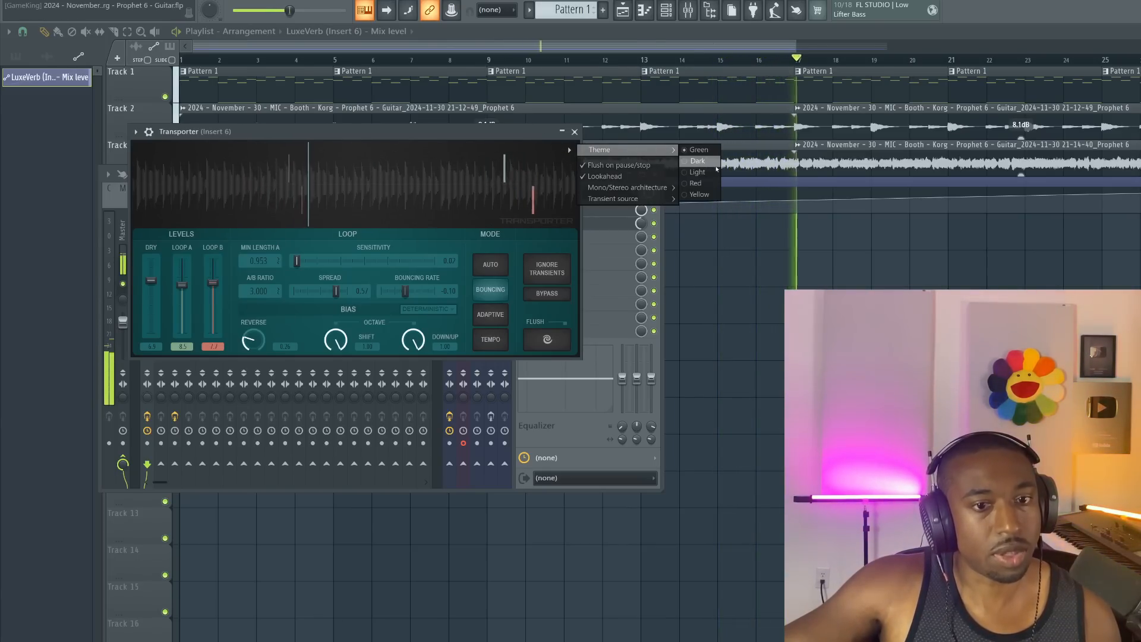
click(713, 163)
click(569, 148)
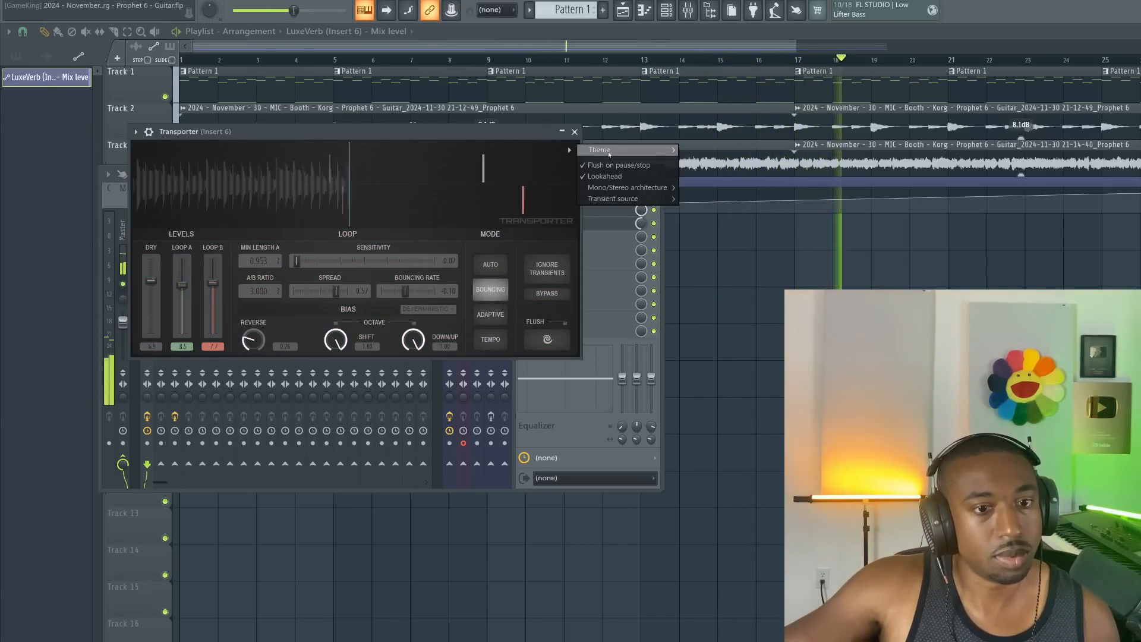
mouse_move(609, 151)
click(710, 175)
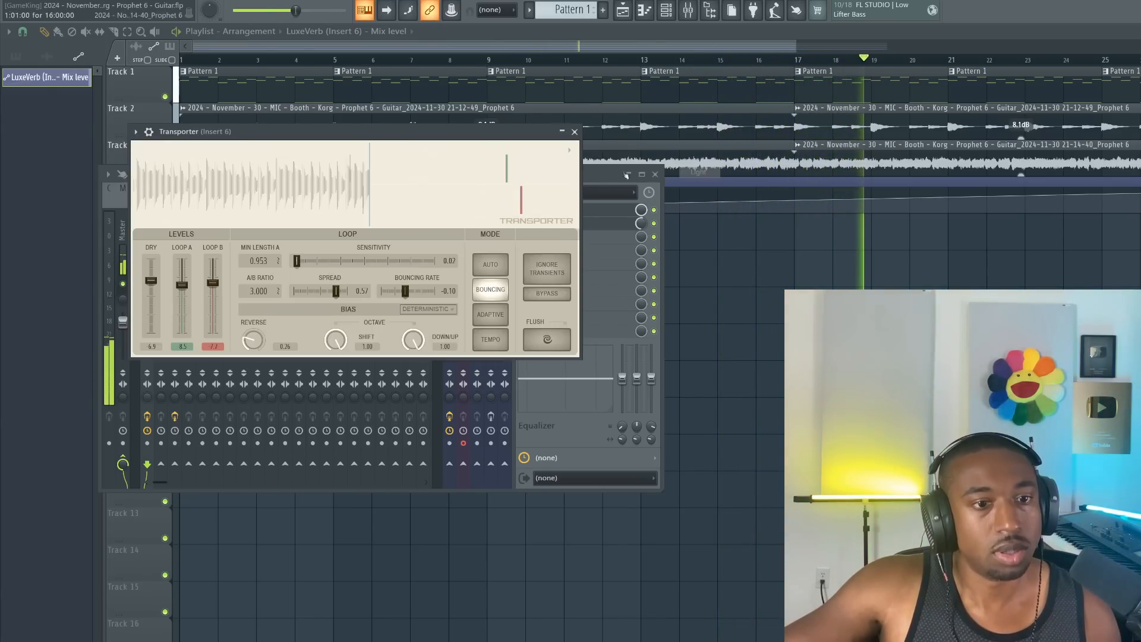
Try the Red and Yellow themes in Transporter
click(569, 149)
mouse_move(618, 150)
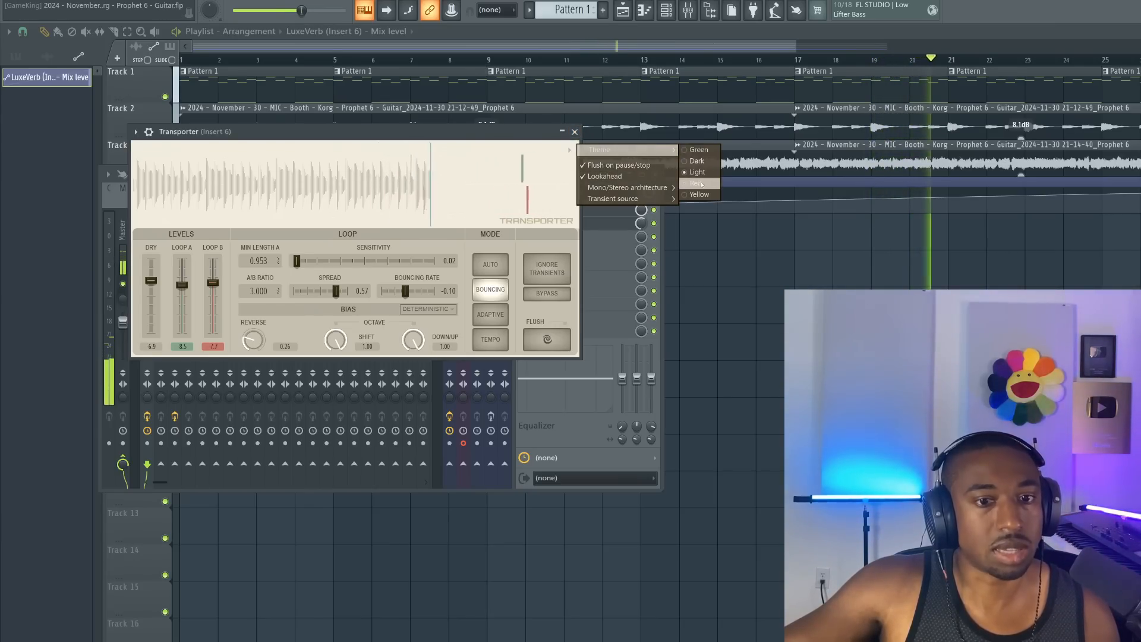
click(702, 184)
click(569, 148)
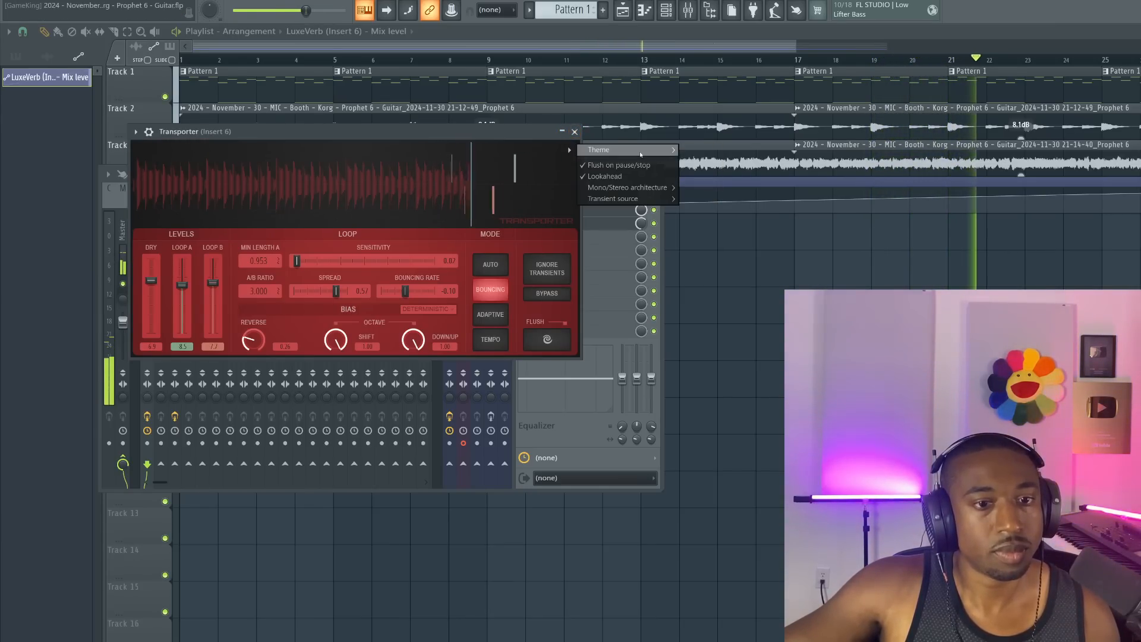
click(700, 193)
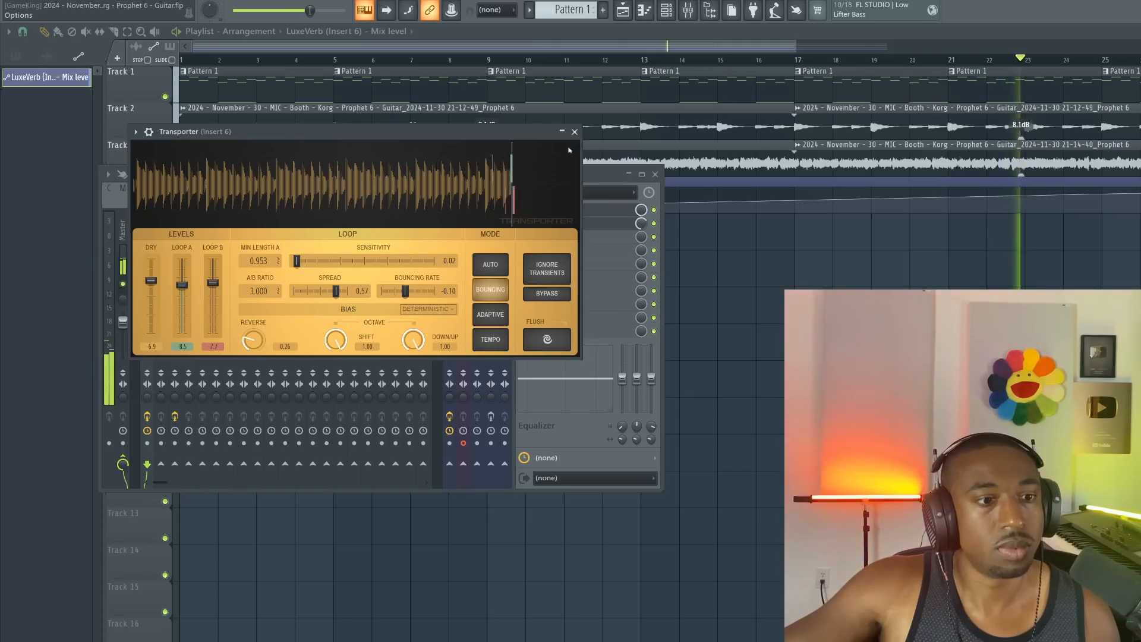
Set Transporter's theme back to Light, closing the plugin and the mixer
click(569, 150)
mouse_move(630, 150)
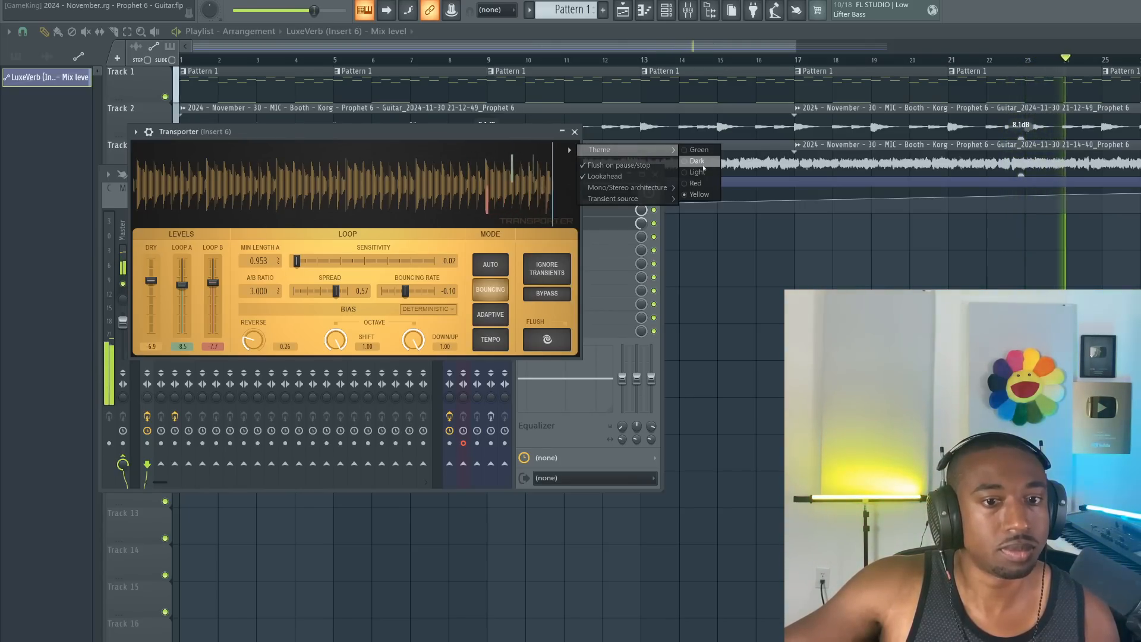
click(699, 172)
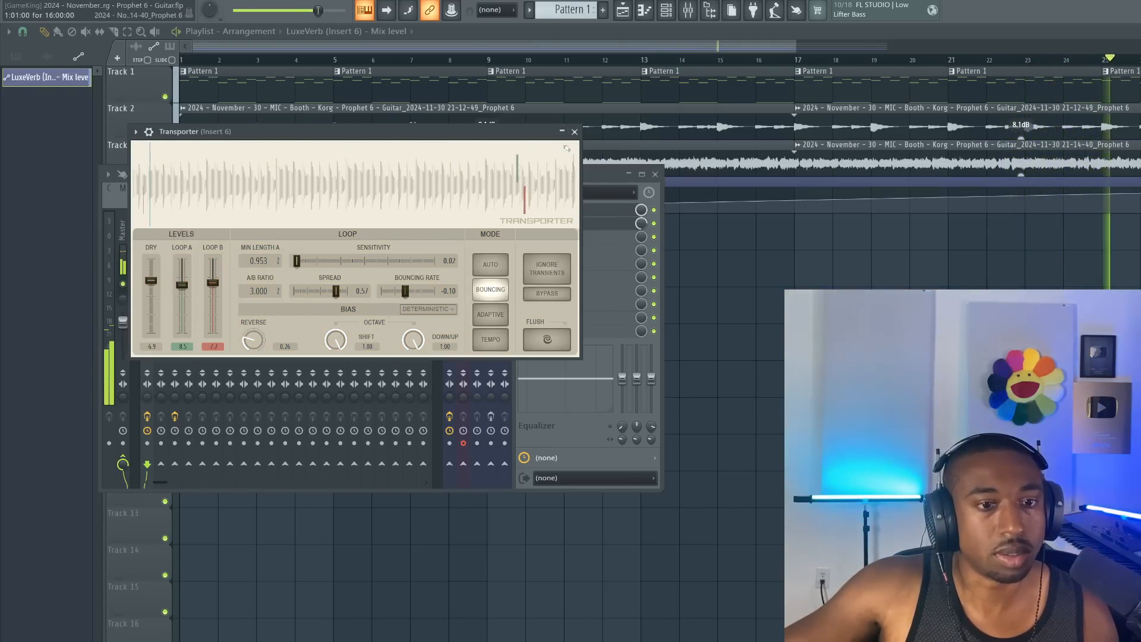
click(655, 174)
click(574, 131)
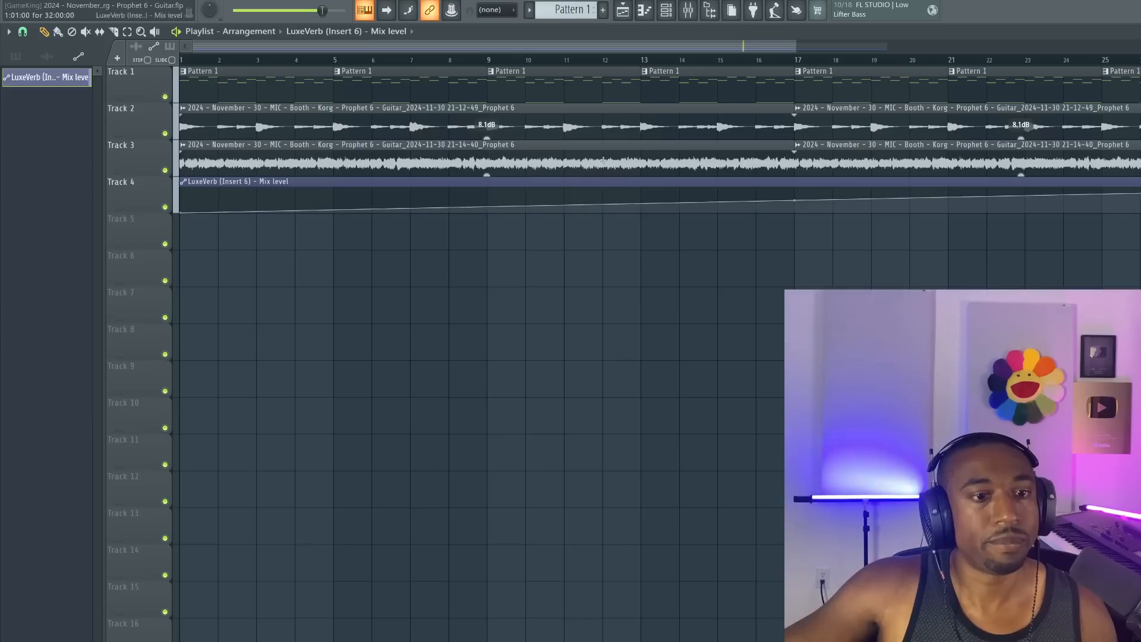
Review the full 32-bar arrangement during playback with the mixer placed below the playlist clips
click(687, 10)
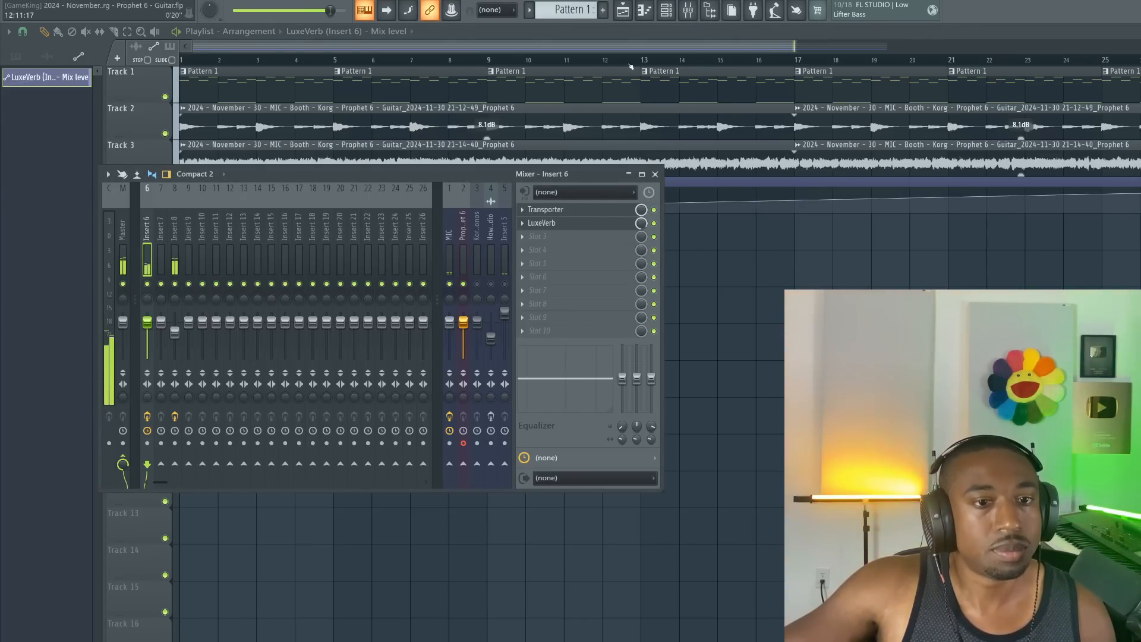
scroll(630, 67, down, 3)
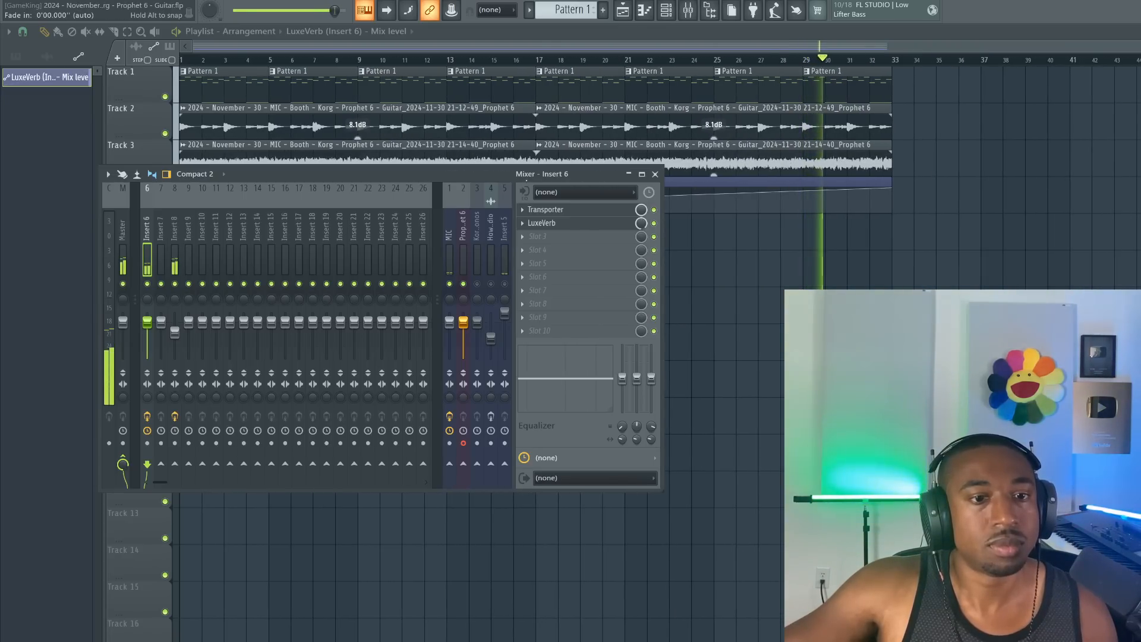
drag(500, 176, 520, 247)
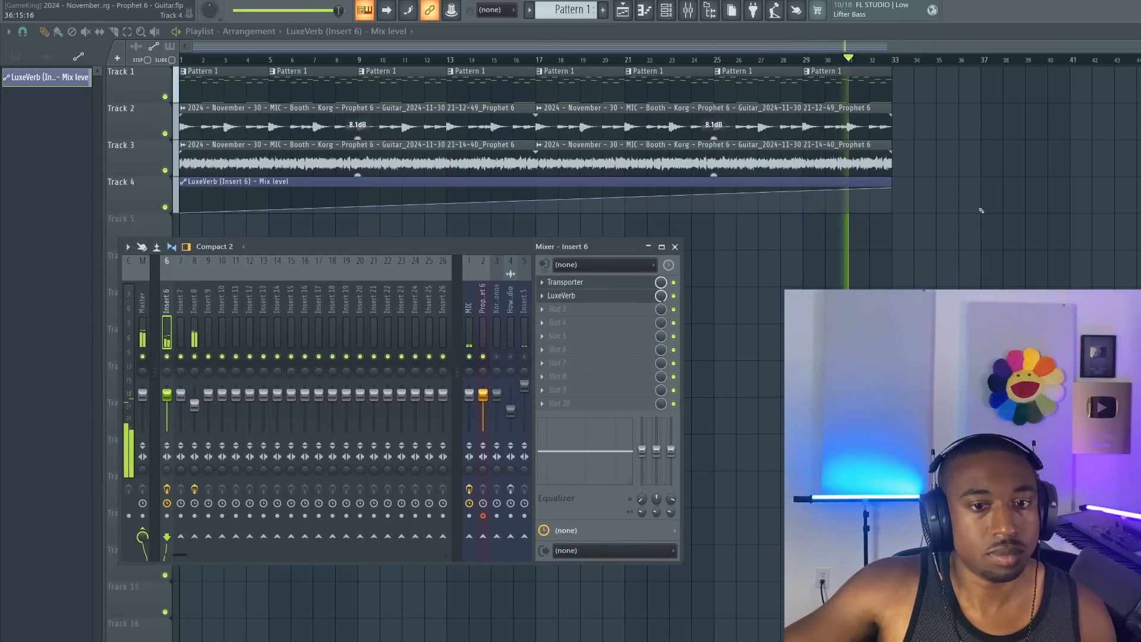
drag(980, 210, 185, 84)
ctrl+click(457, 255)
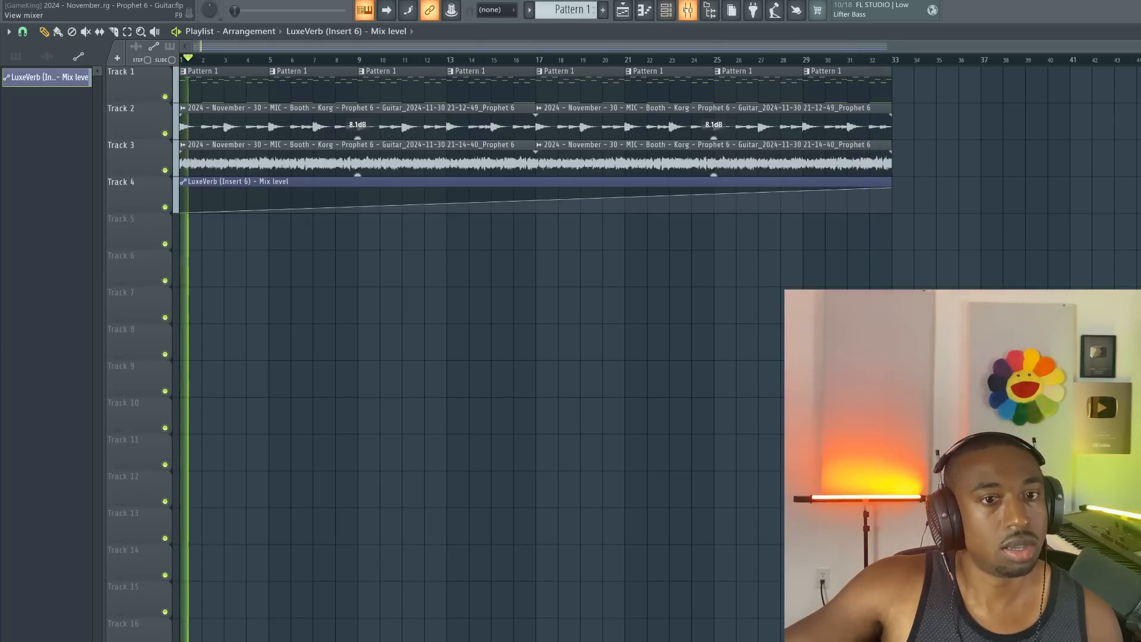
Show the unsorted channels in the channel rack and add a second Busy Works Beats - Hypnos instrument
key(F9)
click(661, 12)
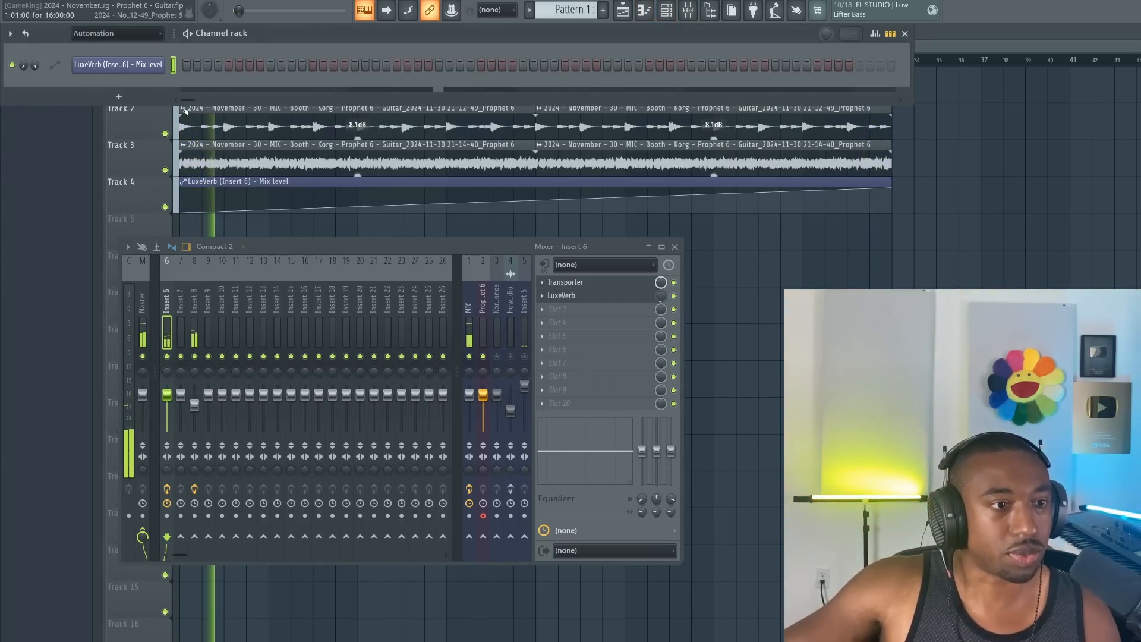
click(117, 37)
click(119, 84)
click(134, 97)
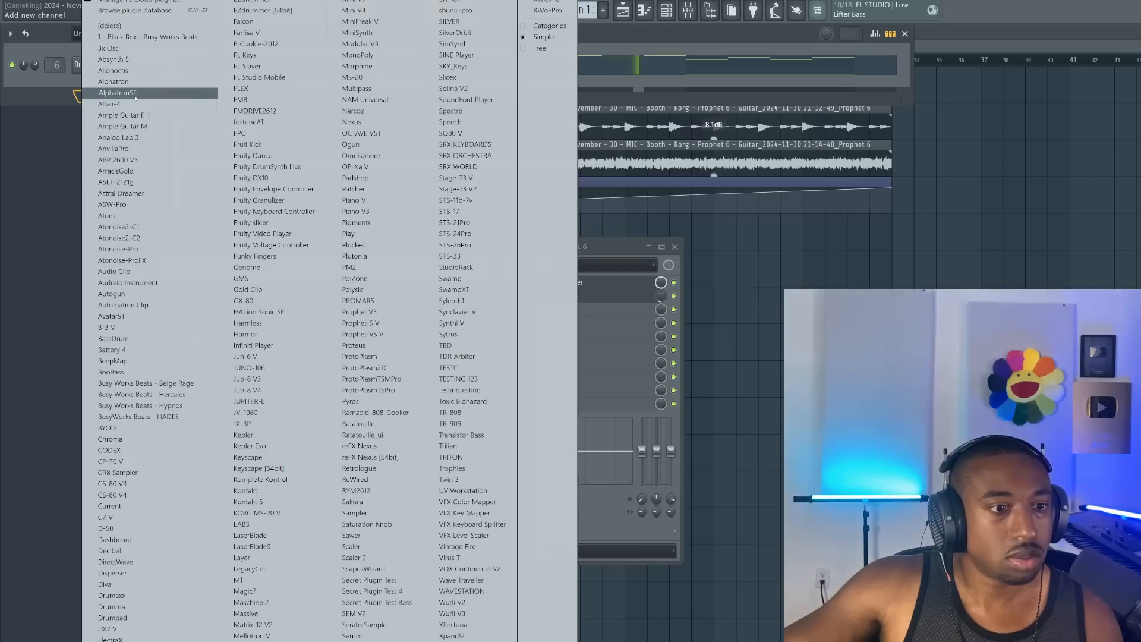
click(173, 405)
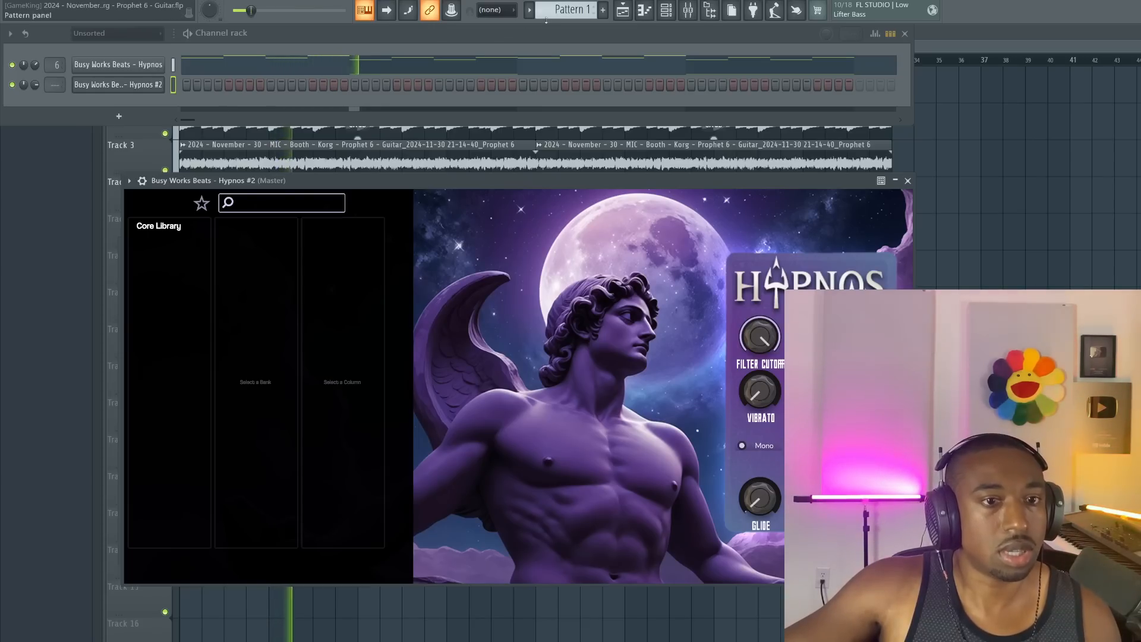
Switch to Pattern 2 and browse the Bass presets of the second Hypnos's Core Library
scroll(547, 17, down, 1)
click(257, 227)
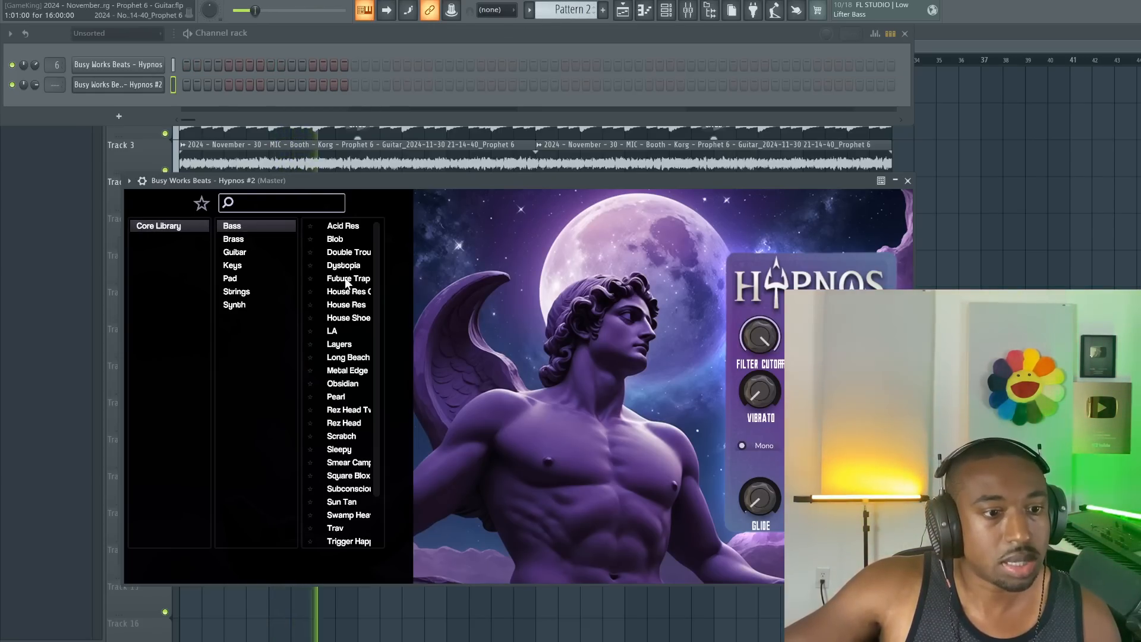
right_click(1016, 307)
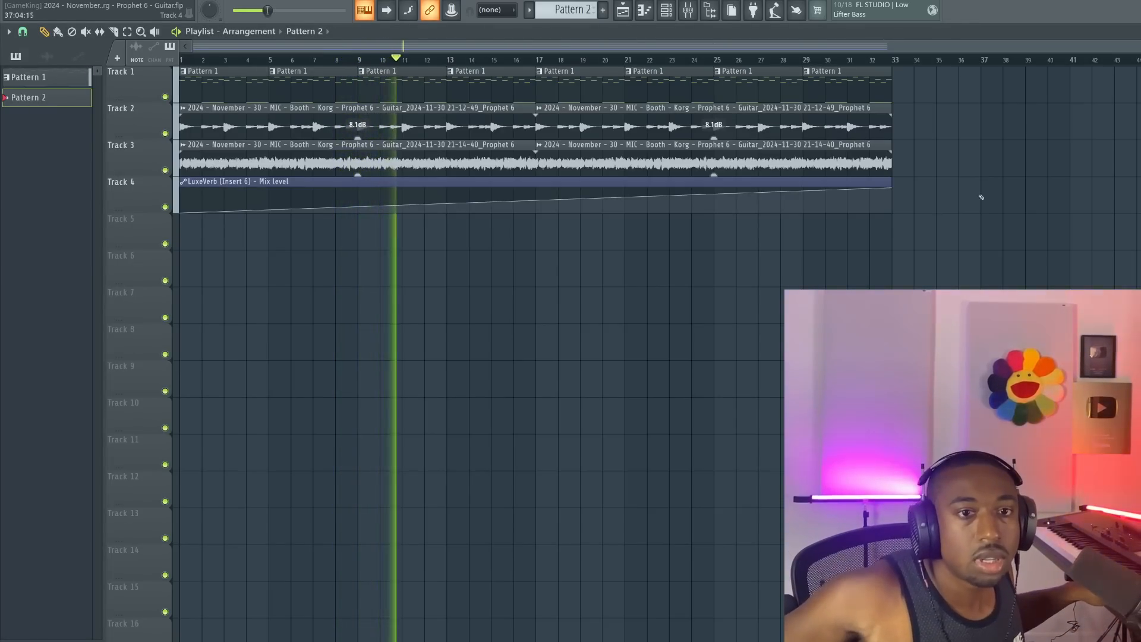
Check the KRONOS controller in the MIDI input settings and return to the channel rack
click(666, 10)
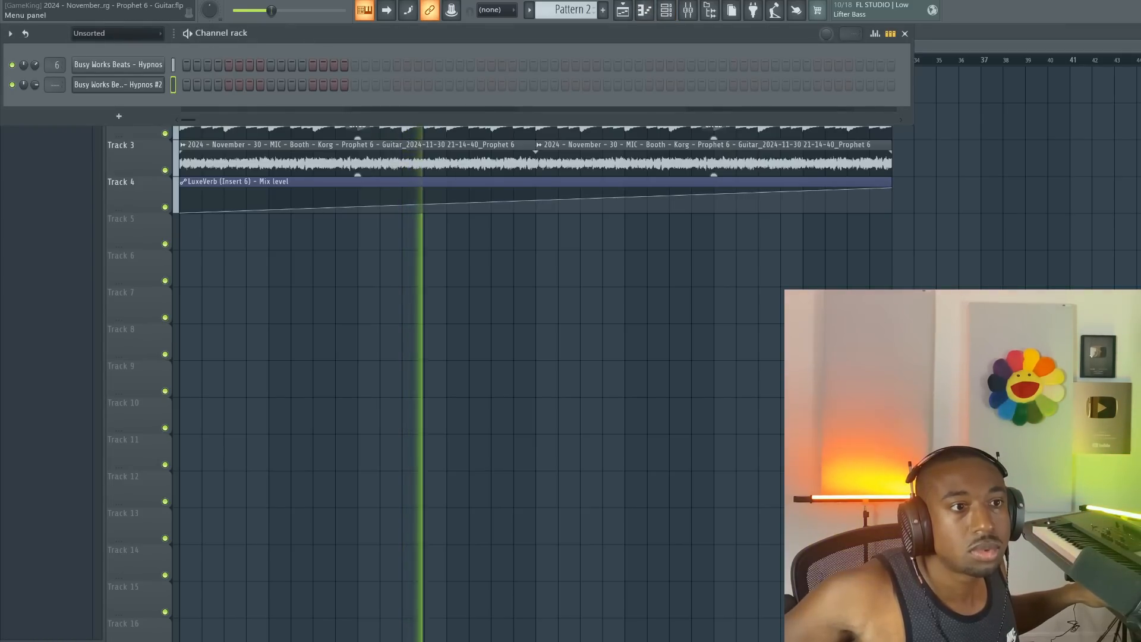
click(130, 1)
click(147, 9)
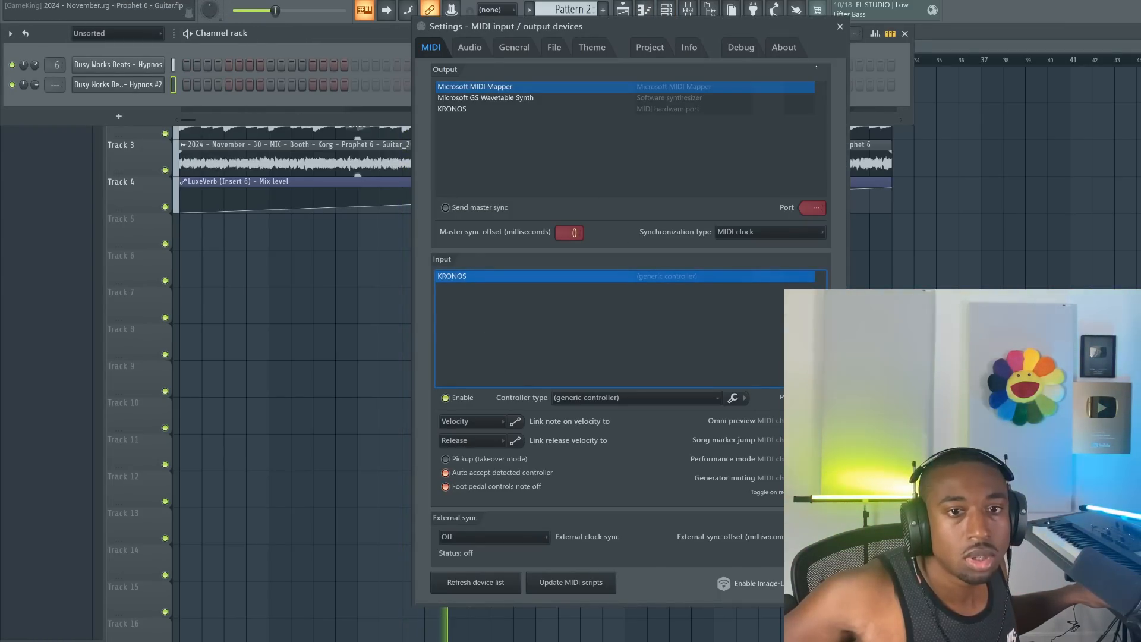
click(839, 27)
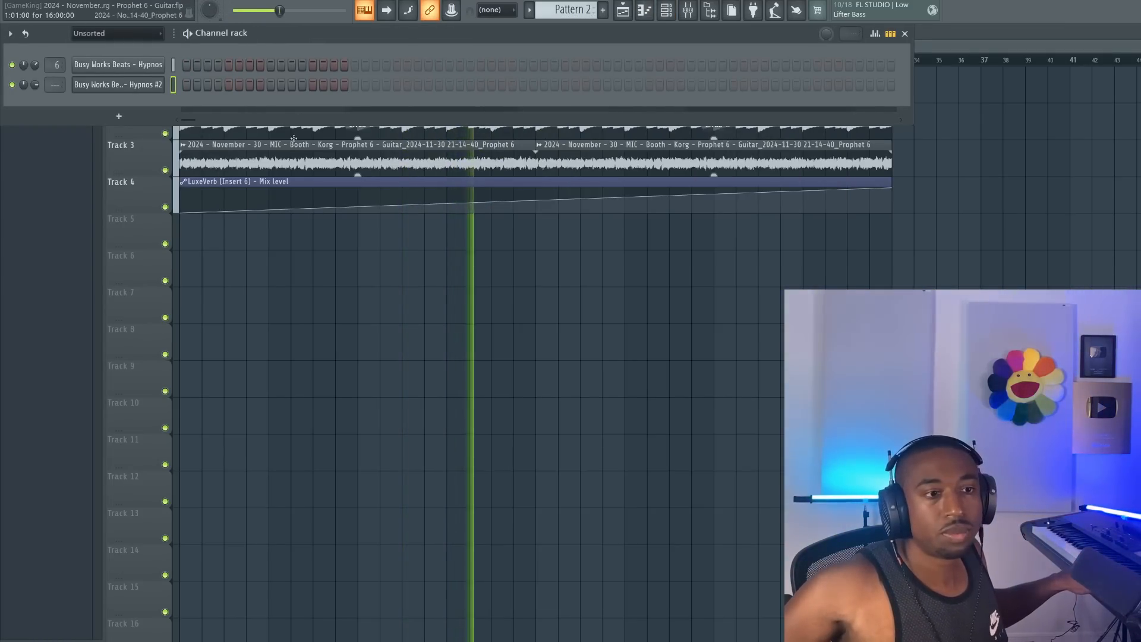
Load the House Res bass preset in the second Hypnos and test it briefly over the arrangement
click(128, 85)
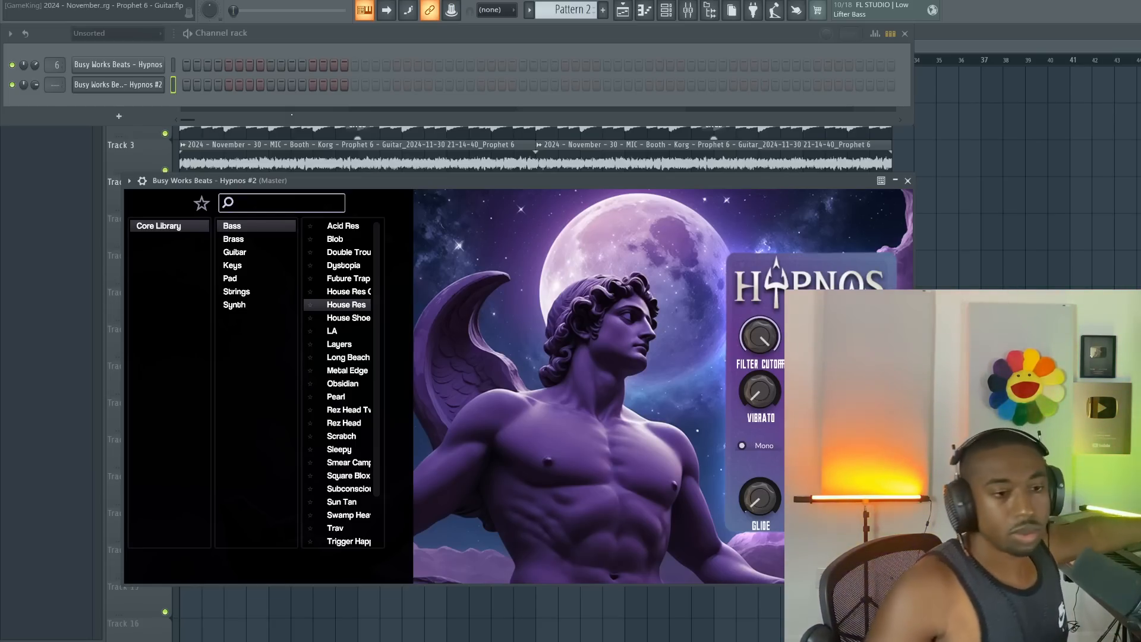
key(F5)
key(space)
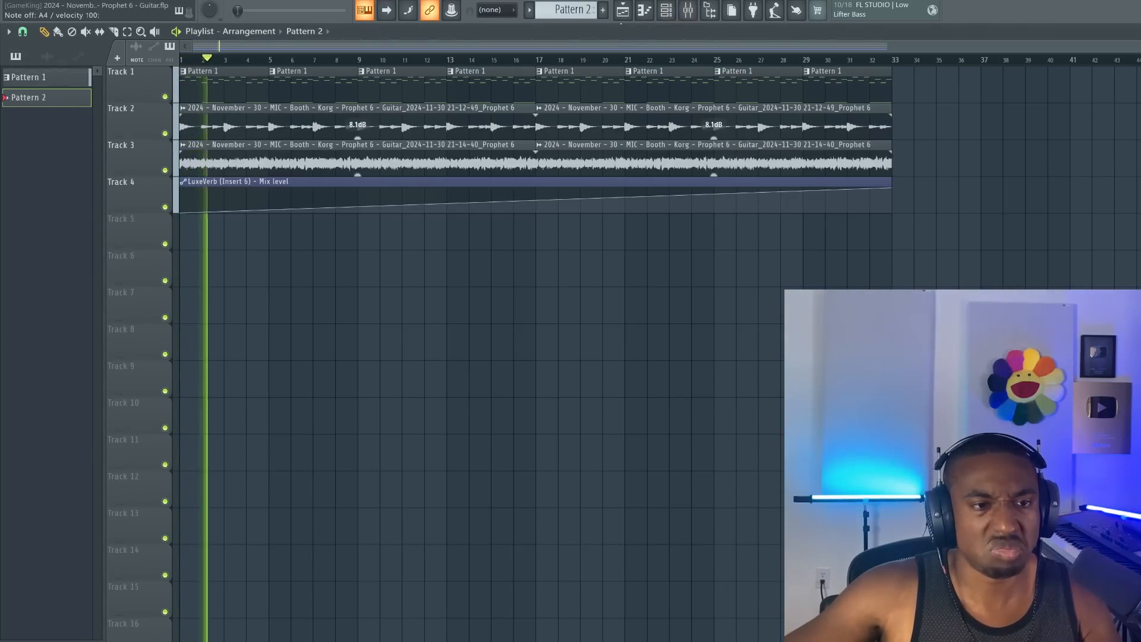
key(space)
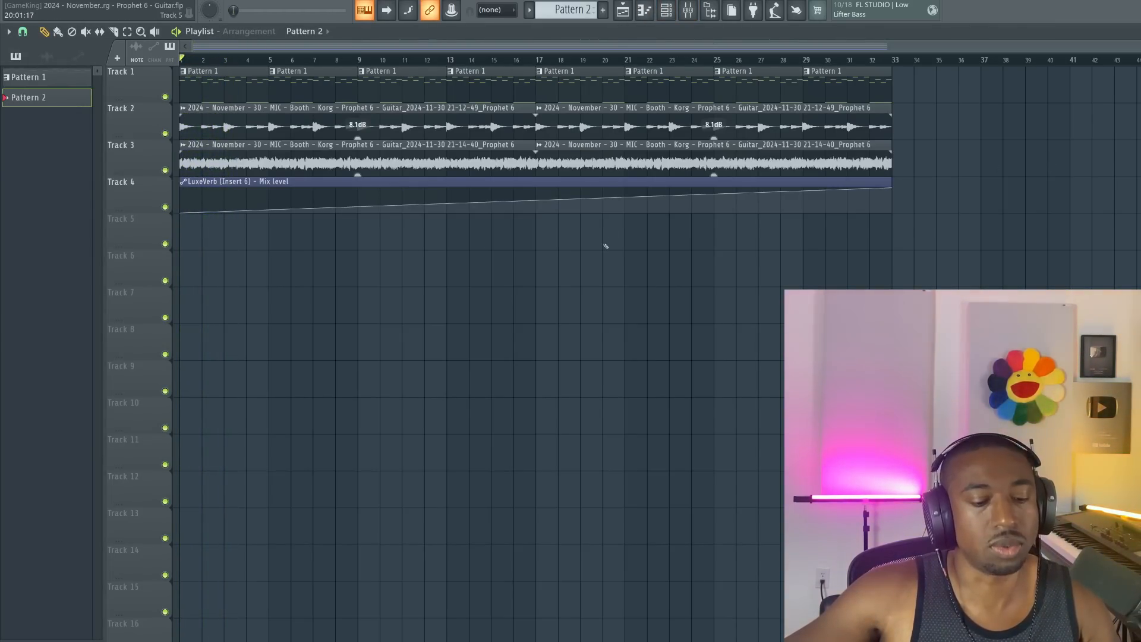
Record a bass line into Pattern 2 over the first 16 bars and place its clip on Track 5 from bar 1
key(space)
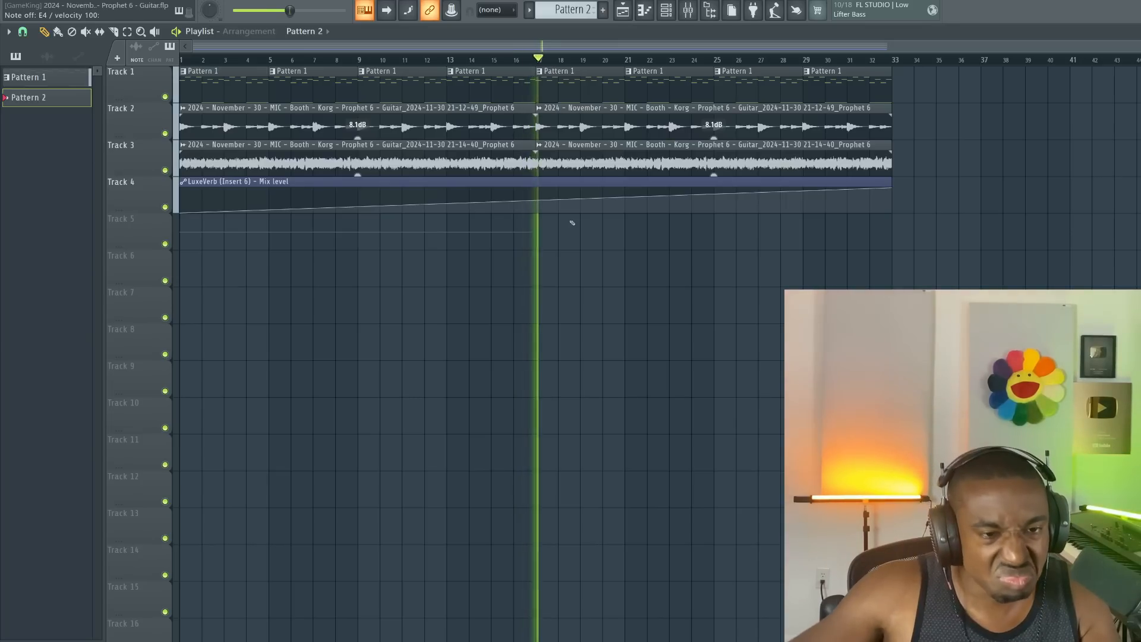
key(space)
click(296, 239)
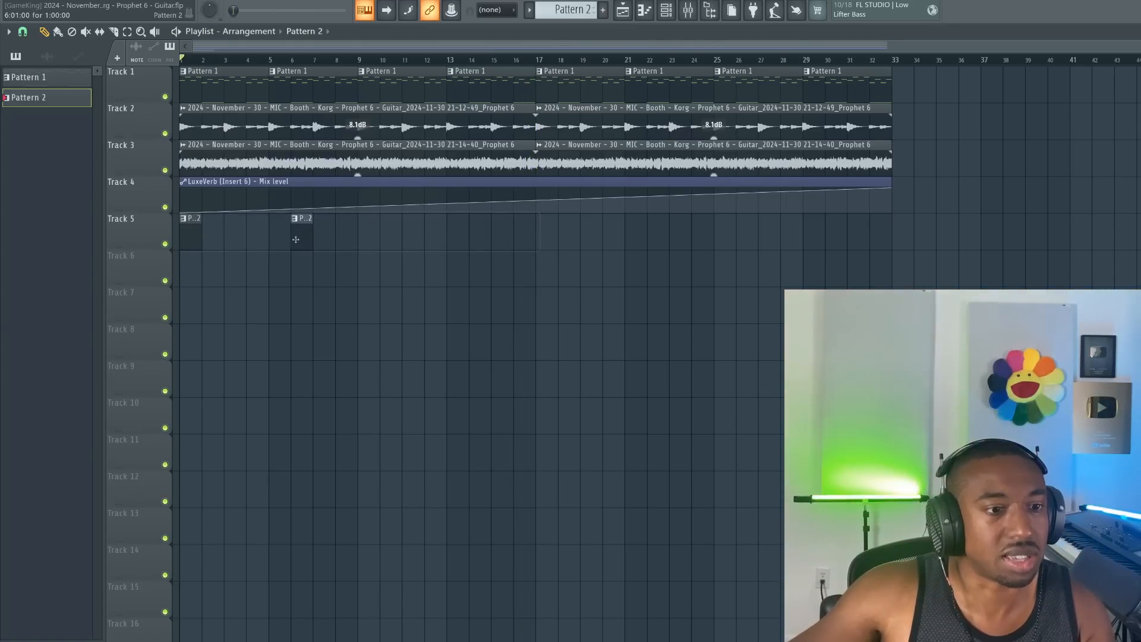
click(192, 235)
drag(202, 234, 497, 233)
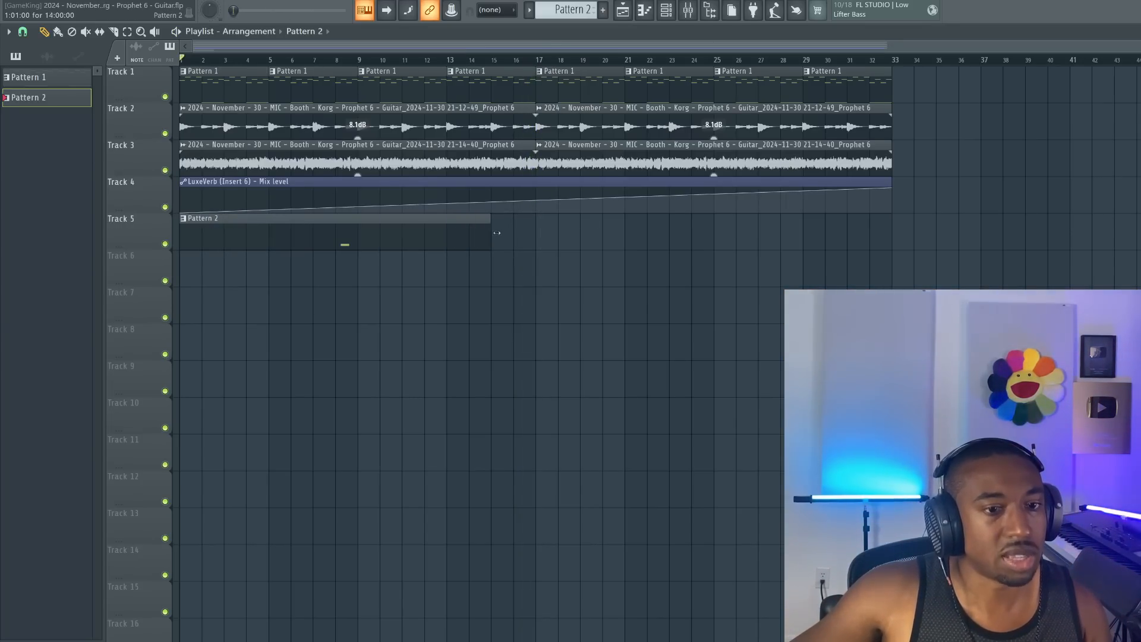
Open Pattern 2's bass notes in the piano roll and quantize them
double_click(481, 231)
scroll(434, 273, up, 3)
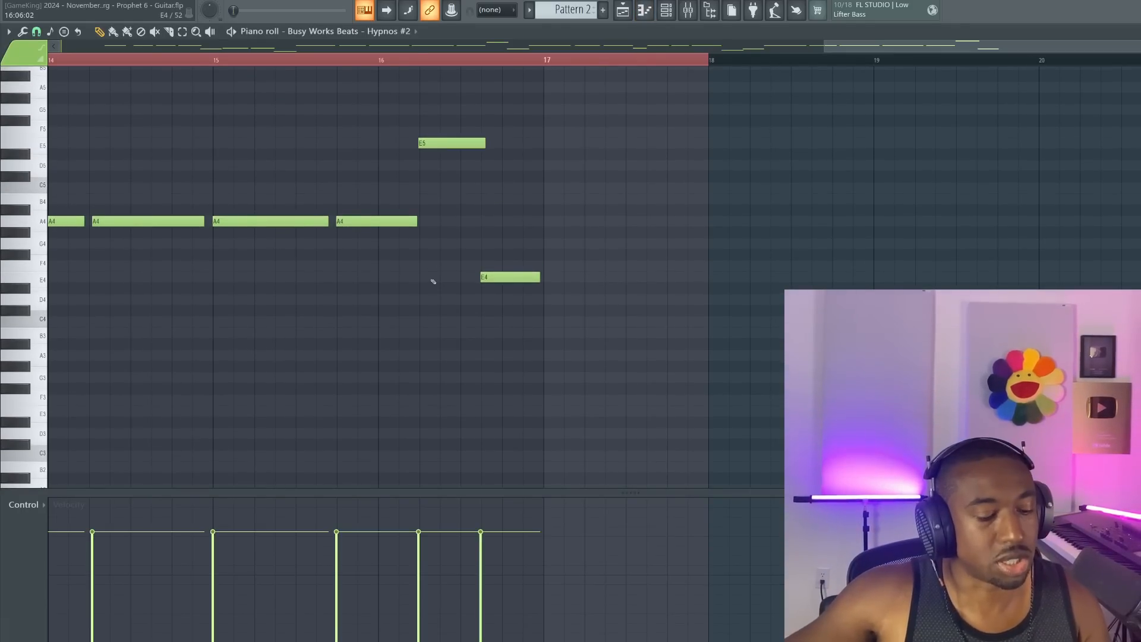
key(alt+q)
key(Return)
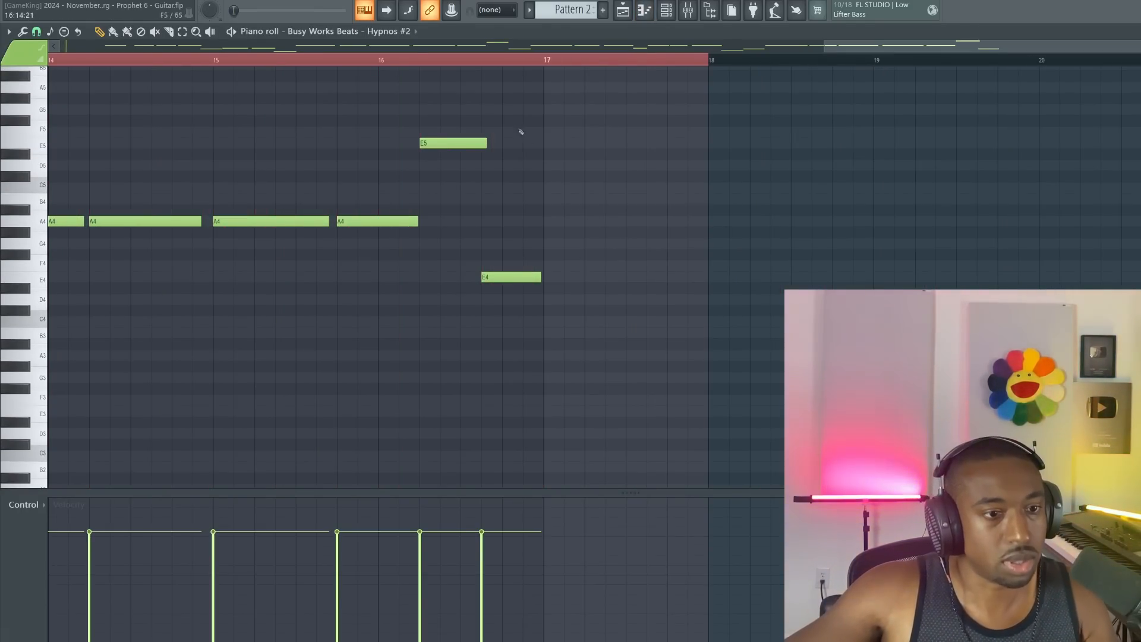
Play the arrangement with the new bass line, return to the playlist and open the mixer
click(645, 13)
key(space)
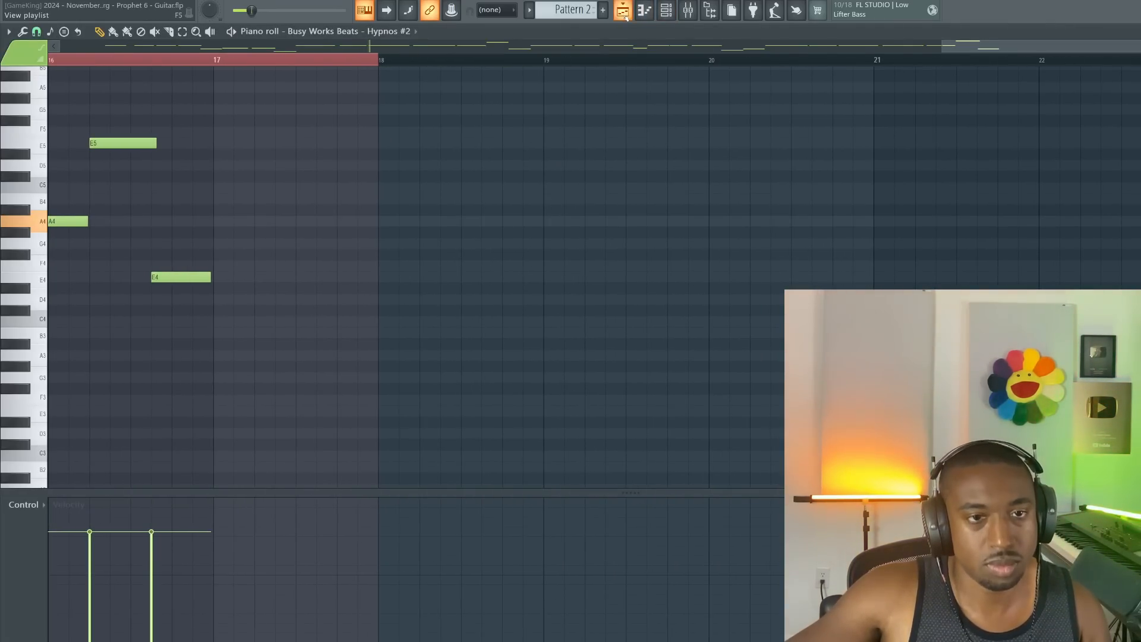
click(624, 14)
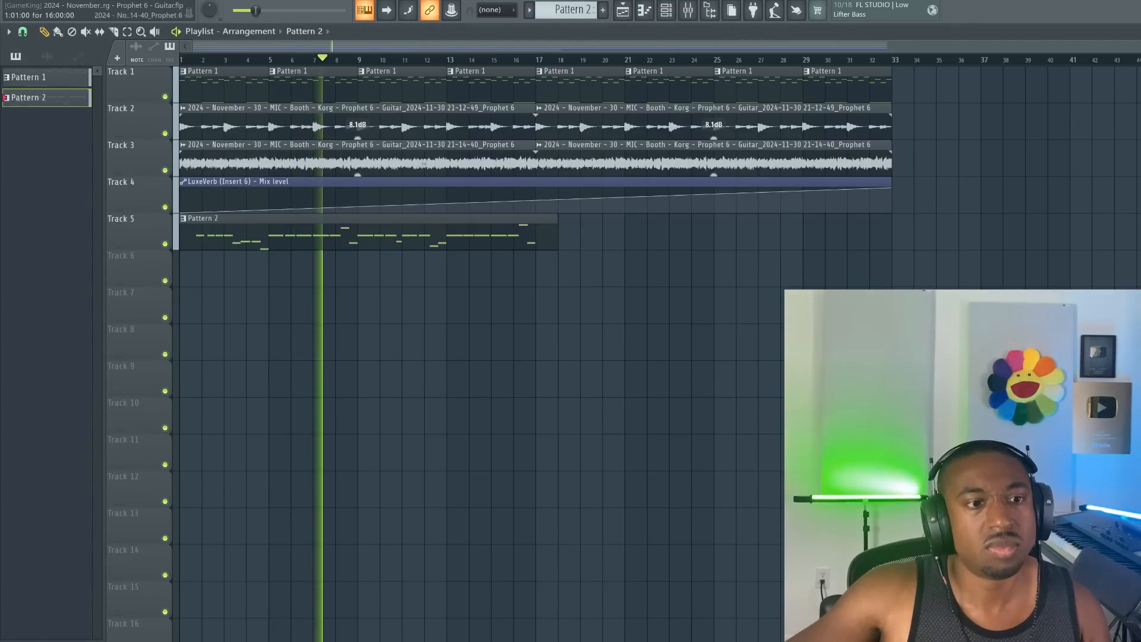
click(687, 10)
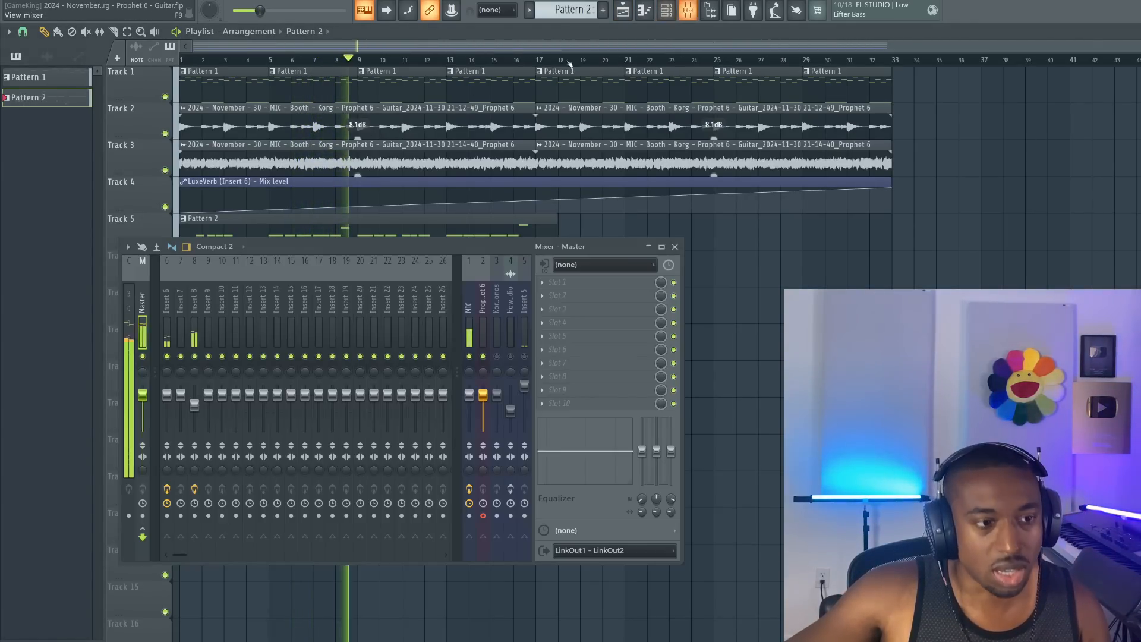
Open the Transporter on Insert 6 and toggle its loop A/B updating while the arrangement plays
click(167, 309)
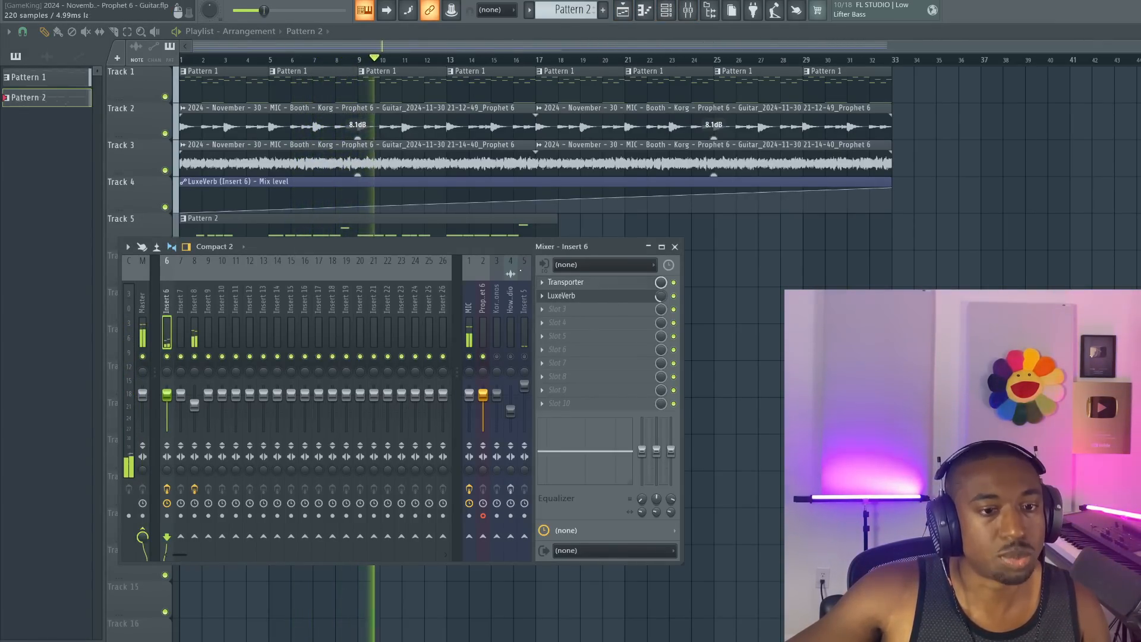
click(578, 281)
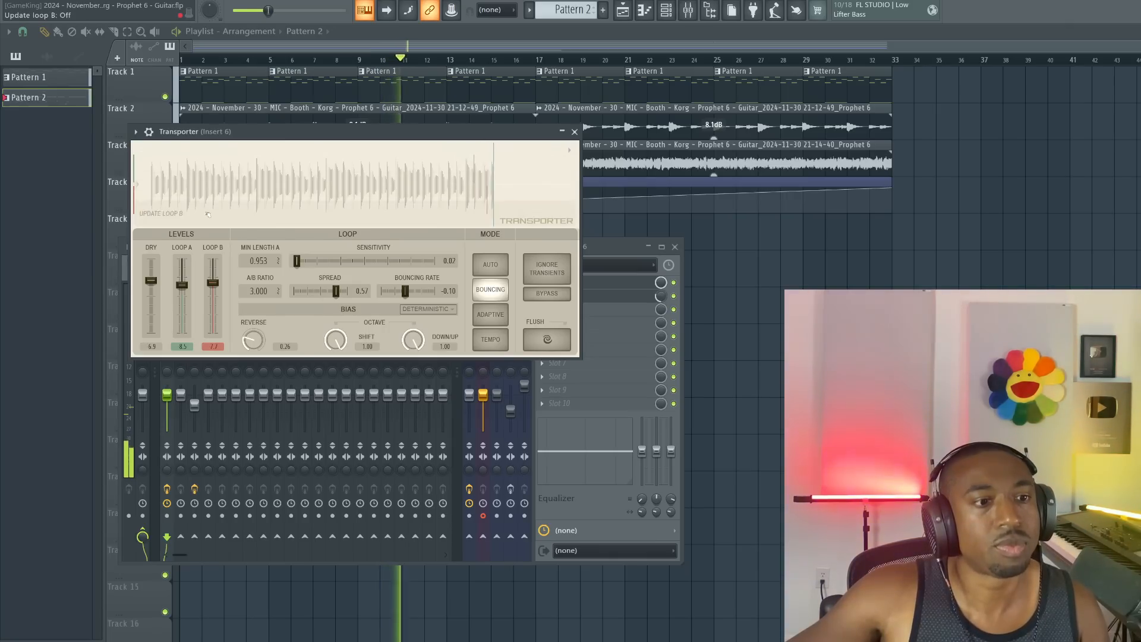
click(232, 187)
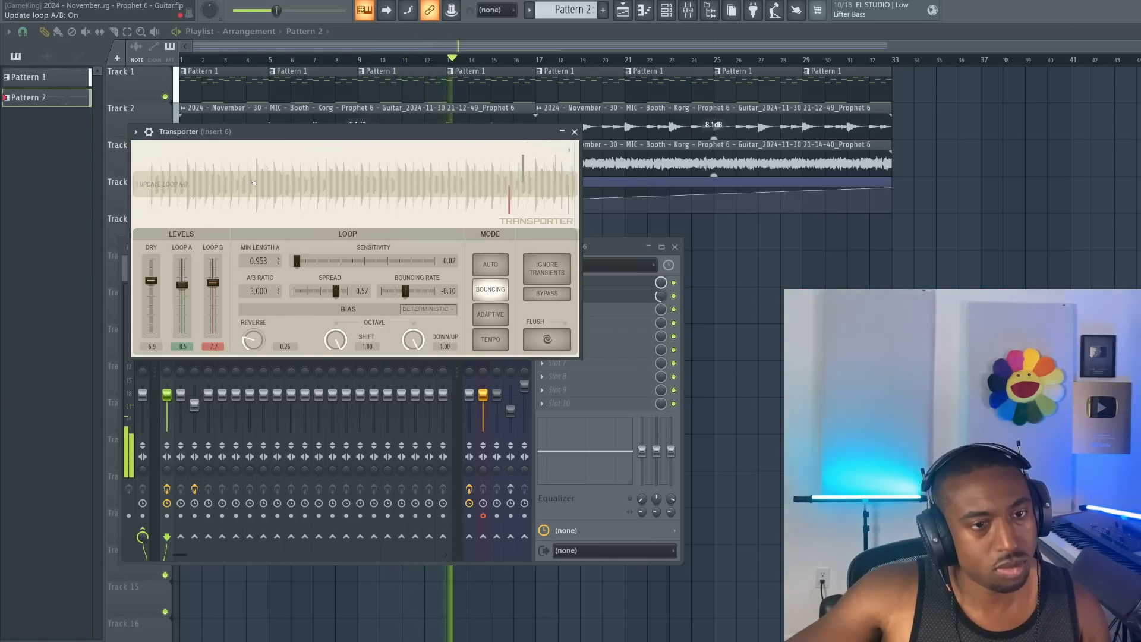
click(348, 189)
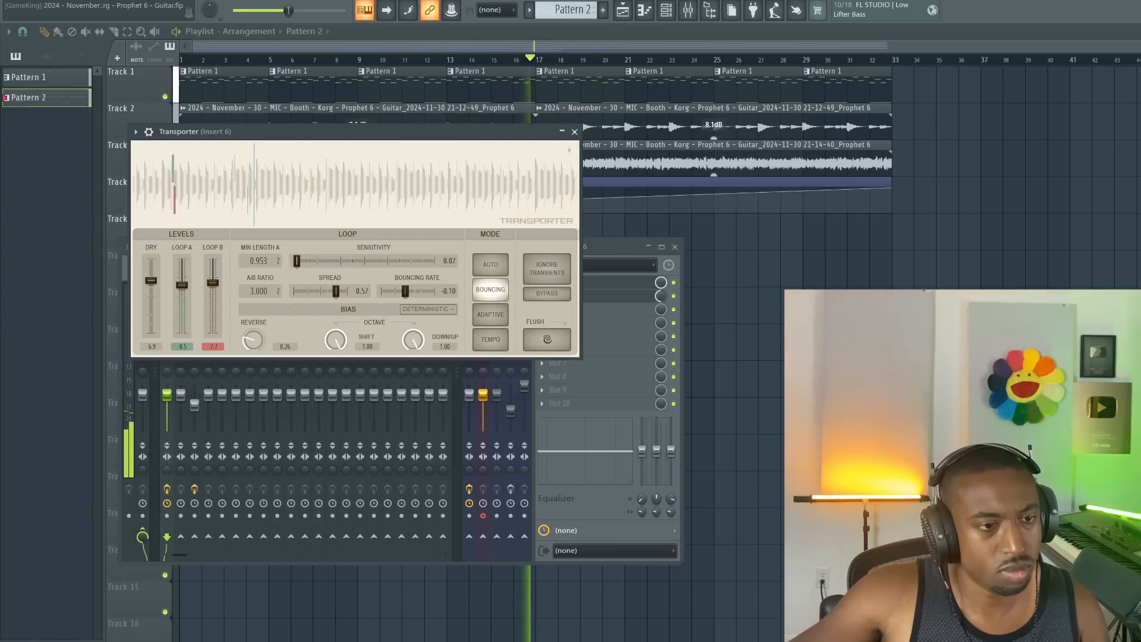
click(575, 132)
click(675, 246)
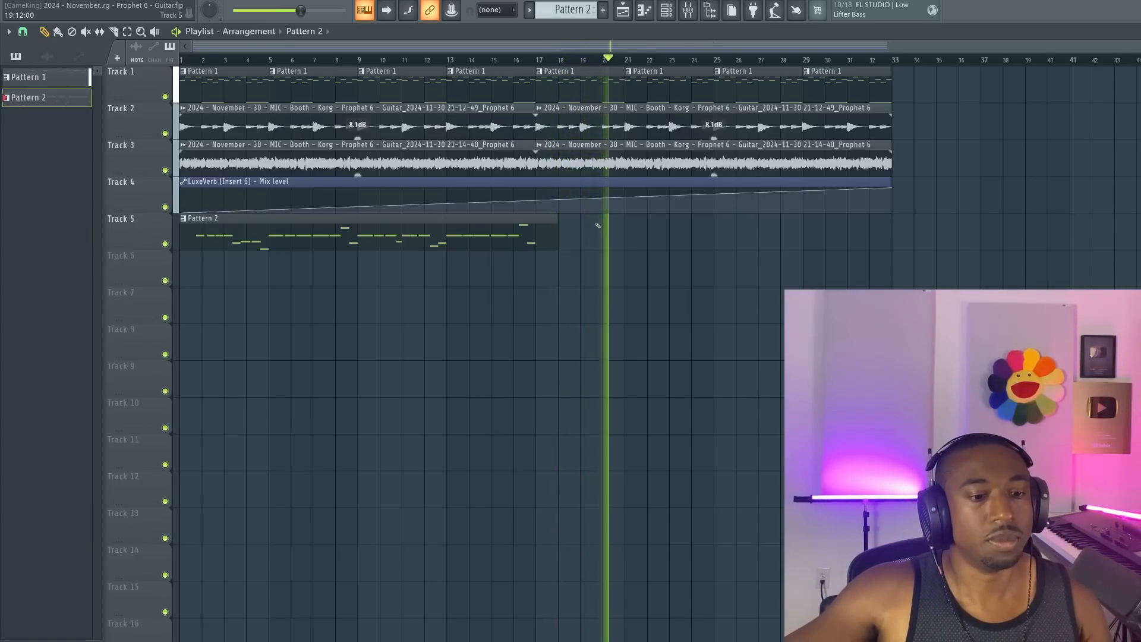
Check the Insert 6 Transporter once more during playback, leaving only the playlist open
click(690, 13)
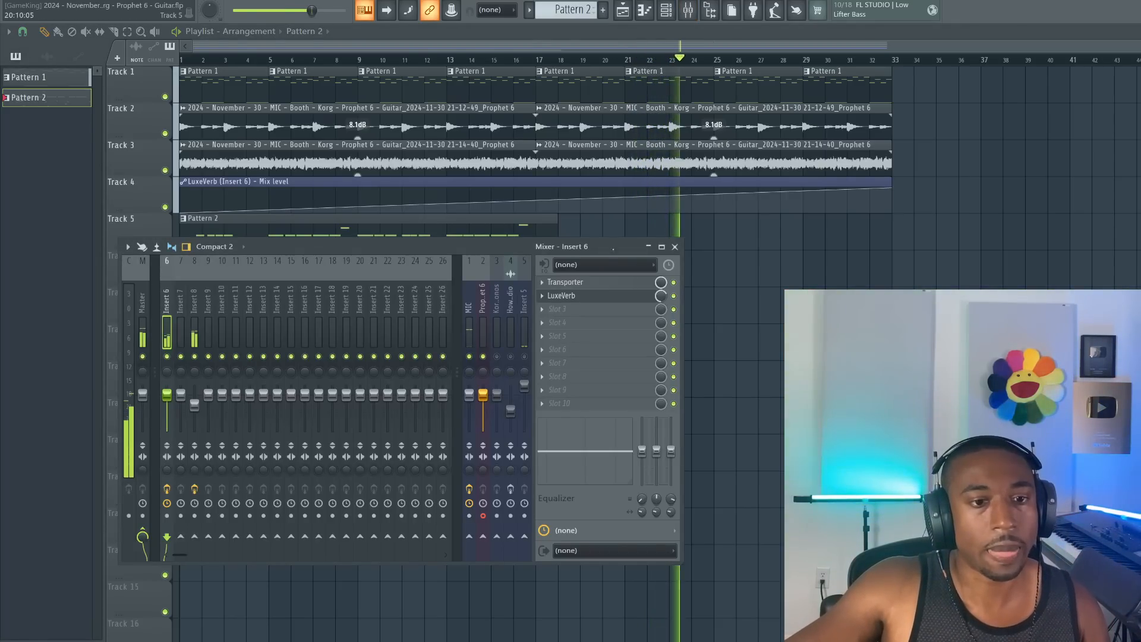
click(595, 283)
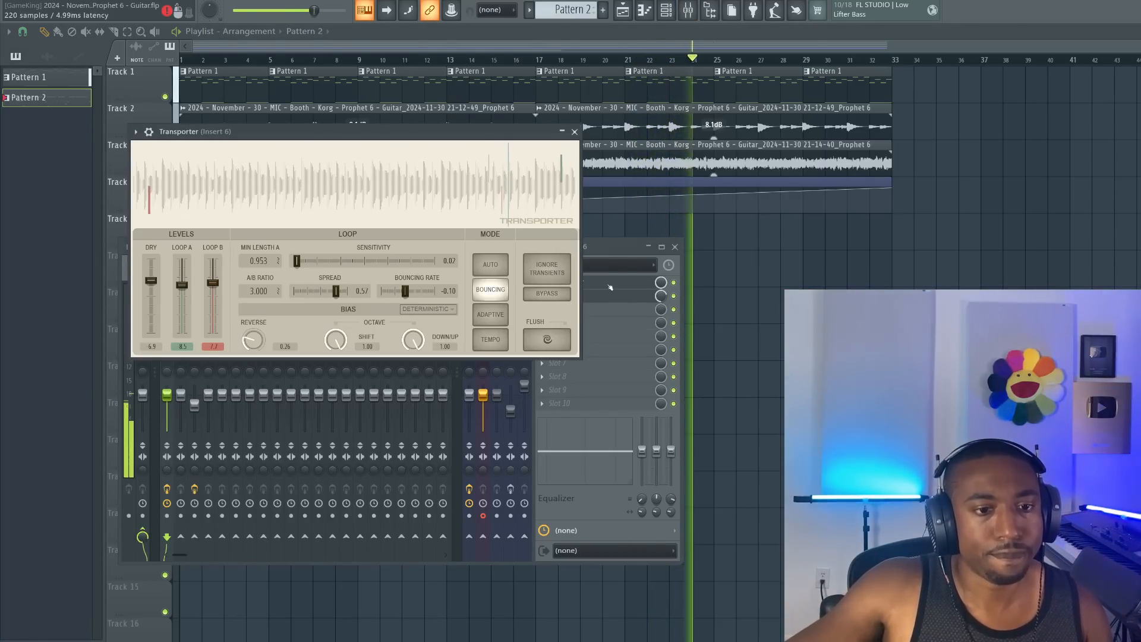
click(574, 132)
click(675, 246)
Duplicate the whole arrangement from bar 33, replacing the copied LuxeVerb automation with the original clip extended to bar 65 and ramping down to 8%
drag(978, 284, 160, 67)
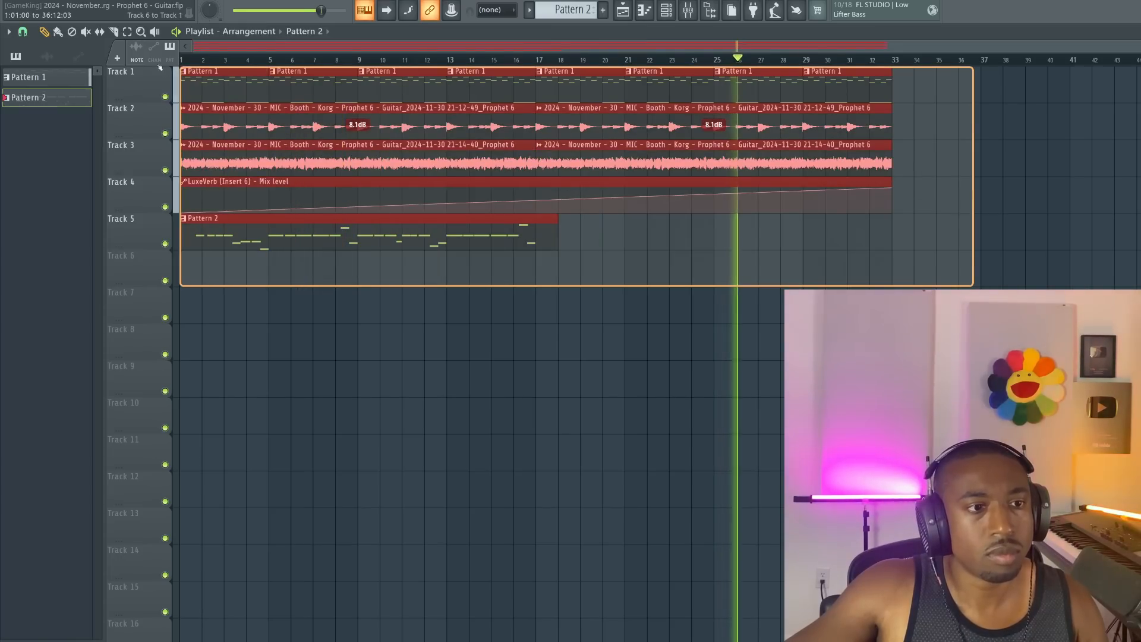
key(ctrl+b)
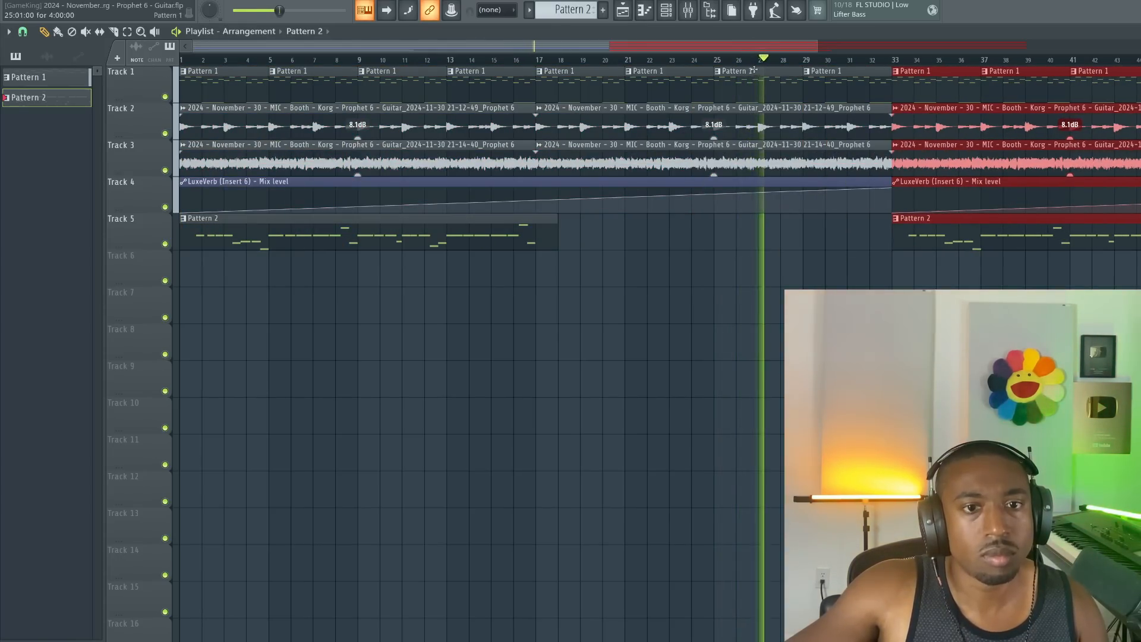
scroll(750, 65, down, 3)
right_click(701, 183)
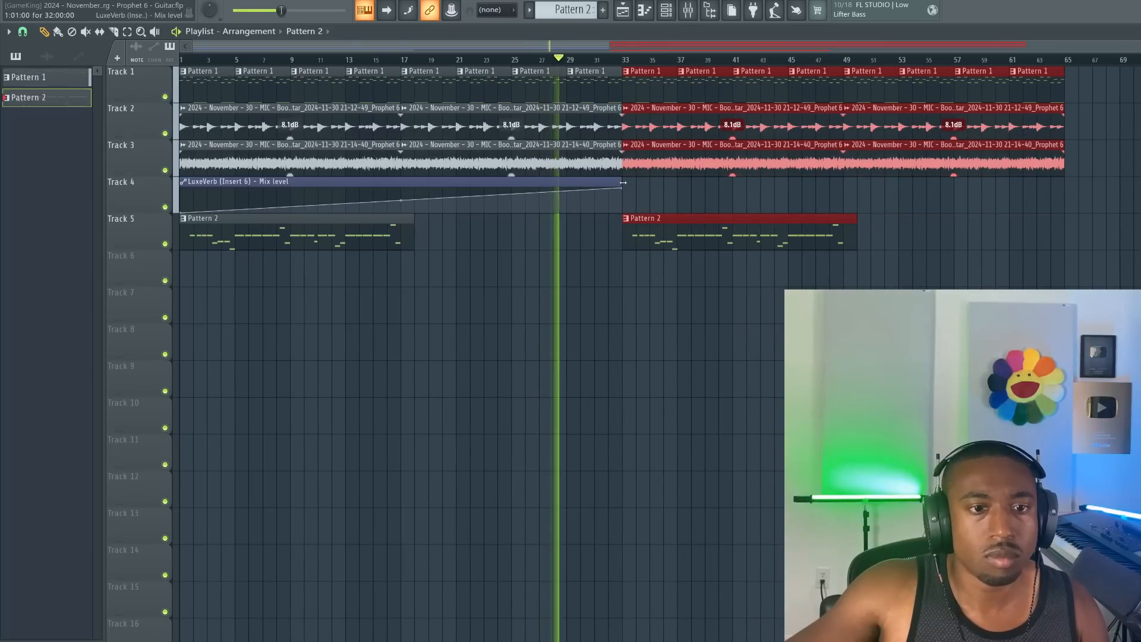
drag(623, 182, 1065, 185)
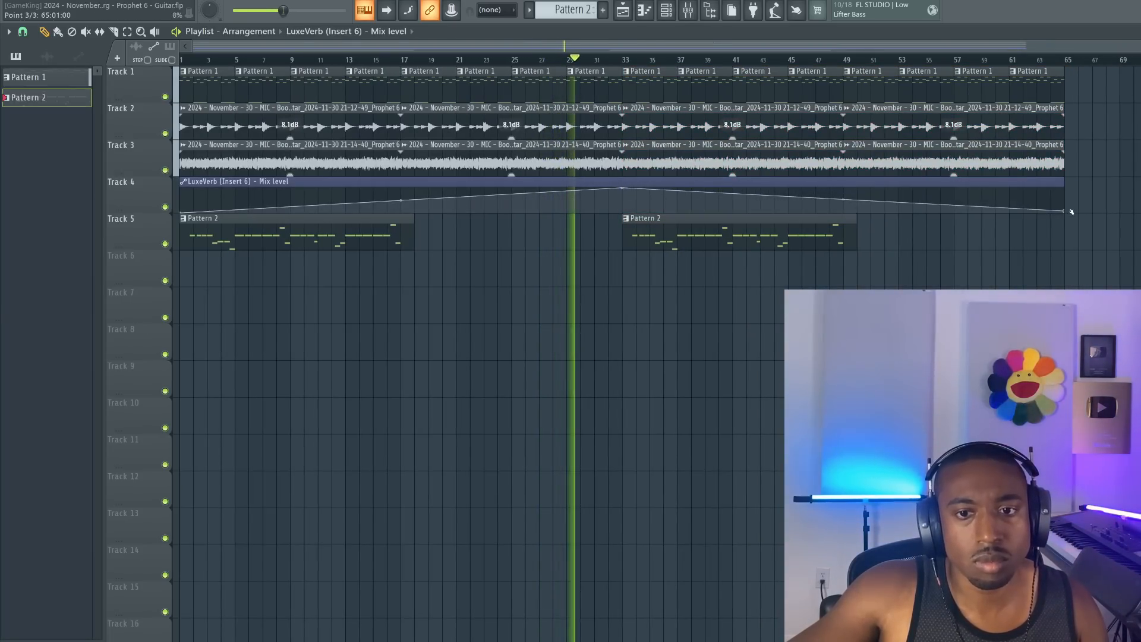
Continue the Pattern 2 bass on Track 5 up to bar 65 and delete the Track 3 audio clip starting at bar 49
click(811, 236)
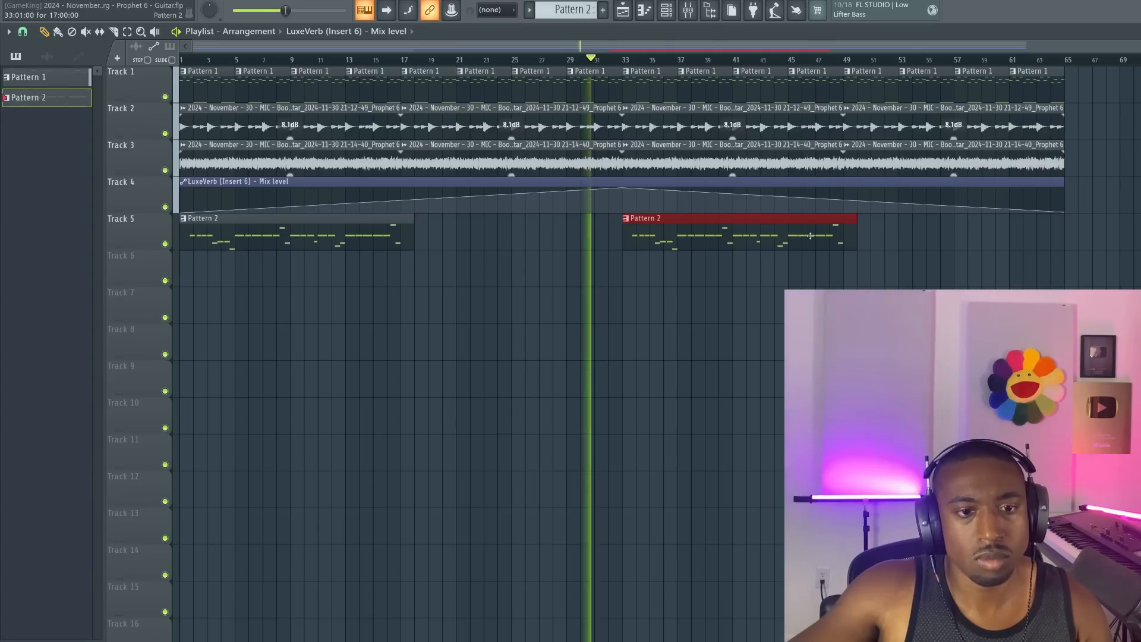
key(ctrl+b)
click(1056, 230)
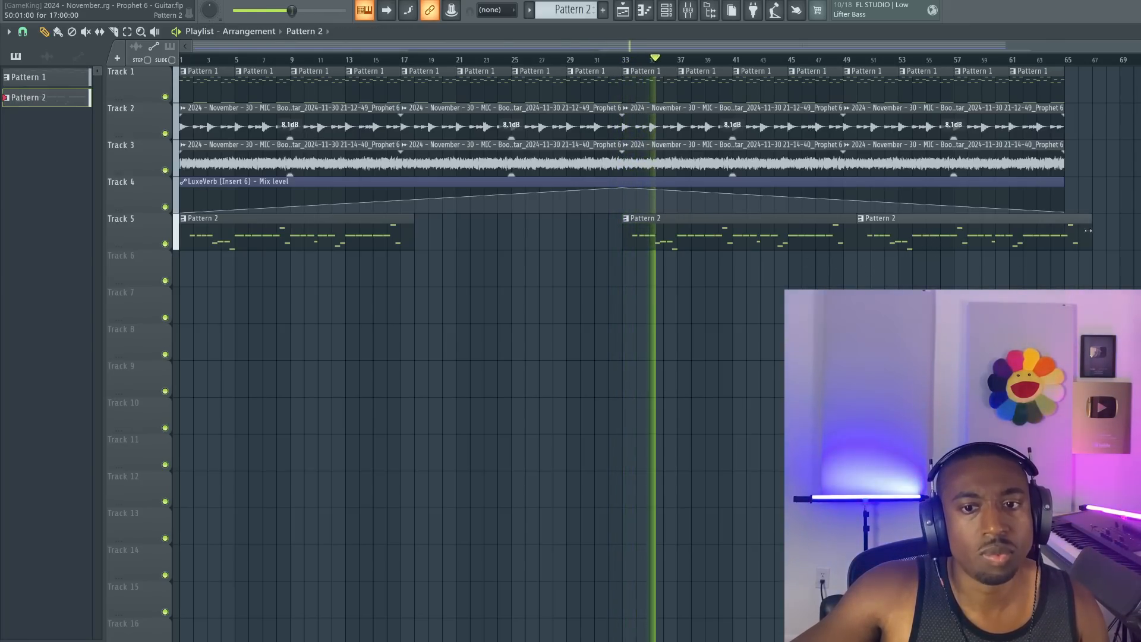
drag(1088, 231, 1065, 232)
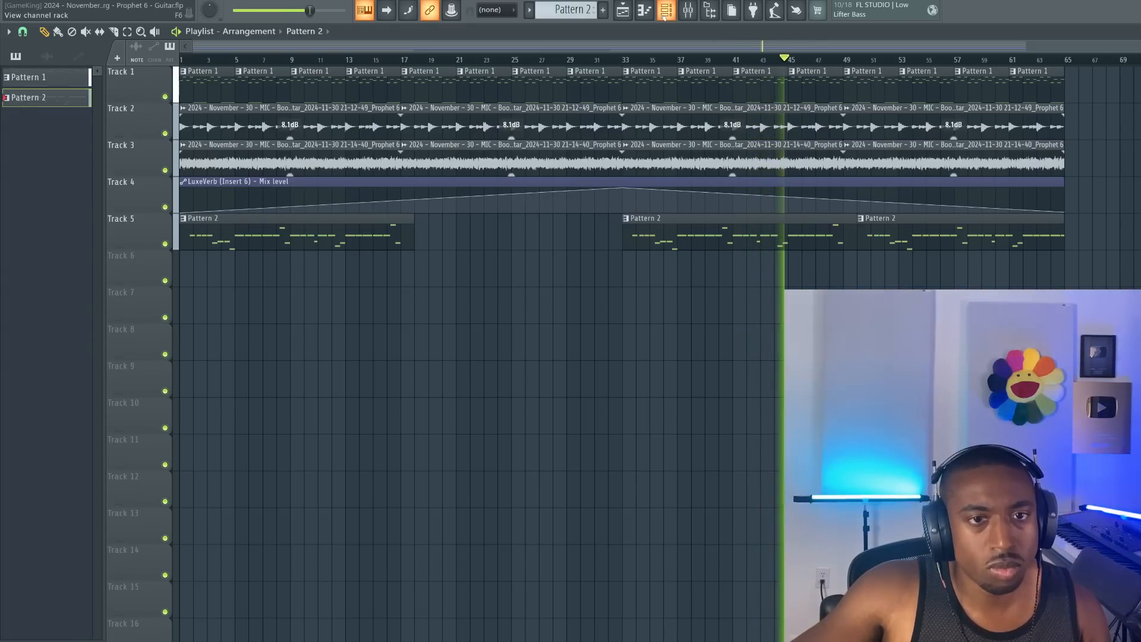
right_click(849, 156)
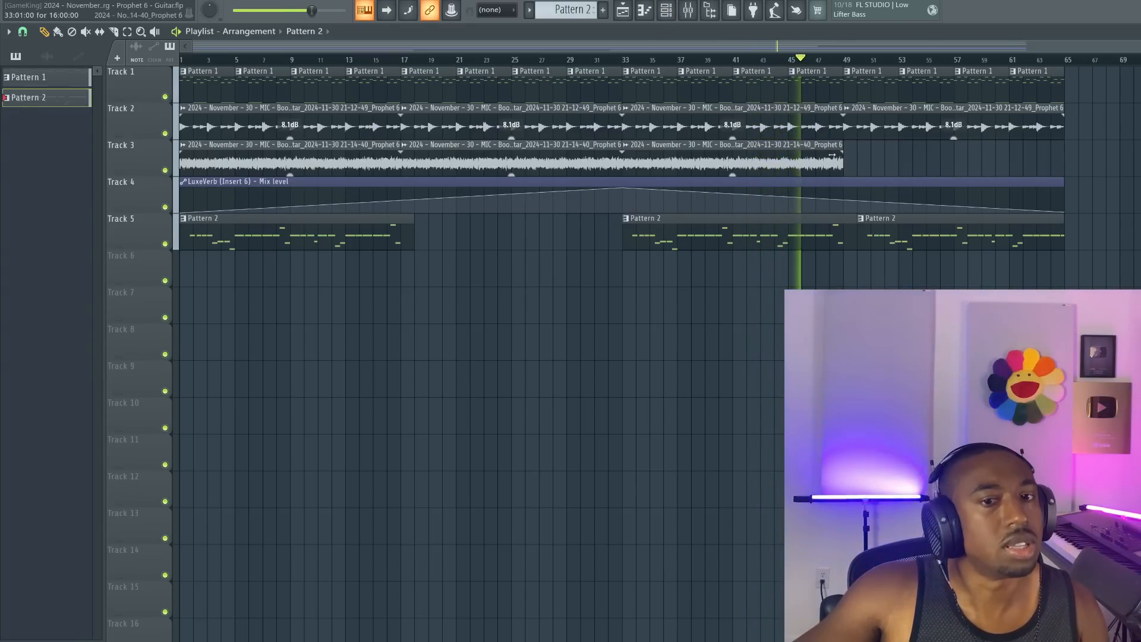
Open the Transporter on Insert 8 used by the Track 2 audio and trigger its loop A/B update during the final bars
double_click(870, 114)
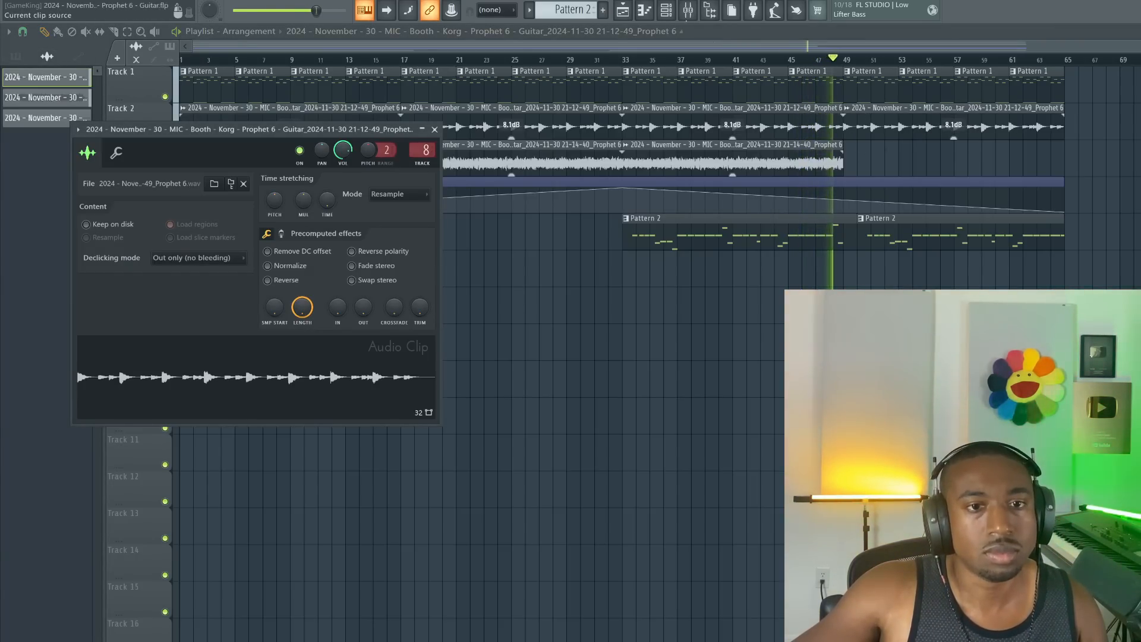
key(F9)
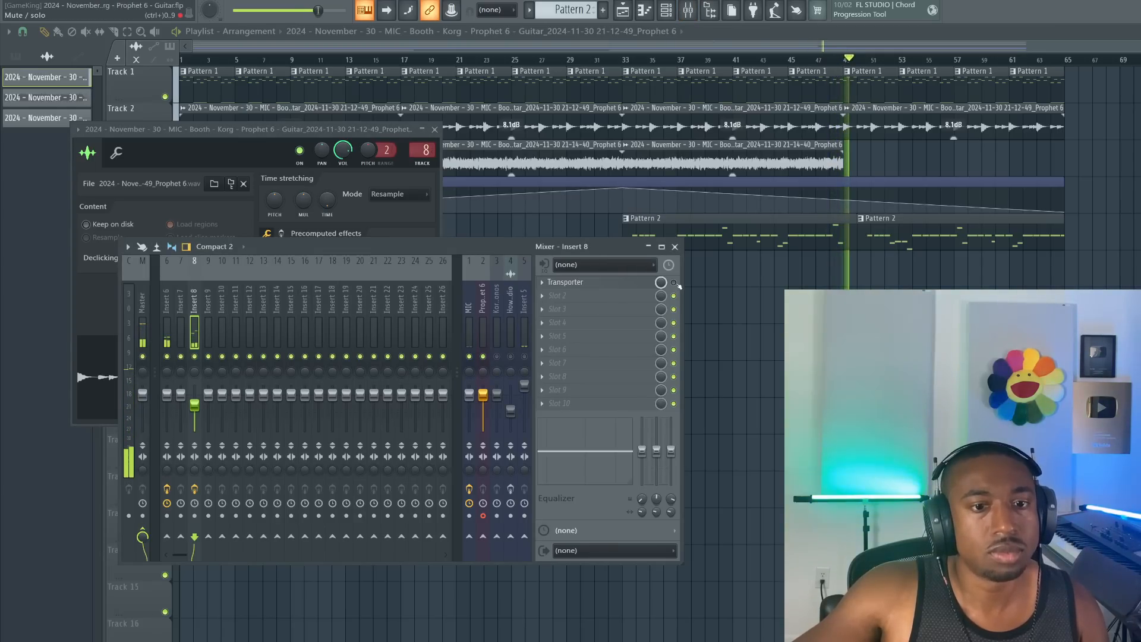
click(632, 286)
click(641, 204)
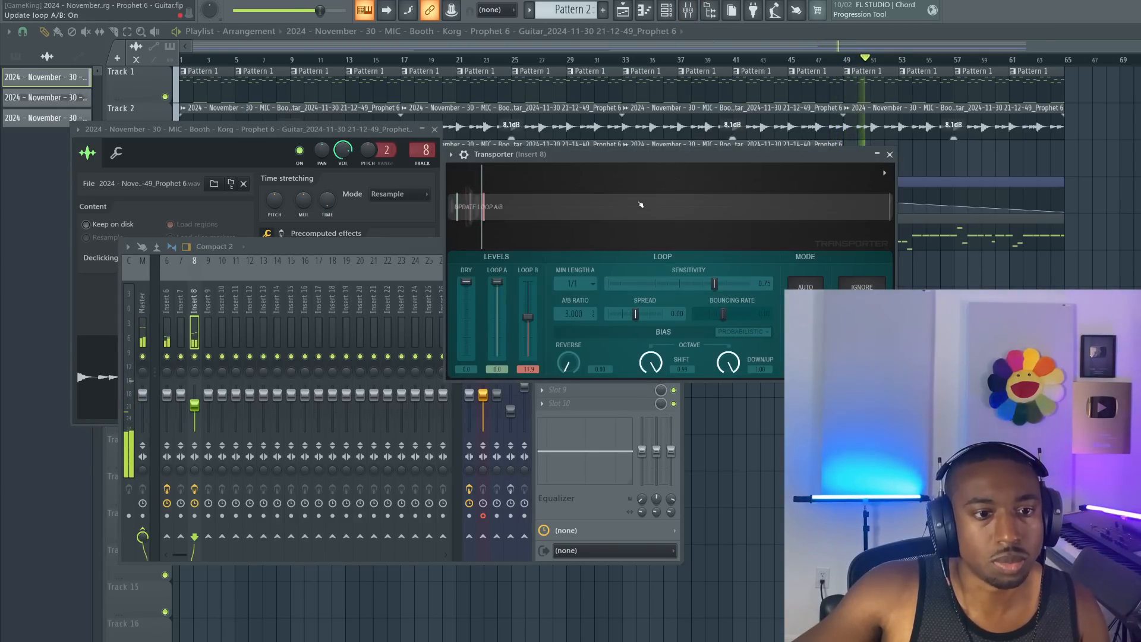
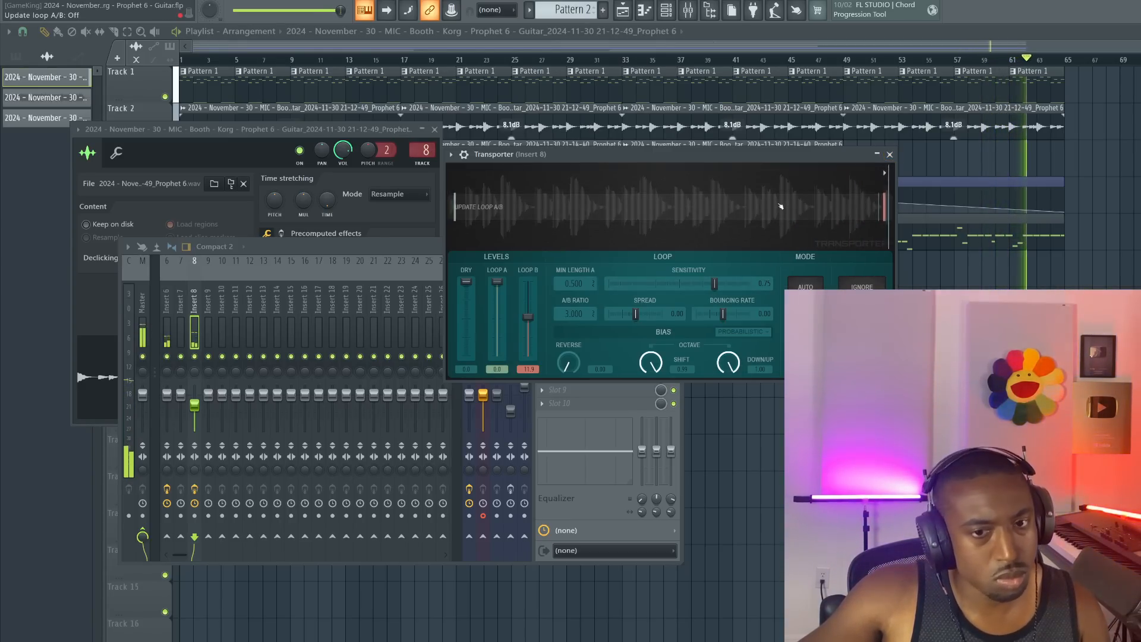
click(890, 154)
key(F12)
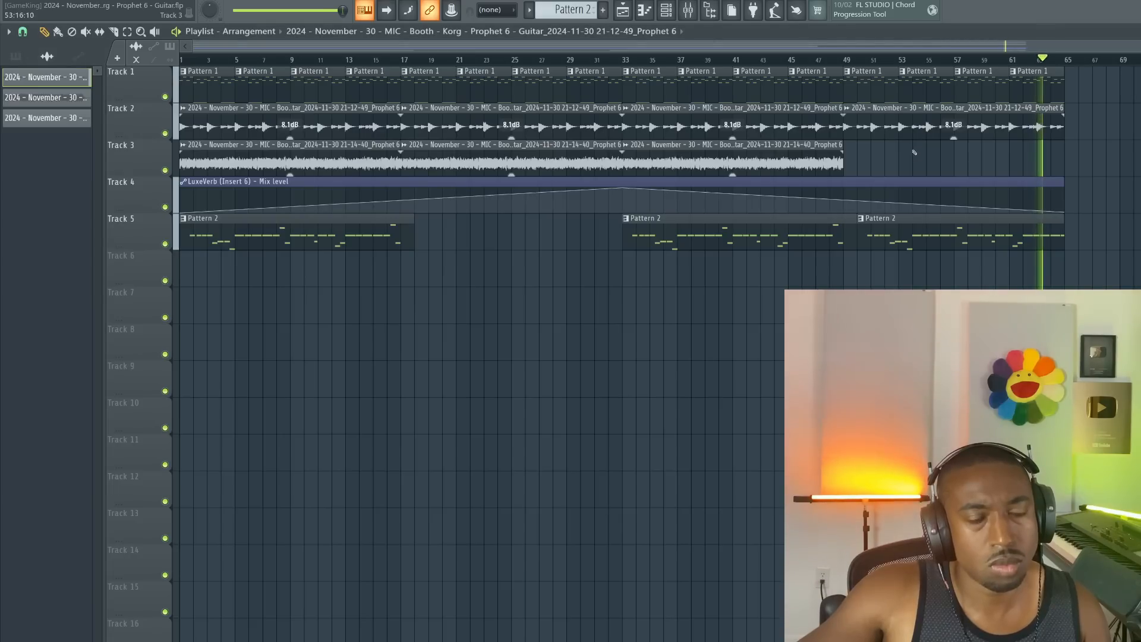
Delete the Track 2 audio clip starting at bar 49 and play the arrangement from the beginning
click(694, 10)
right_click(880, 133)
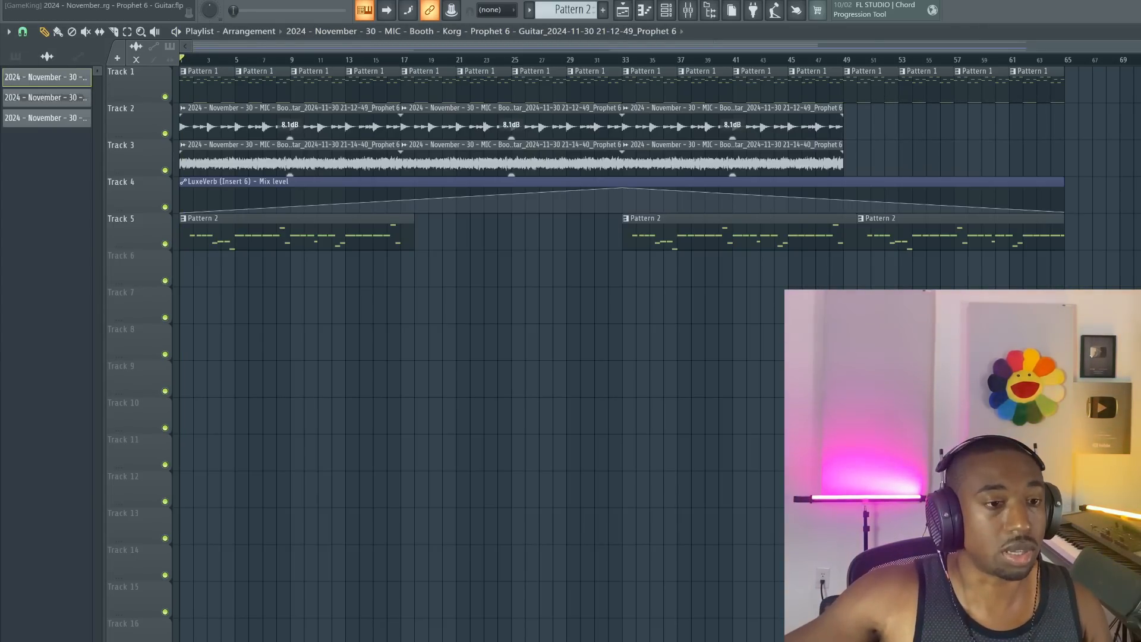
key(space)
Mute the MIC track in the mixer during playback
click(689, 17)
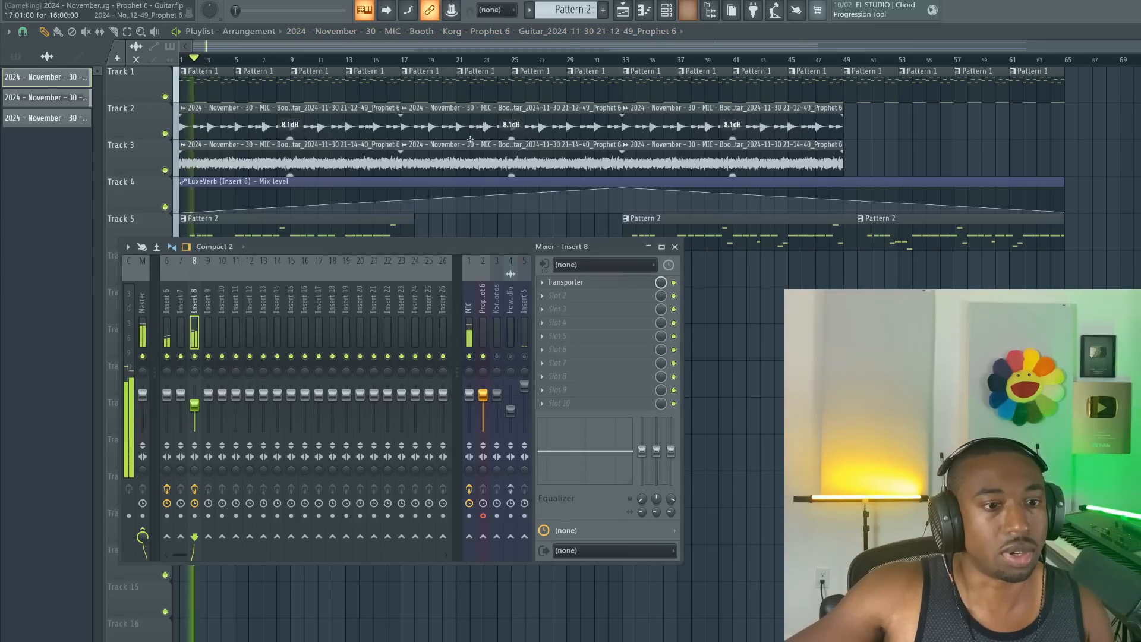
click(470, 356)
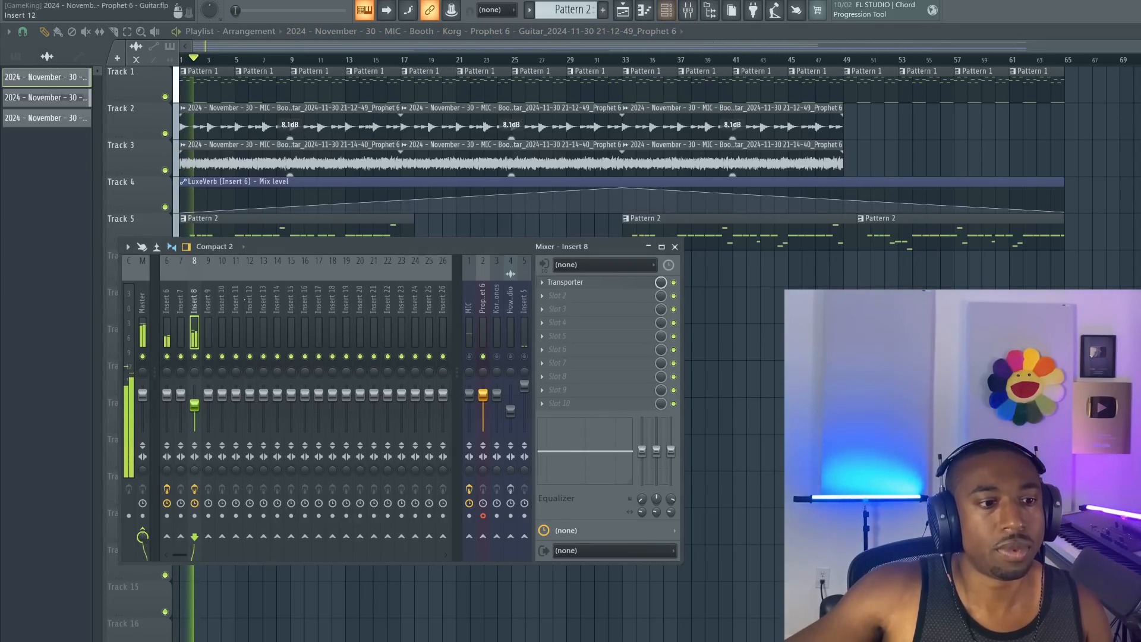
click(167, 302)
Inspect the Track 3 audio clip's settings and the Transporter on Insert 6, leaving only the playlist open
double_click(350, 158)
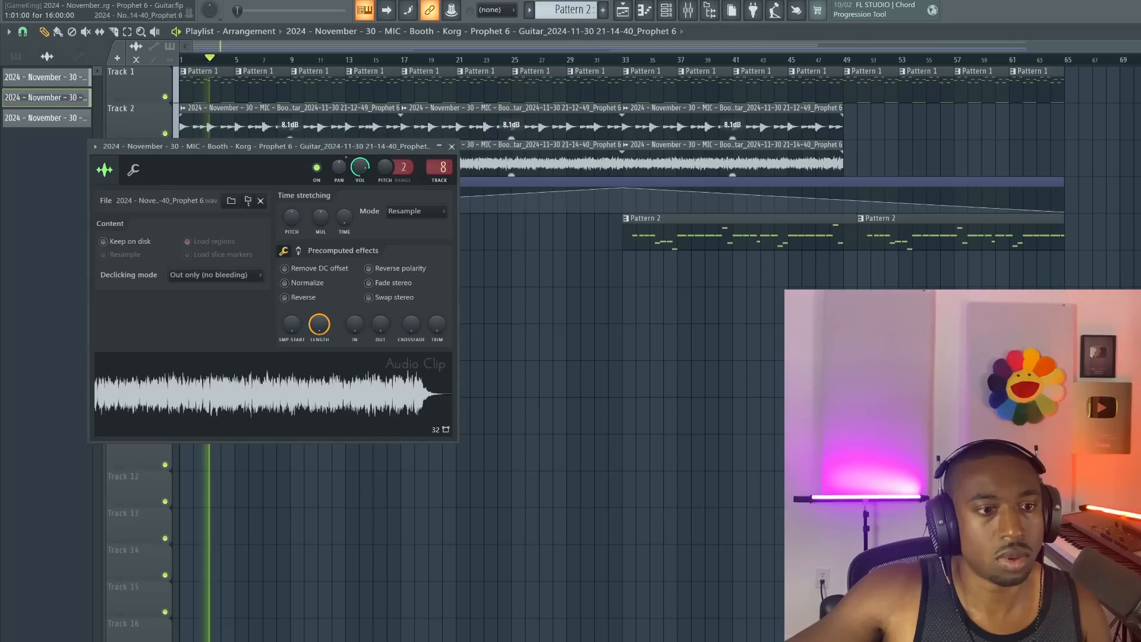
click(688, 10)
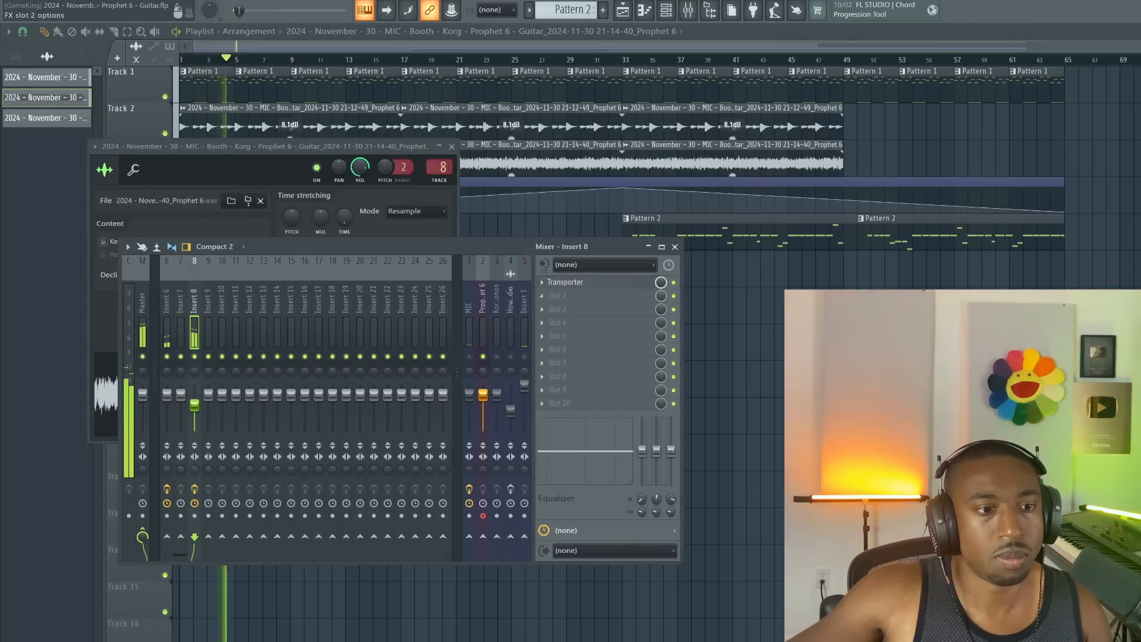
click(167, 302)
click(612, 285)
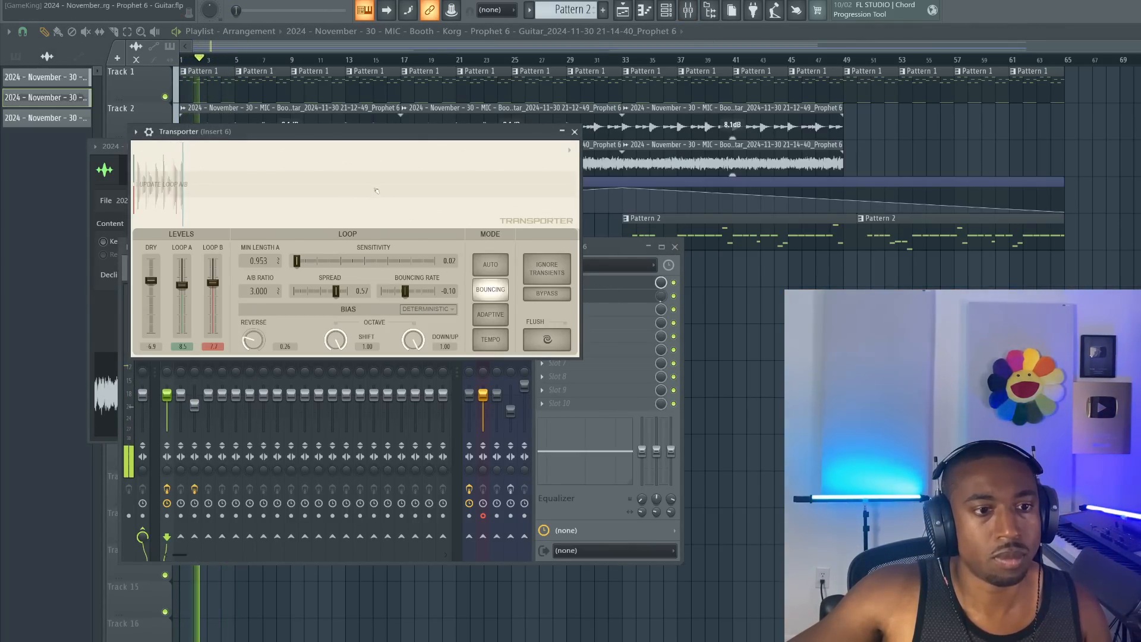
click(575, 131)
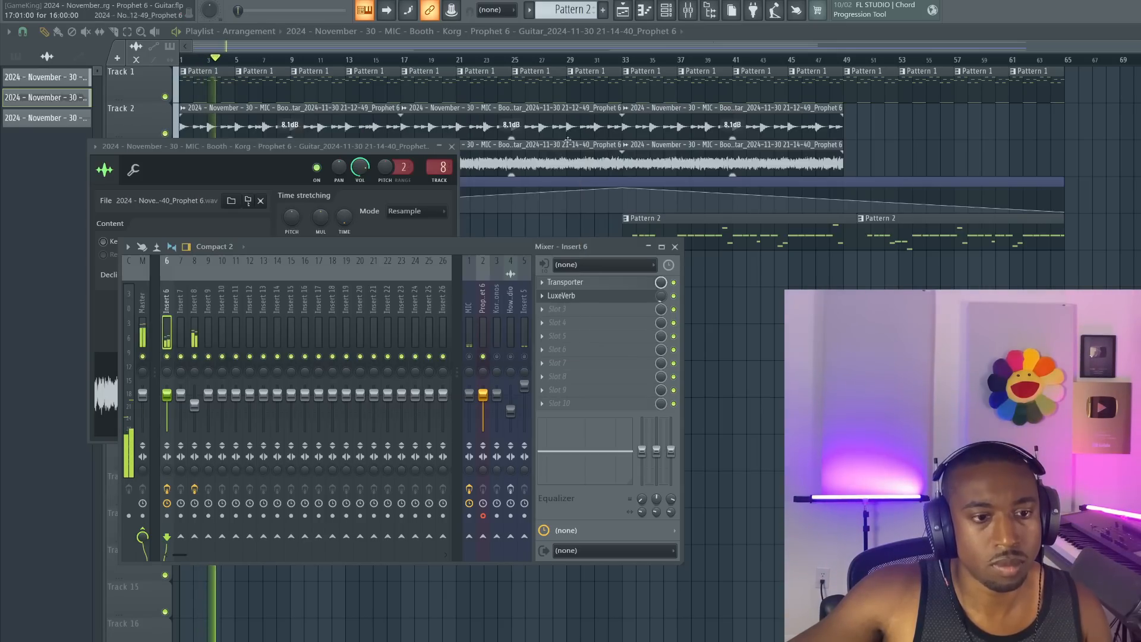
right_click(718, 324)
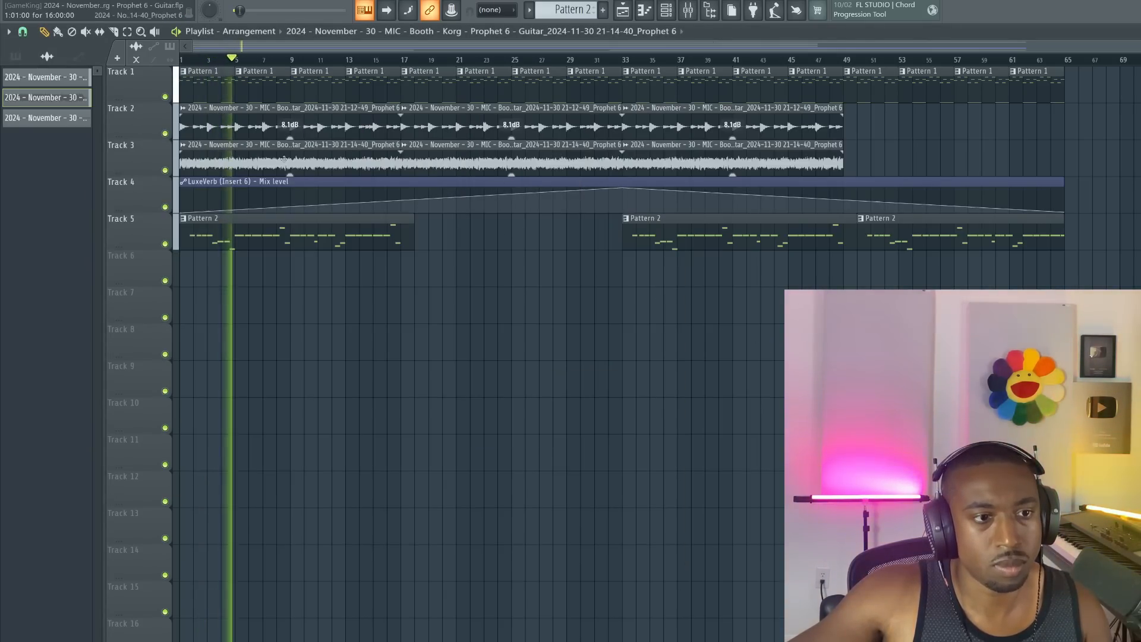
Delete the Track 3 audio clips starting at bars 1 and 33, keeping only the one from bar 17
right_click(267, 153)
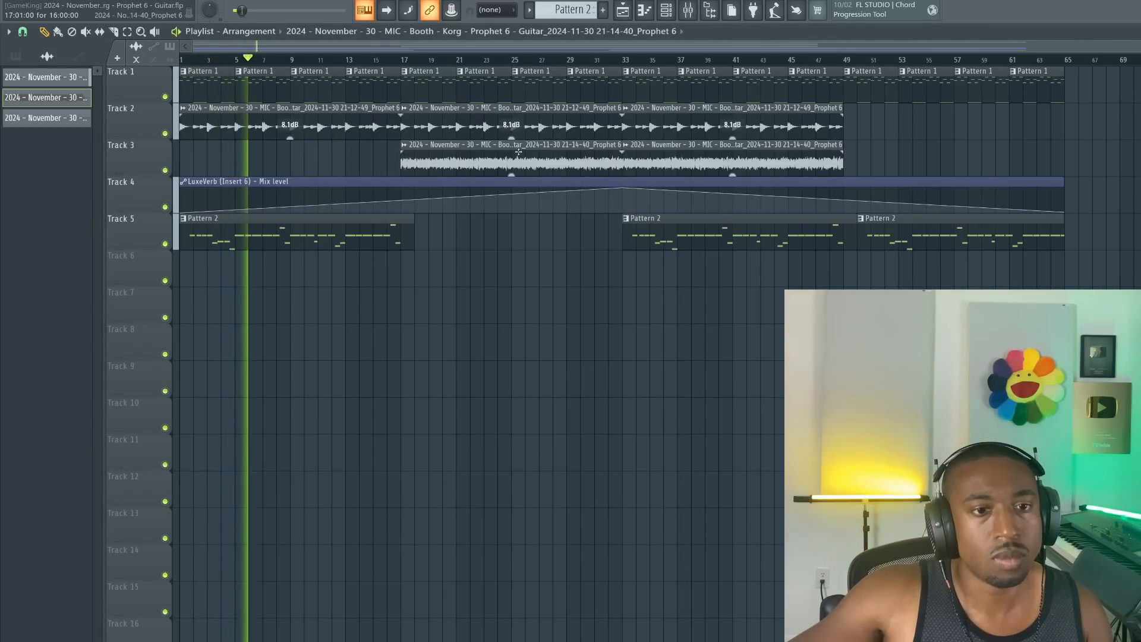
right_click(698, 174)
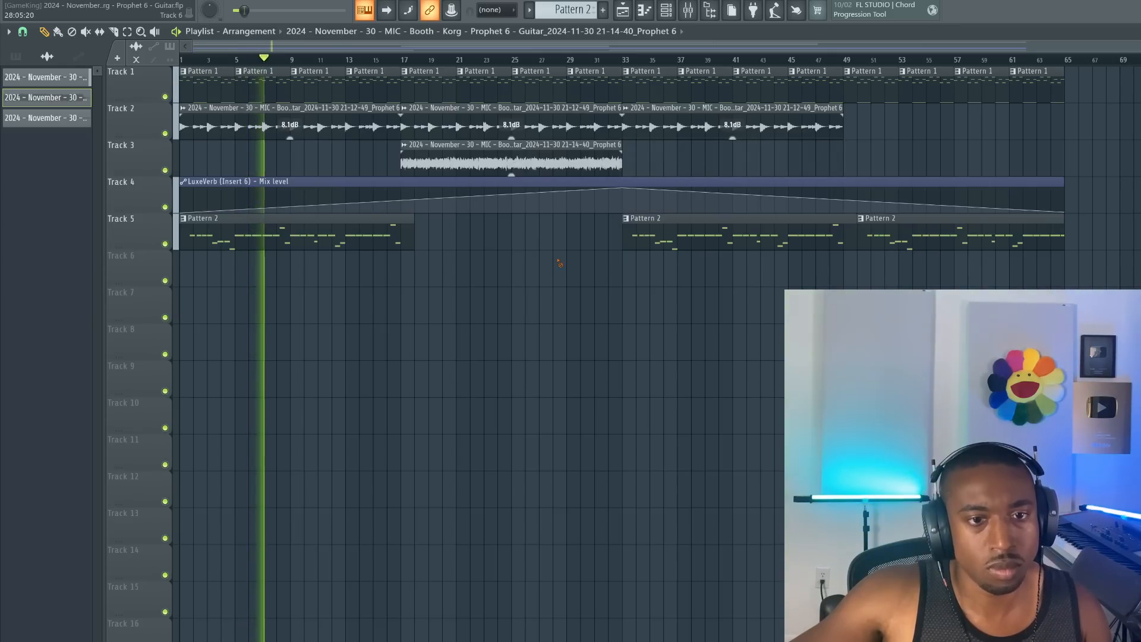
drag(584, 175, 557, 162)
key(ctrl+d)
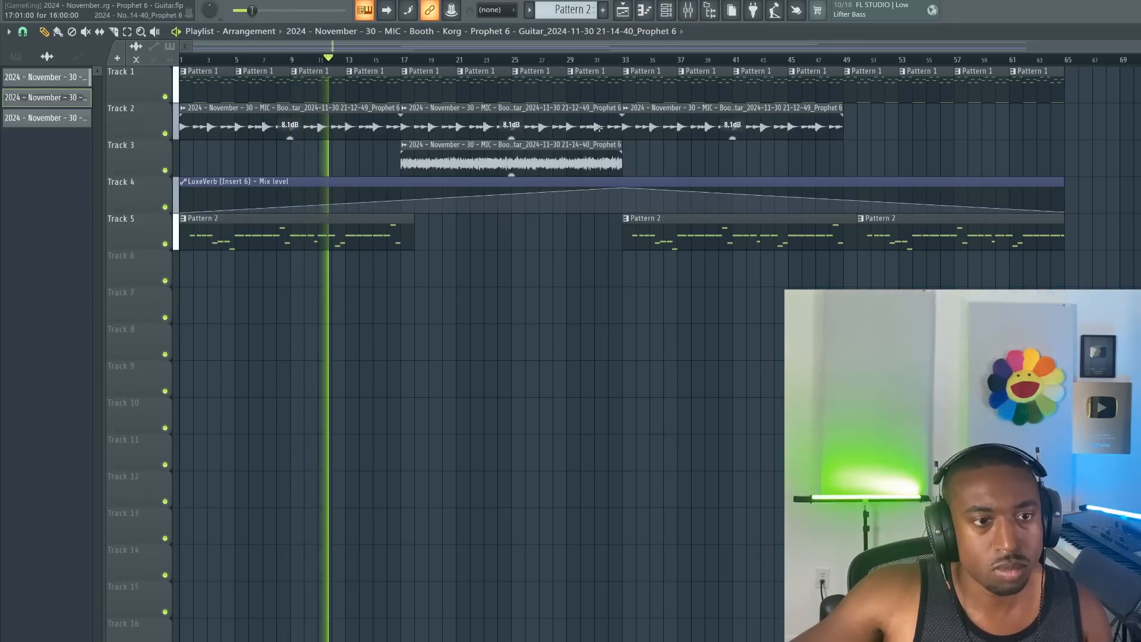
Lower the peak of the LuxeVerb mix level automation at bar 33, fine-tuning it while the arrangement plays
click(677, 14)
click(671, 14)
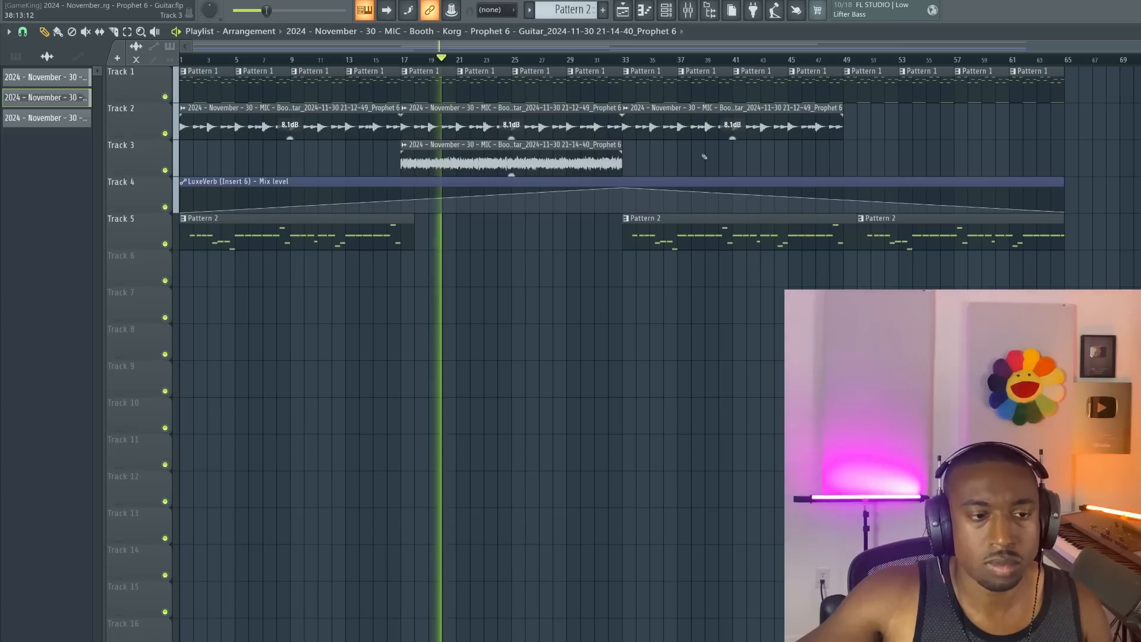
mouse_move(618, 198)
mouse_down()
mouse_move(630, 204)
mouse_move(619, 215)
mouse_up()
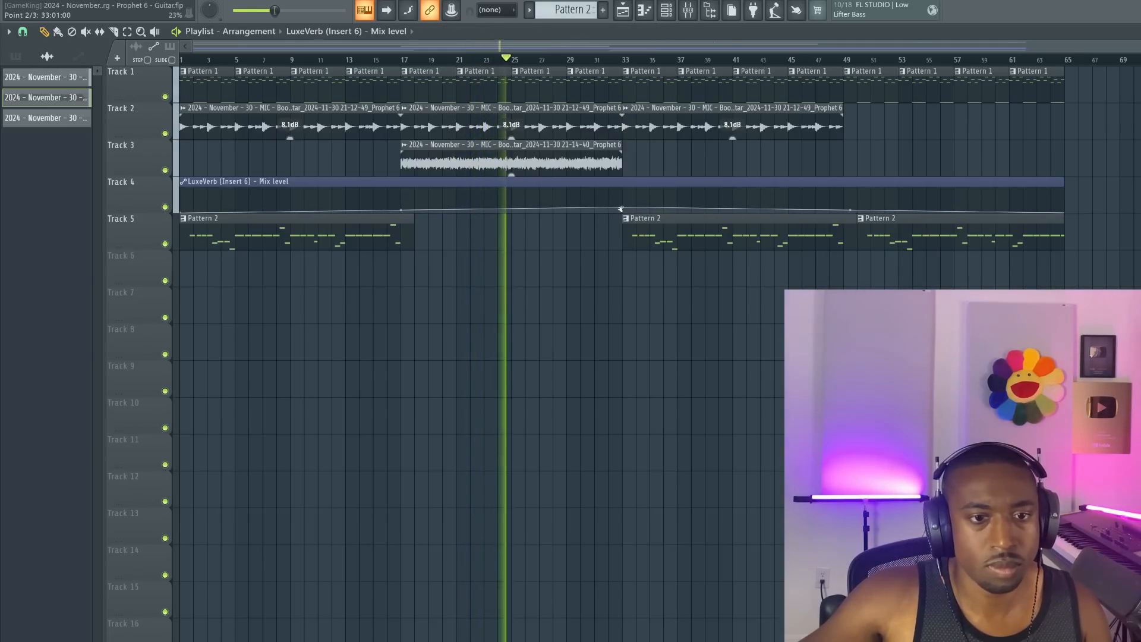
drag(623, 208, 624, 204)
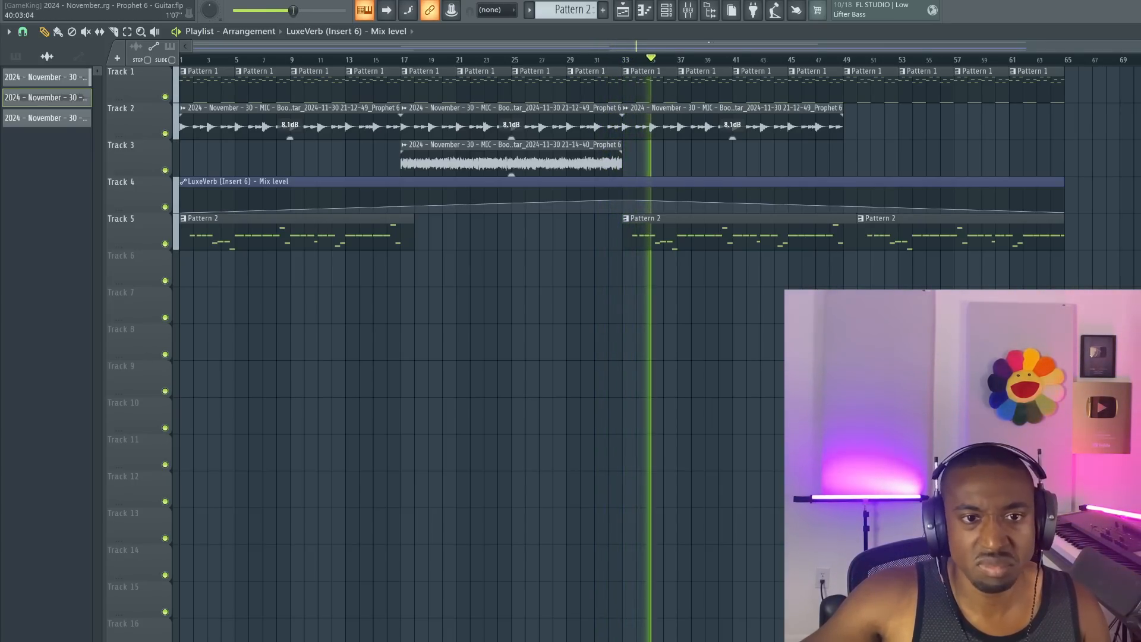
Load BIG WJITE CLAP & SNARE (25), $umeenk - Metro HH (Hats) and BWB WAVE 5 KICK (10)_2 from the 1 - Go - To Drums folder into new channels
key(alt+F8)
click(112, 308)
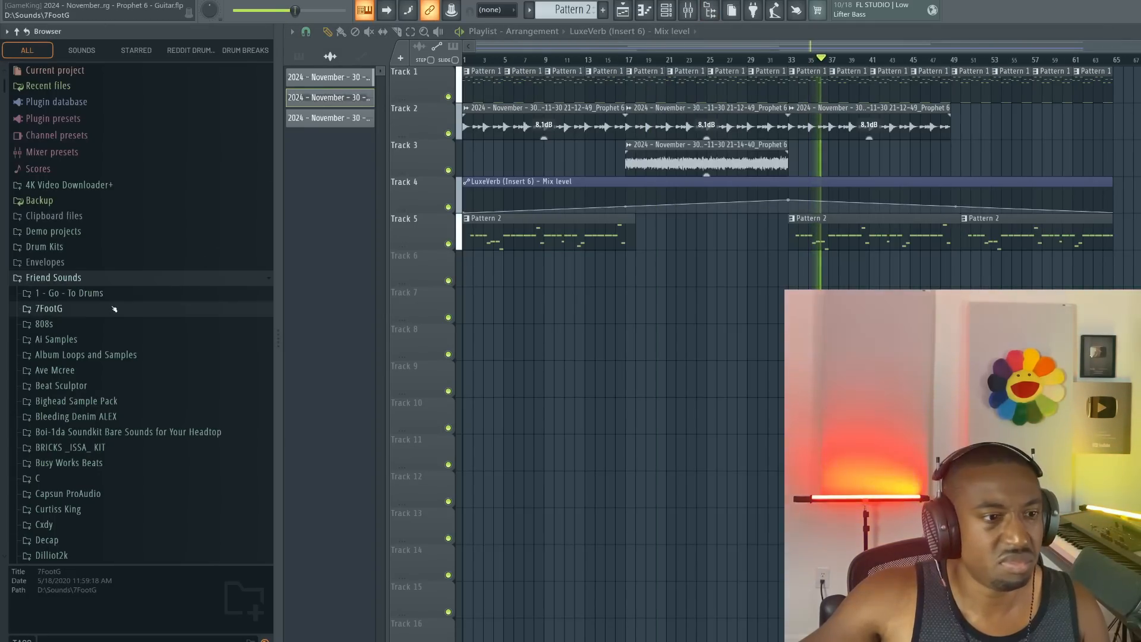
click(95, 294)
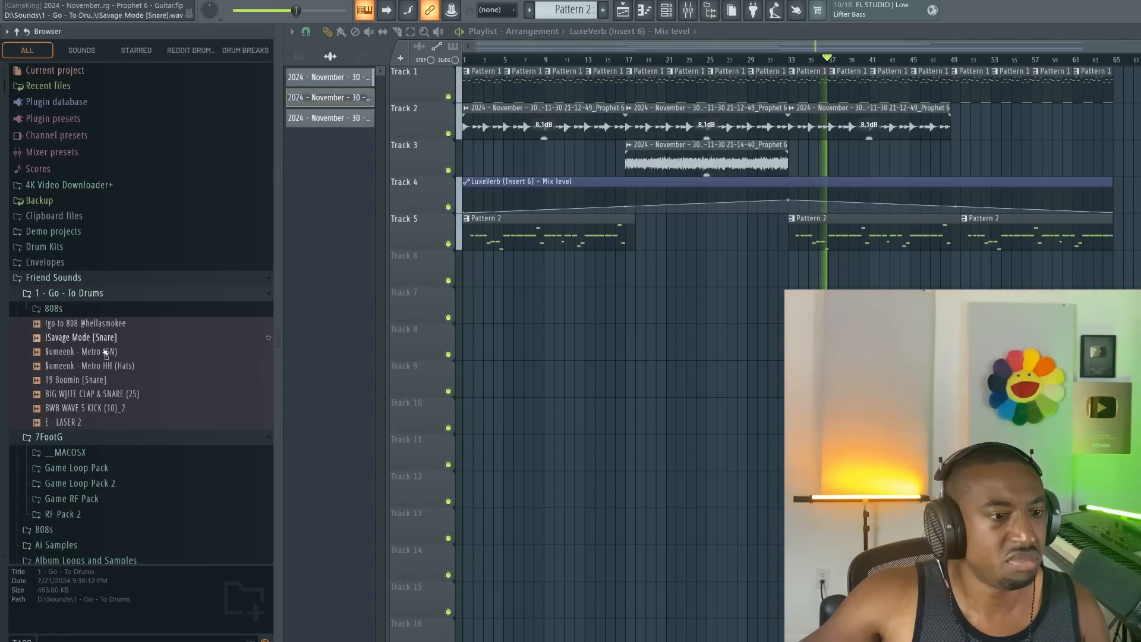
right_click(105, 397)
click(131, 397)
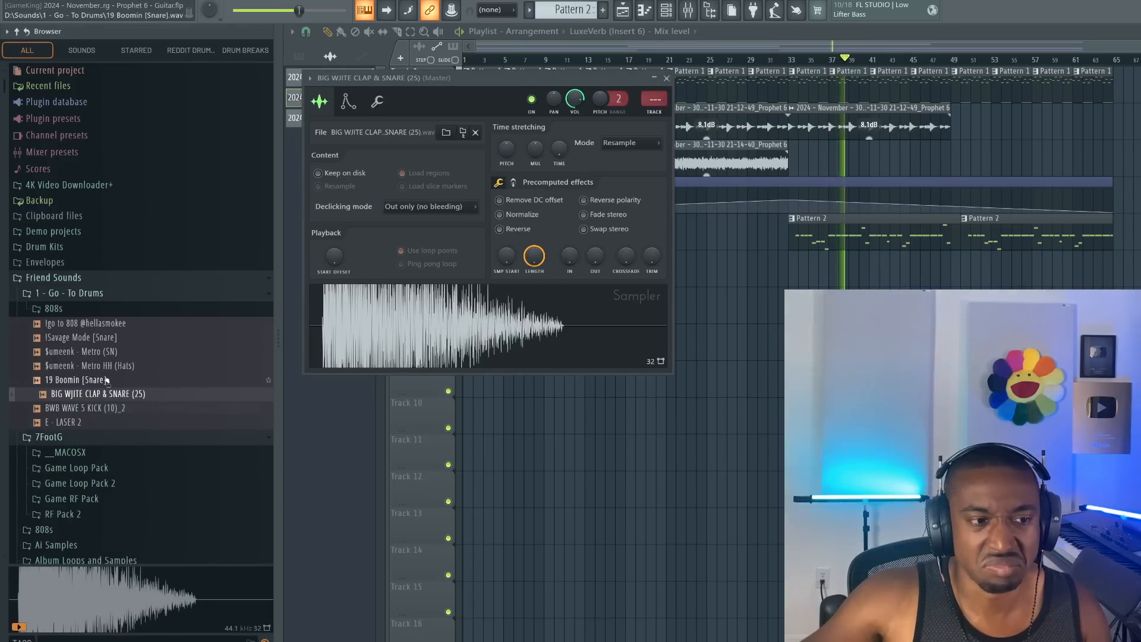
right_click(105, 365)
click(131, 367)
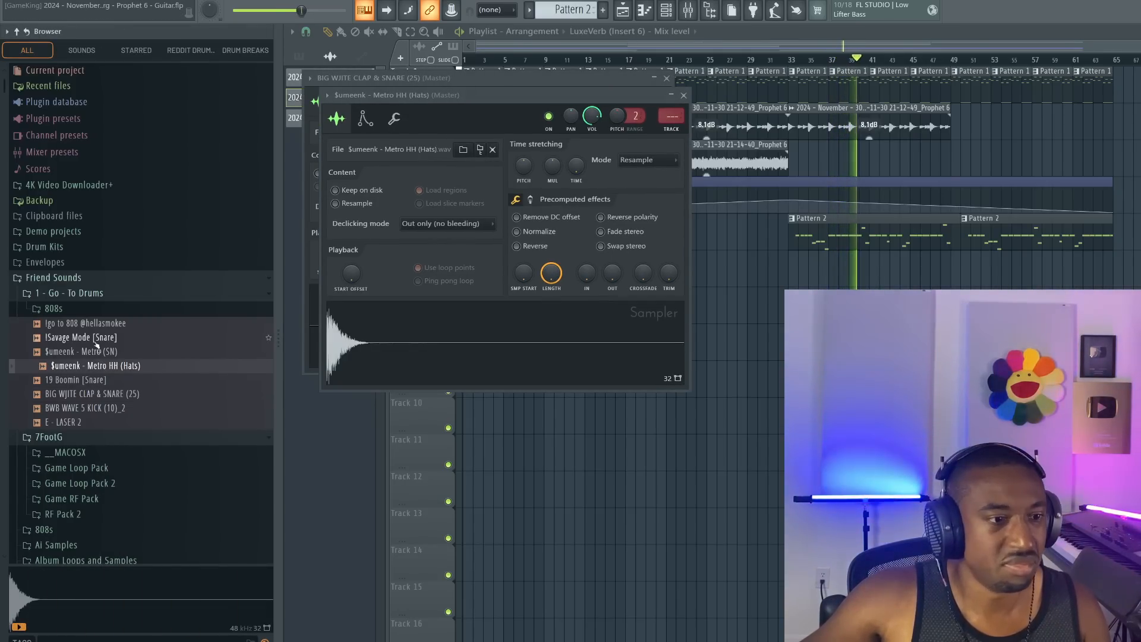
right_click(109, 409)
click(130, 409)
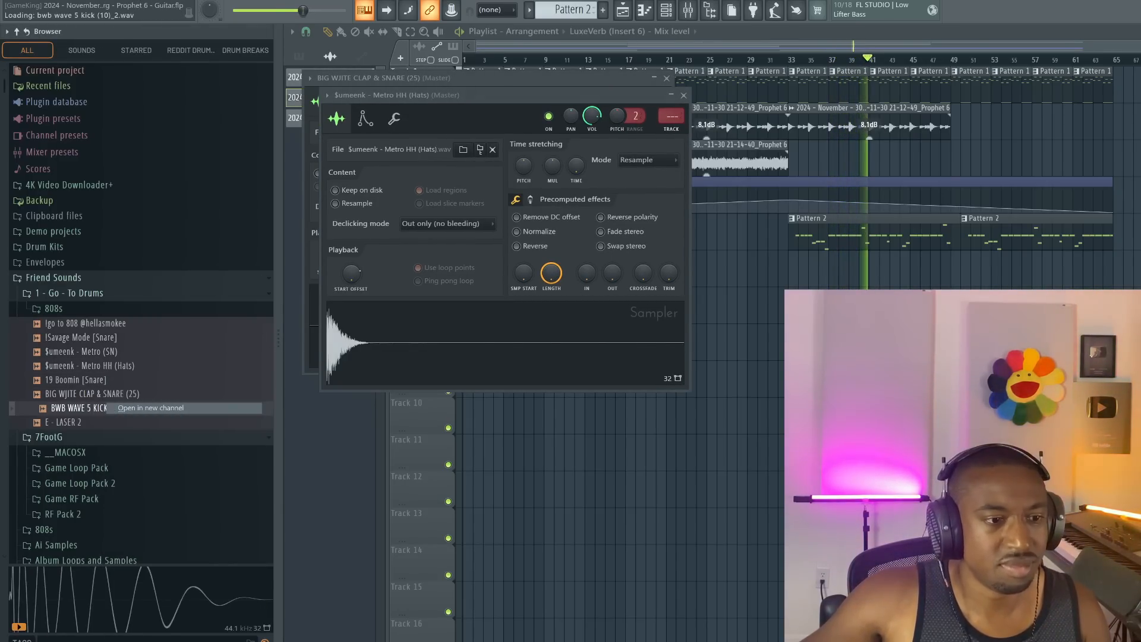
Create a new empty pattern for the drums, keeping its default name
click(687, 10)
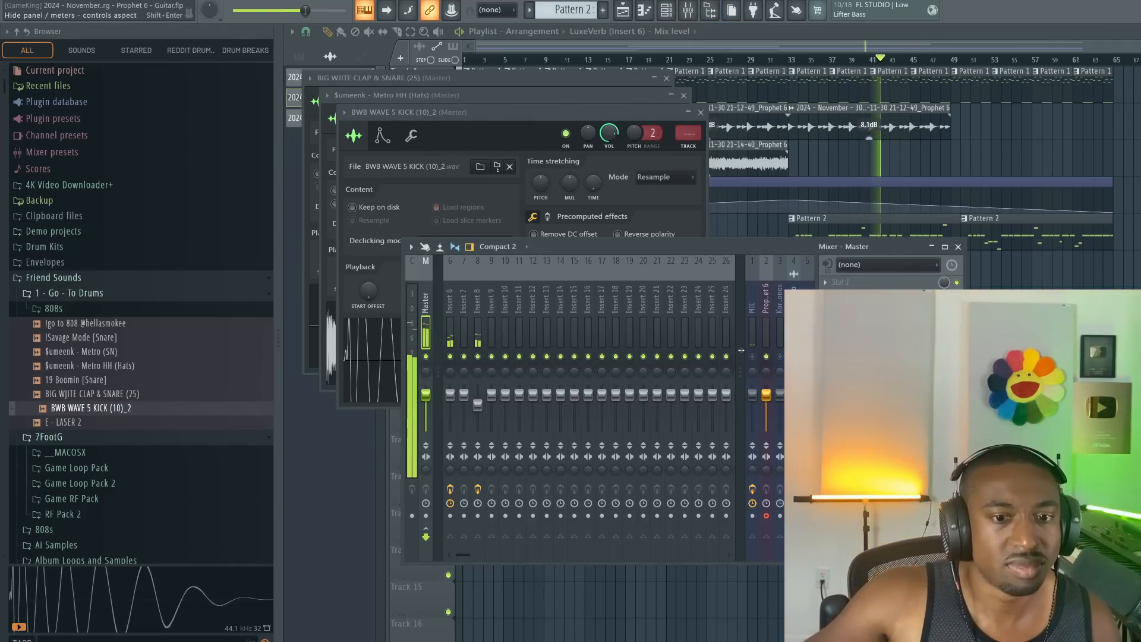
click(667, 12)
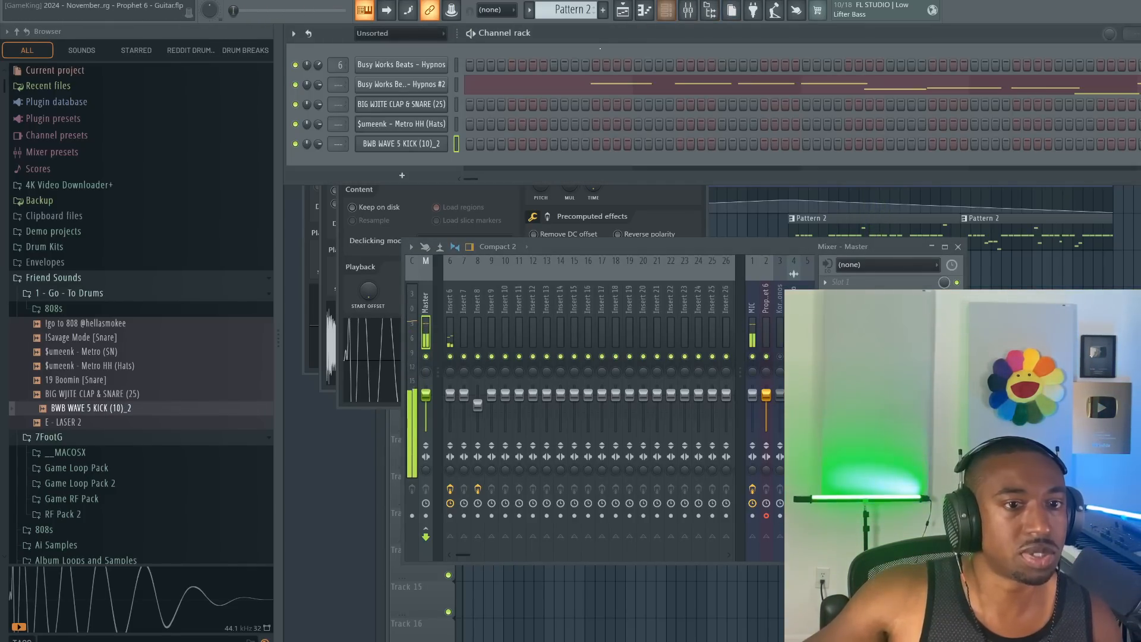
right_click(577, 13)
click(645, 14)
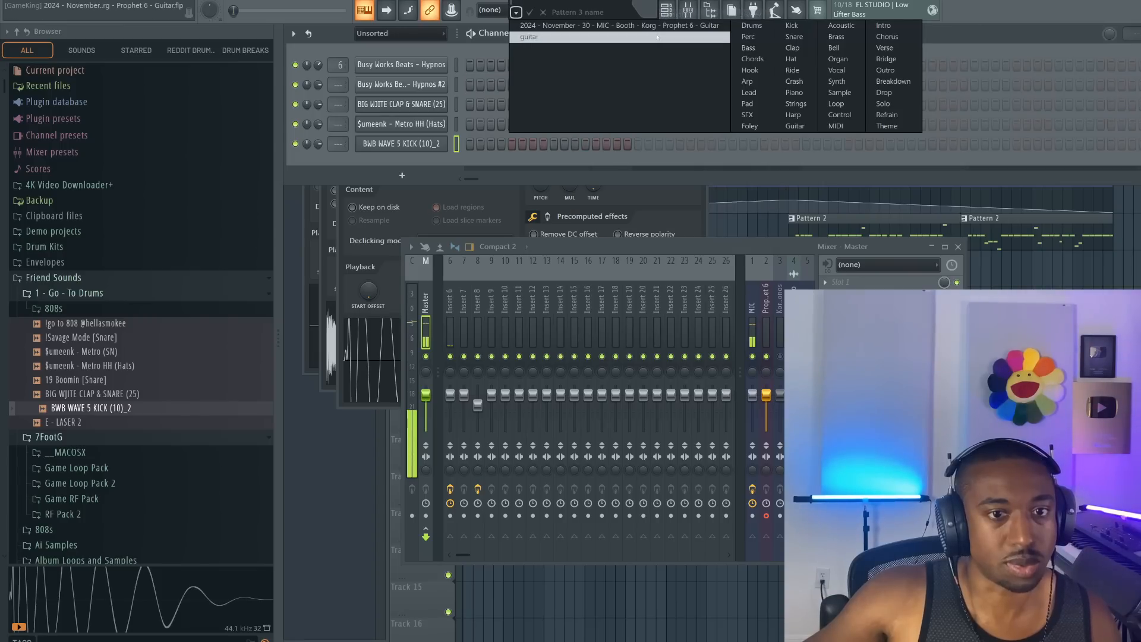
key(Return)
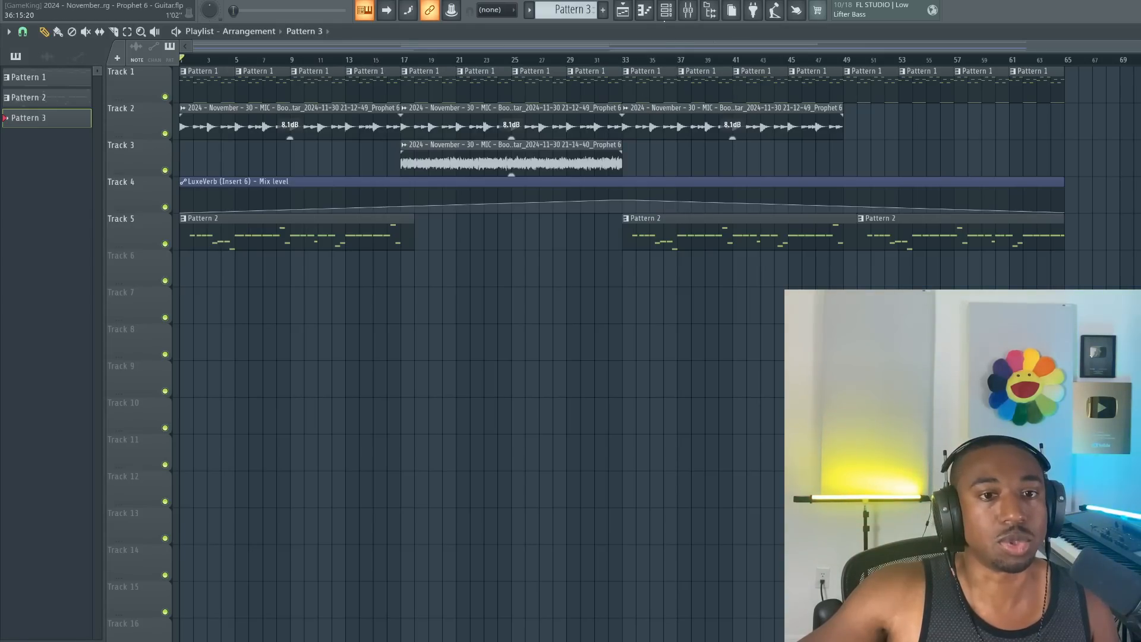
Extend Pattern 3 to four bars and fill its Metro HH (Hats) channel with a hit on every second step
click(687, 10)
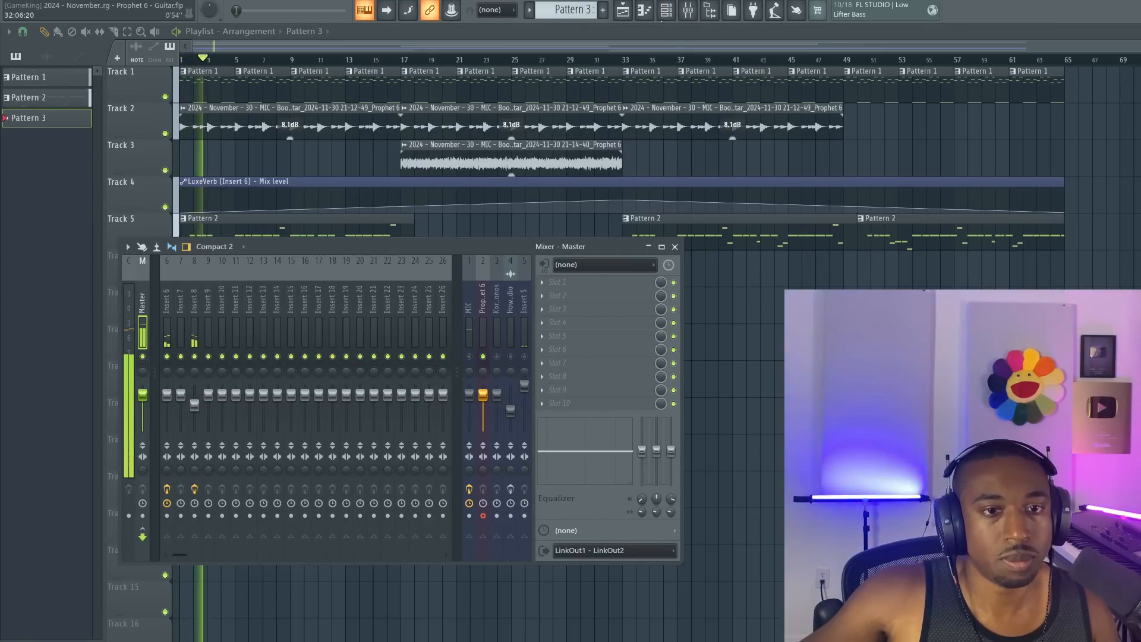
key(F6)
right_click(161, 122)
click(243, 121)
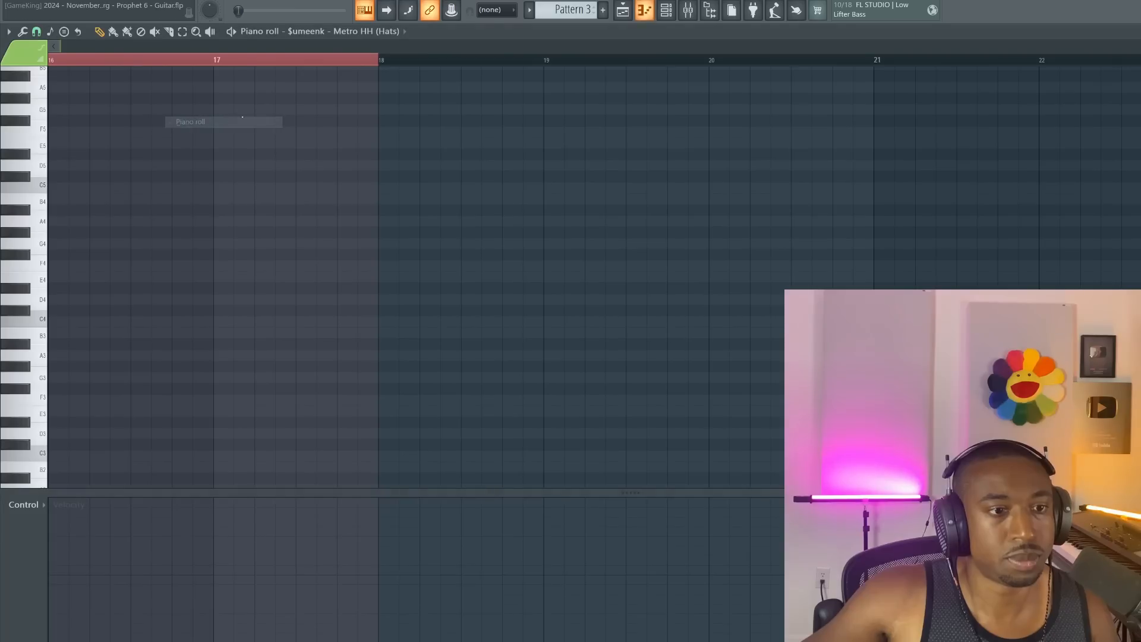
click(662, 17)
click(765, 124)
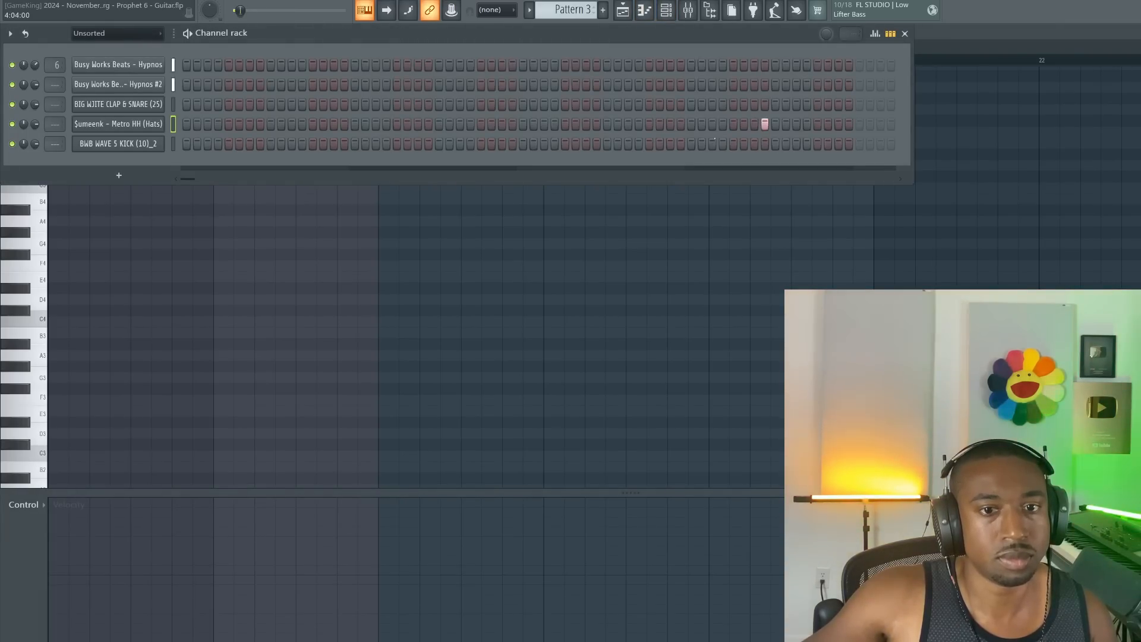
right_click(143, 128)
click(324, 156)
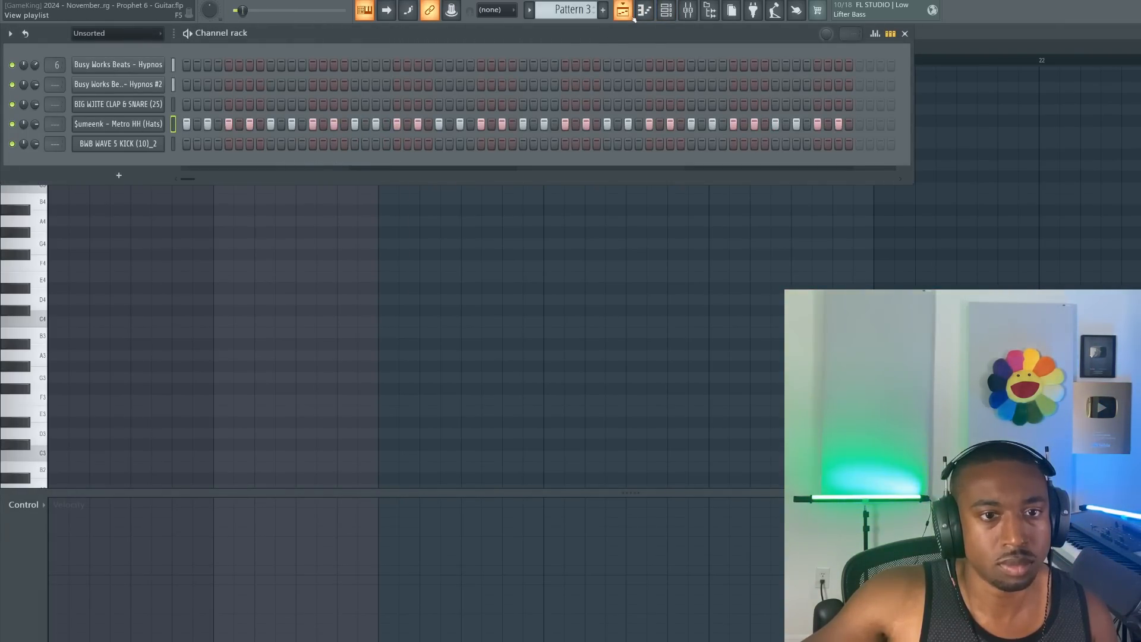
Place Pattern 3 on Track 6 at bar 9 and repeat it up to bar 65
click(631, 17)
click(300, 270)
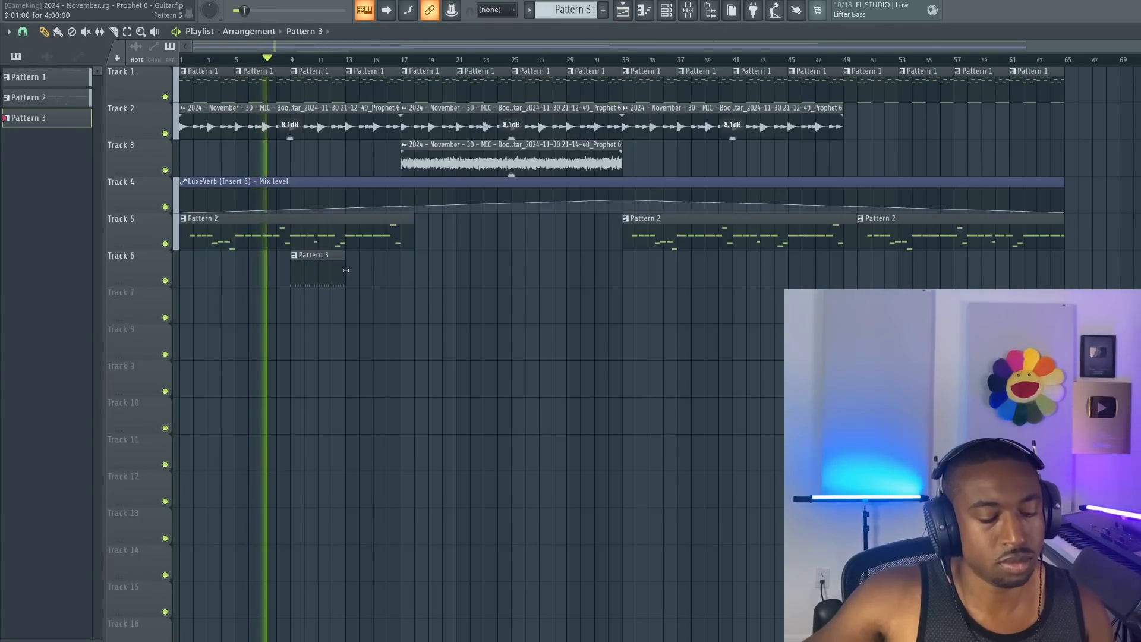
drag(346, 271, 1064, 267)
Add clap hits on steps 9, 25, 41 and 57 of Pattern 3
click(666, 10)
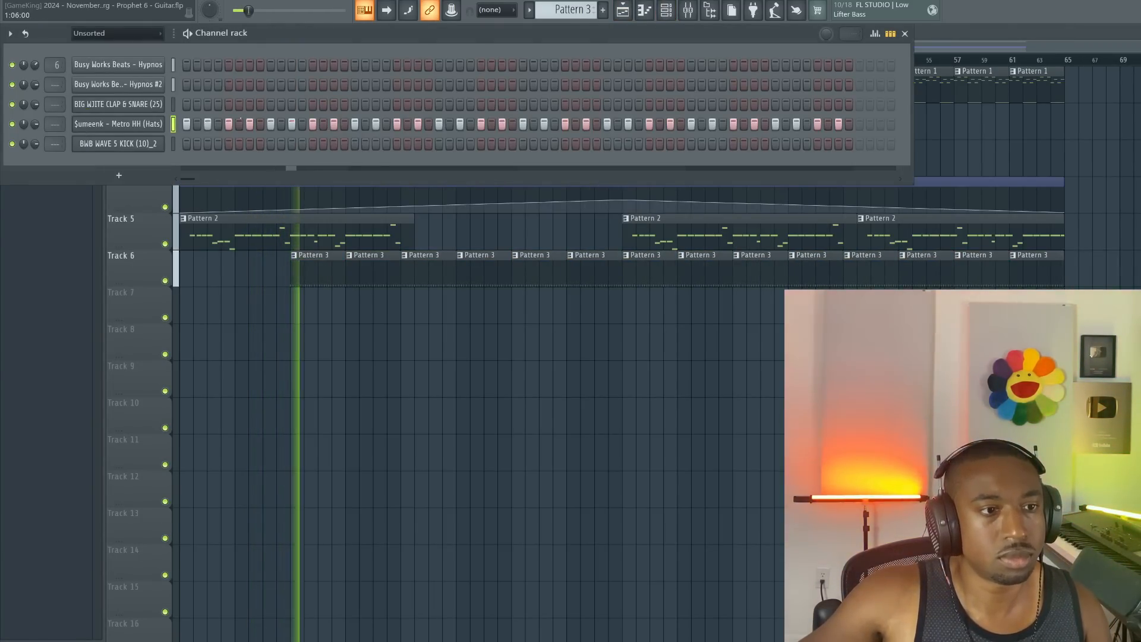
click(270, 104)
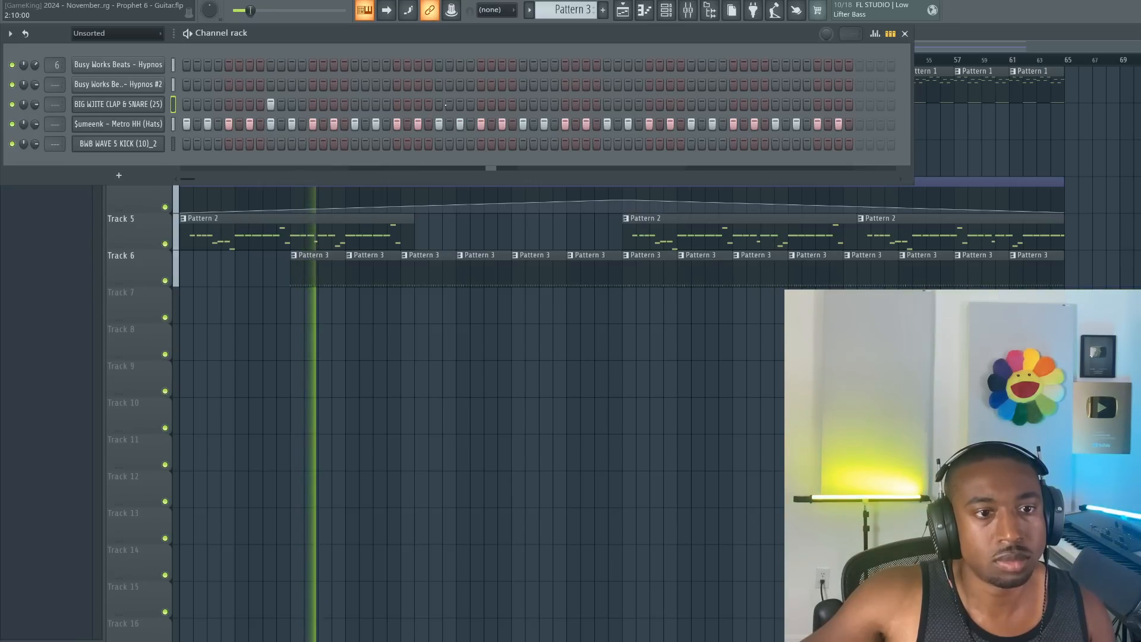
click(439, 104)
click(607, 104)
click(775, 104)
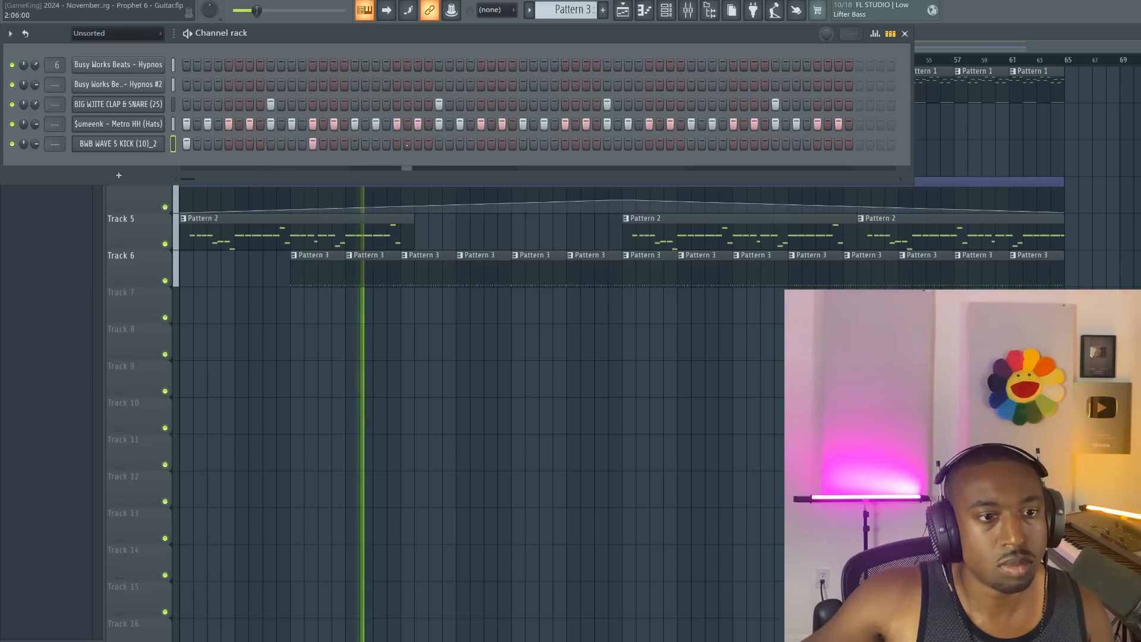
Program kick hits on steps 1, 13, 21, 33, 39, 45, 53 and 59 of Pattern 3 and check the kick channel's settings
click(523, 144)
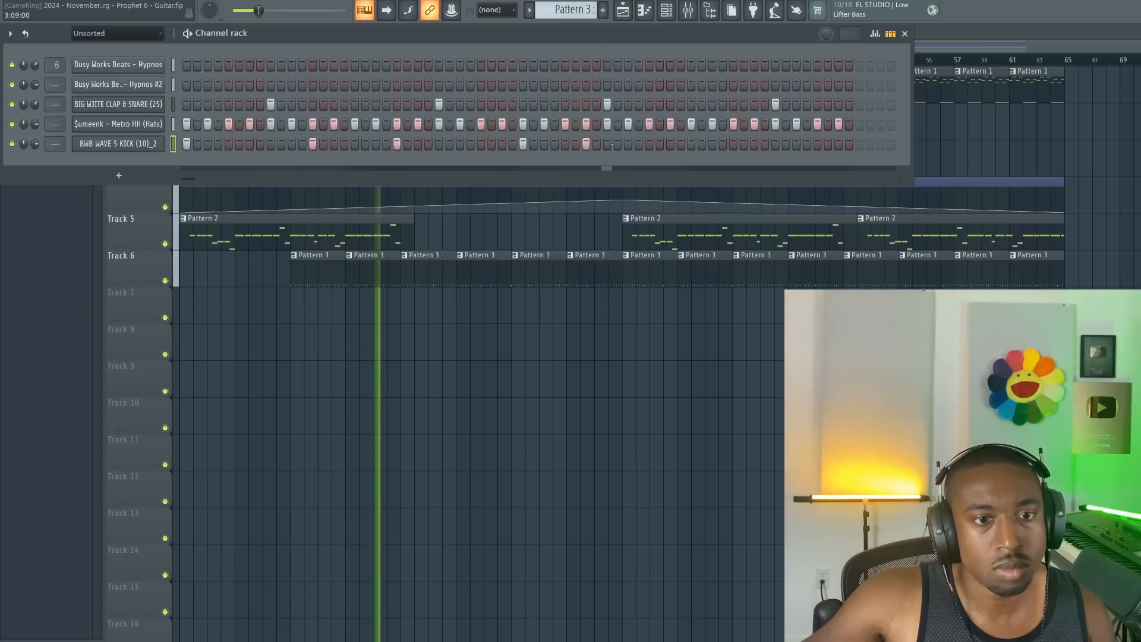
click(733, 144)
click(796, 144)
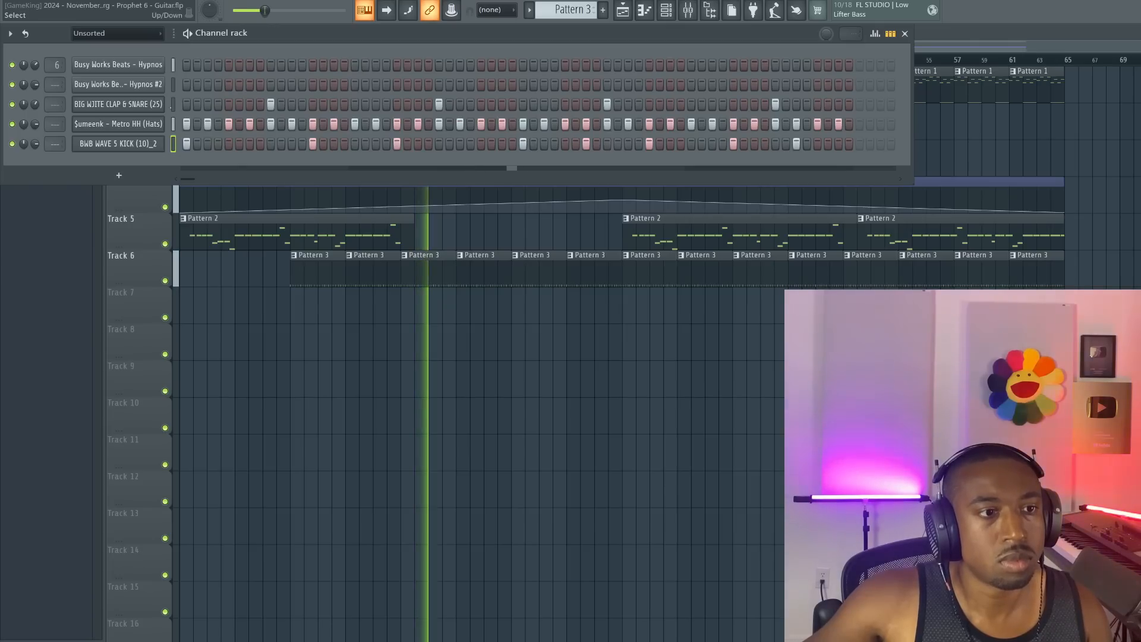
click(119, 144)
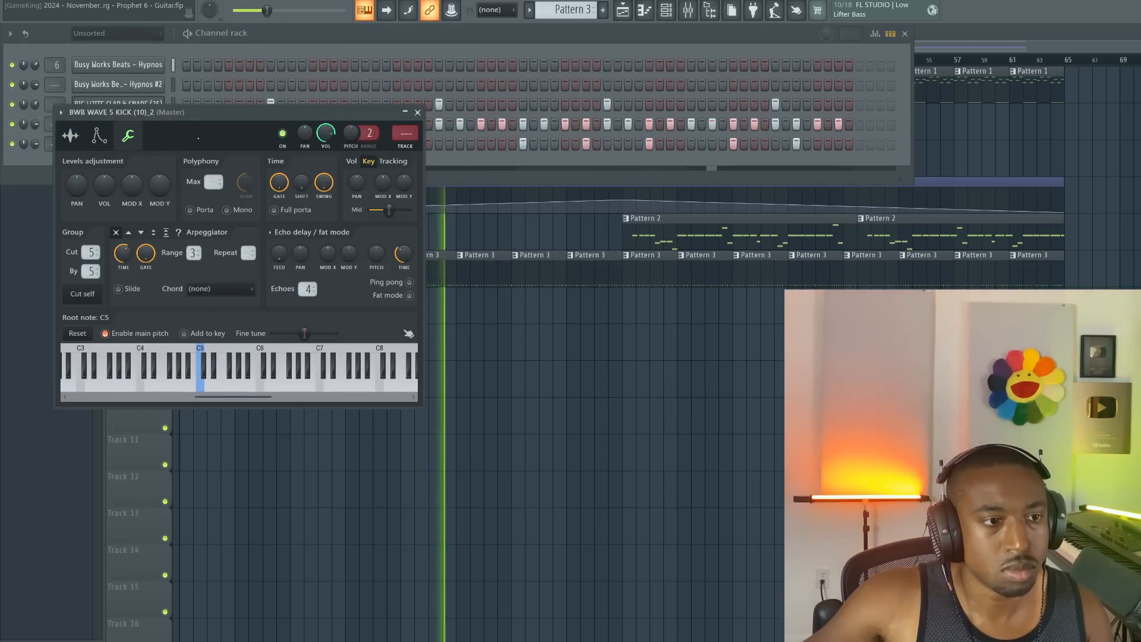
click(418, 113)
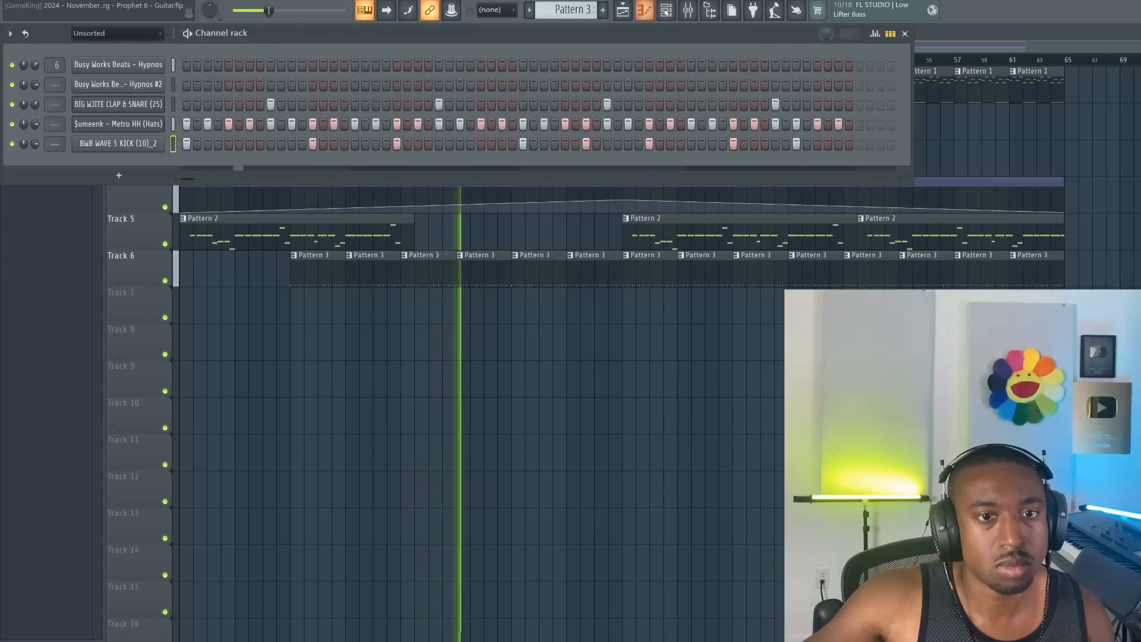
Add Fruity WaveShaper to the first master effect slot and slightly shift the midpoint of its curve
click(688, 11)
click(577, 286)
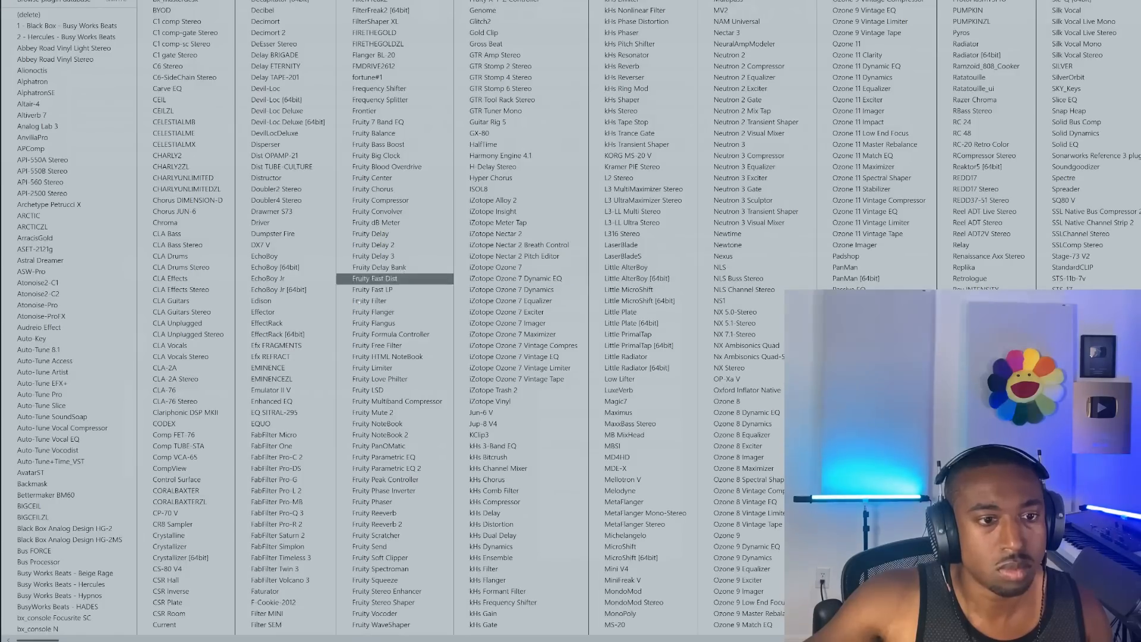
click(423, 624)
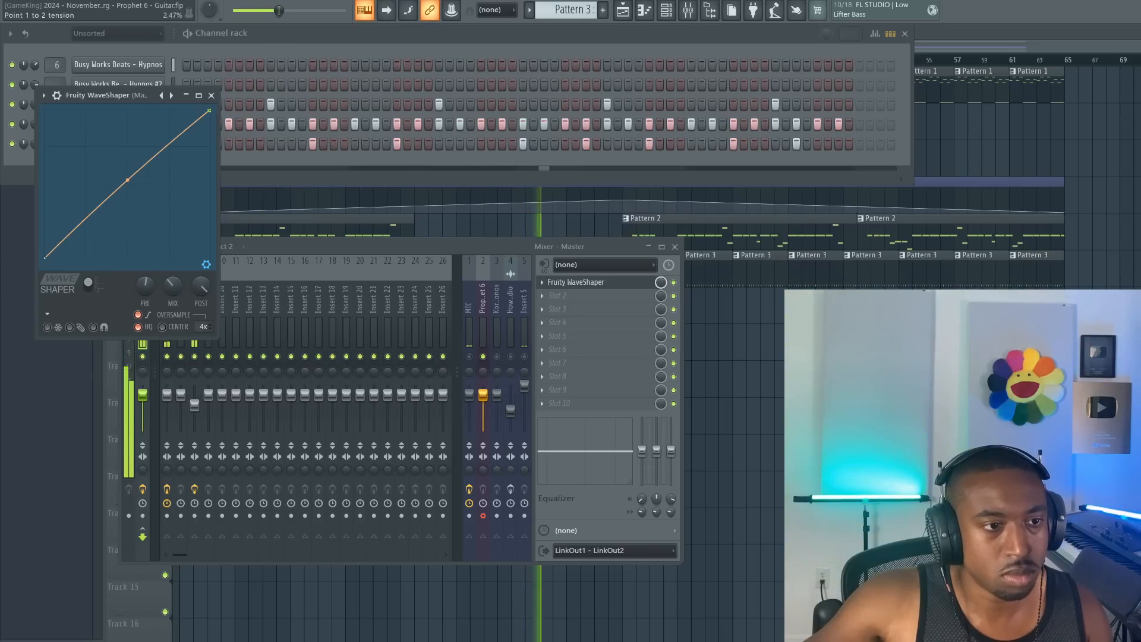
drag(127, 179, 132, 178)
Add Fruity Soft Clipper to the second master effect slot and clear the open windows
click(591, 307)
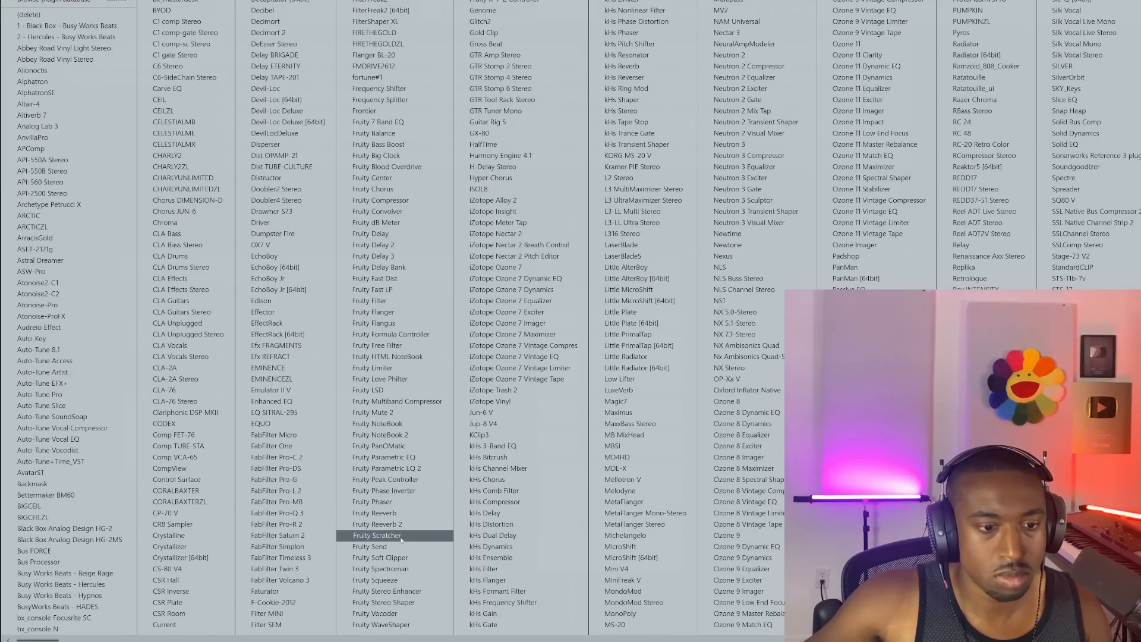
click(401, 559)
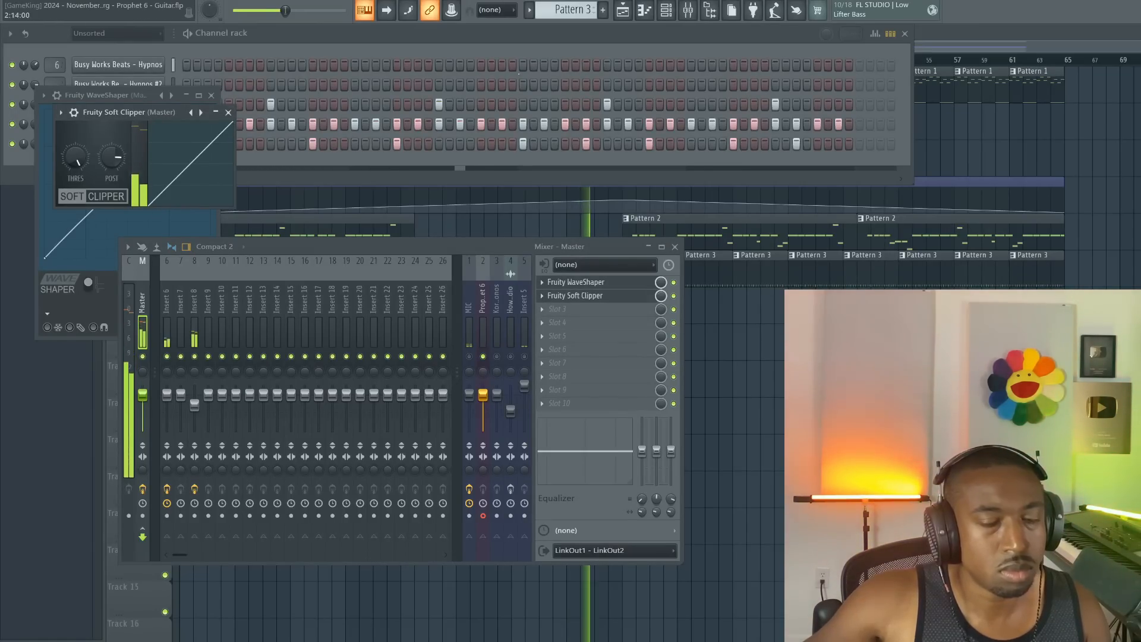
key(F12)
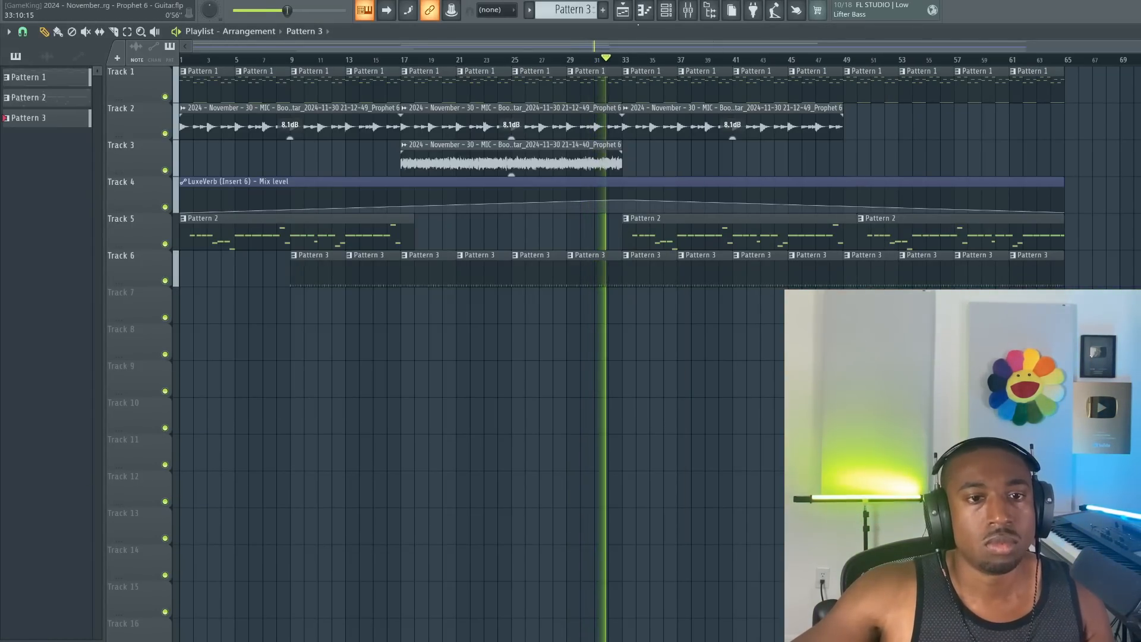
Inspect the effects on Insert 6, including its Transporter, and check Inserts 9 and 8 during playback
click(666, 11)
key(F9)
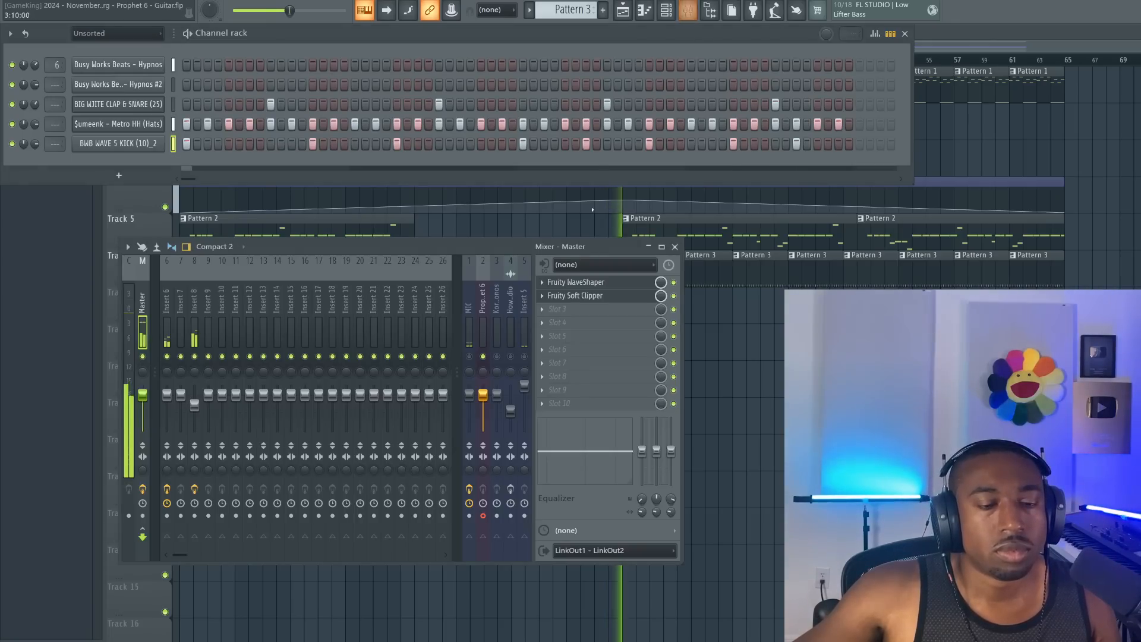
click(167, 326)
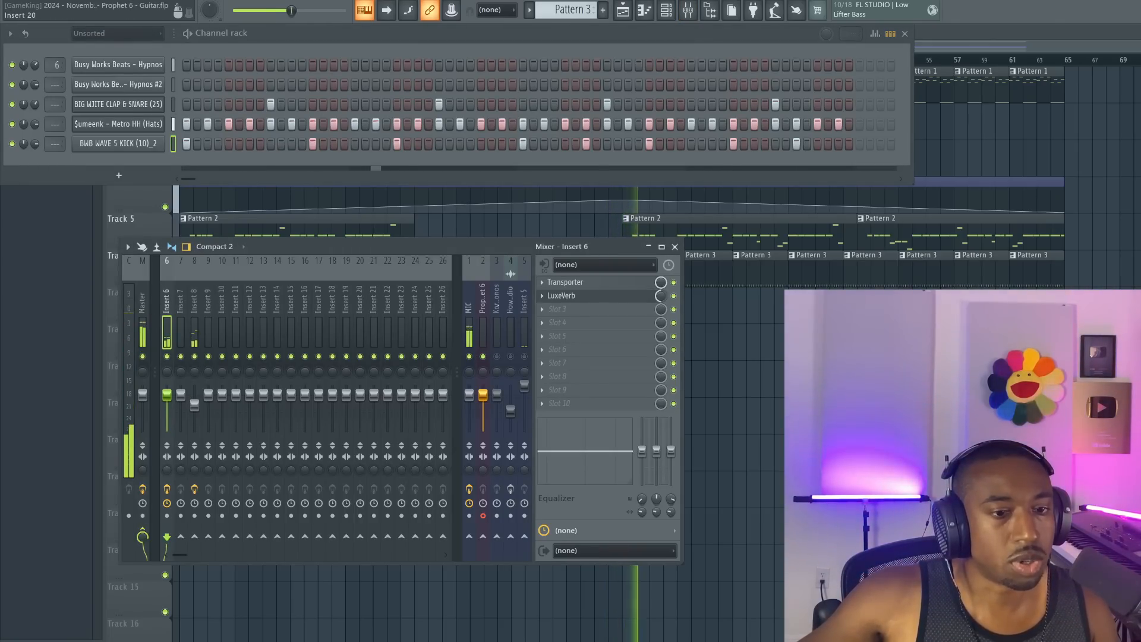
click(625, 280)
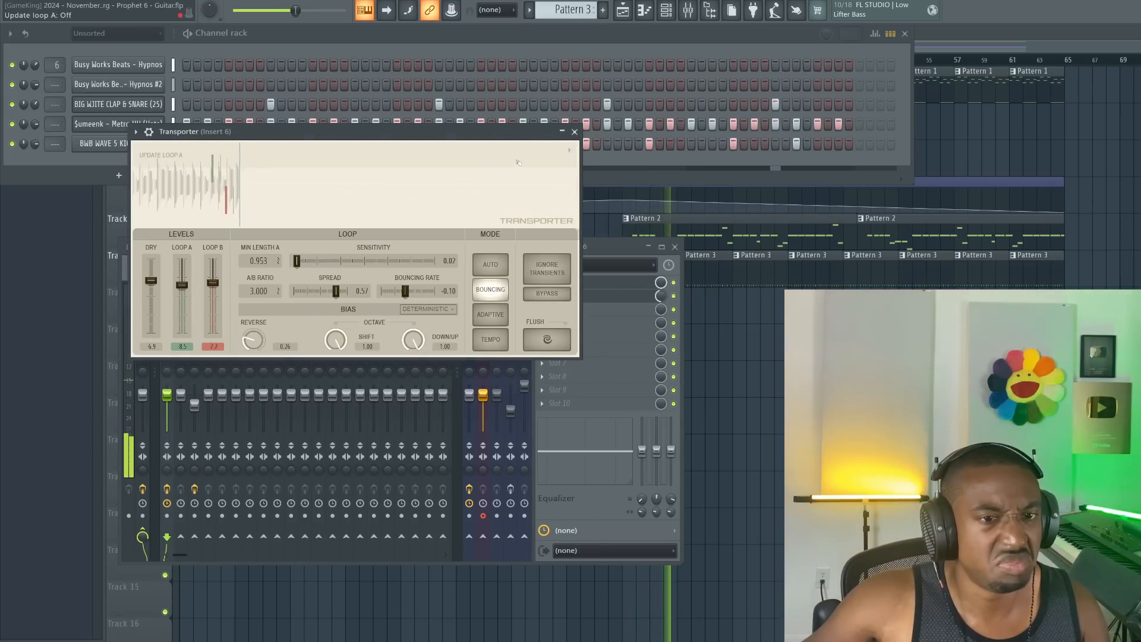
click(575, 132)
click(208, 321)
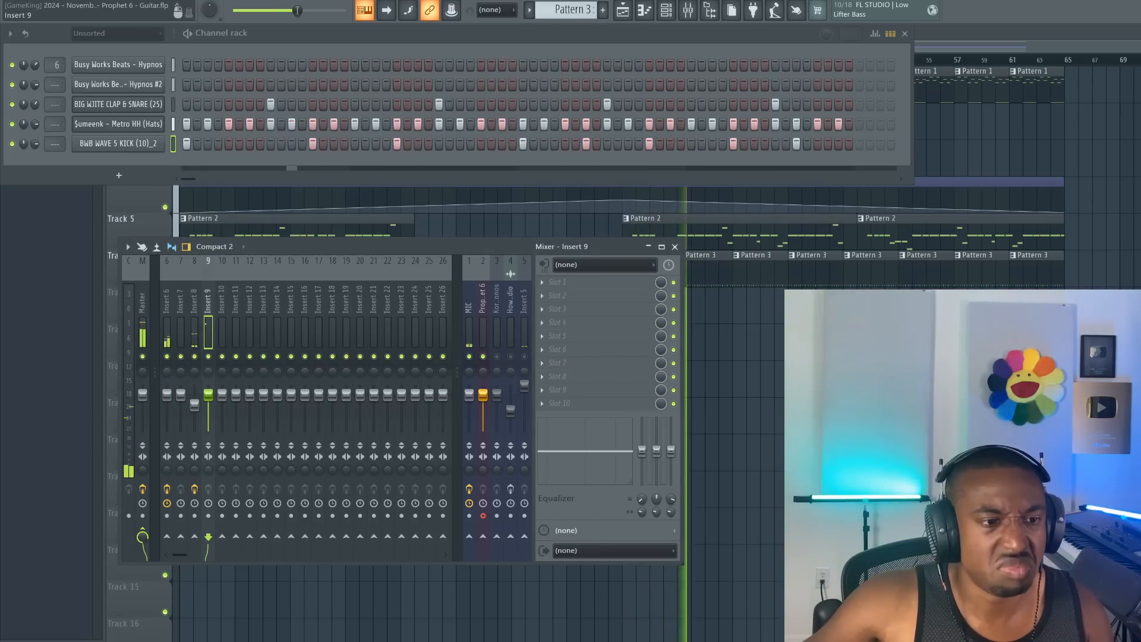
click(195, 318)
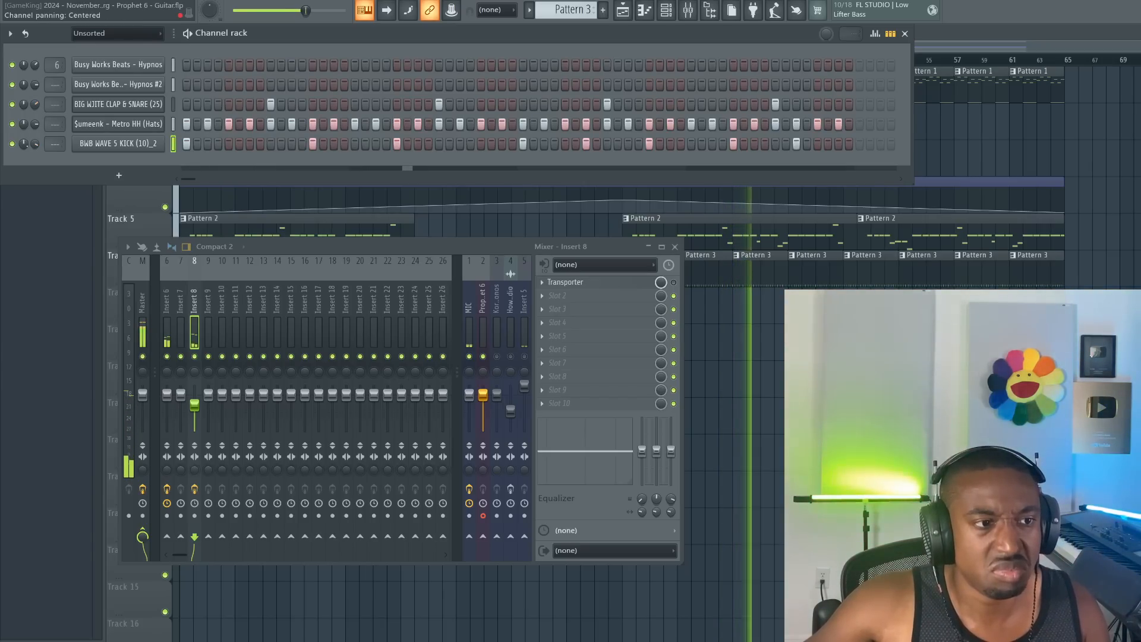
Nudge the time shift of the BWB WAVE 5 KICK channel slightly later and close its settings
click(117, 143)
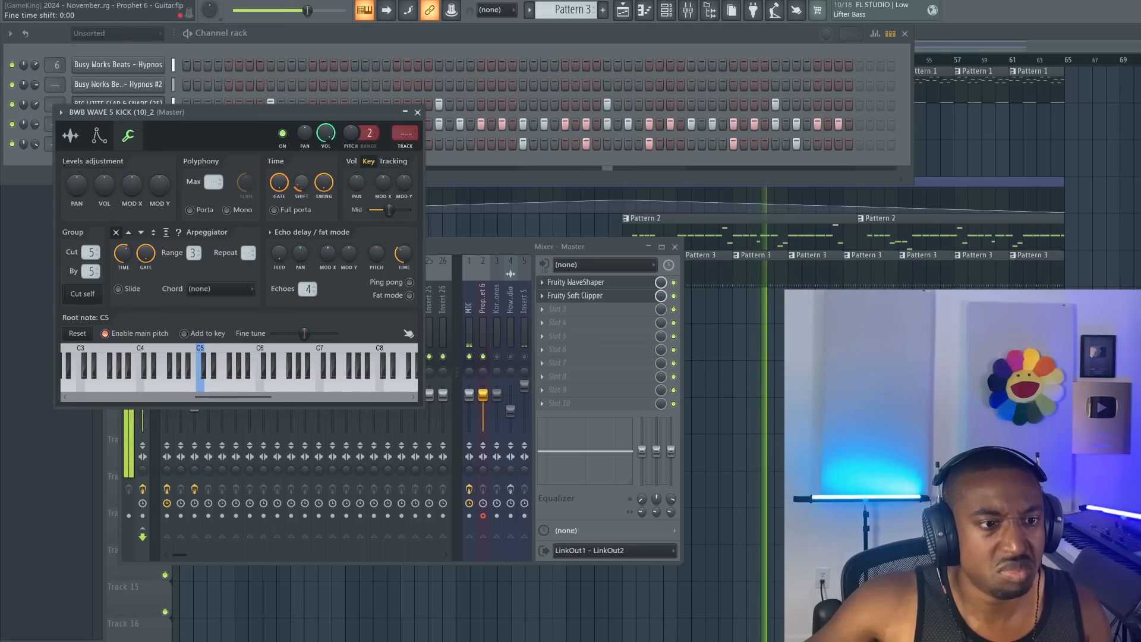
drag(301, 182, 301, 177)
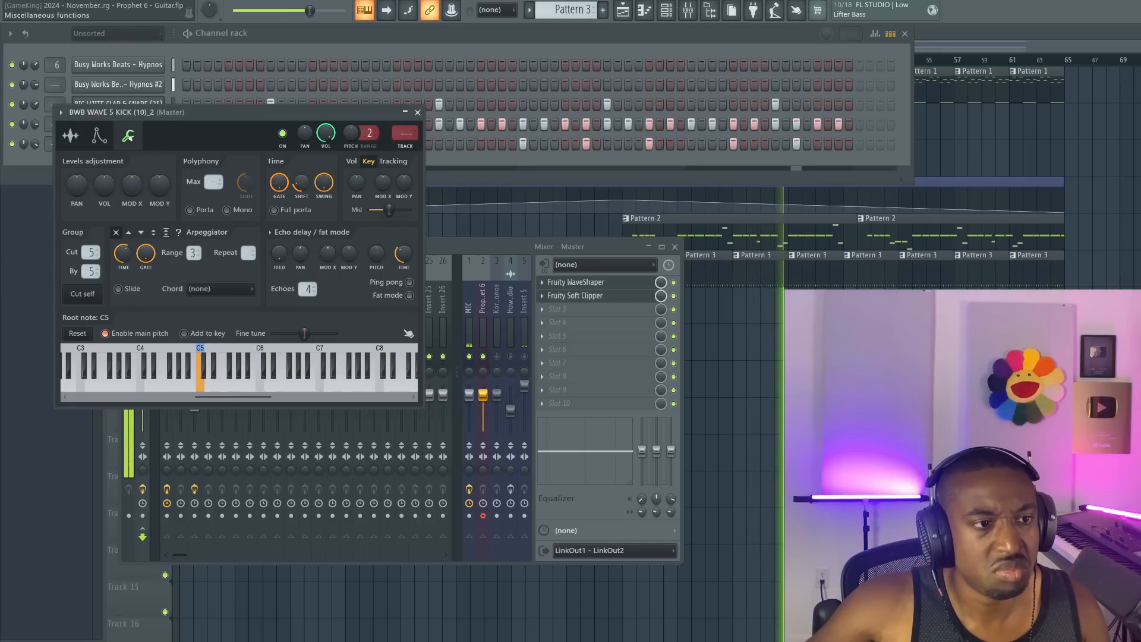
click(419, 113)
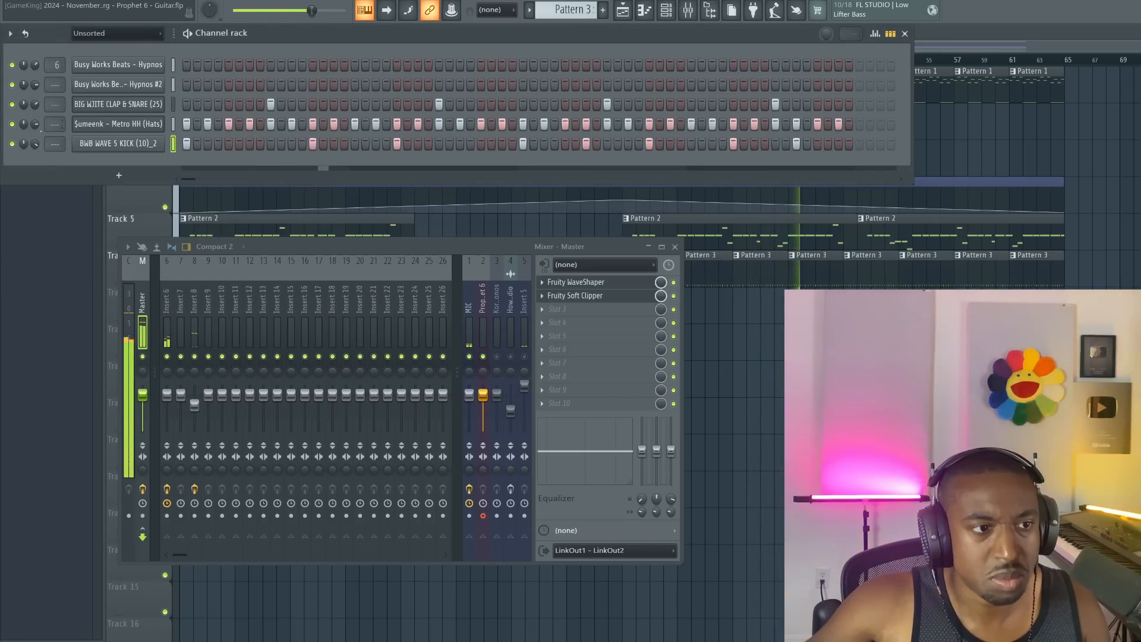
Check the time shift of the Metro HH (Hats) channel and close its settings
click(108, 125)
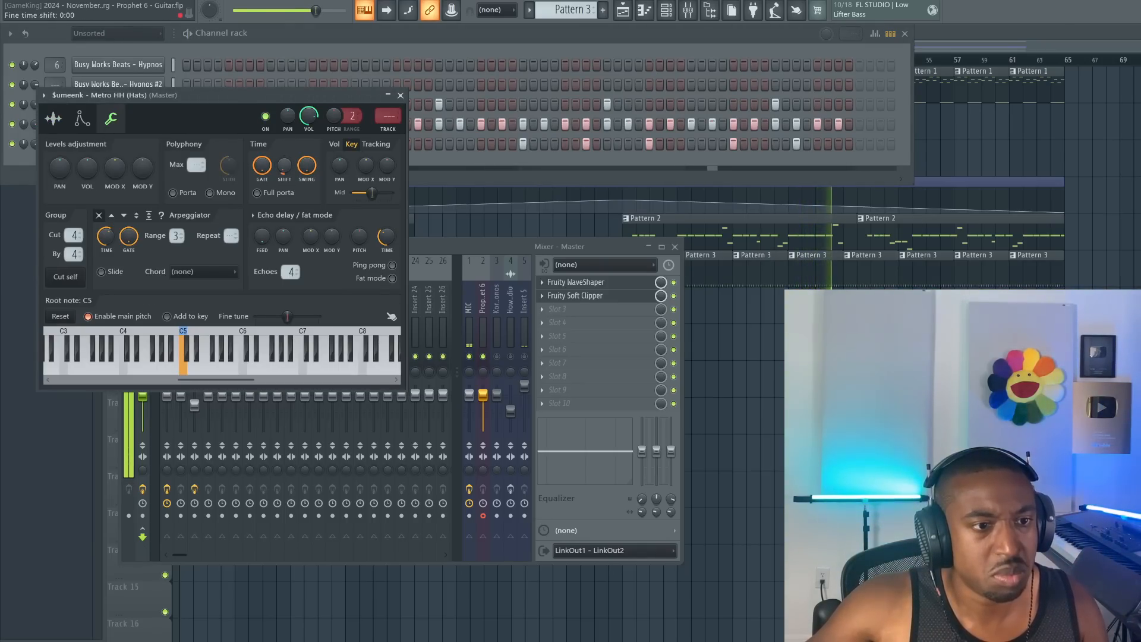
click(400, 96)
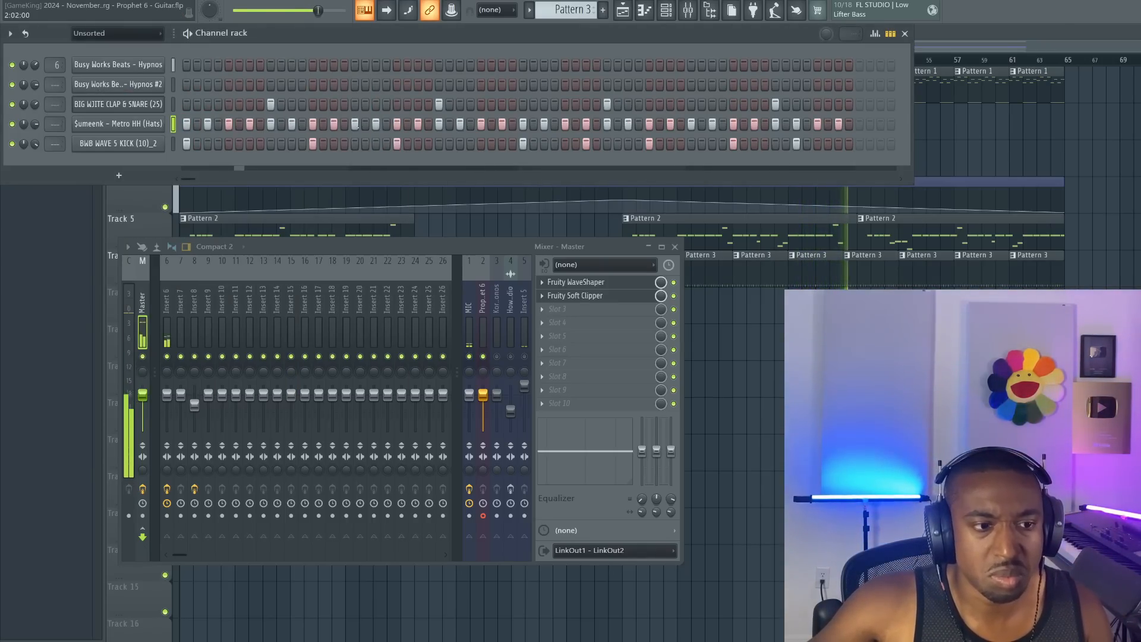
Add the MD4HD dynamics plugin to the third master effect slot
click(571, 310)
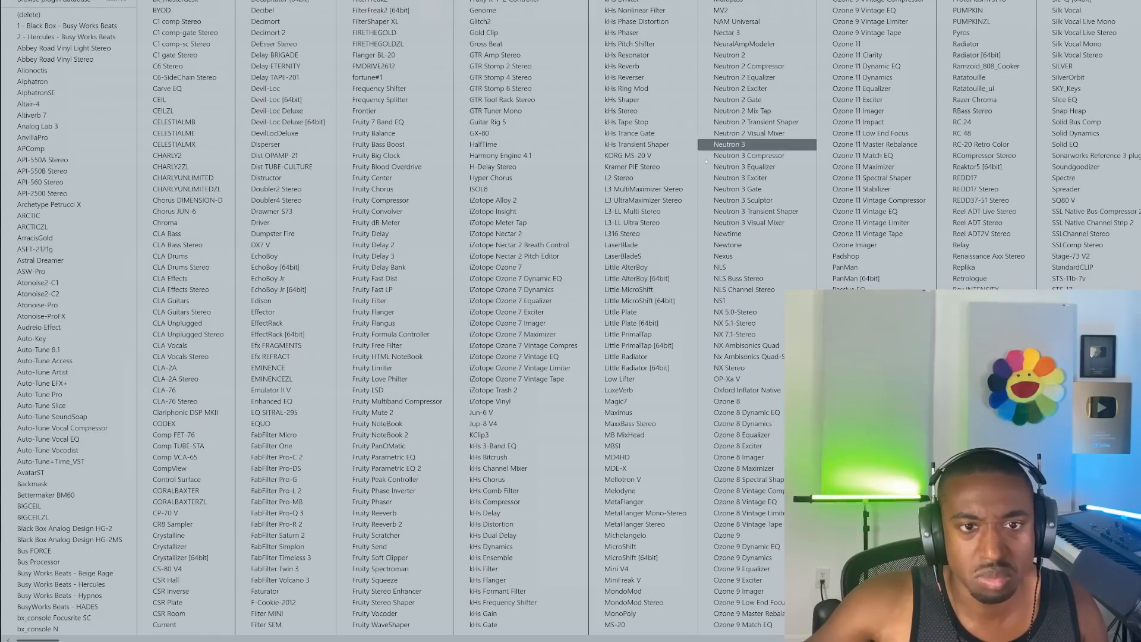
click(622, 457)
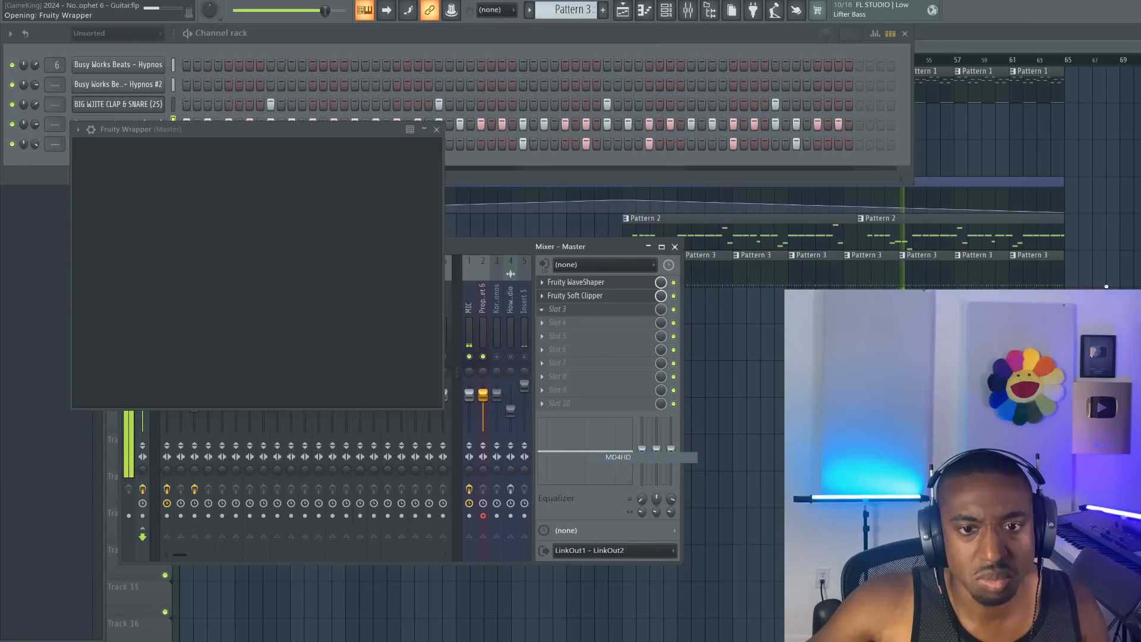
Replace the last Pattern 2 clip on Track 5 with a copy starting at bar 49 and restart playback
right_click(951, 234)
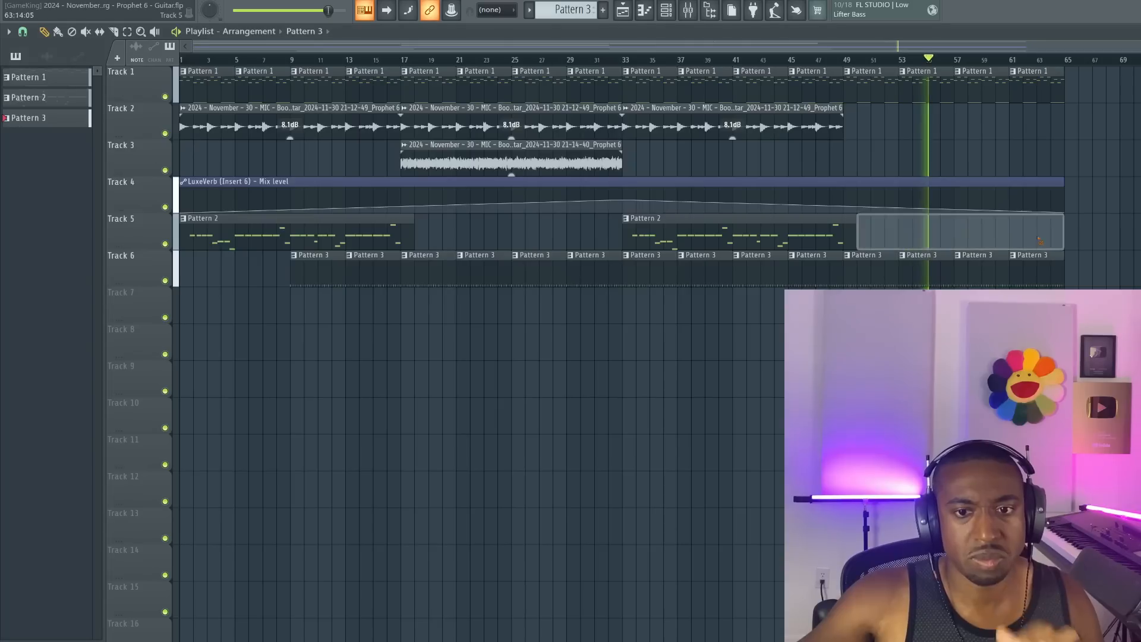
drag(763, 236, 984, 235)
key(space)
key(space)
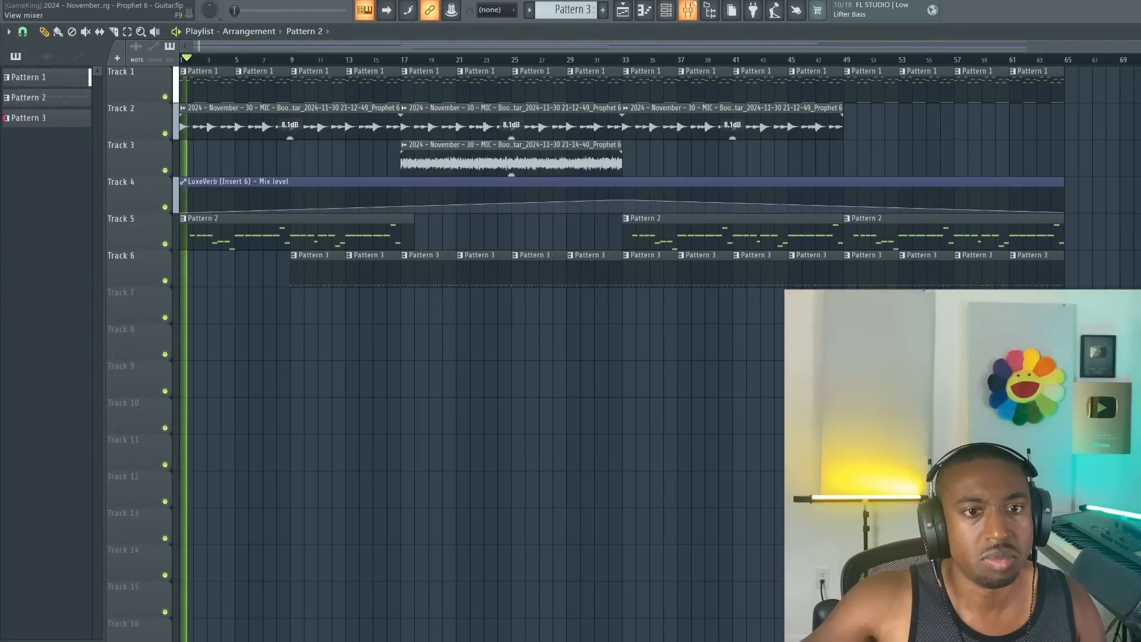
Inspect the Transporter effect on Insert 6 during playback, then close it and the mixer
key(F9)
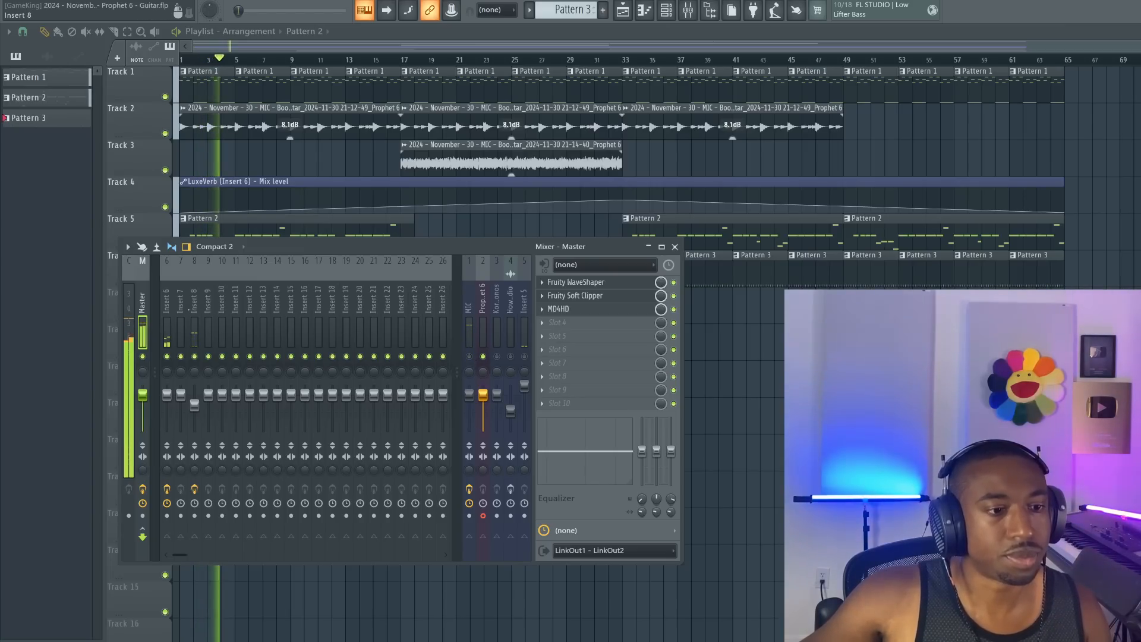
click(167, 302)
click(574, 286)
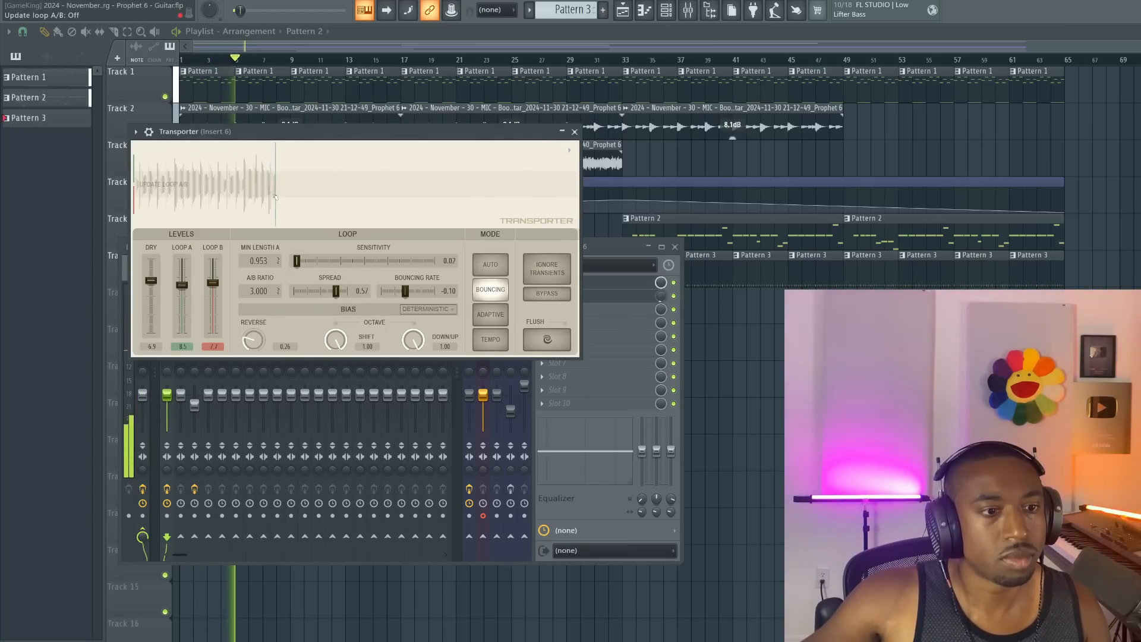
click(574, 132)
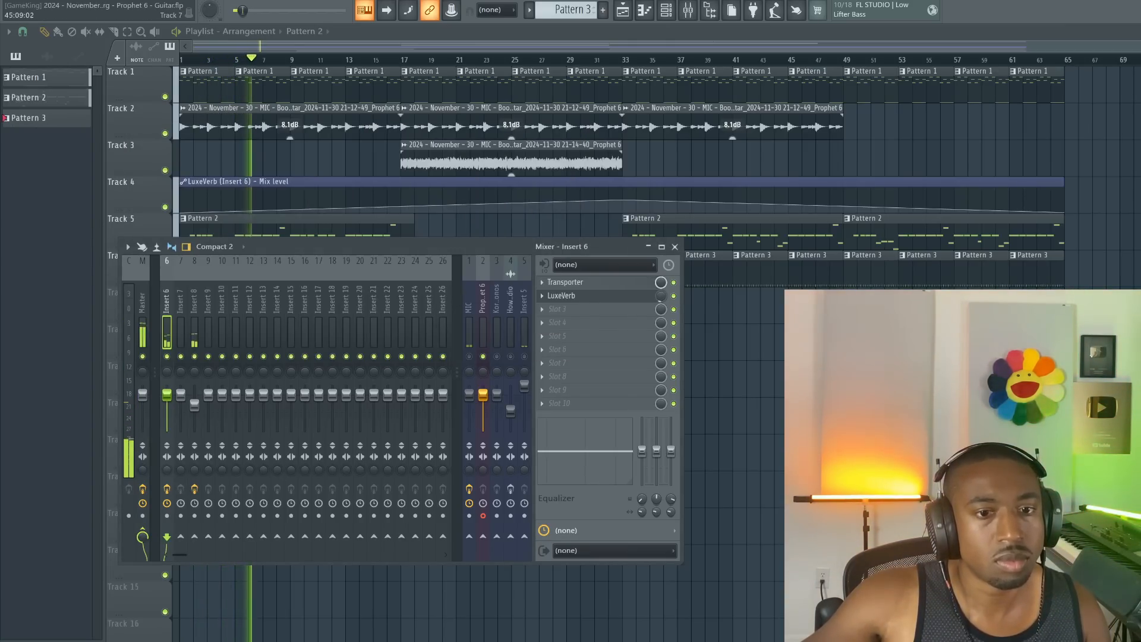
click(674, 246)
Open MD4HD on the master track and raise its overall 5-band compressor threshold to -2.5 dB
click(687, 9)
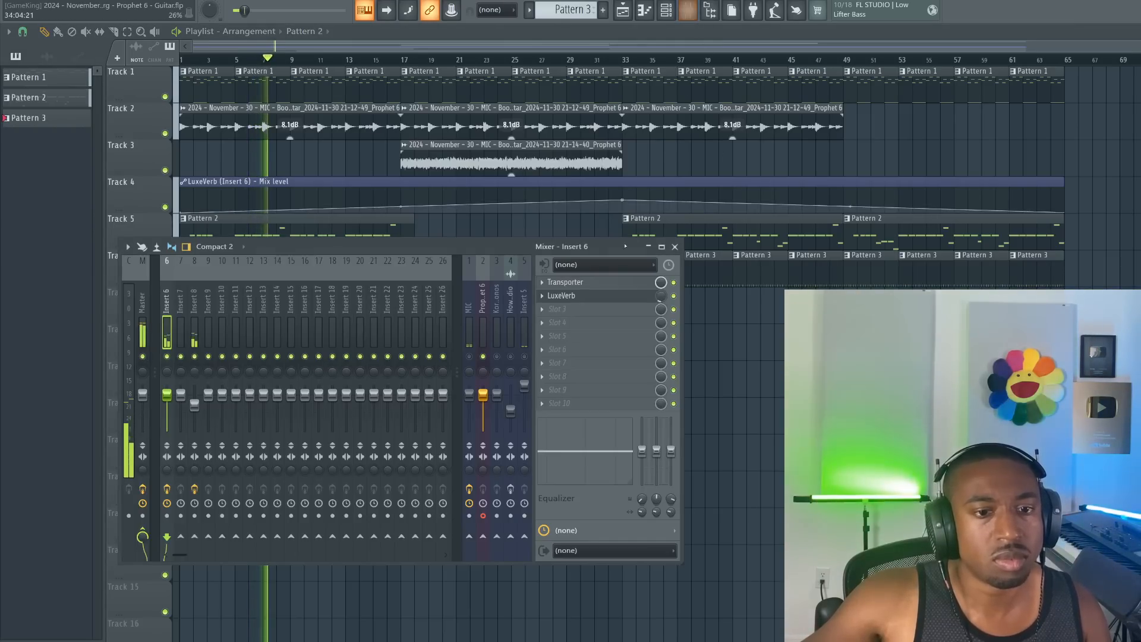
click(143, 315)
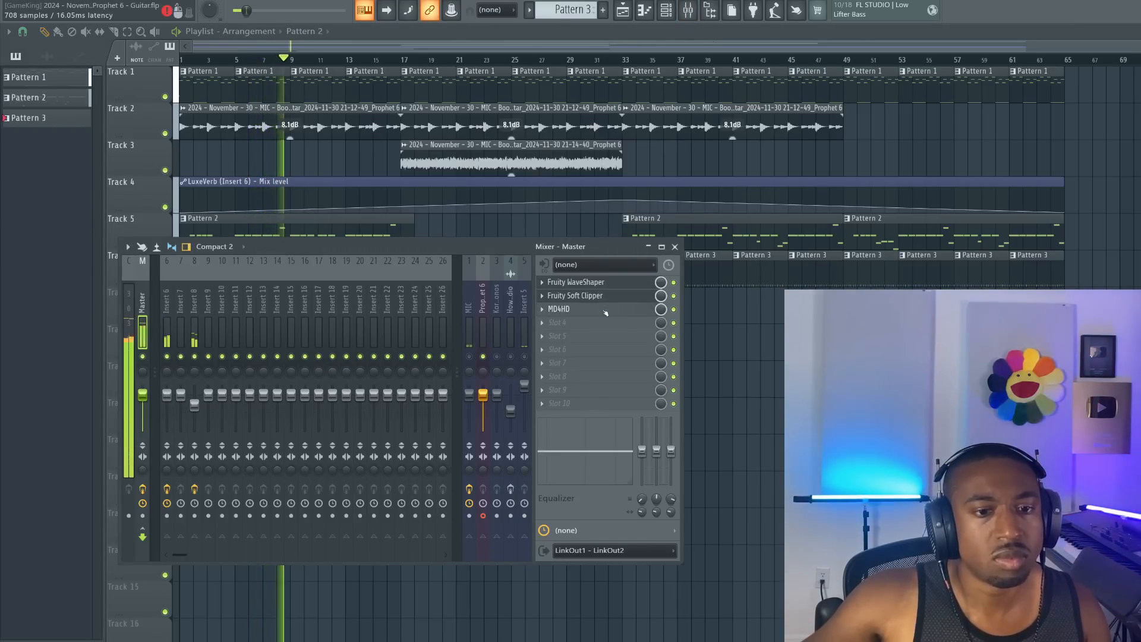
click(575, 309)
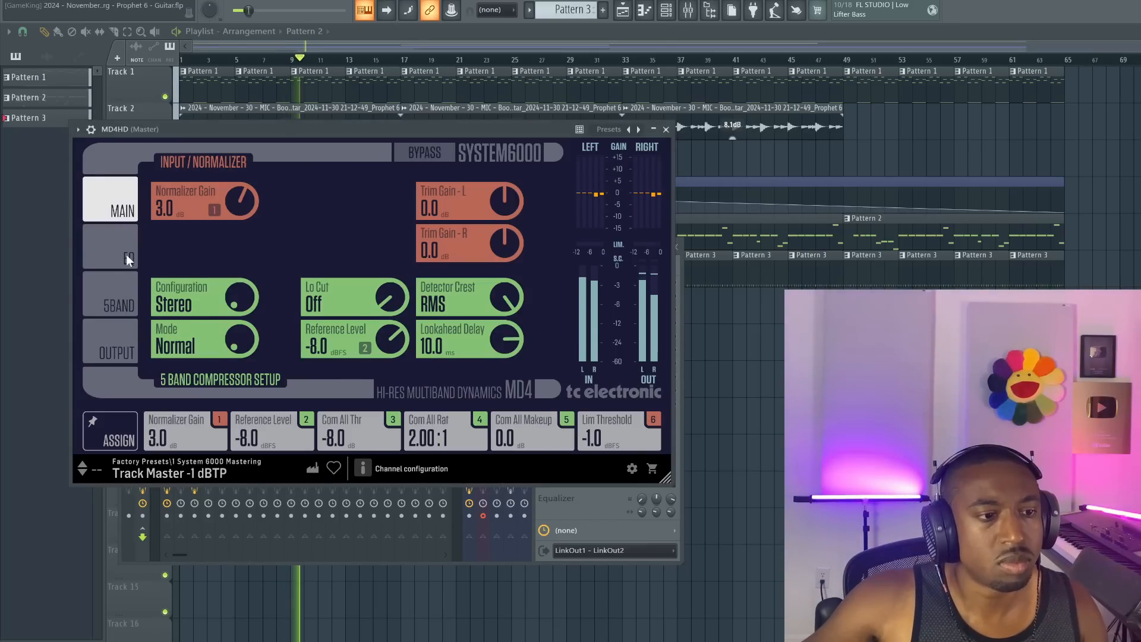
click(118, 297)
scroll(229, 211, up, 2)
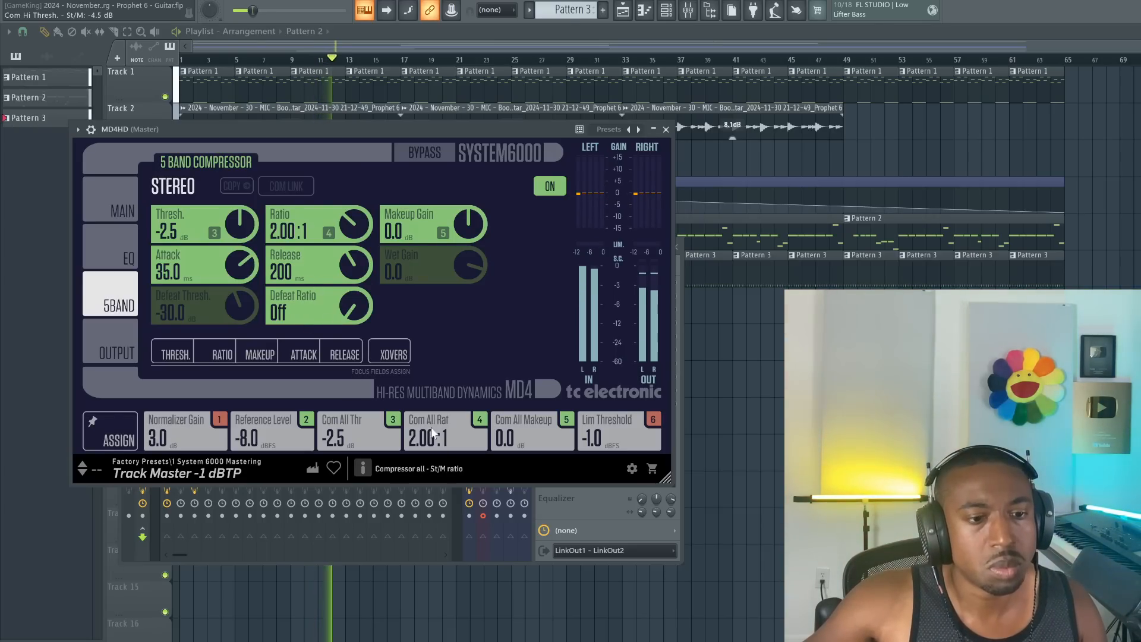
Set the MD4HD band thresholds to -10.5 dB for HiMid and Hi, 0.5 dB for Lo and -0.5 dB for LoMid
click(177, 354)
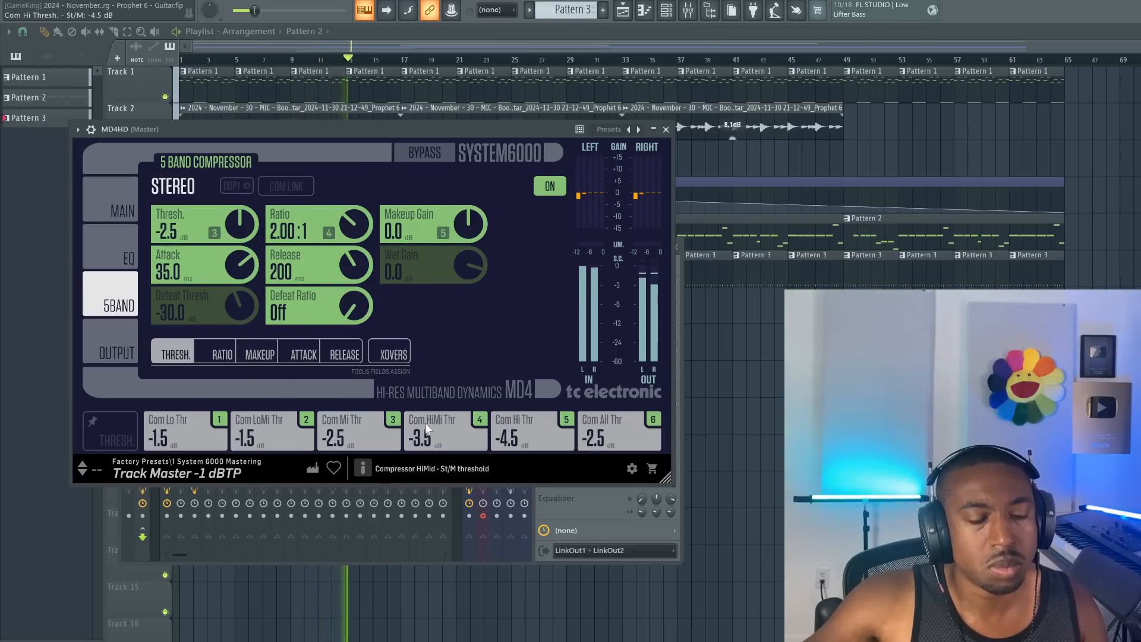
scroll(441, 433, down, 10)
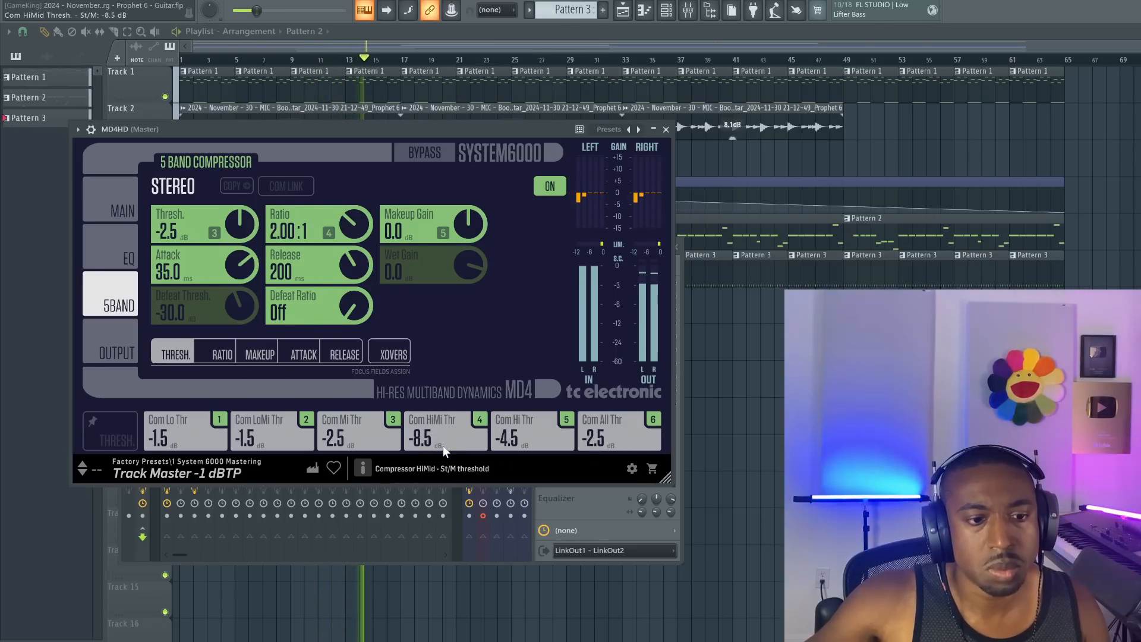
scroll(444, 444, down, 4)
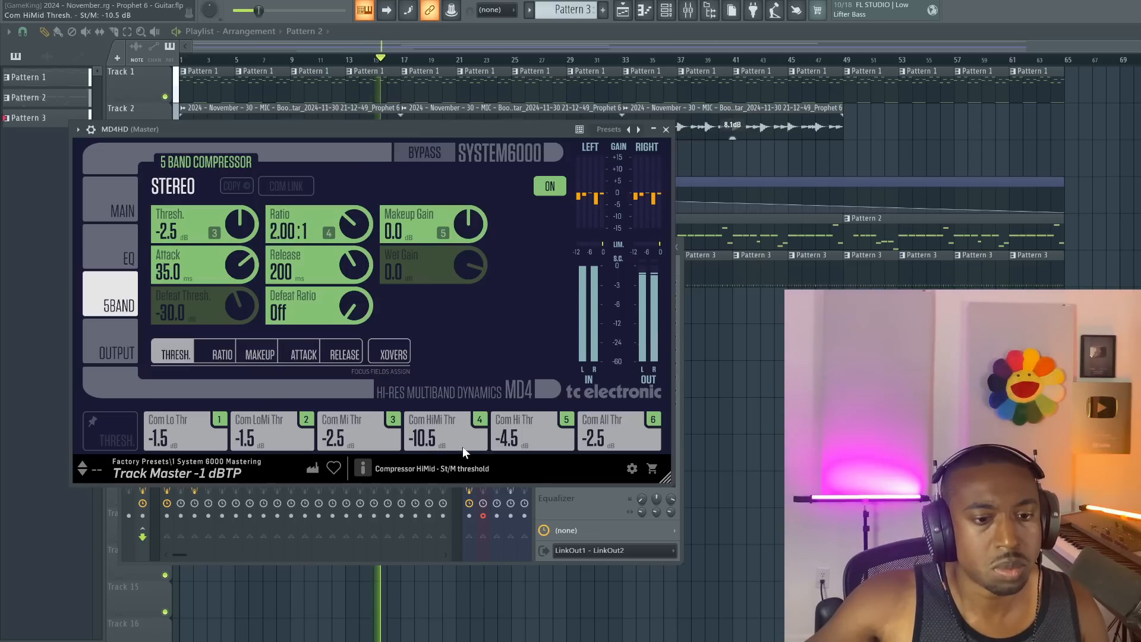
scroll(509, 445, down, 12)
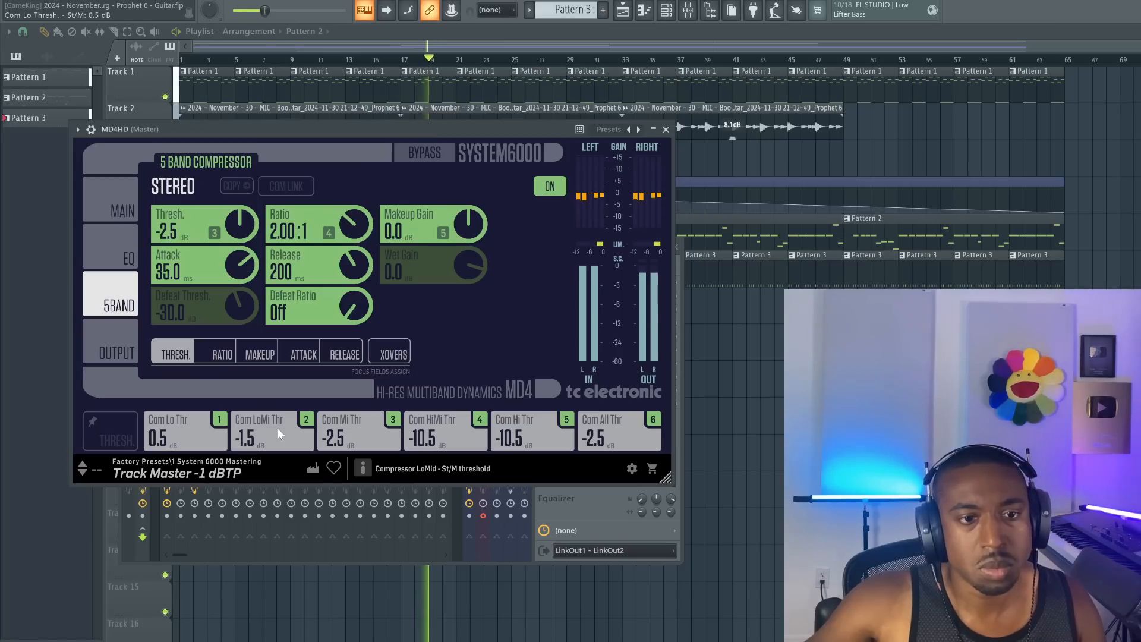
scroll(273, 428, up, 2)
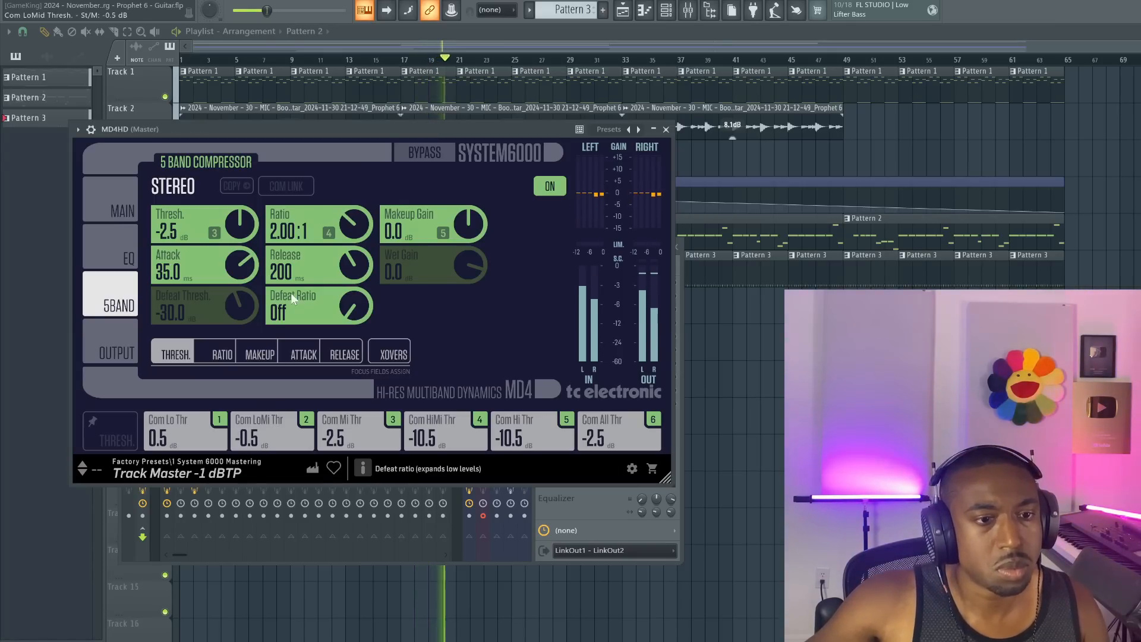
Set the MD4HD compressor mode to Parallel, clear the open windows and save the project
click(119, 212)
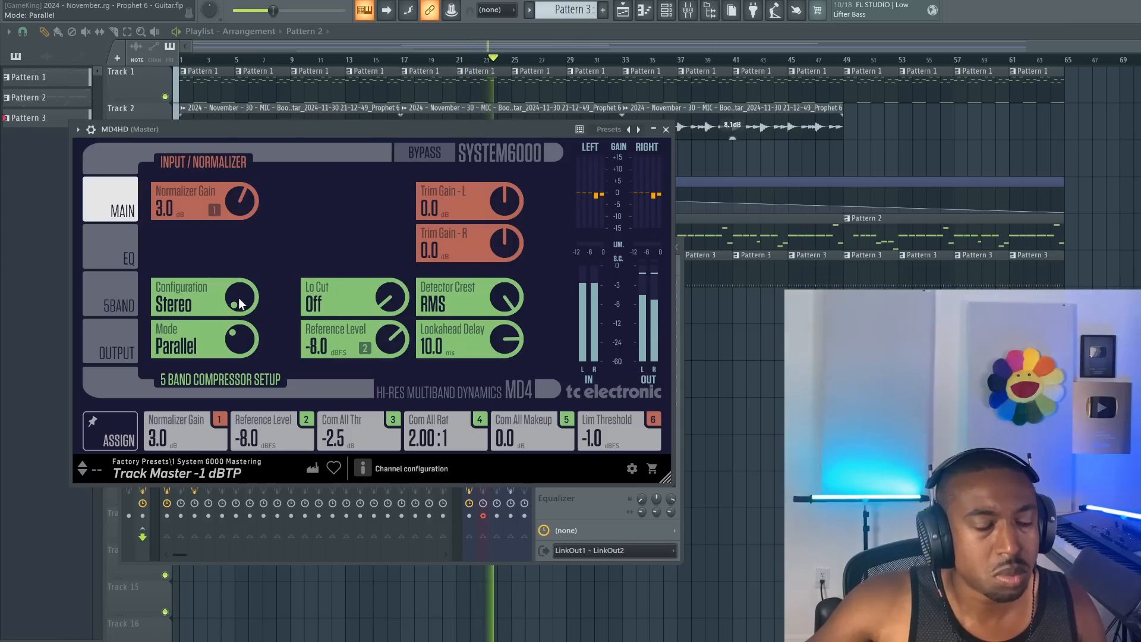
click(665, 128)
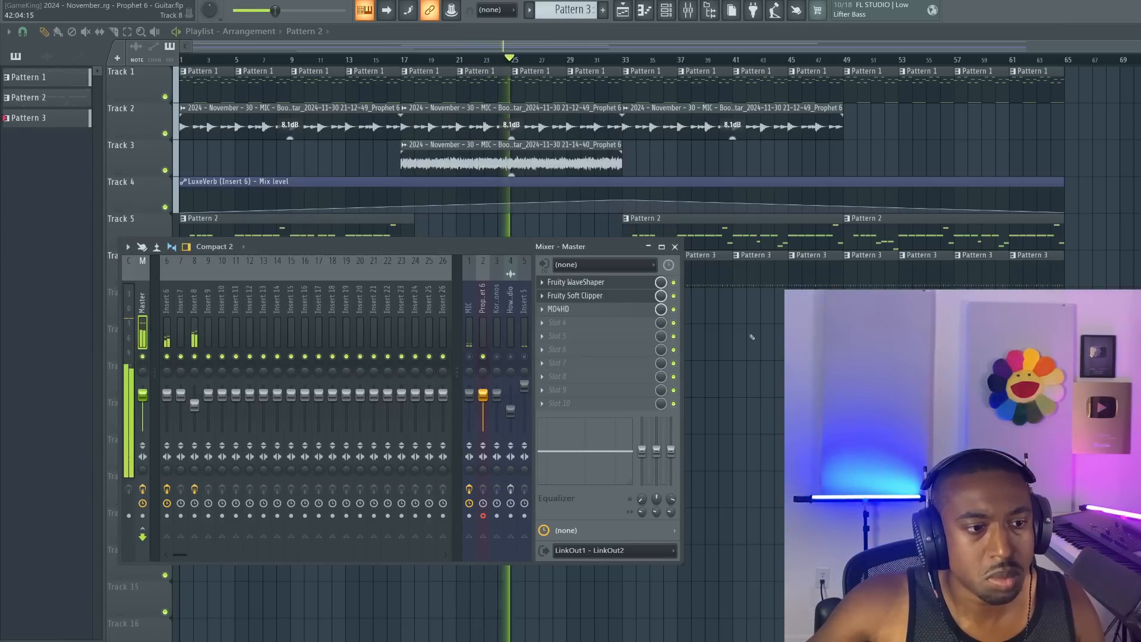
key(F9)
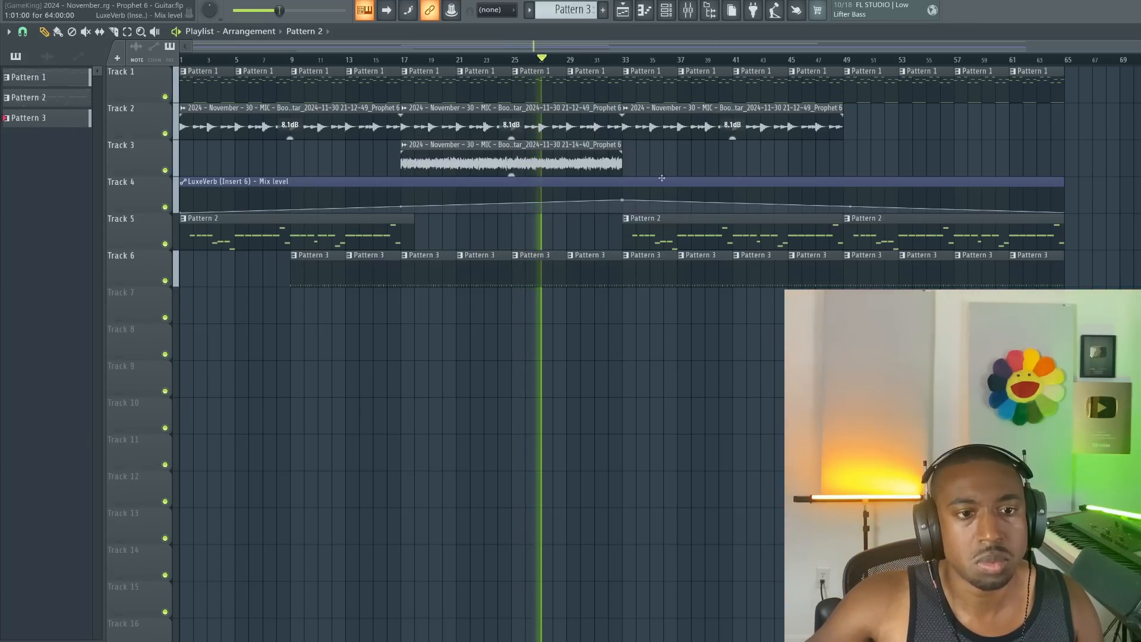
key(ctrl+s)
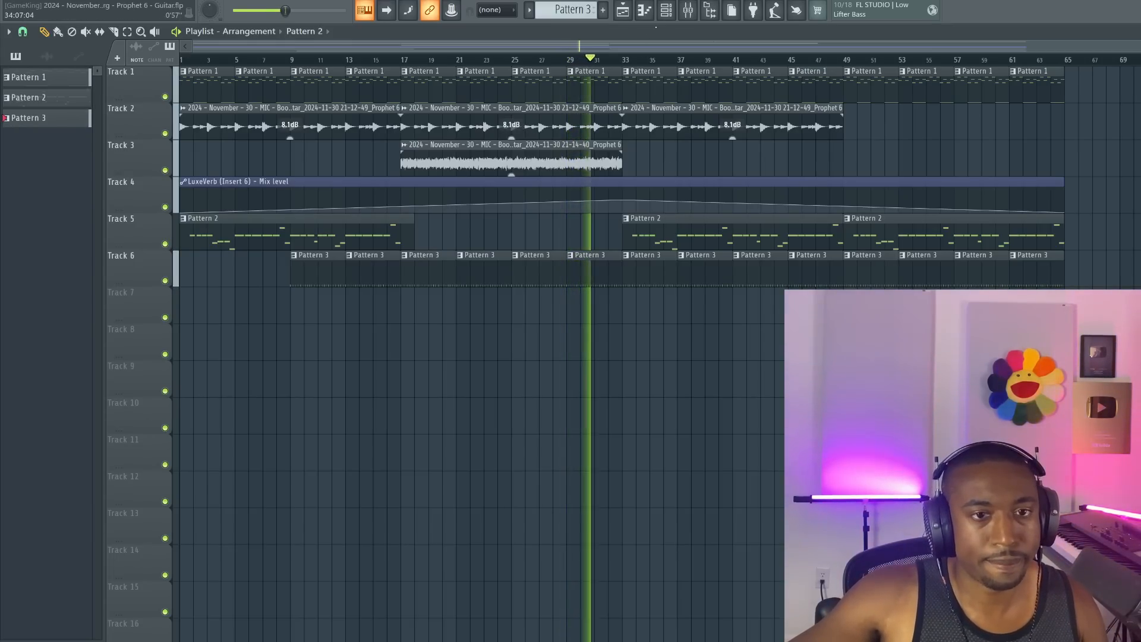
Raise the BWB WAVE 5 KICK channel volume to 95% and close the channel rack
key(F6)
key(F6)
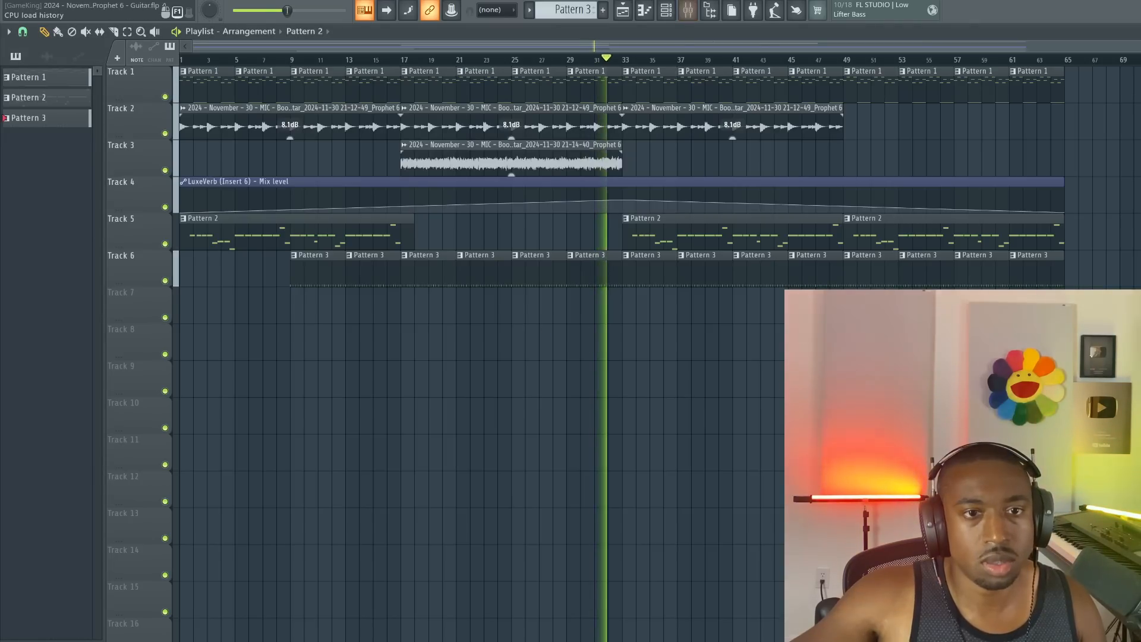
key(F6)
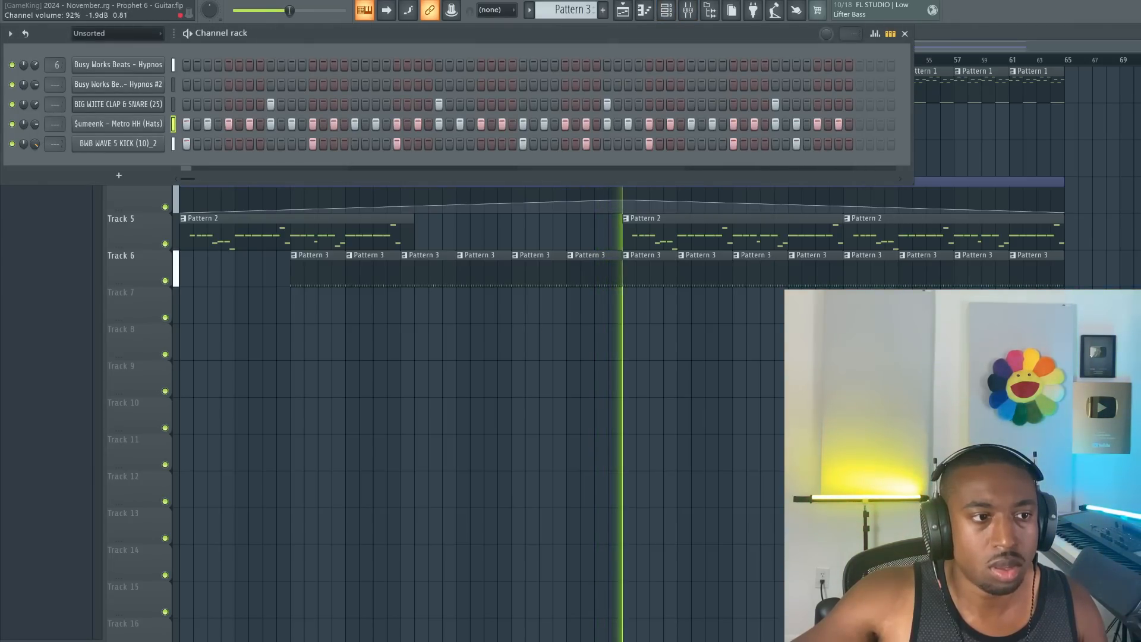
drag(35, 143, 35, 142)
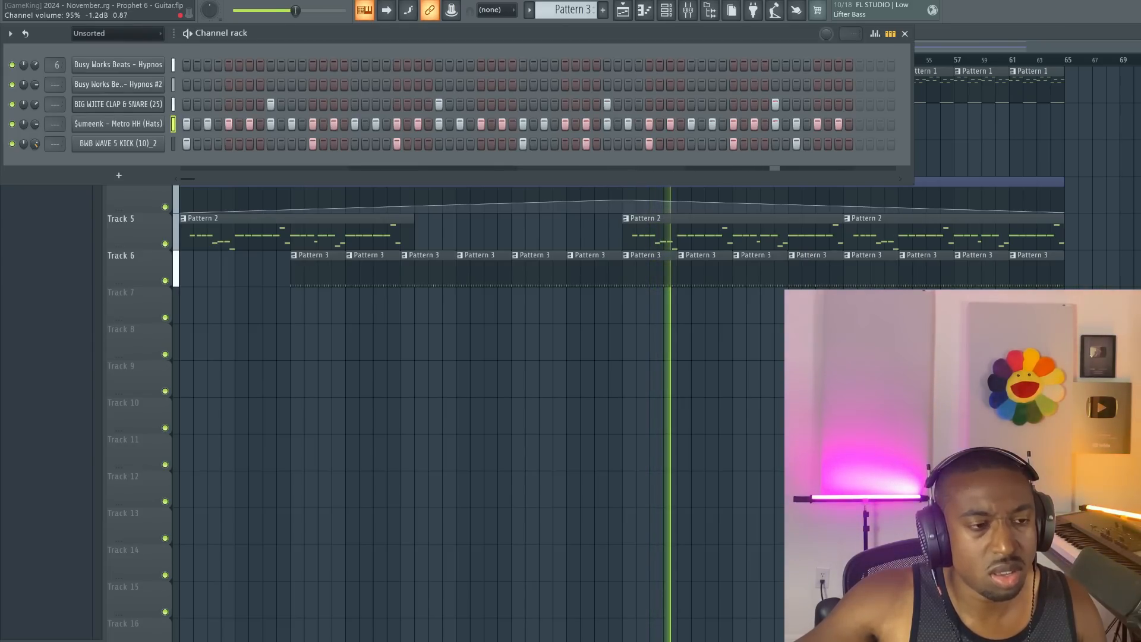
key(F6)
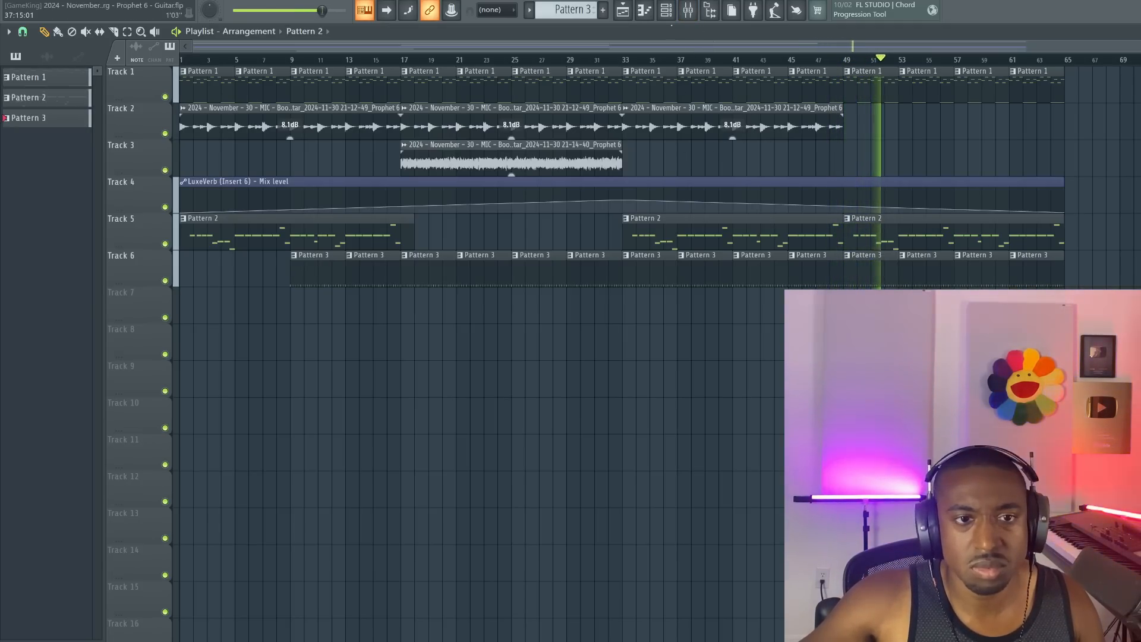
Make the Pattern 2 clip at bar 49 on Track 5 unique and transpose its notes up one octave
click(666, 10)
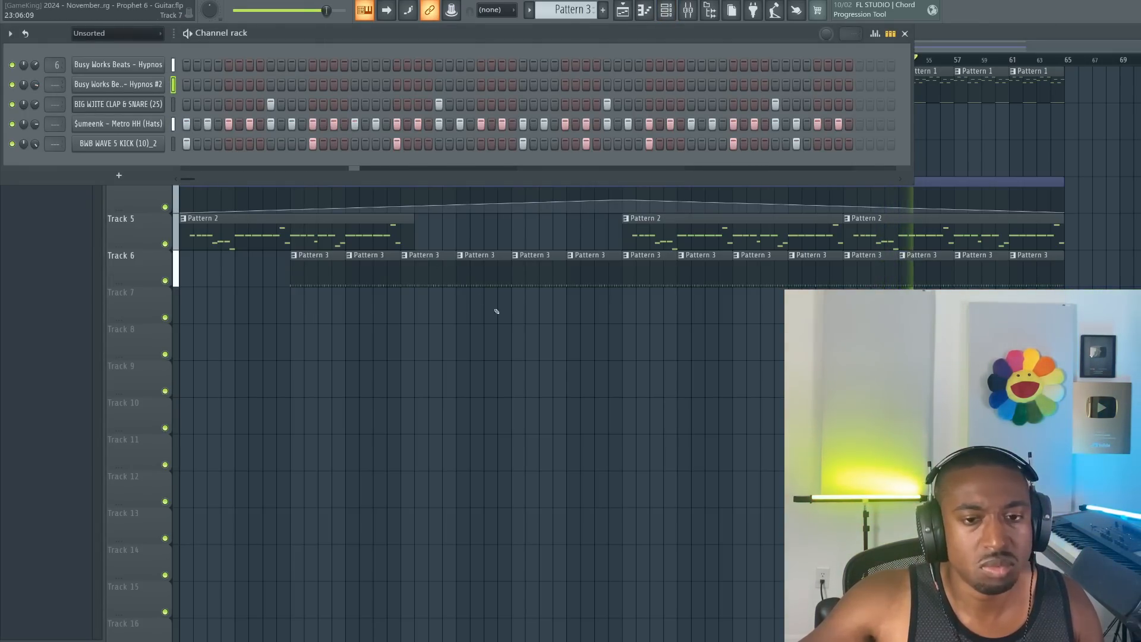
key(F6)
click(847, 219)
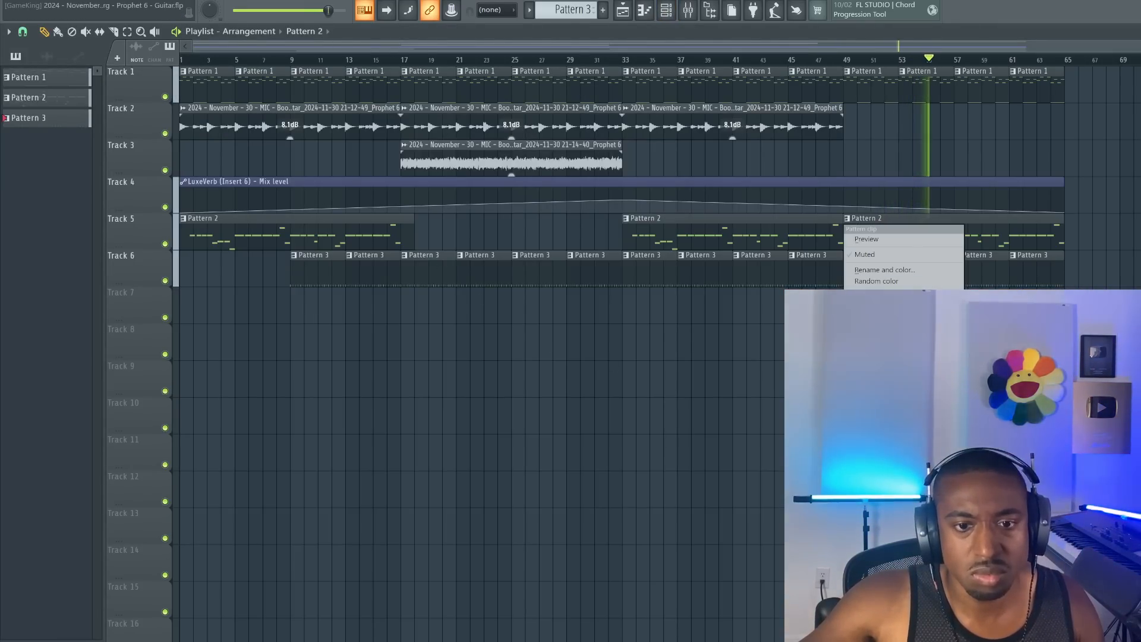
click(871, 241)
double_click(873, 241)
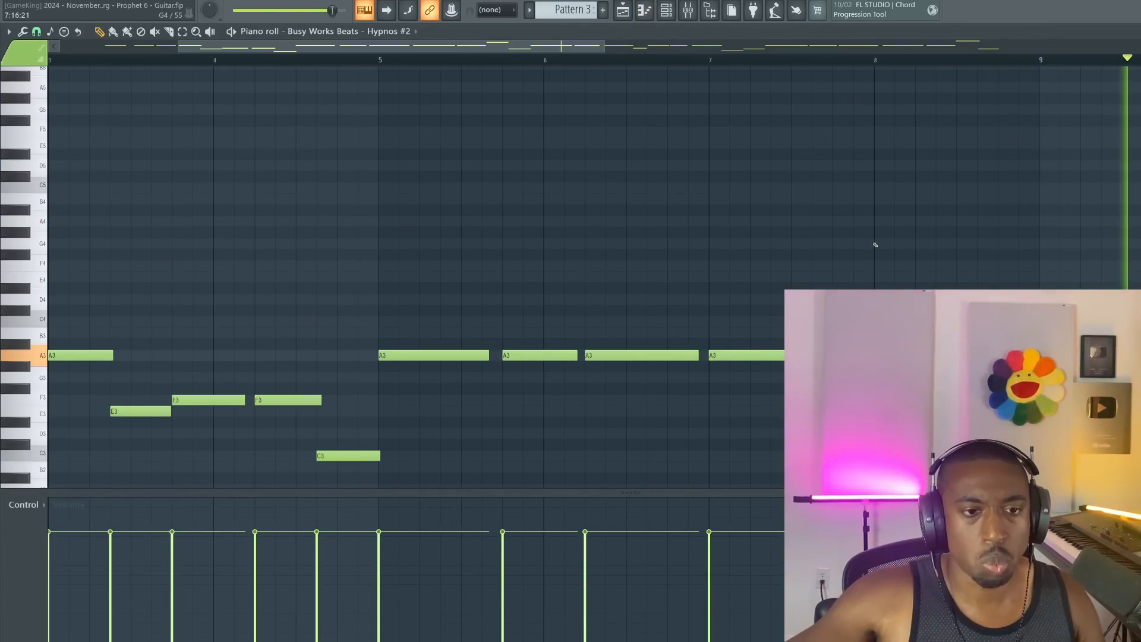
key(ctrl+Up)
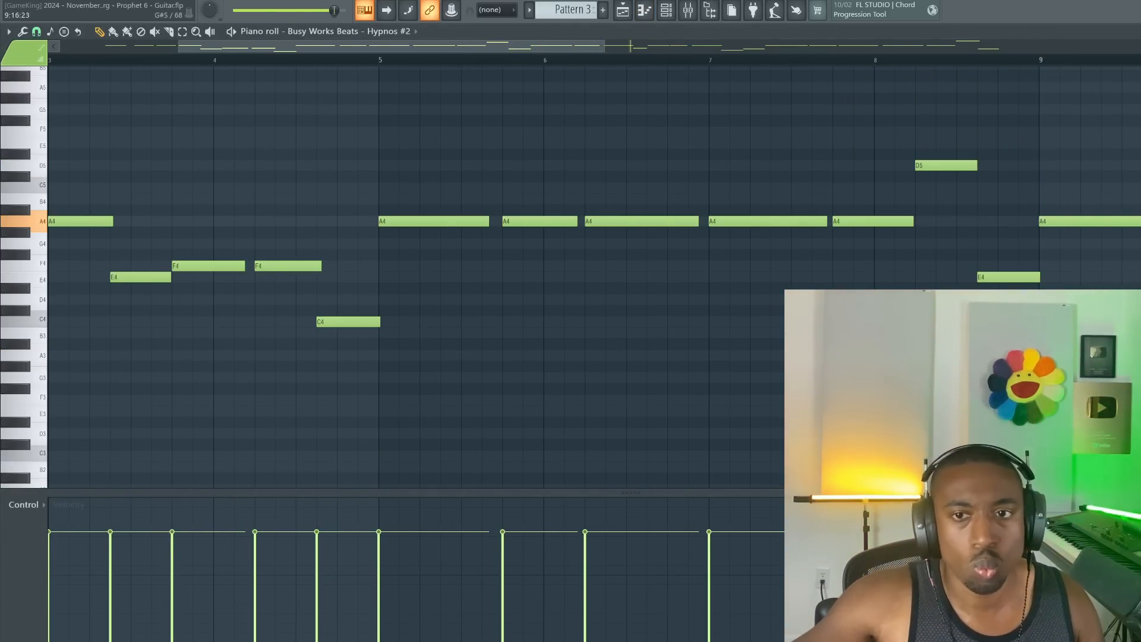
key(Escape)
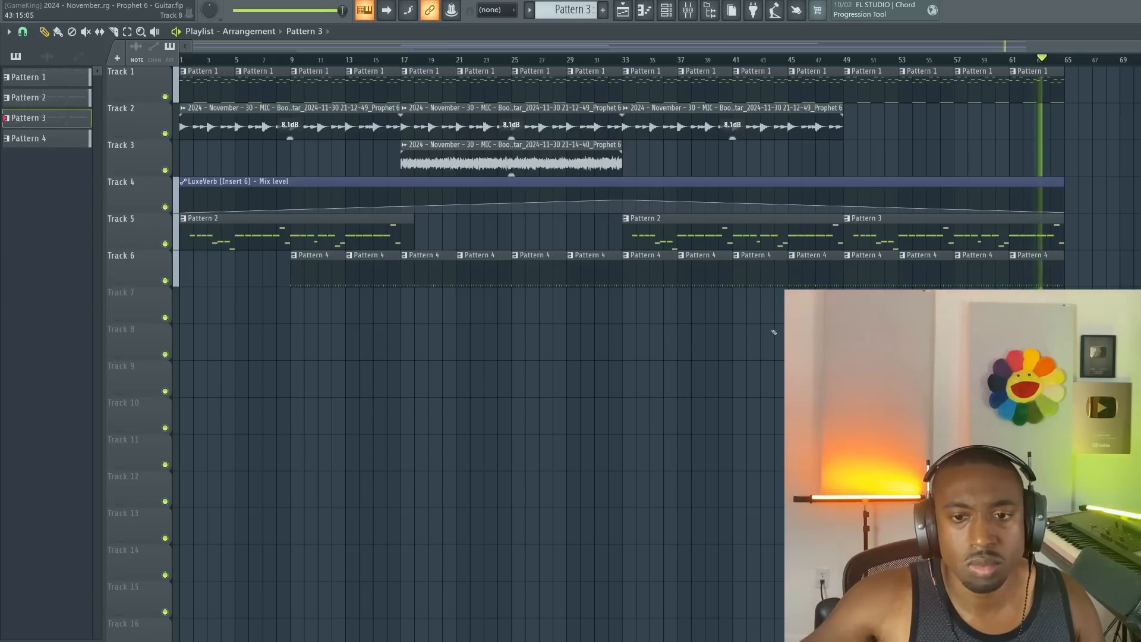
Open the mixer to view the master track's effects during playback
click(690, 12)
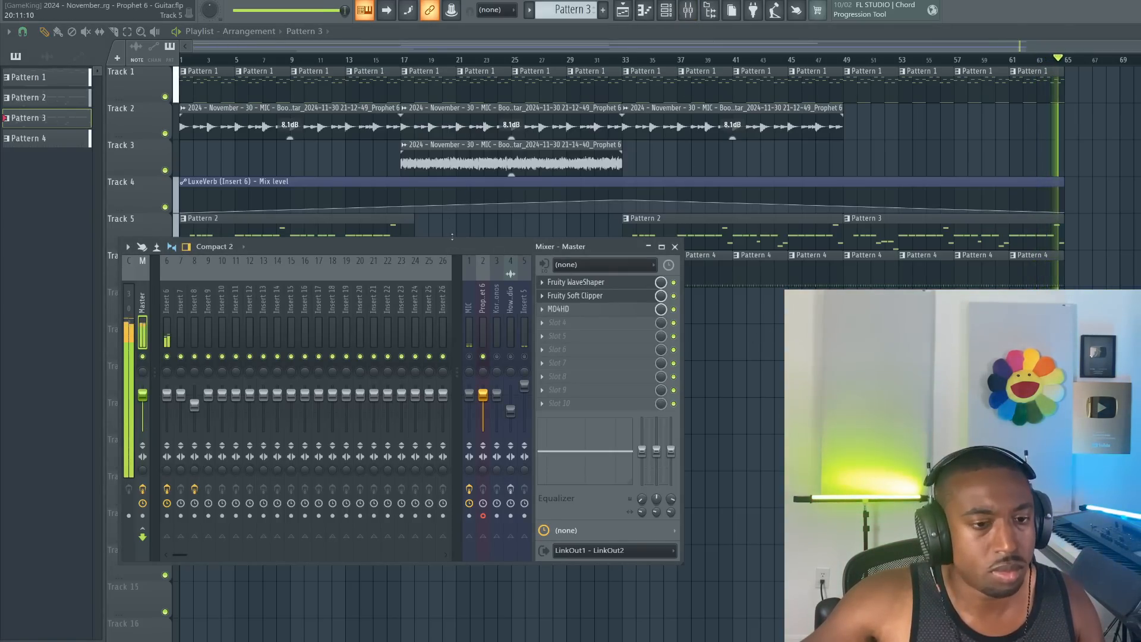